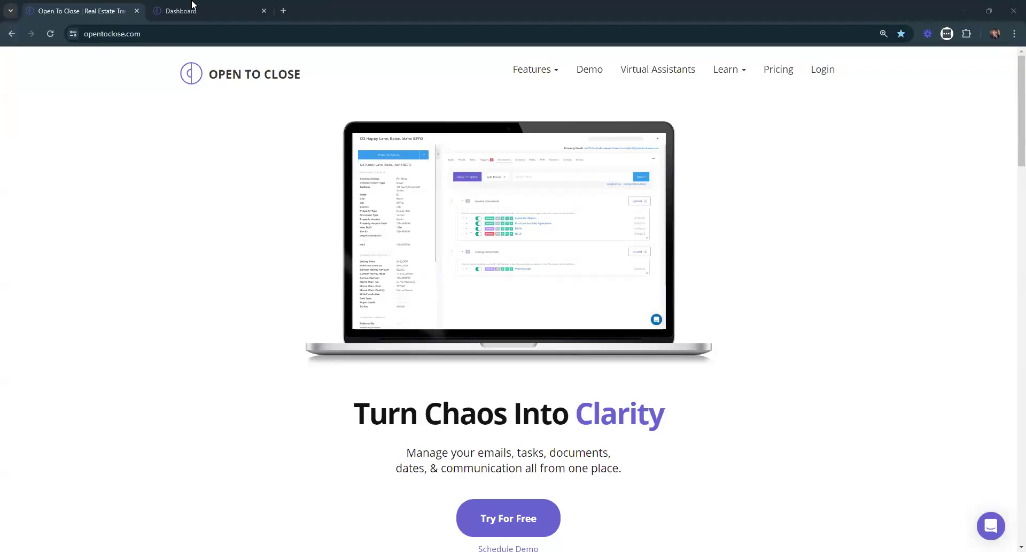
- Switch to the dashboard and show the Webhooks page of the Apps & API's settings
{"action": "left_click", "coordinate": [223, 5]}
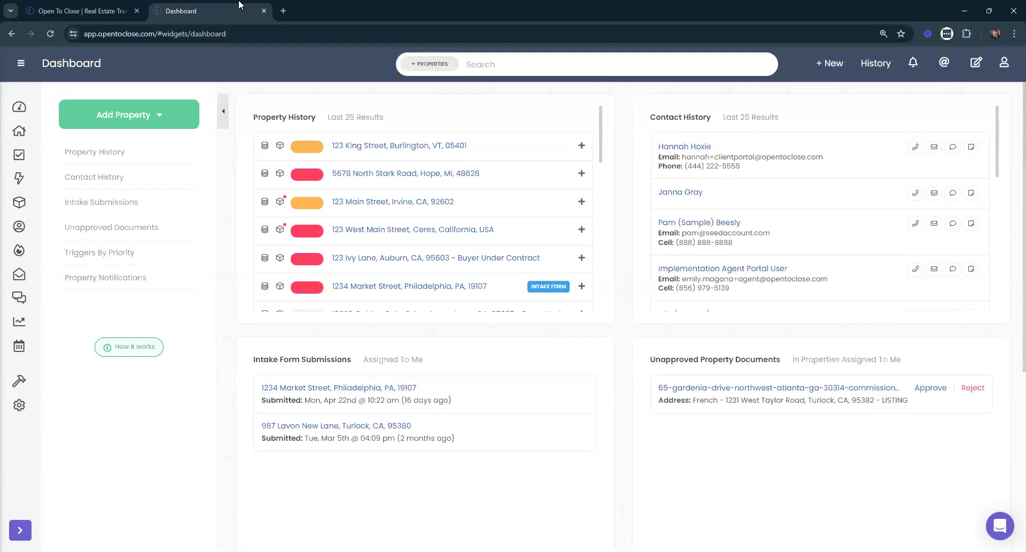
{"action": "mouse_move", "coordinate": [19, 214]}
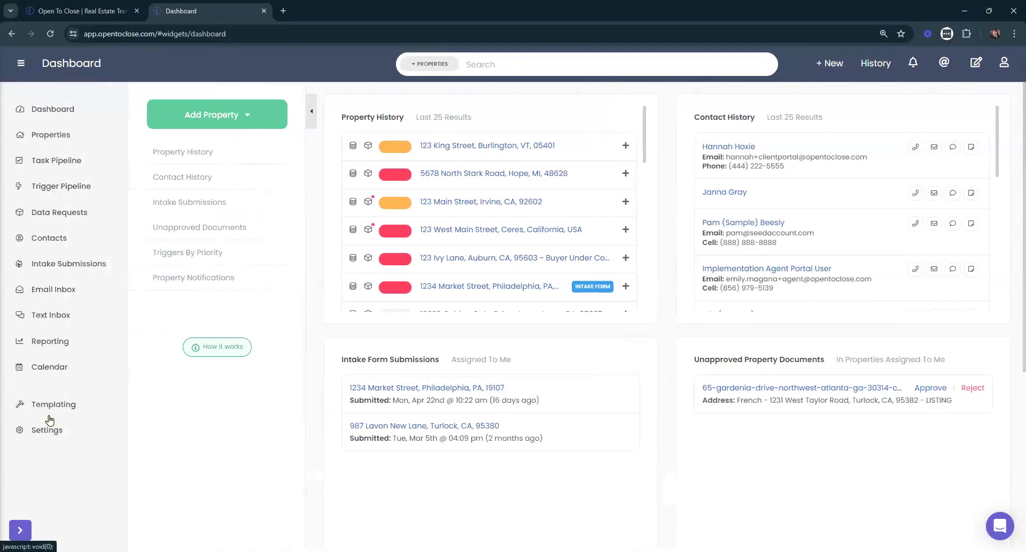
{"action": "left_click", "coordinate": [43, 463]}
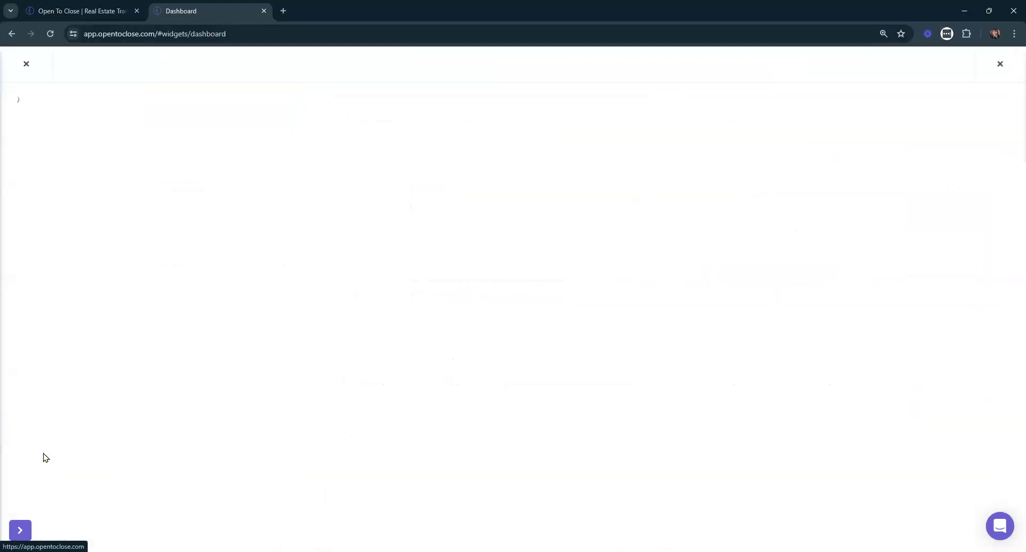
{"action": "left_click", "coordinate": [41, 170]}
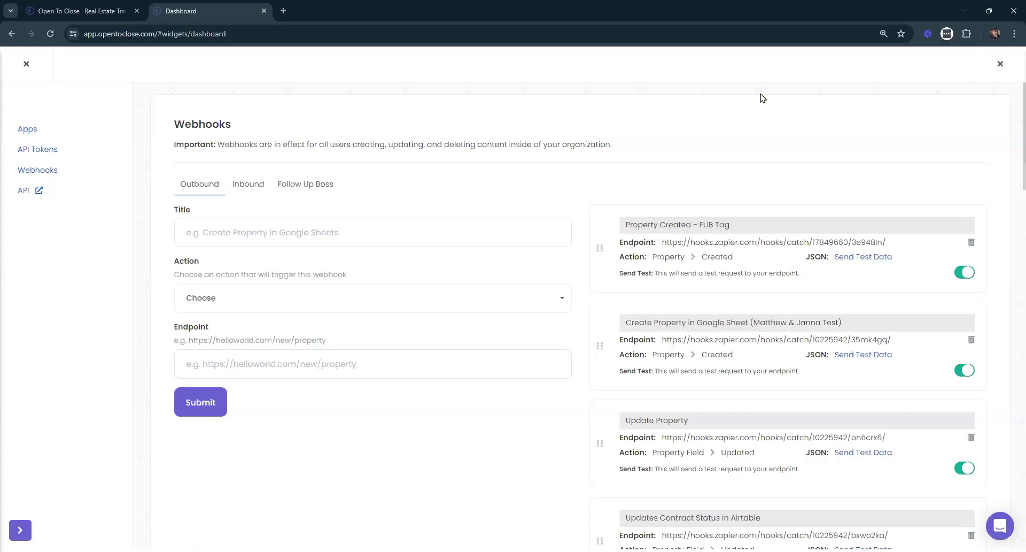
- Open the API documentation and view the GET Contacts and GET Contact requests in the Contacts folder
{"action": "left_click", "coordinate": [24, 190]}
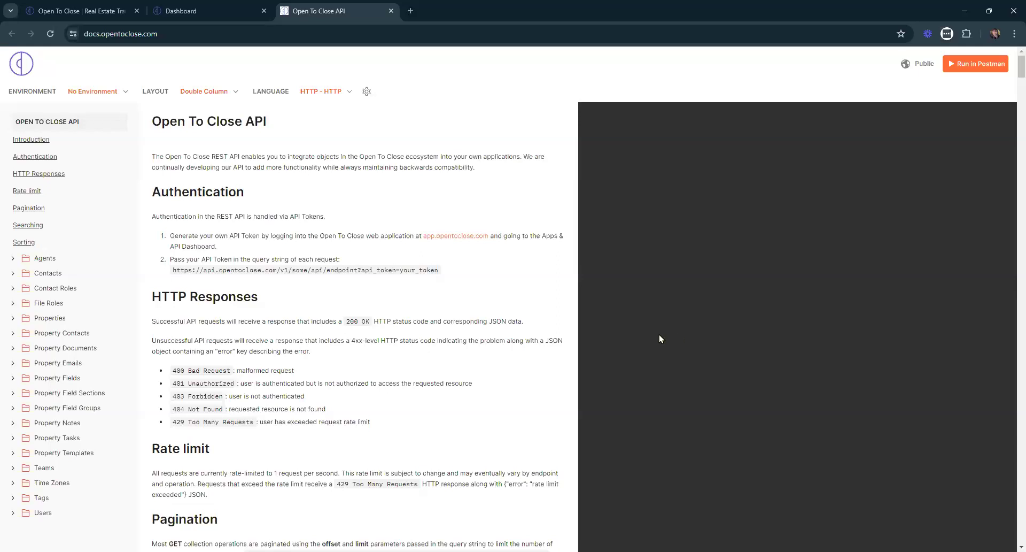
{"action": "left_click", "coordinate": [15, 274]}
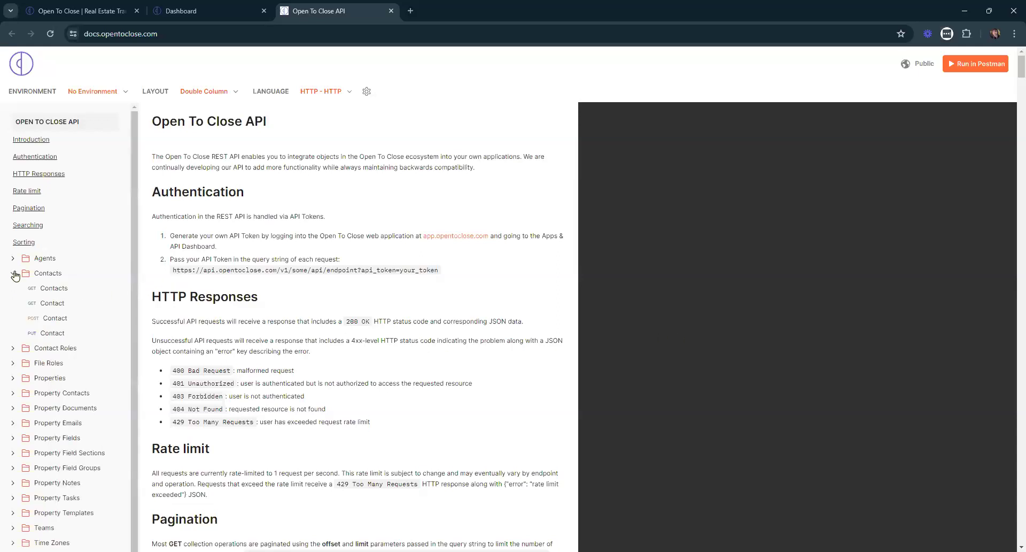
{"action": "left_click", "coordinate": [54, 289]}
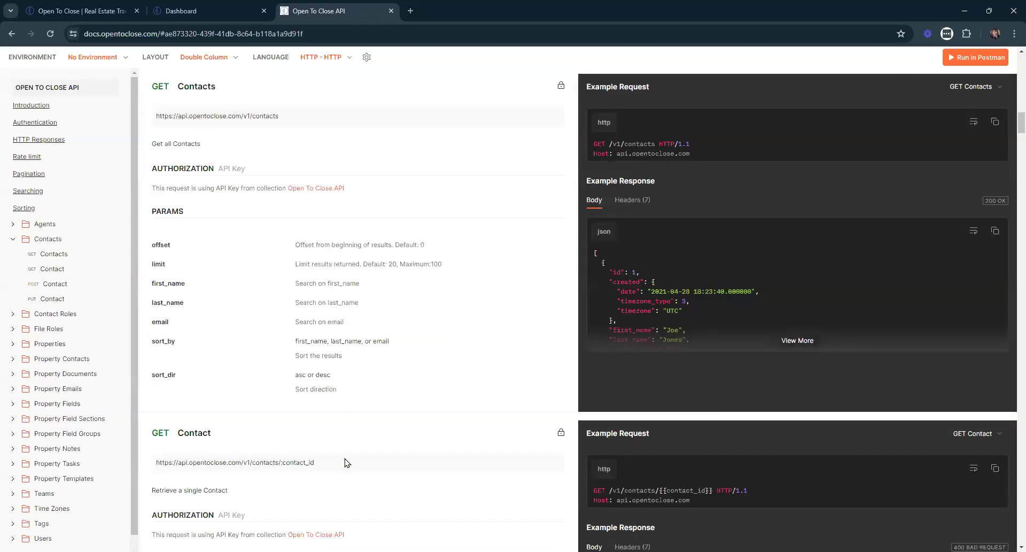
{"action": "left_click", "coordinate": [52, 269]}
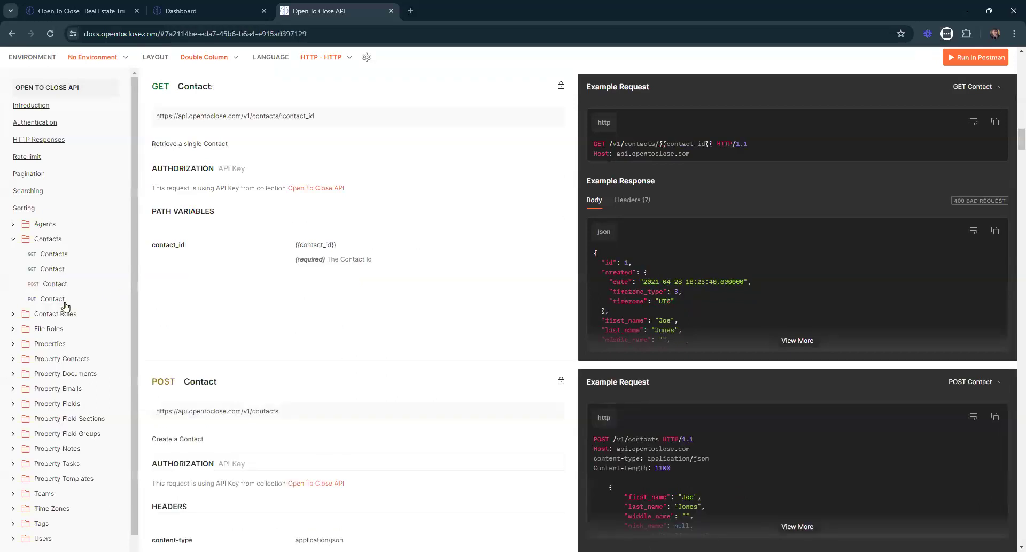
- View the POST Contact request with its full raw body, and the PUT Contact request
{"action": "left_click", "coordinate": [57, 287]}
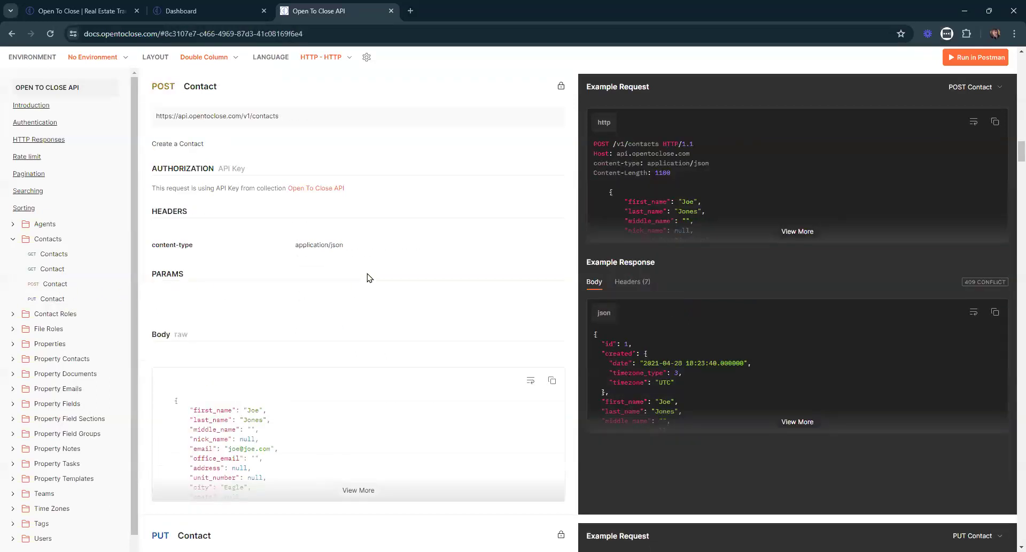
{"action": "scroll", "coordinate": [367, 277], "scroll_direction": "down", "scroll_amount": 2}
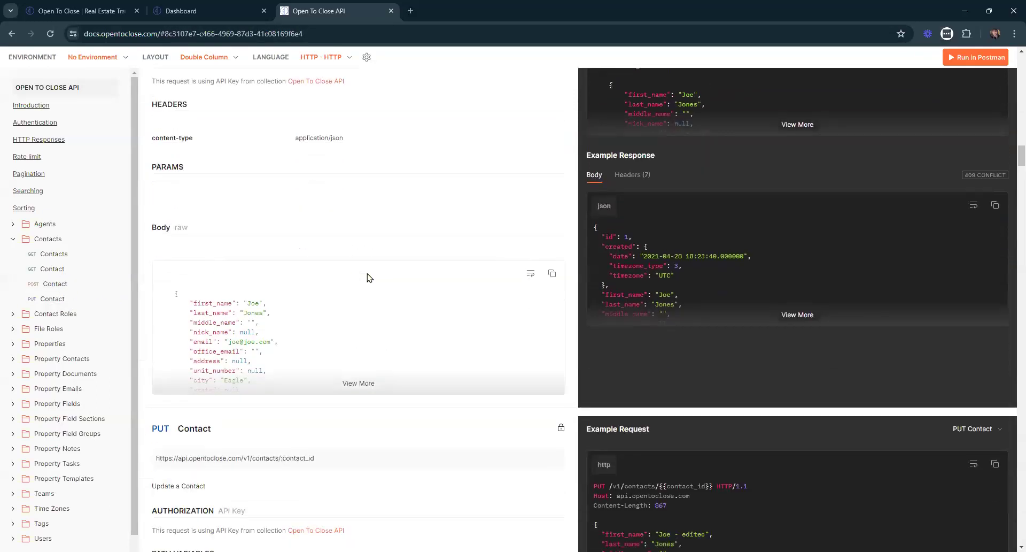
{"action": "left_click", "coordinate": [359, 383]}
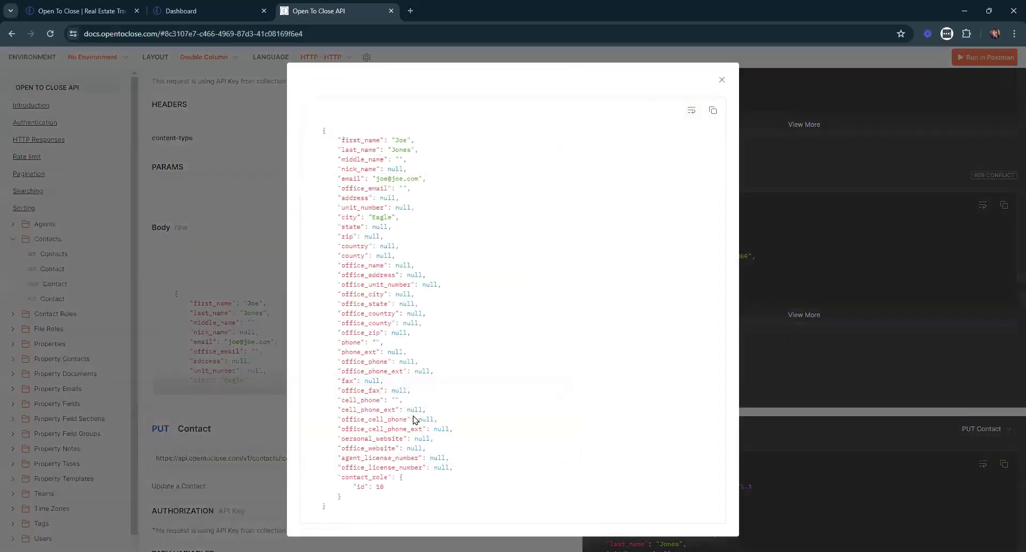
{"action": "left_click", "coordinate": [722, 80]}
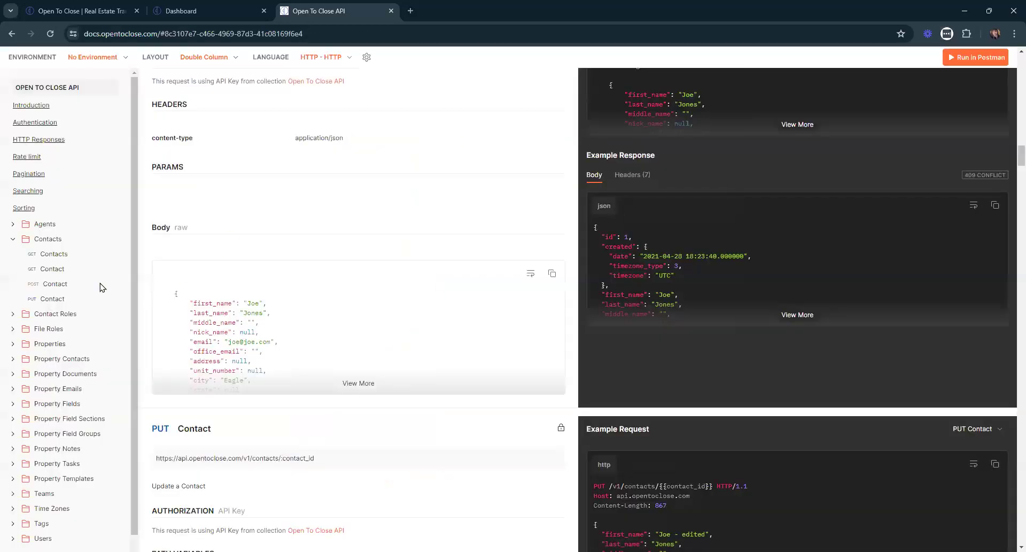
{"action": "left_click", "coordinate": [49, 300]}
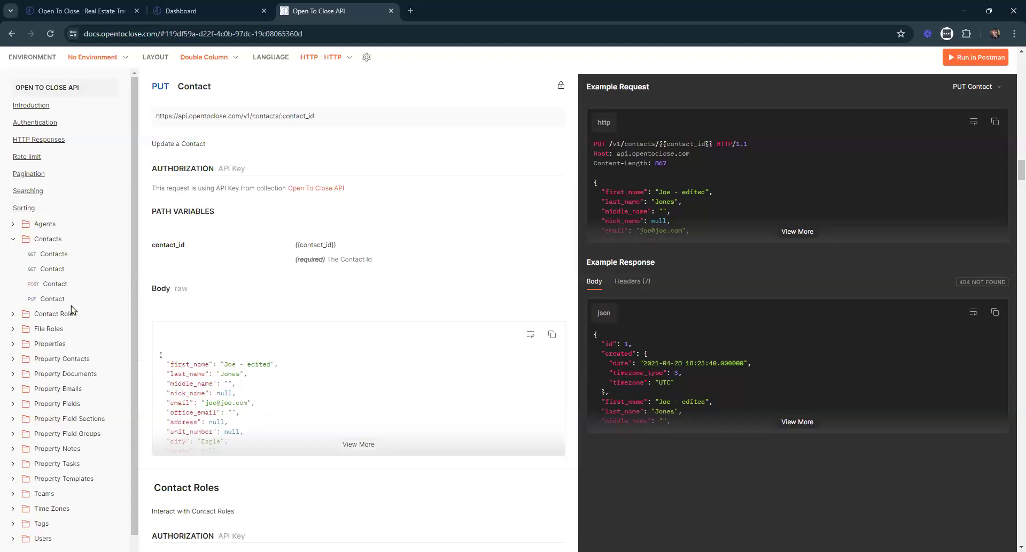
- Reopen the Apps & API's settings in the web application and return to the API documentation
{"action": "key", "text": "ctrl+Page_Up"}
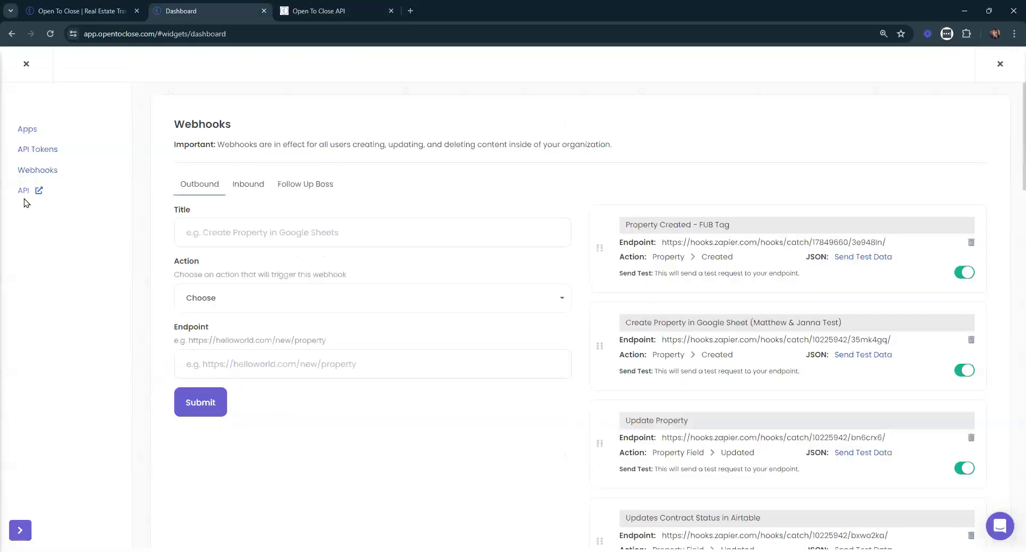
{"action": "left_click", "coordinate": [31, 62]}
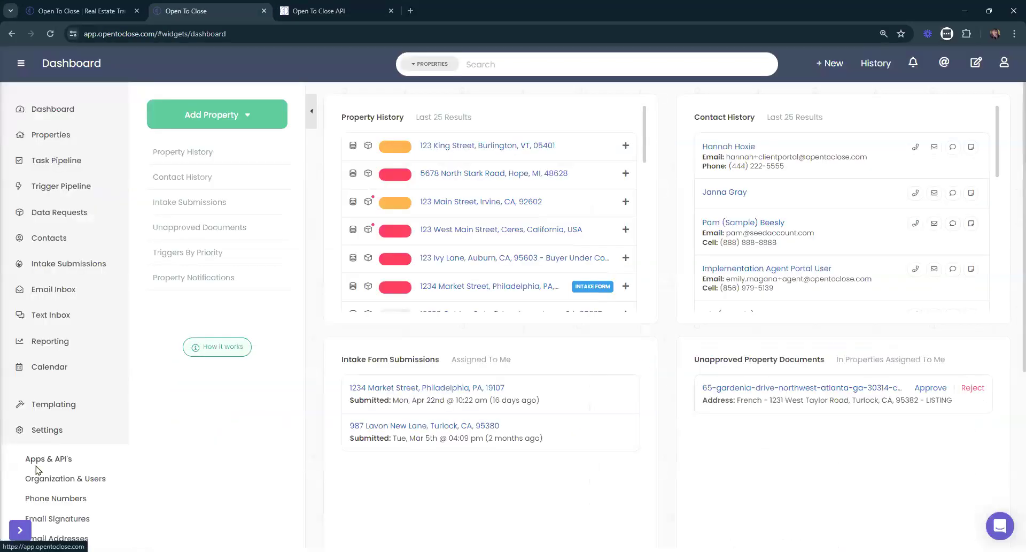
{"action": "left_click", "coordinate": [35, 458]}
{"action": "left_click", "coordinate": [23, 191]}
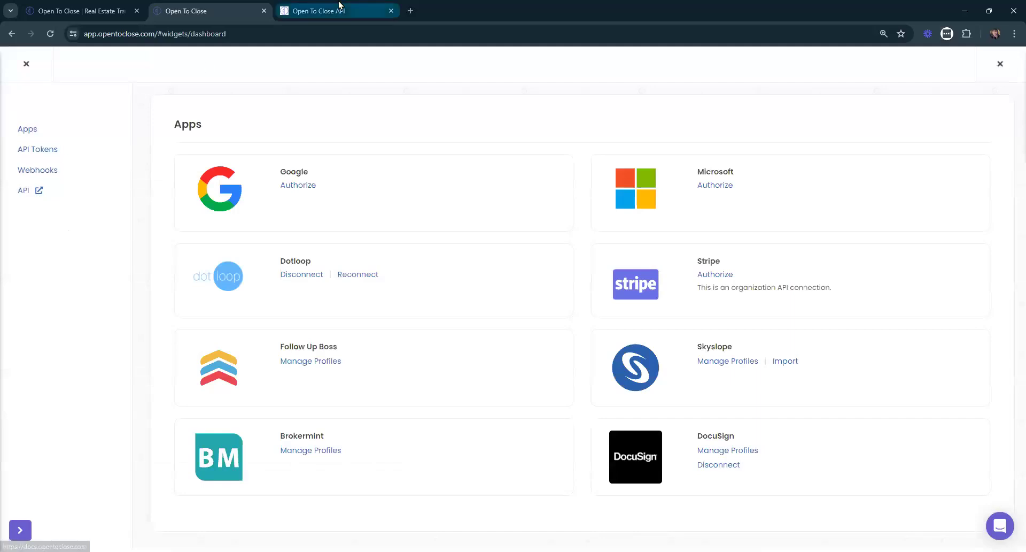
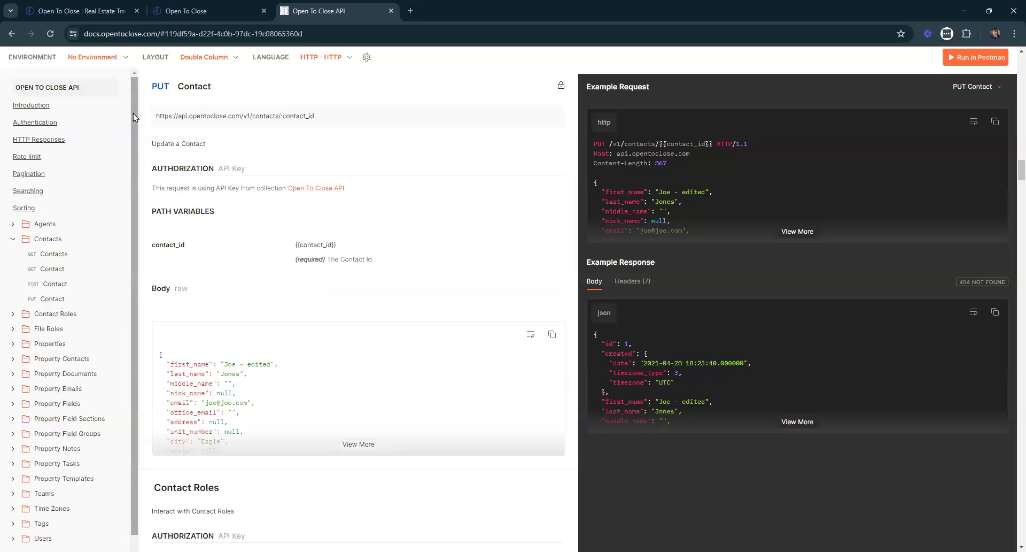
- Collapse the Contacts folder and examine the GET Property Fields and POST Property Field requests, including the required payload fields
{"action": "left_click", "coordinate": [10, 241]}
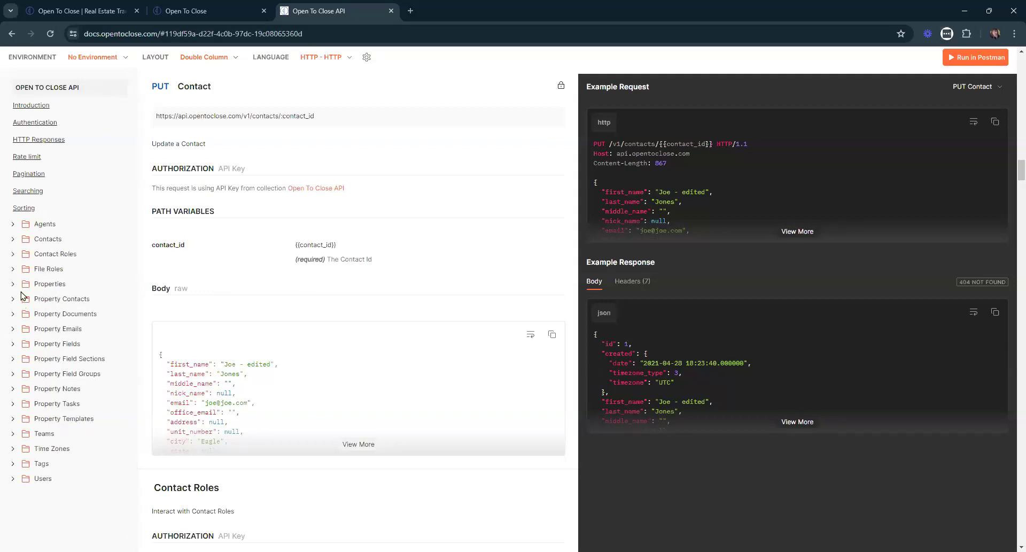
{"action": "left_click", "coordinate": [12, 349]}
{"action": "left_click", "coordinate": [57, 364]}
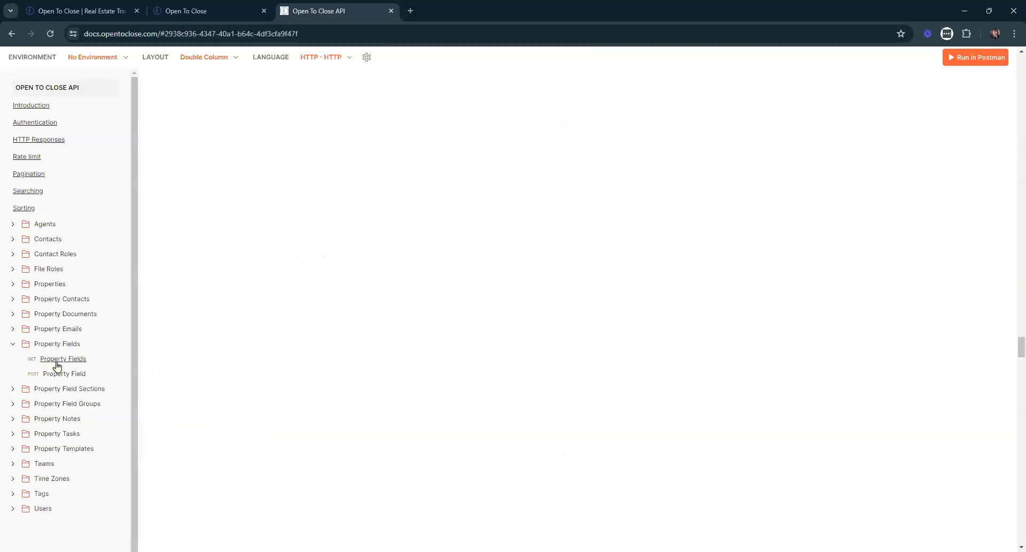
{"action": "left_click", "coordinate": [62, 374]}
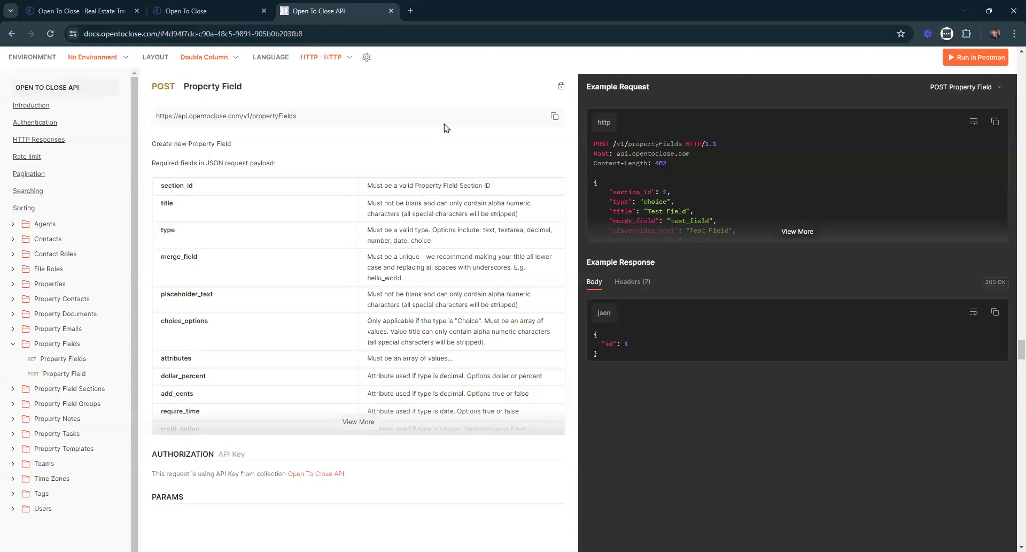
{"action": "scroll", "coordinate": [445, 127], "scroll_direction": "down", "scroll_amount": 1}
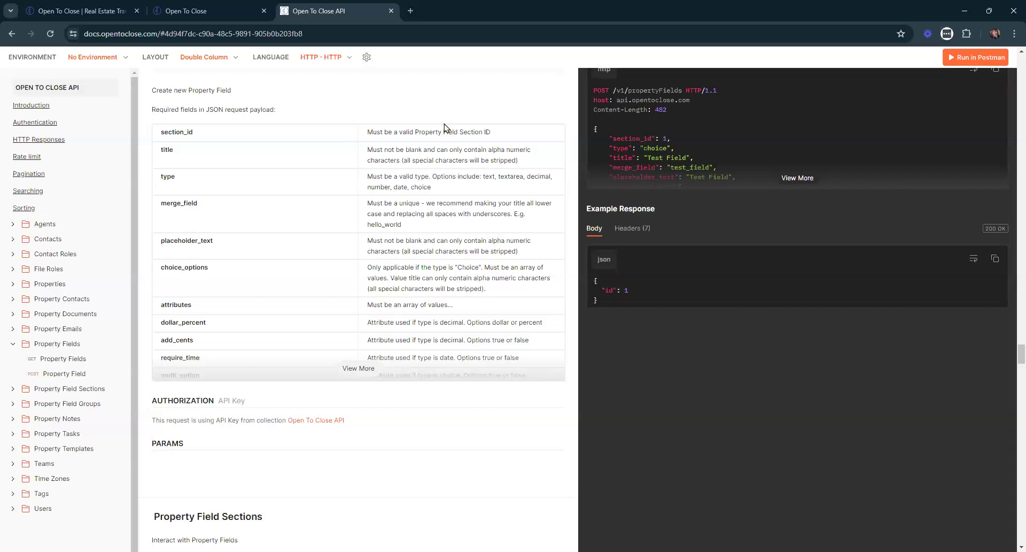
- View the API Tokens page of the Apps & API's settings in the web application, and close the settings
{"action": "left_click", "coordinate": [203, 11]}
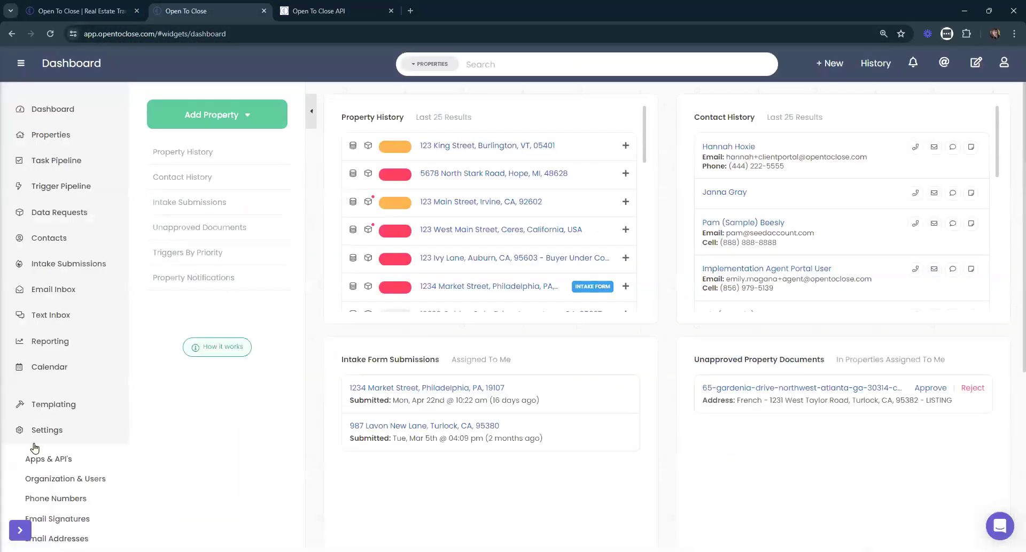
{"action": "left_click", "coordinate": [33, 434]}
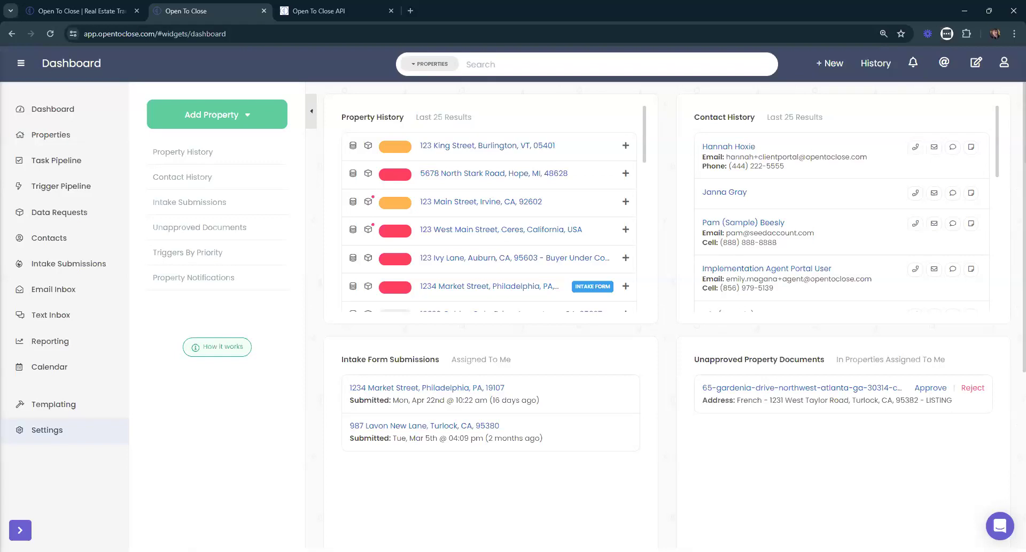
{"action": "left_click", "coordinate": [41, 430]}
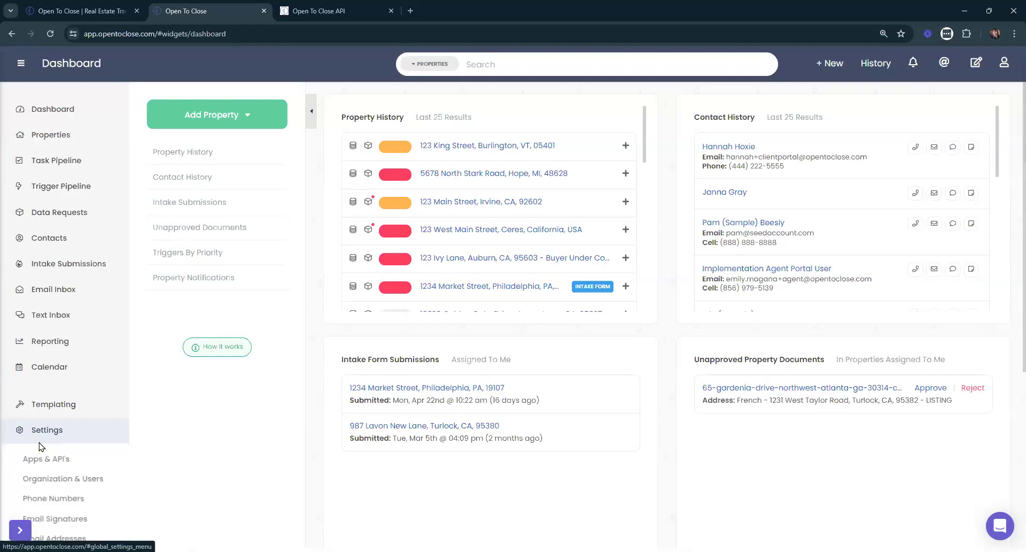
{"action": "left_click", "coordinate": [48, 480]}
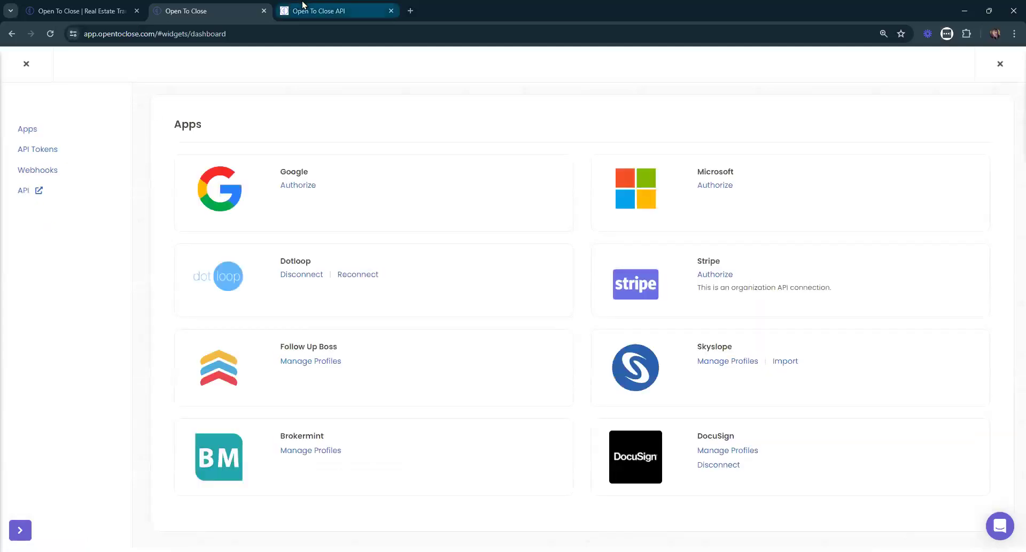
{"action": "left_click", "coordinate": [39, 150]}
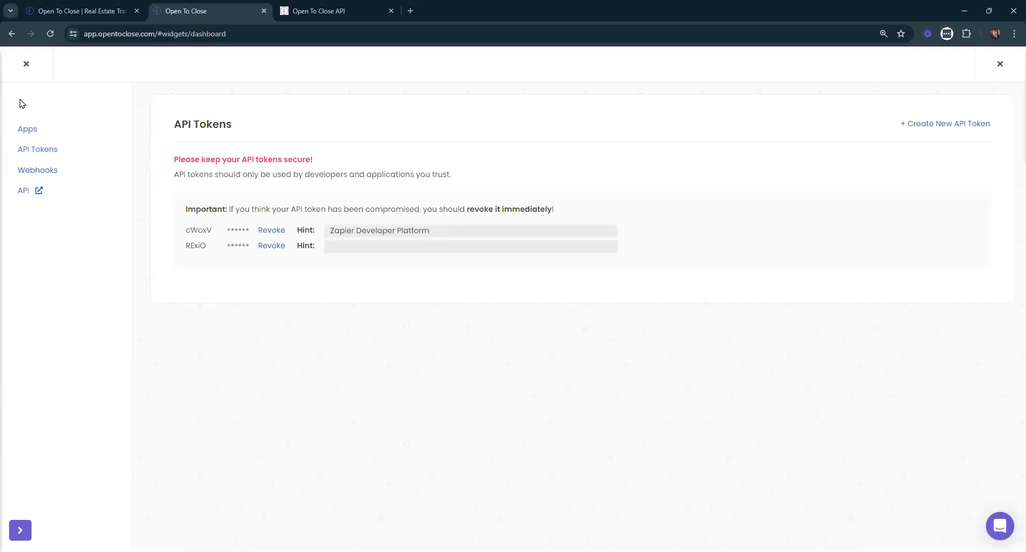
{"action": "left_click", "coordinate": [23, 64]}
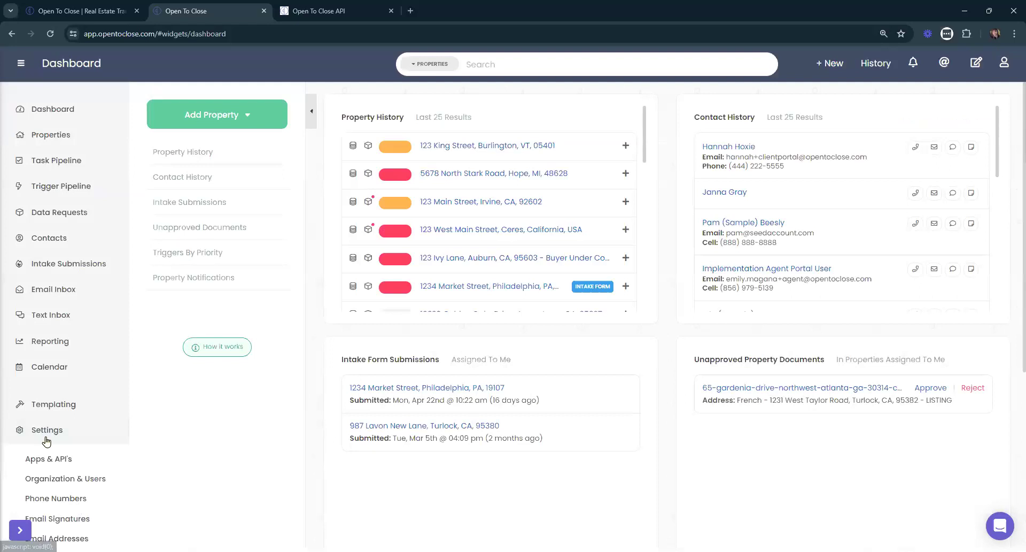
- Return to the API documentation, collapse the Property Fields folder, and go to the Introduction section
{"action": "key", "text": "ctrl+Tab"}
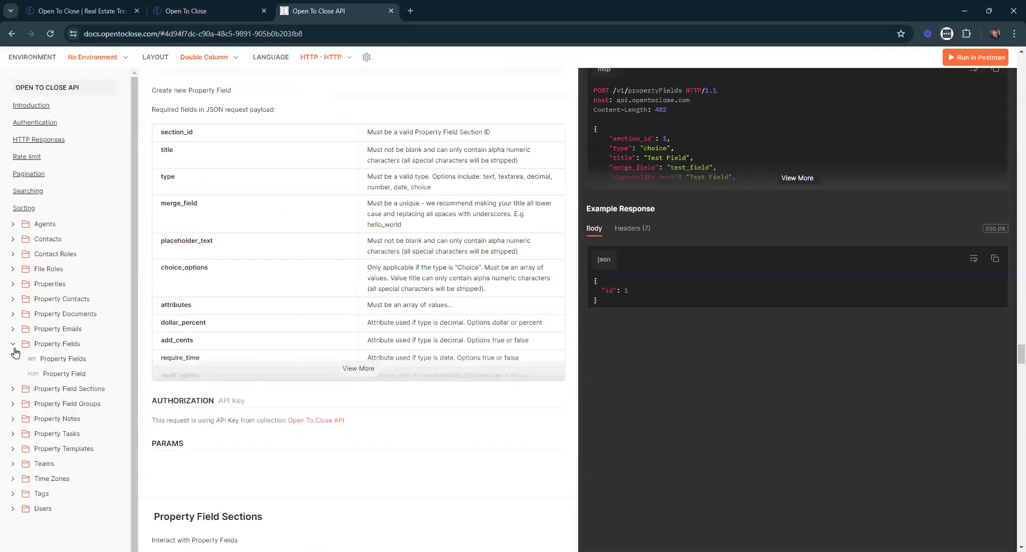
{"action": "left_click", "coordinate": [13, 343]}
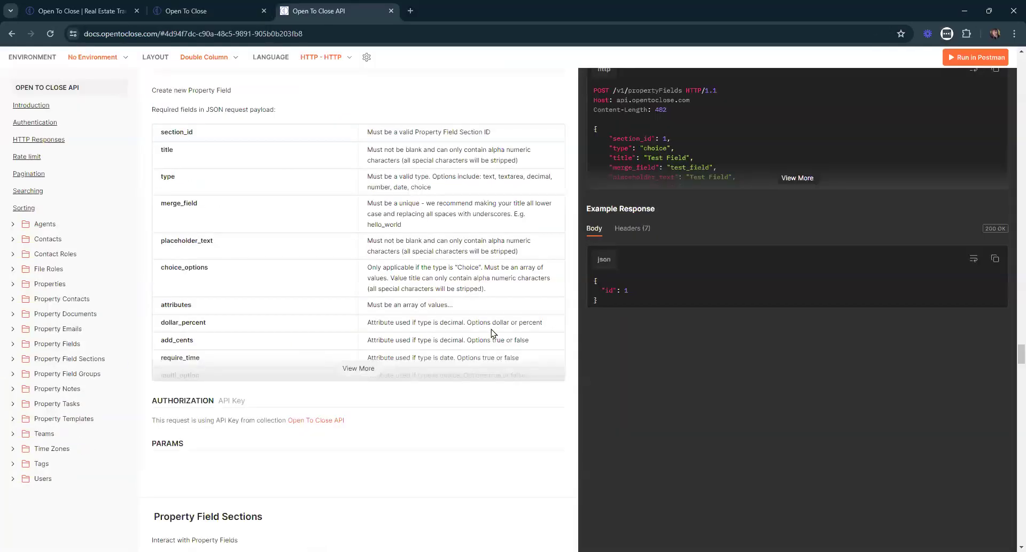
{"action": "scroll", "coordinate": [506, 380], "scroll_direction": "up", "scroll_amount": 6}
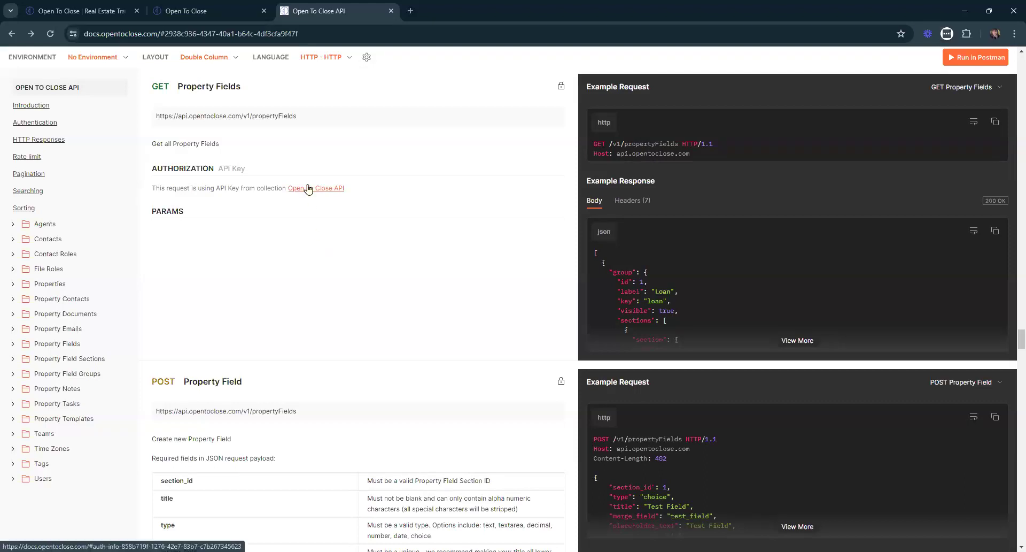
{"action": "scroll", "coordinate": [309, 188], "scroll_direction": "up", "scroll_amount": 10}
{"action": "scroll", "coordinate": [148, 138], "scroll_direction": "up", "scroll_amount": 3}
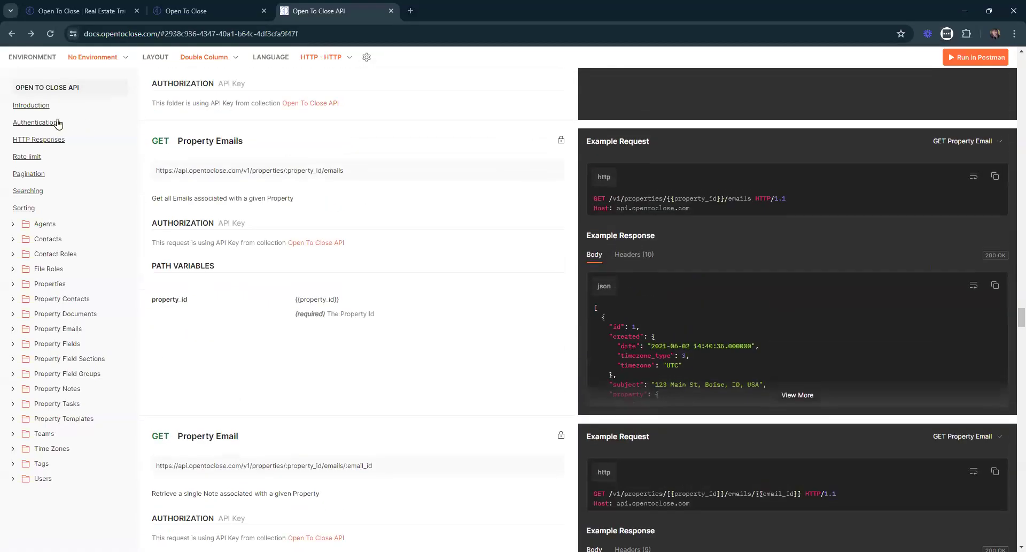
{"action": "left_click", "coordinate": [39, 106]}
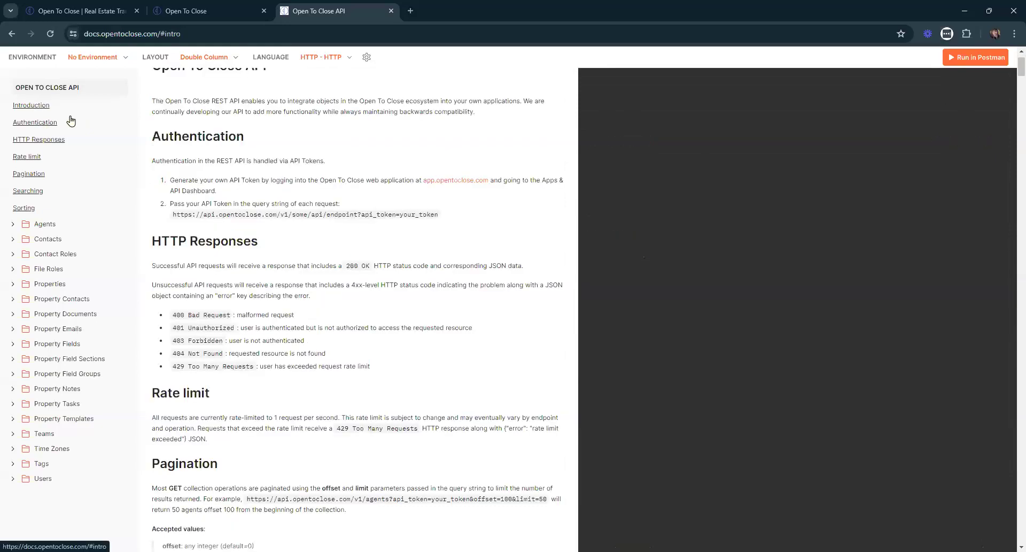
- Show the support chat on the dashboard and return to the Open To Close website homepage
{"action": "left_click", "coordinate": [209, 9]}
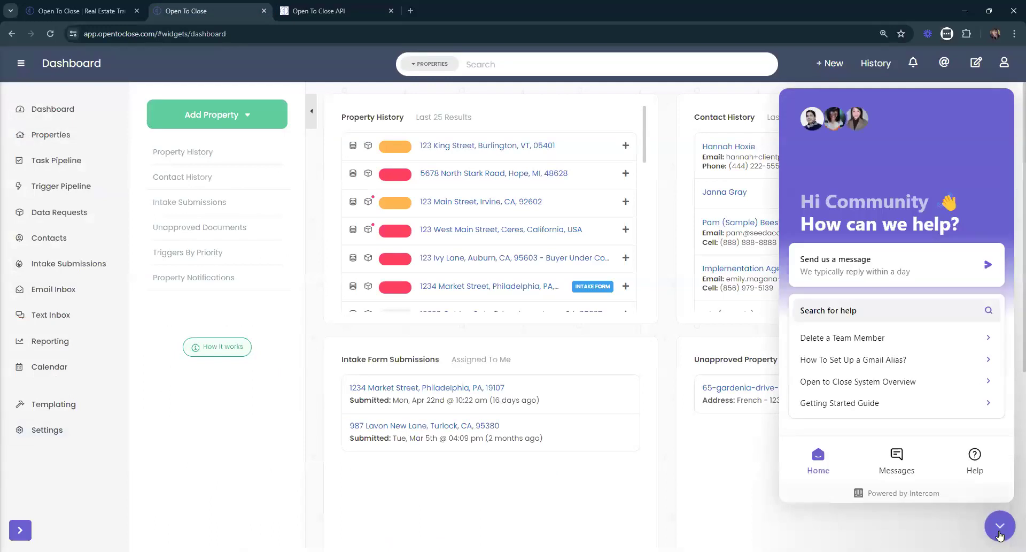
{"action": "key", "text": "ctrl+Tab"}
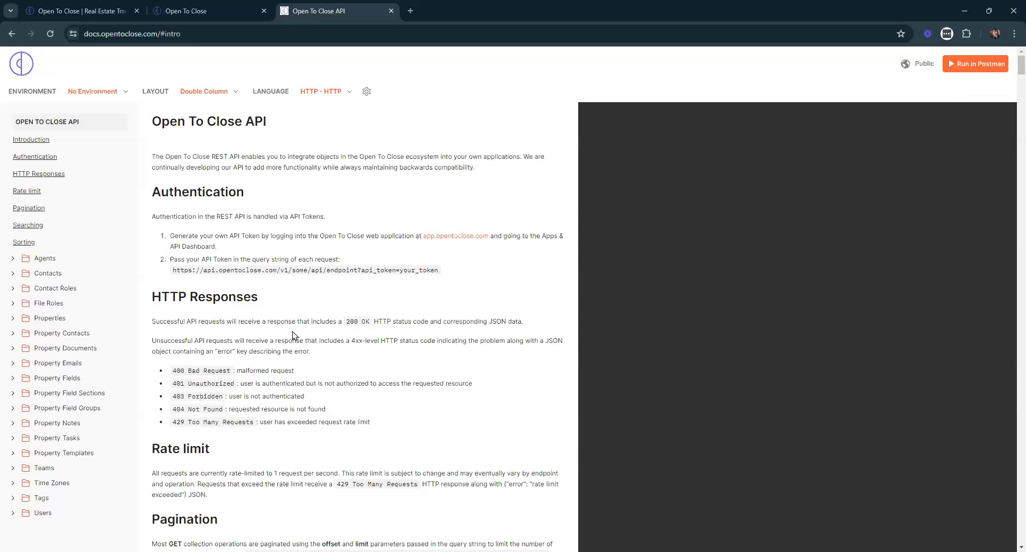
{"action": "left_click", "coordinate": [178, 5]}
{"action": "left_click", "coordinate": [81, 11]}
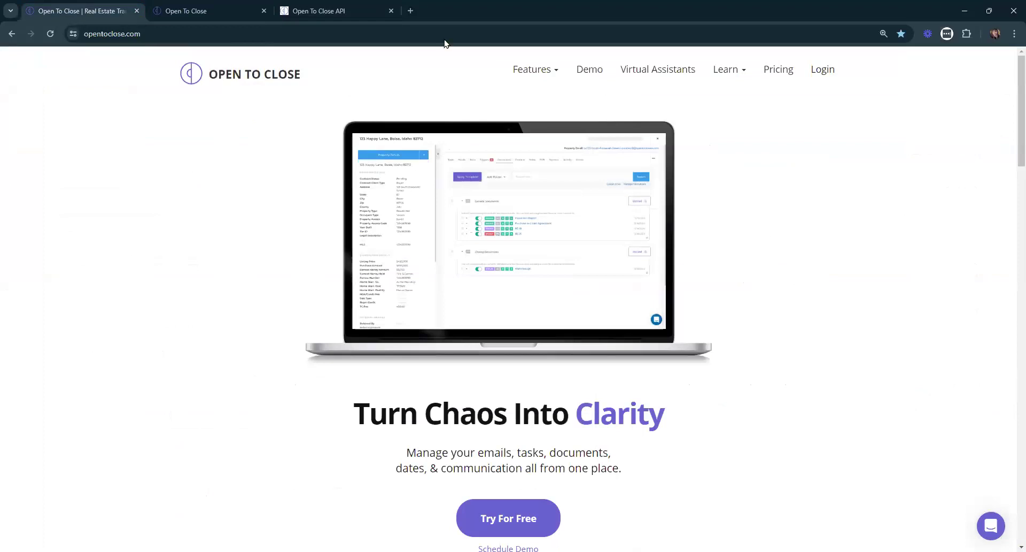
- Go to the Help Guides, search the support articles for "webhook", and open "How To Use Webhooks When Creating a Property"
{"action": "mouse_move", "coordinate": [728, 70]}
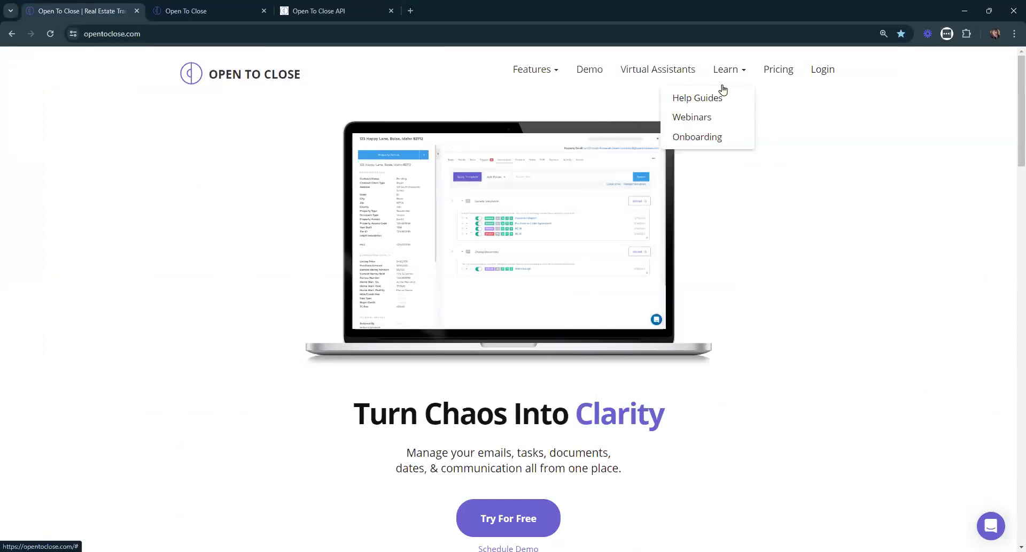
{"action": "left_click", "coordinate": [695, 112]}
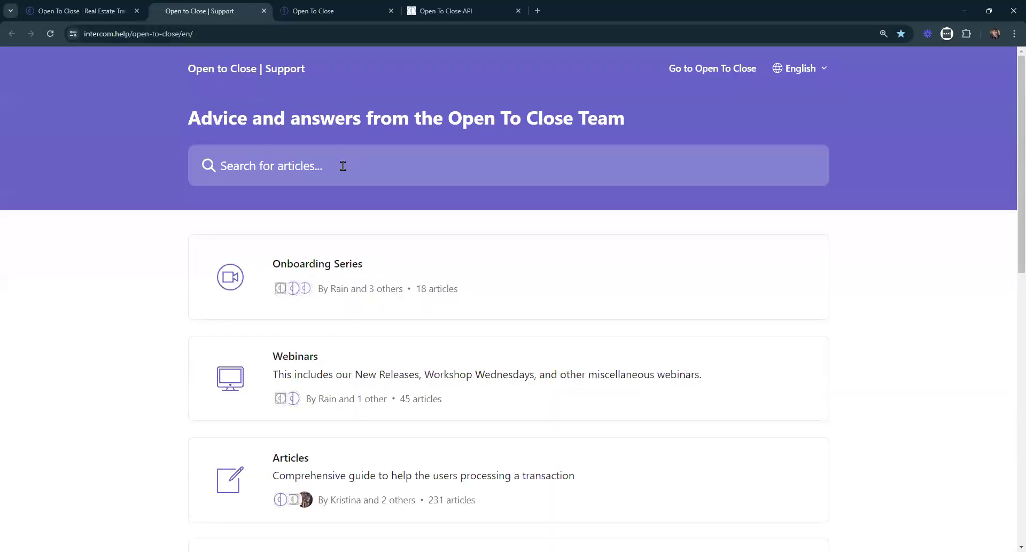
{"action": "type", "text": "webhook"}
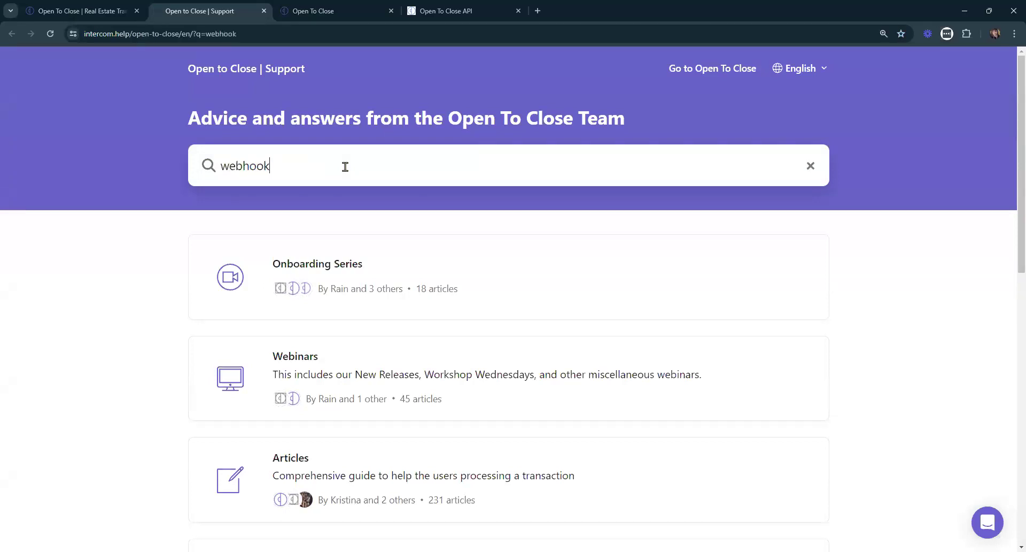
{"action": "key", "text": "Return"}
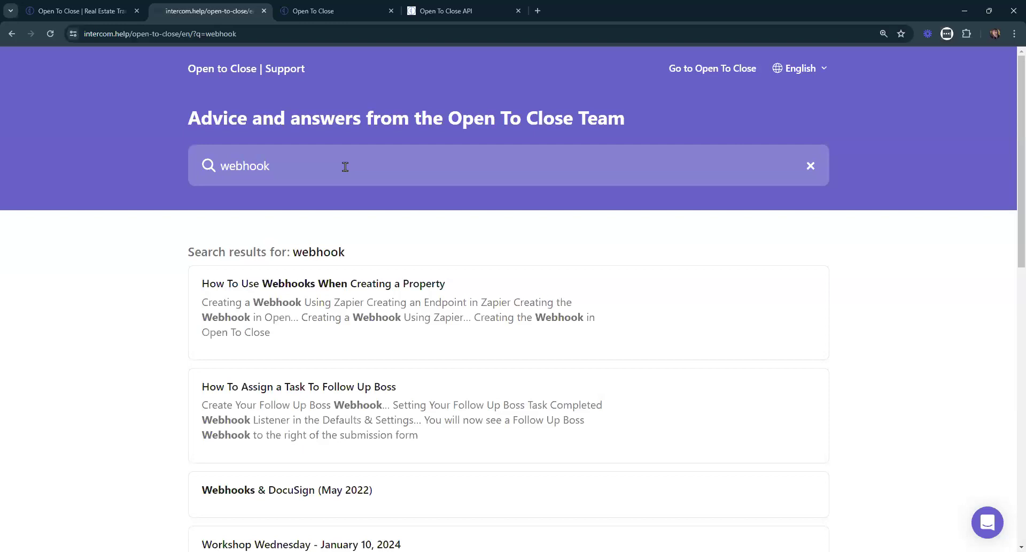
{"action": "left_click", "coordinate": [339, 284]}
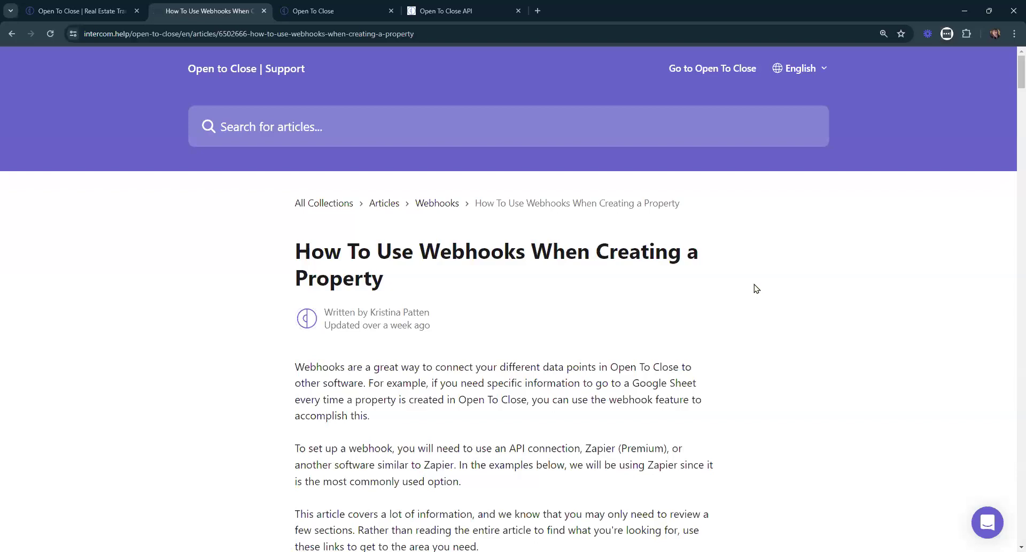
- Examine the article's introduction, webhook field selection in the Field Editor, and the section on creating an endpoint in Zapier
{"action": "scroll", "coordinate": [757, 288], "scroll_direction": "down", "scroll_amount": 2}
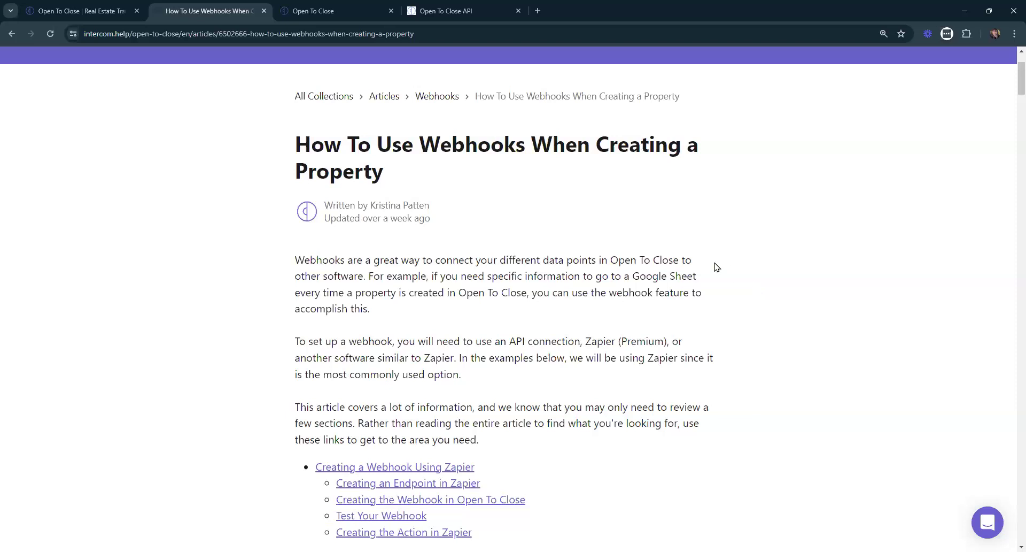
{"action": "scroll", "coordinate": [701, 268], "scroll_direction": "up", "scroll_amount": 3}
{"action": "left_click_drag", "start_coordinate": [310, 252], "coordinate": [488, 298]}
{"action": "left_click", "coordinate": [501, 291]}
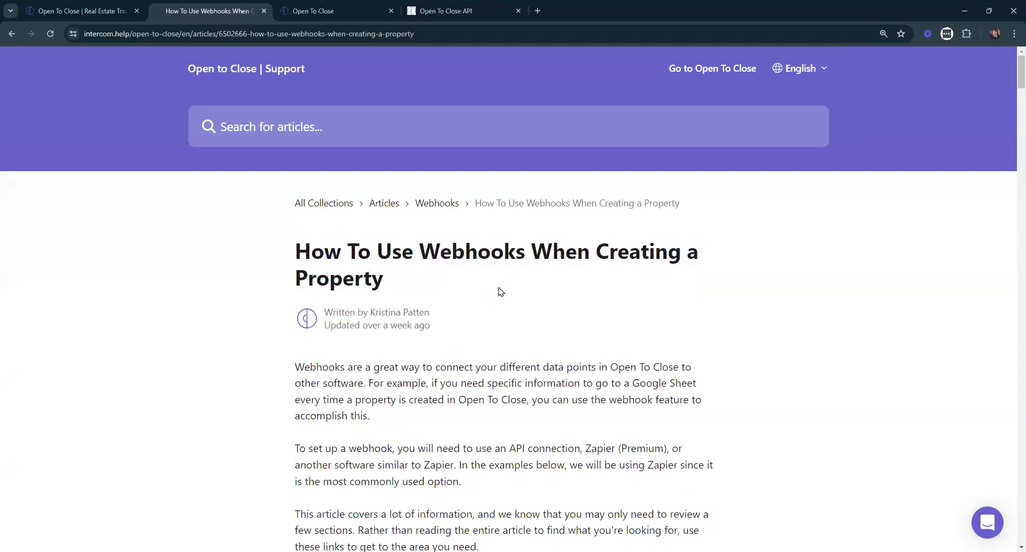
{"action": "scroll", "coordinate": [501, 291], "scroll_direction": "down", "scroll_amount": 12}
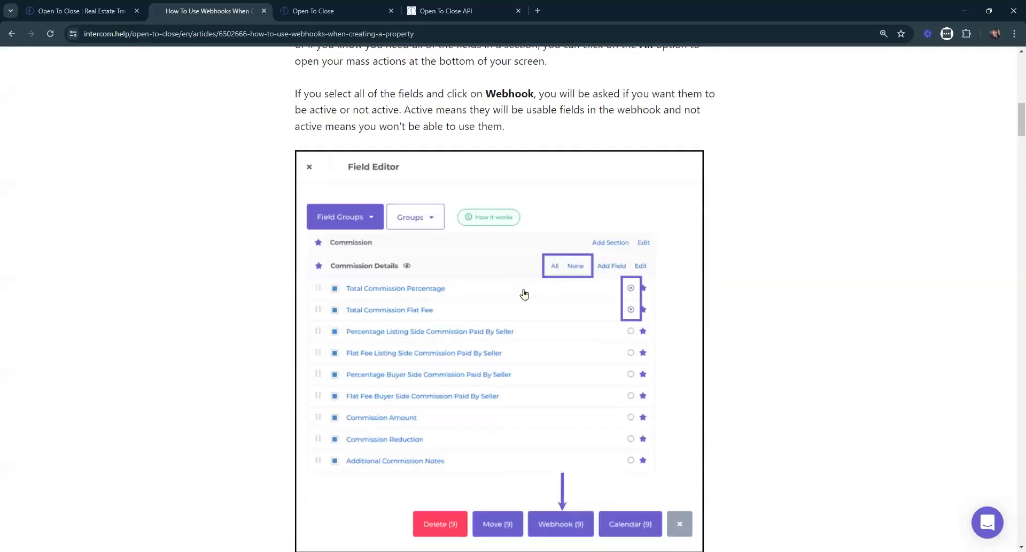
{"action": "scroll", "coordinate": [522, 293], "scroll_direction": "down", "scroll_amount": 3}
{"action": "scroll", "coordinate": [647, 282], "scroll_direction": "down", "scroll_amount": 3}
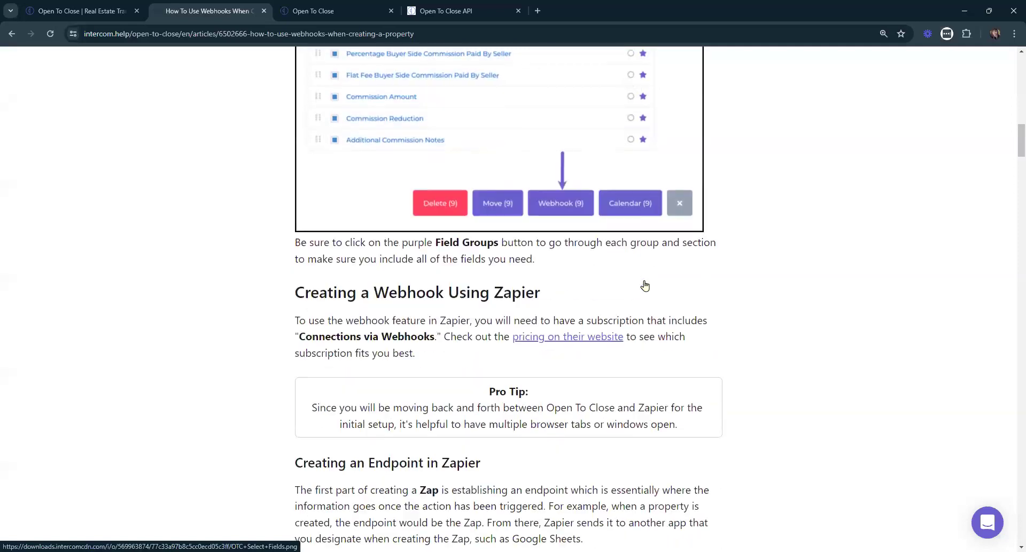
{"action": "scroll", "coordinate": [645, 285], "scroll_direction": "down", "scroll_amount": 1}
{"action": "scroll", "coordinate": [559, 163], "scroll_direction": "down", "scroll_amount": 2}
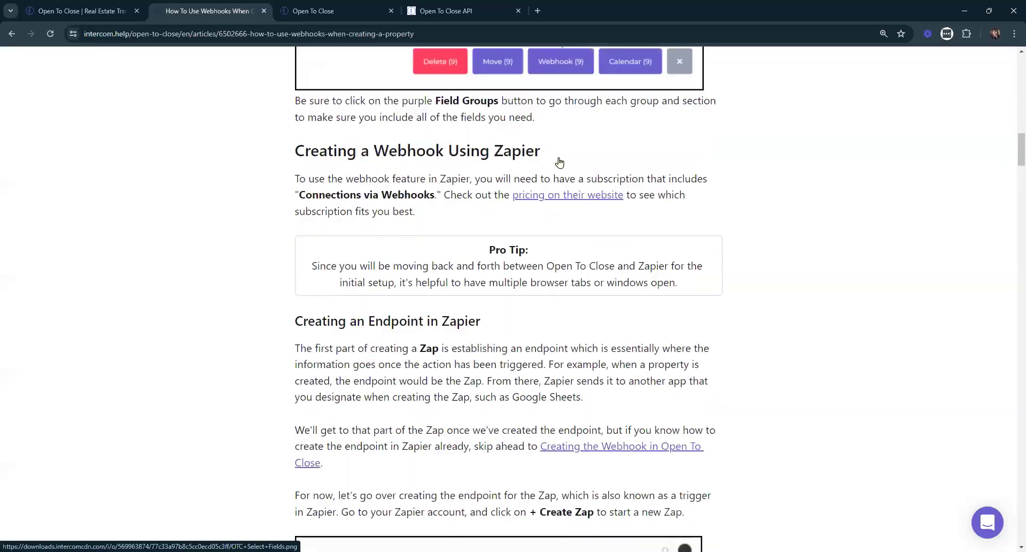
{"action": "scroll", "coordinate": [567, 171], "scroll_direction": "down", "scroll_amount": 3}
{"action": "scroll", "coordinate": [586, 198], "scroll_direction": "down", "scroll_amount": 6}
{"action": "scroll", "coordinate": [539, 311], "scroll_direction": "down", "scroll_amount": 1}
{"action": "scroll", "coordinate": [539, 310], "scroll_direction": "down", "scroll_amount": 4}
{"action": "scroll", "coordinate": [539, 311], "scroll_direction": "up", "scroll_amount": 1}
{"action": "scroll", "coordinate": [539, 309], "scroll_direction": "down", "scroll_amount": 2}
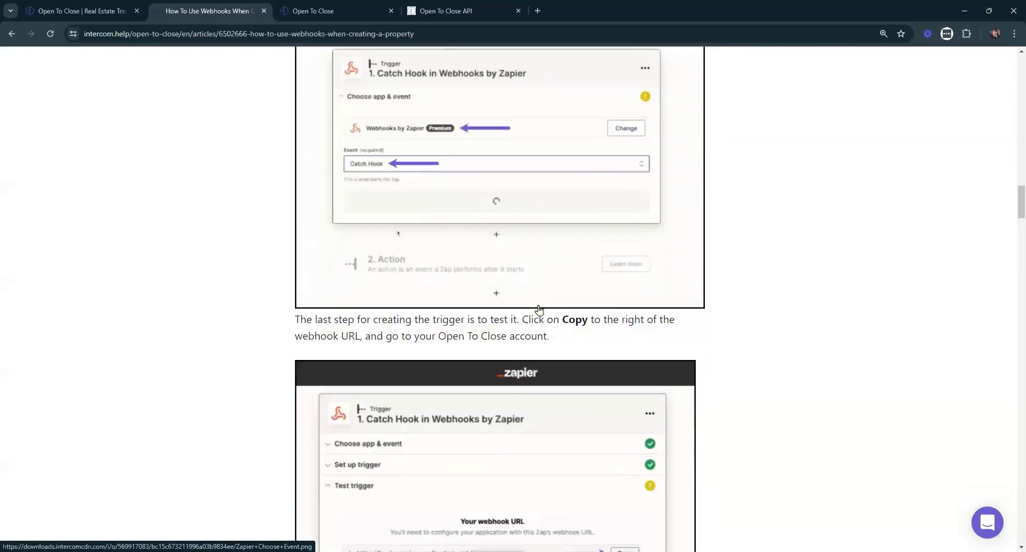
{"action": "scroll", "coordinate": [539, 311], "scroll_direction": "down", "scroll_amount": 1}
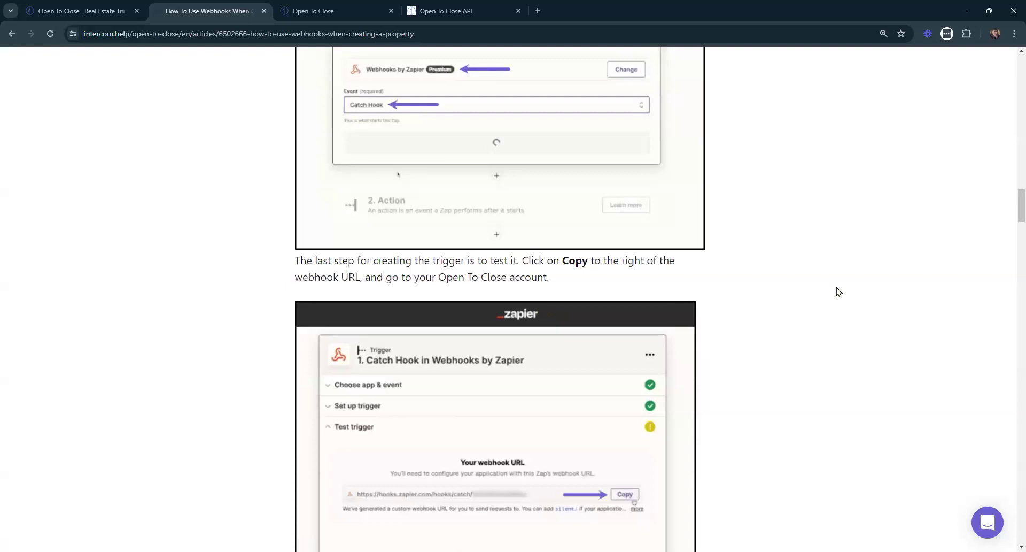
- Read the sections on creating the webhook in Open To Close and the Google Sheets action in Zapier, ending at the article's beginning
{"action": "scroll", "coordinate": [839, 291], "scroll_direction": "down", "scroll_amount": 9}
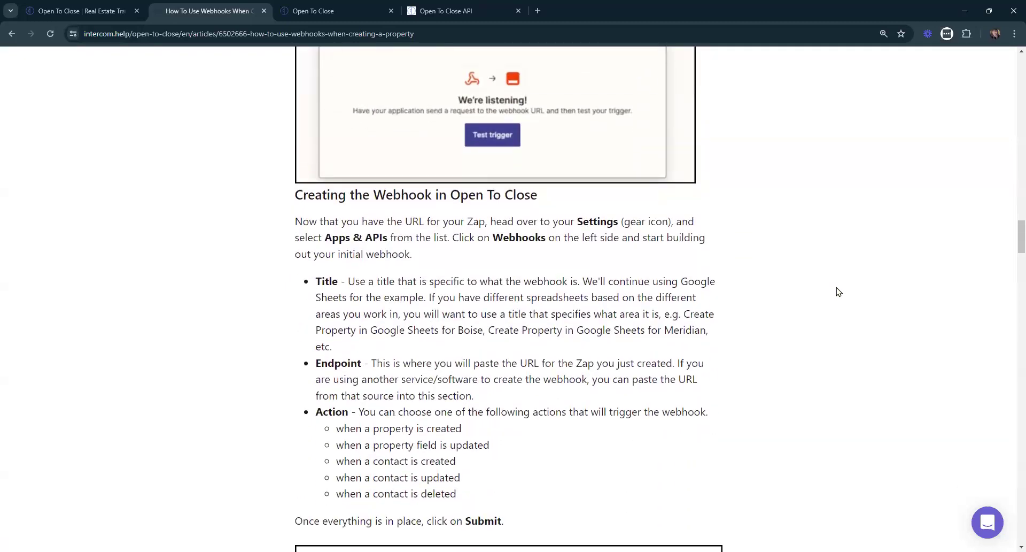
{"action": "scroll", "coordinate": [839, 292], "scroll_direction": "down", "scroll_amount": 10}
{"action": "scroll", "coordinate": [839, 291], "scroll_direction": "down", "scroll_amount": 10}
{"action": "scroll", "coordinate": [839, 292], "scroll_direction": "down", "scroll_amount": 13}
{"action": "scroll", "coordinate": [839, 291], "scroll_direction": "down", "scroll_amount": 17}
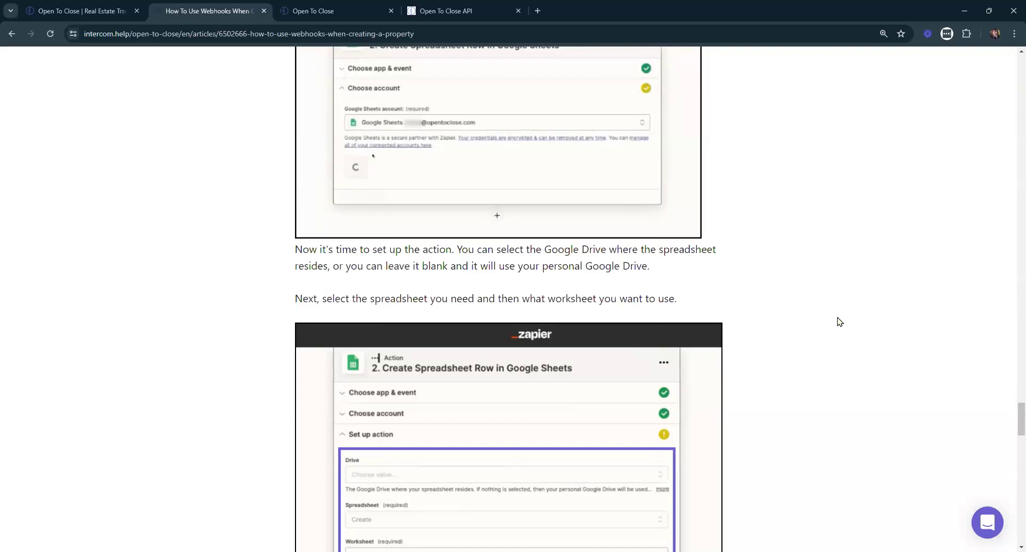
{"action": "scroll", "coordinate": [839, 322], "scroll_direction": "down", "scroll_amount": 11}
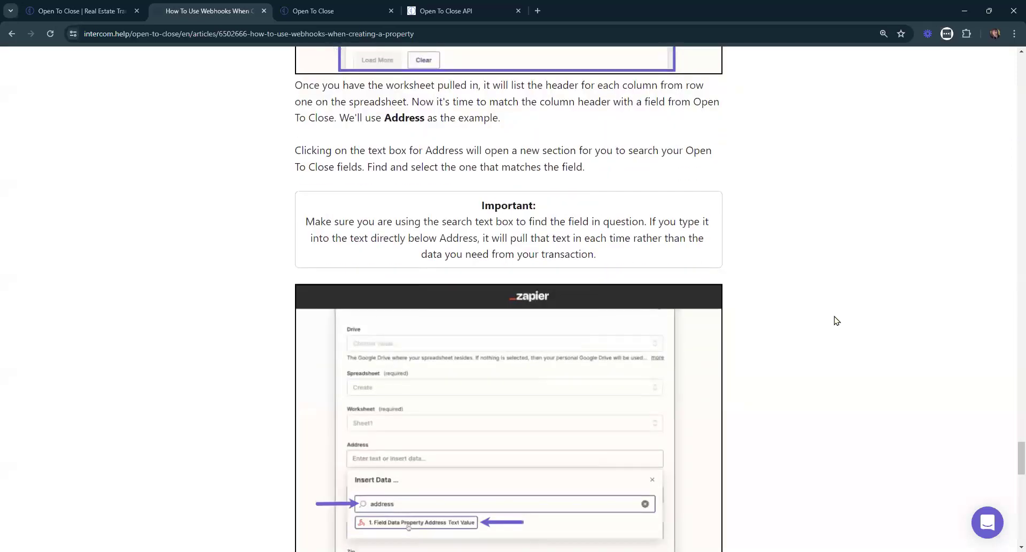
{"action": "scroll", "coordinate": [838, 321], "scroll_direction": "down", "scroll_amount": 5}
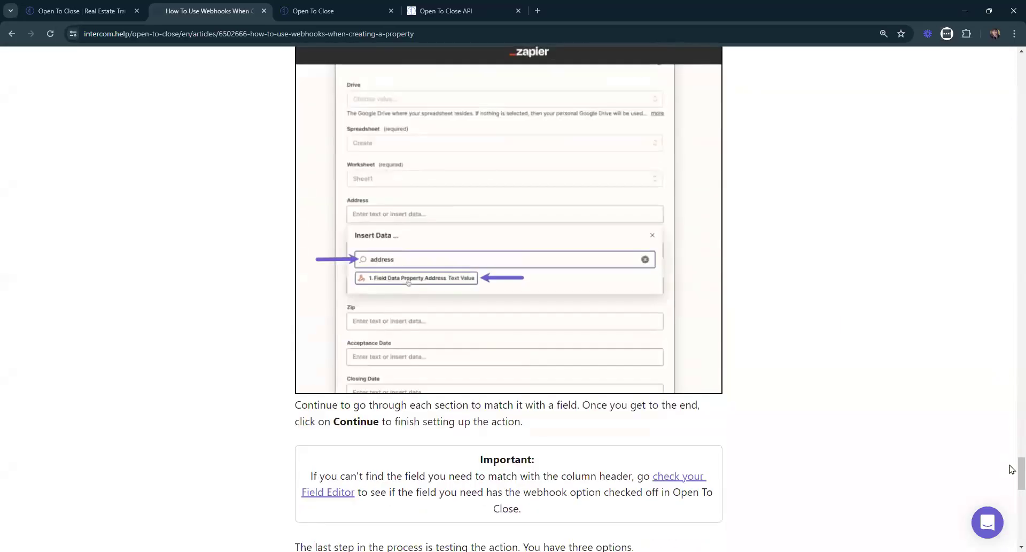
{"action": "scroll", "coordinate": [1011, 529], "scroll_direction": "down", "scroll_amount": 10}
{"action": "left_click_drag", "start_coordinate": [1012, 533], "coordinate": [984, 49]}
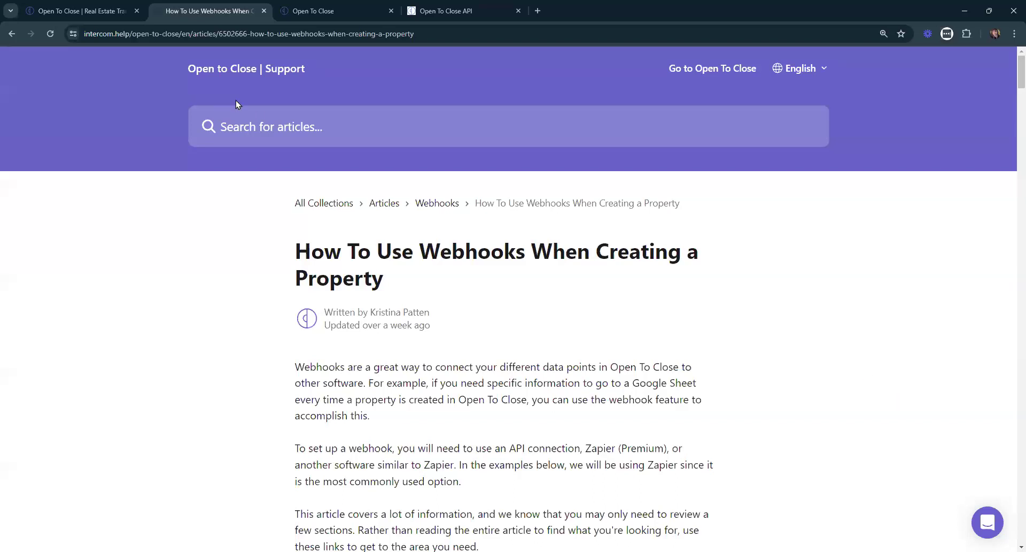
- Close the API documentation and the webhook help article, returning to the web application's dashboard
{"action": "left_click", "coordinate": [352, 5]}
{"action": "left_click", "coordinate": [462, 4]}
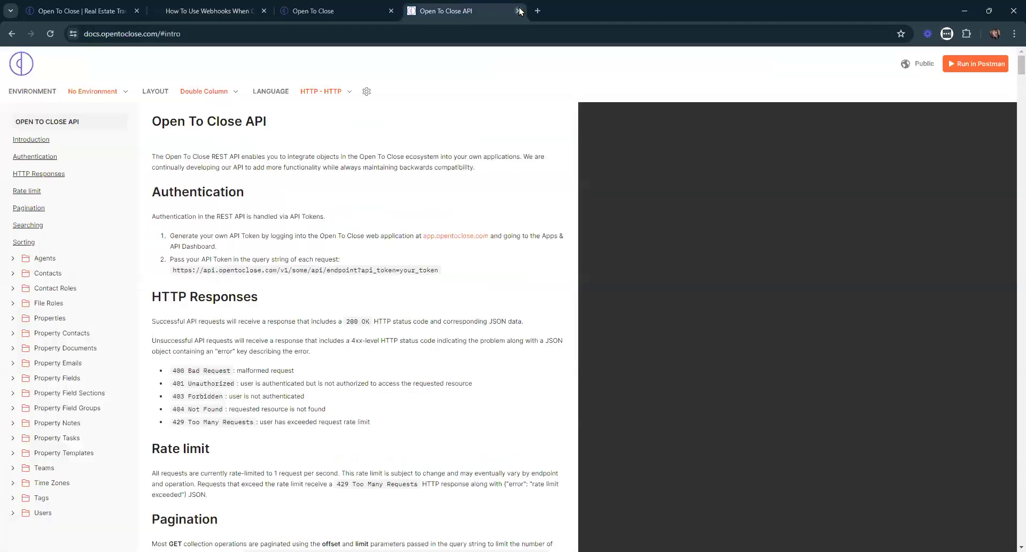
{"action": "left_click", "coordinate": [519, 11]}
{"action": "left_click", "coordinate": [260, 15]}
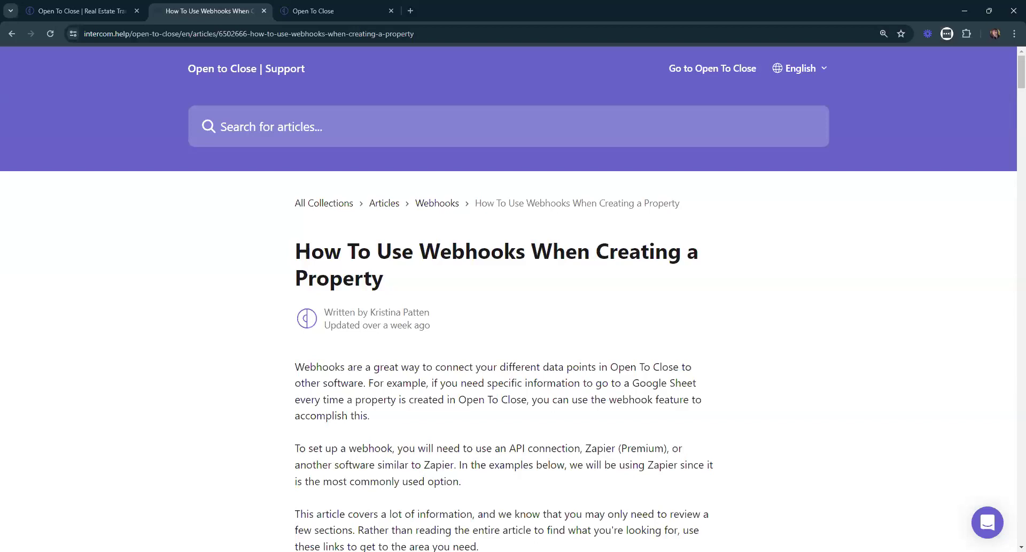
{"action": "left_click", "coordinate": [264, 11]}
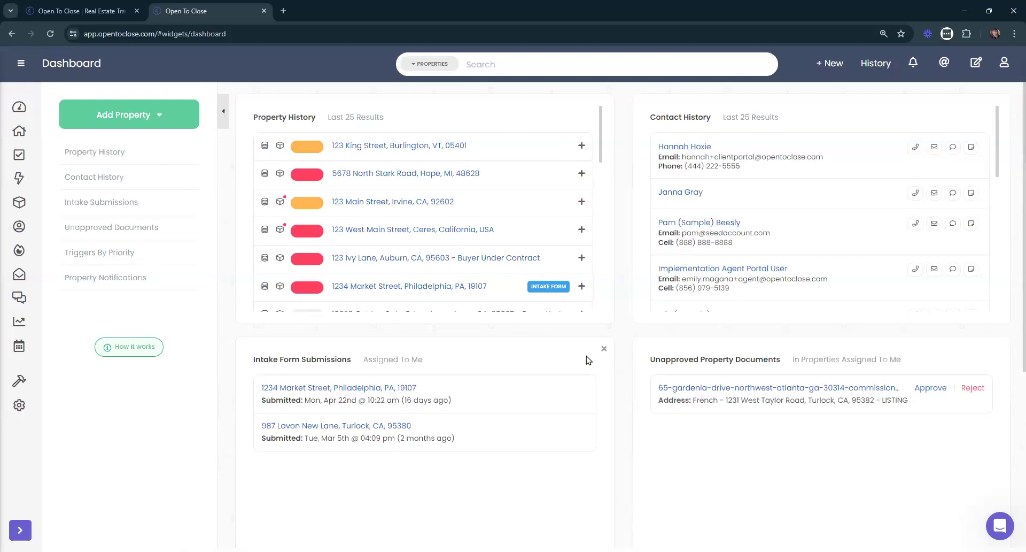
- Open the Task Templates page of the Template Editor
{"action": "left_click", "coordinate": [21, 66]}
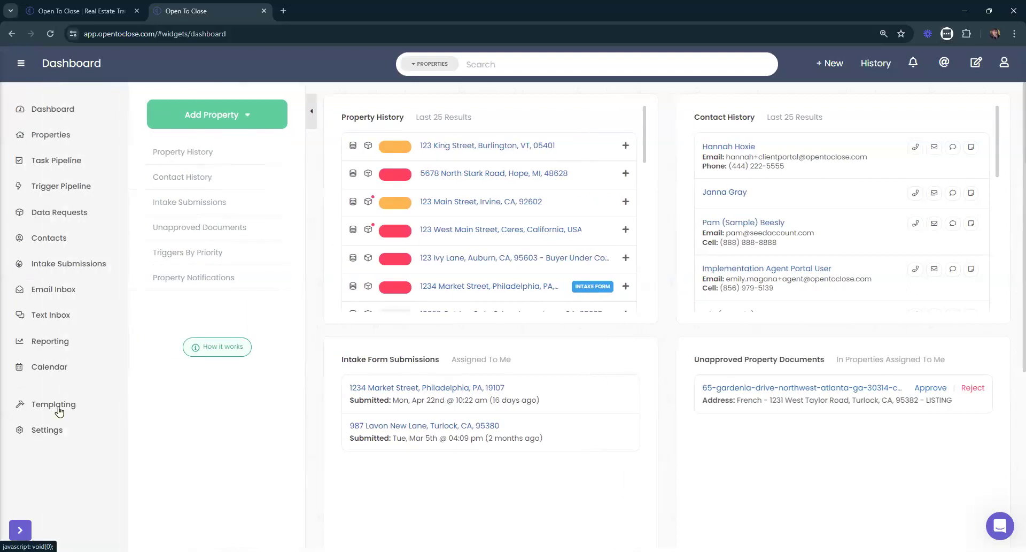
{"action": "mouse_move", "coordinate": [56, 408]}
{"action": "left_click", "coordinate": [45, 437]}
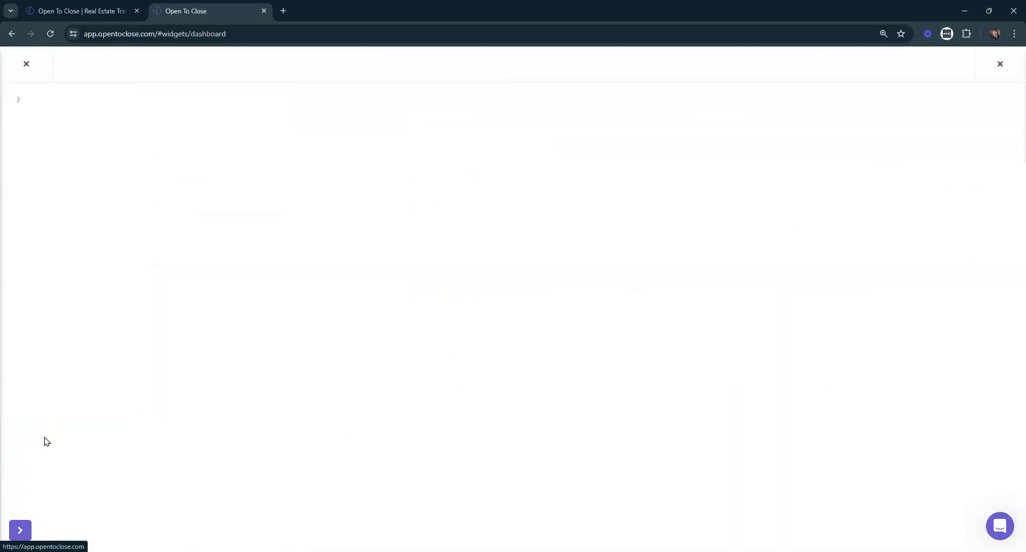
{"action": "left_click", "coordinate": [40, 166]}
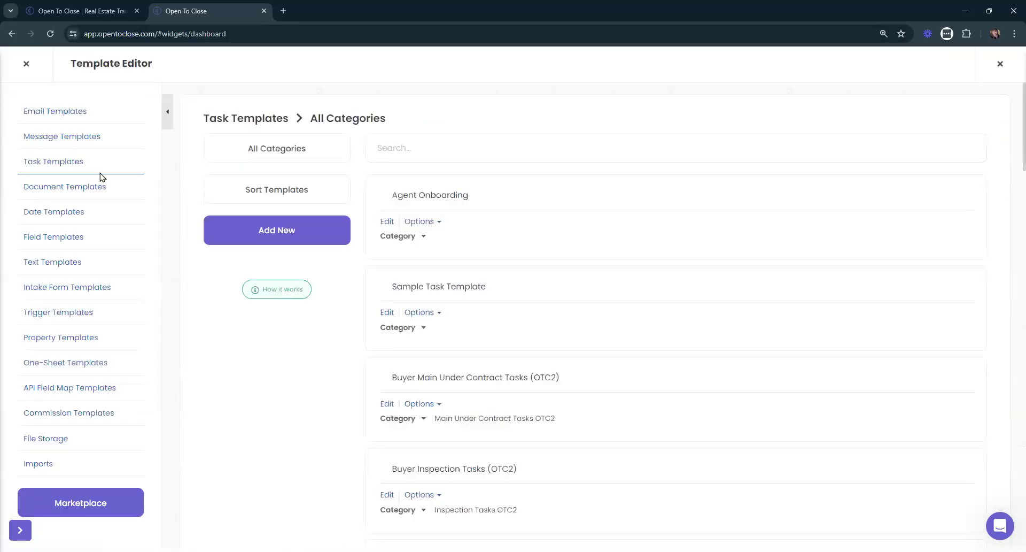
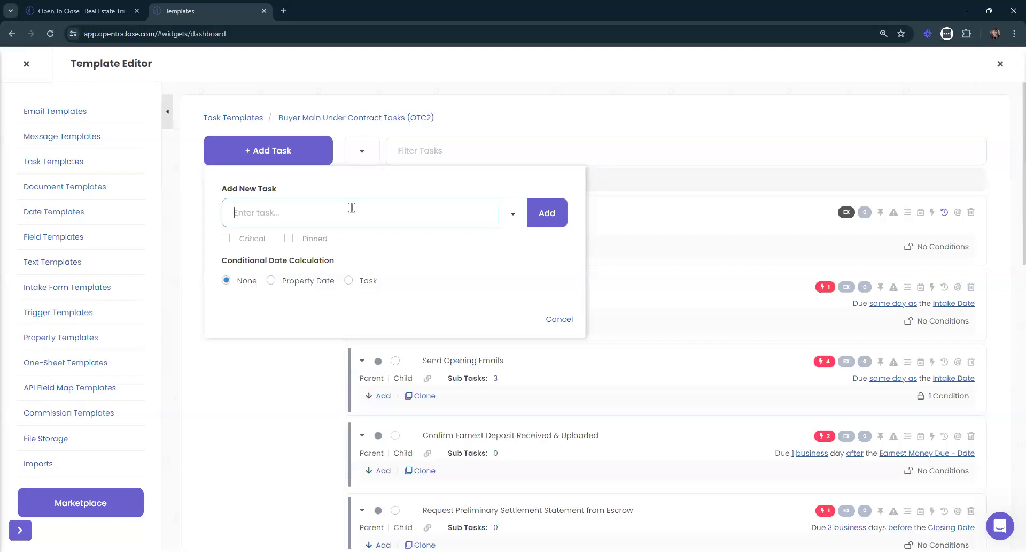
- Name the new task "Get FE Disclosure X" and give it a Property Date calculation of 5 Business Day(s)
{"action": "type", "text": "Get FE Disclosure X"}
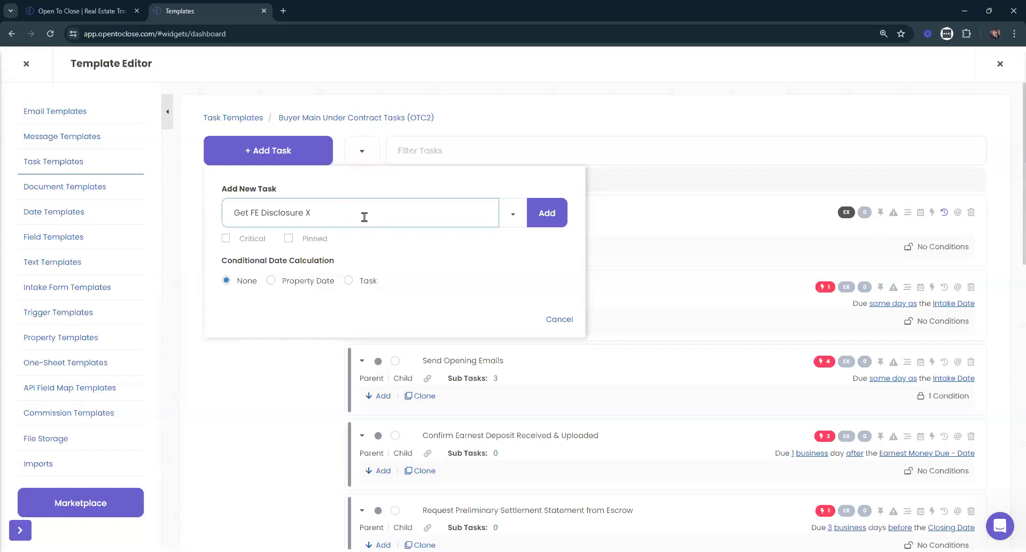
{"action": "left_click", "coordinate": [322, 282]}
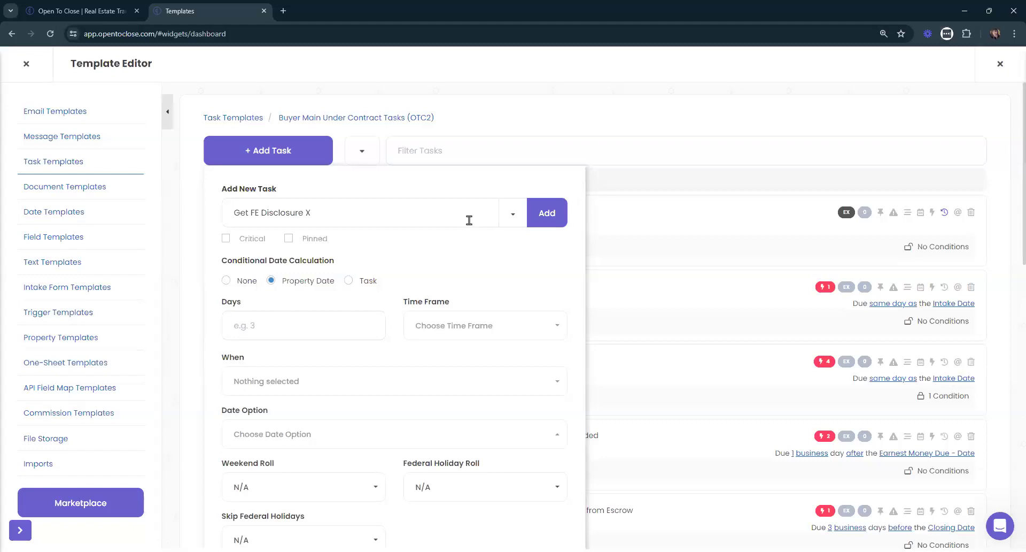
{"action": "scroll", "coordinate": [475, 227], "scroll_direction": "down", "scroll_amount": 1}
{"action": "scroll", "coordinate": [290, 257], "scroll_direction": "down", "scroll_amount": 2}
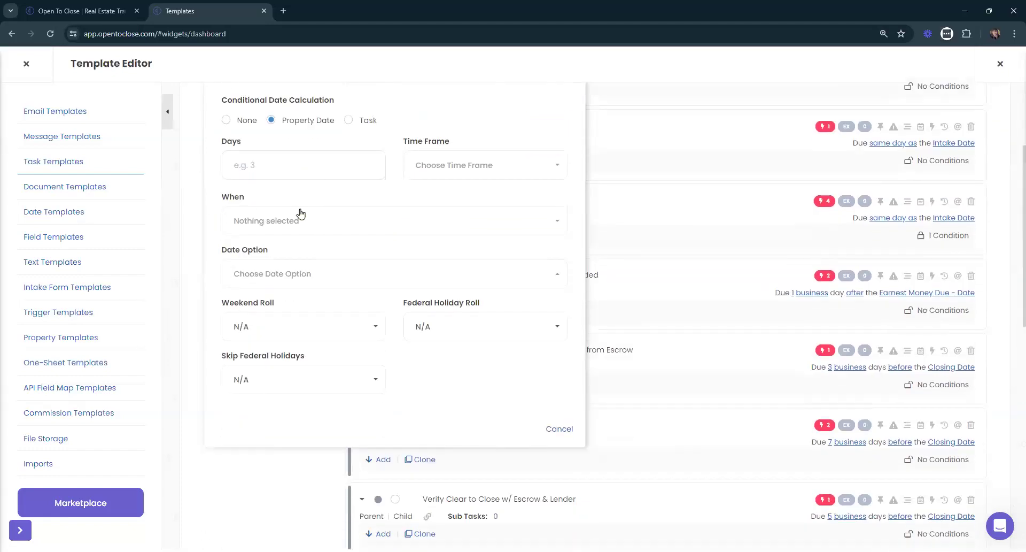
{"action": "left_click", "coordinate": [315, 171]}
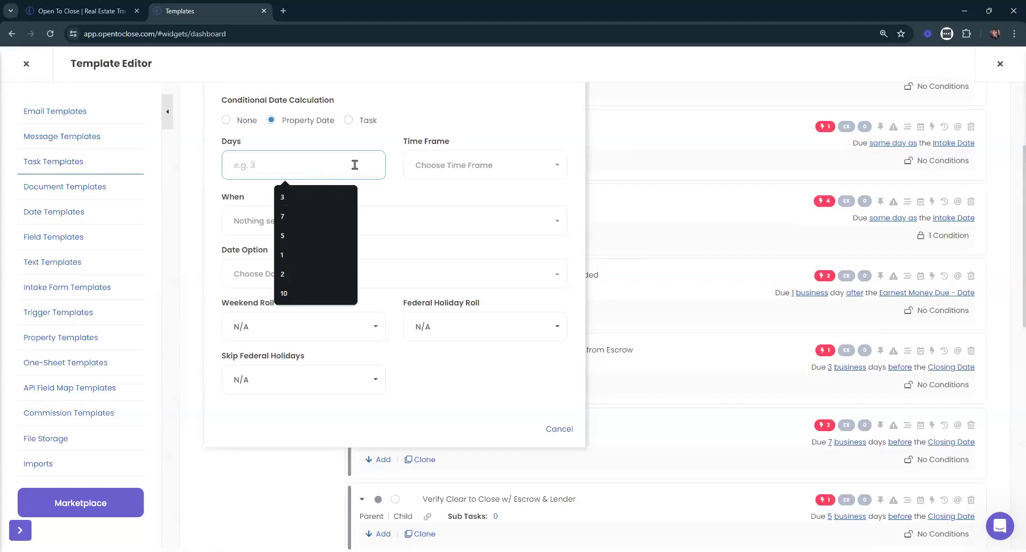
{"action": "type", "text": "5"}
{"action": "left_click", "coordinate": [424, 165]}
{"action": "left_click", "coordinate": [391, 239]}
- Make the new task's due date fall After the Contract Date
{"action": "left_click", "coordinate": [387, 229]}
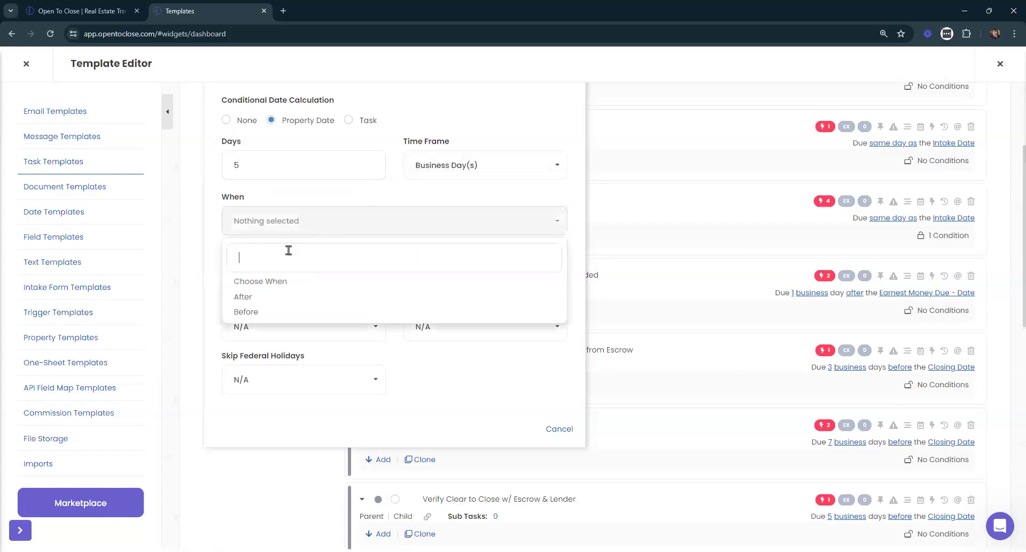
{"action": "left_click", "coordinate": [251, 294]}
{"action": "left_click", "coordinate": [260, 278]}
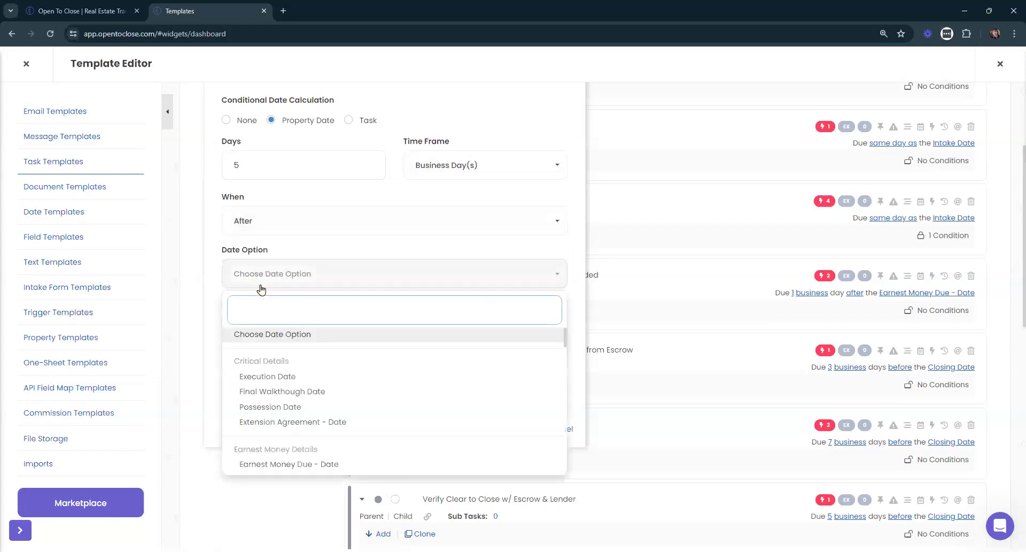
{"action": "type", "text": "contr"}
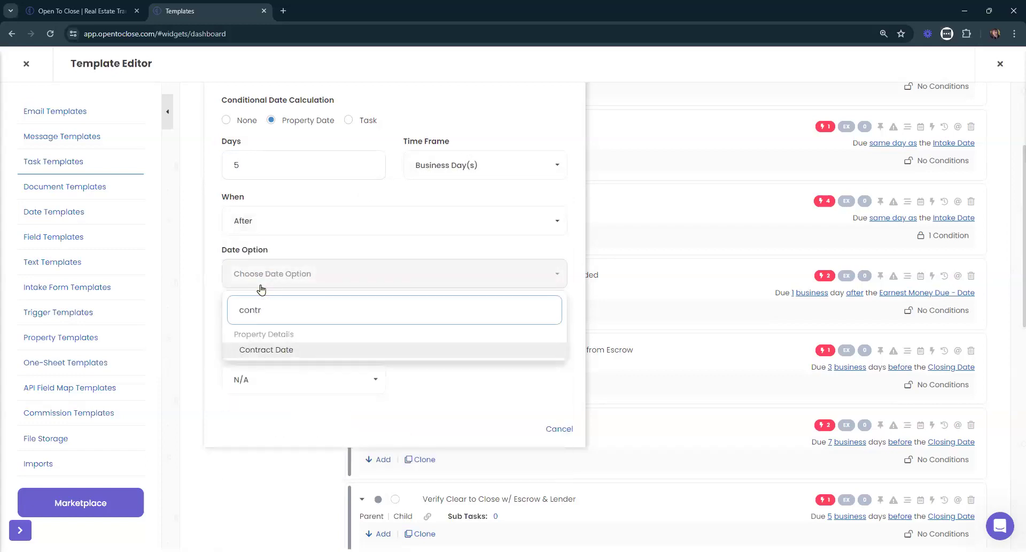
{"action": "left_click", "coordinate": [300, 350]}
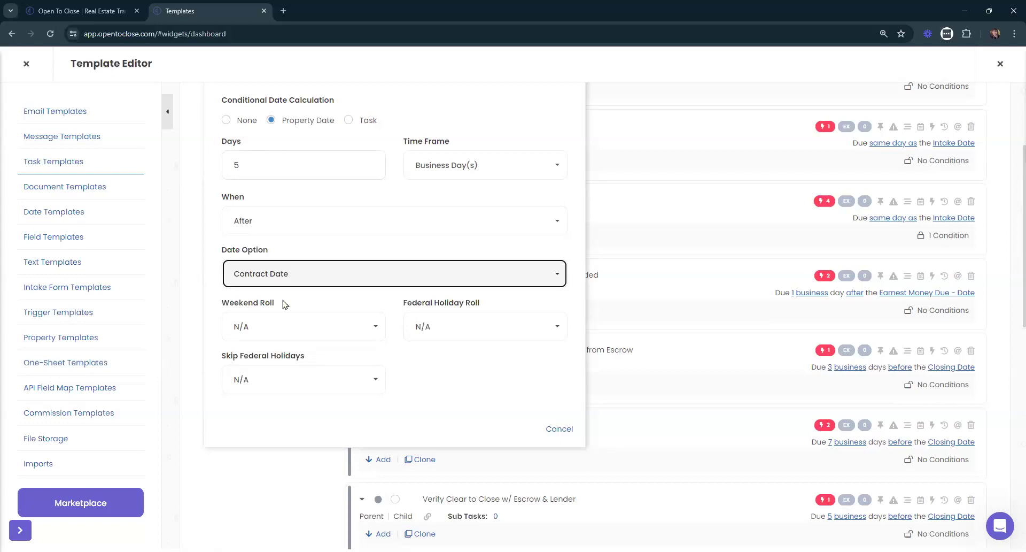
{"action": "left_click", "coordinate": [290, 277]}
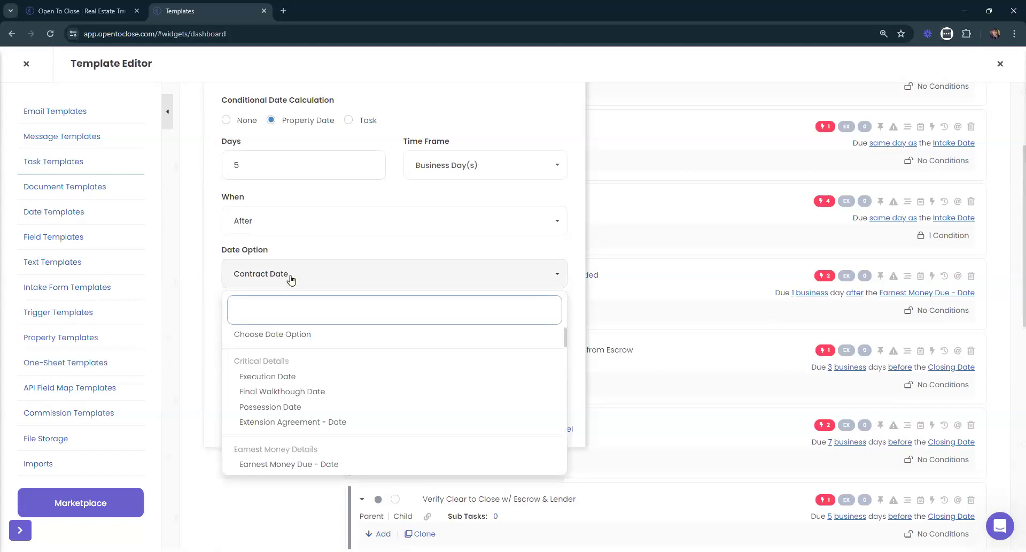
{"action": "left_click", "coordinate": [290, 277]}
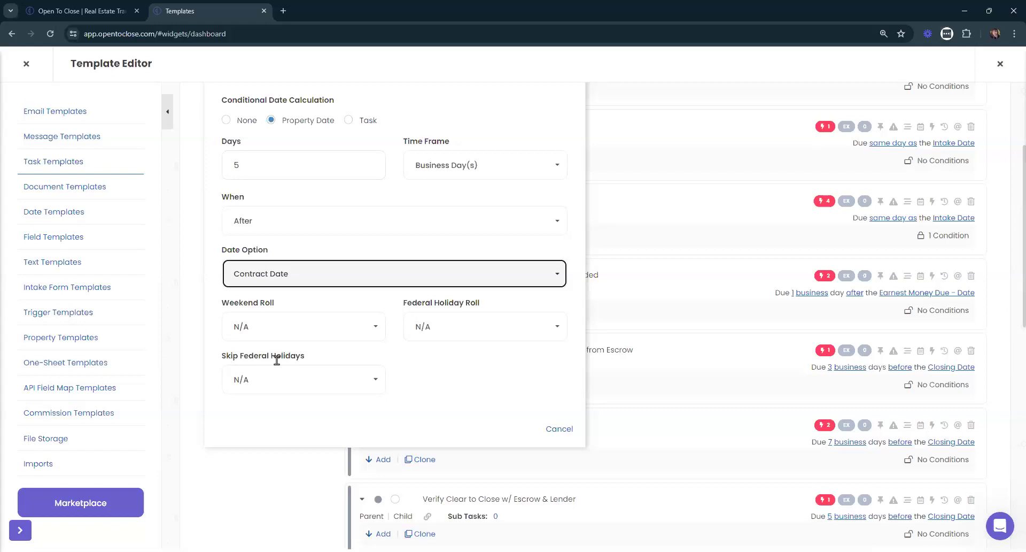
{"action": "scroll", "coordinate": [350, 284], "scroll_direction": "up", "scroll_amount": 3}
{"action": "scroll", "coordinate": [351, 374], "scroll_direction": "down", "scroll_amount": 2}
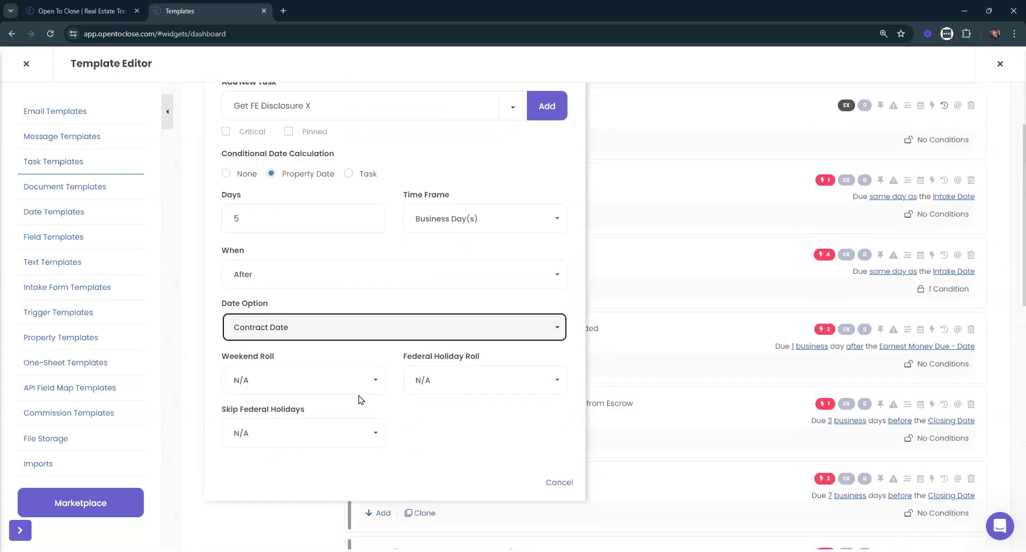
- Set the new task's Weekend Roll and Federal Holiday Roll to Roll Back and add it to the task template
{"action": "left_click", "coordinate": [347, 386]}
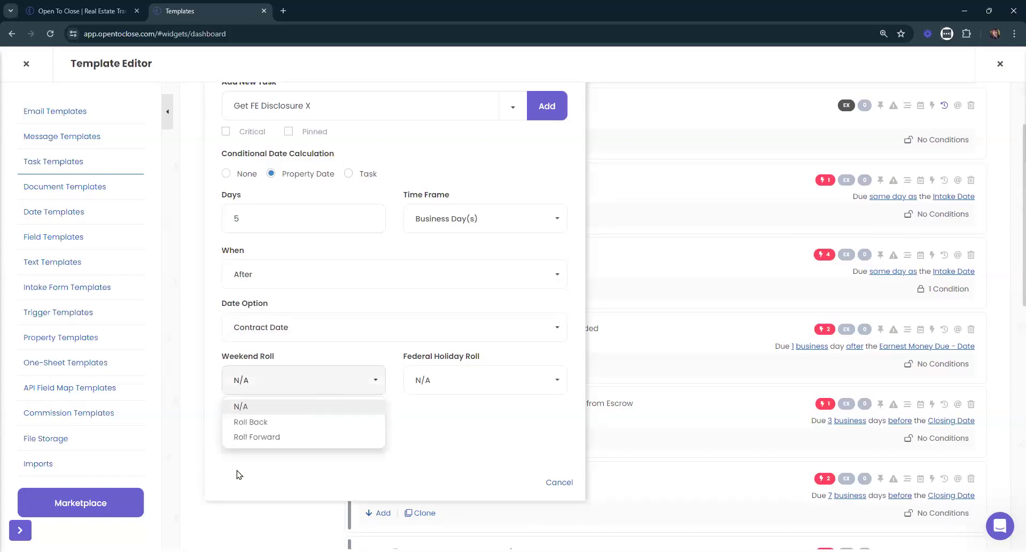
{"action": "left_click", "coordinate": [281, 436]}
{"action": "left_click", "coordinate": [298, 393]}
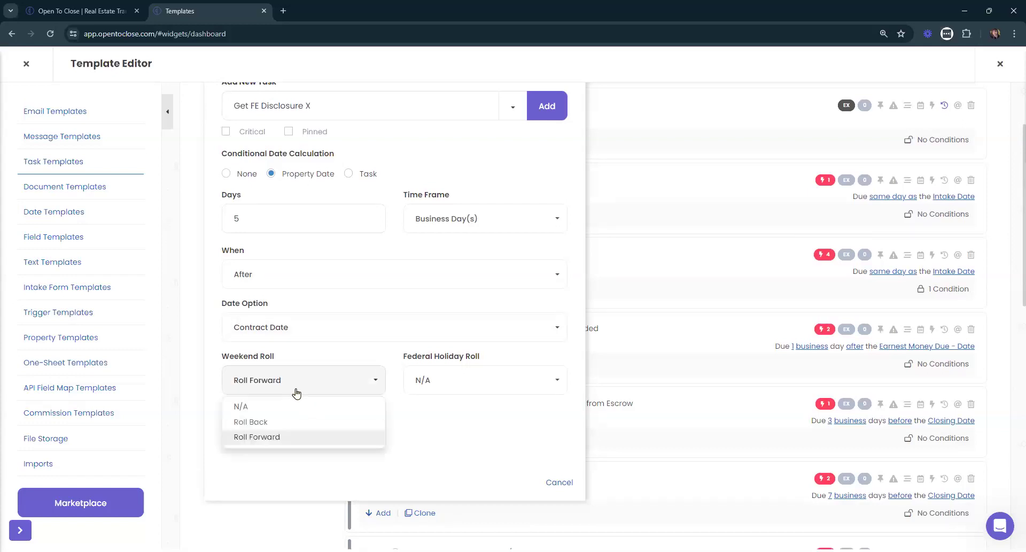
{"action": "left_click", "coordinate": [274, 423]}
{"action": "left_click", "coordinate": [409, 389]}
{"action": "left_click", "coordinate": [431, 423]}
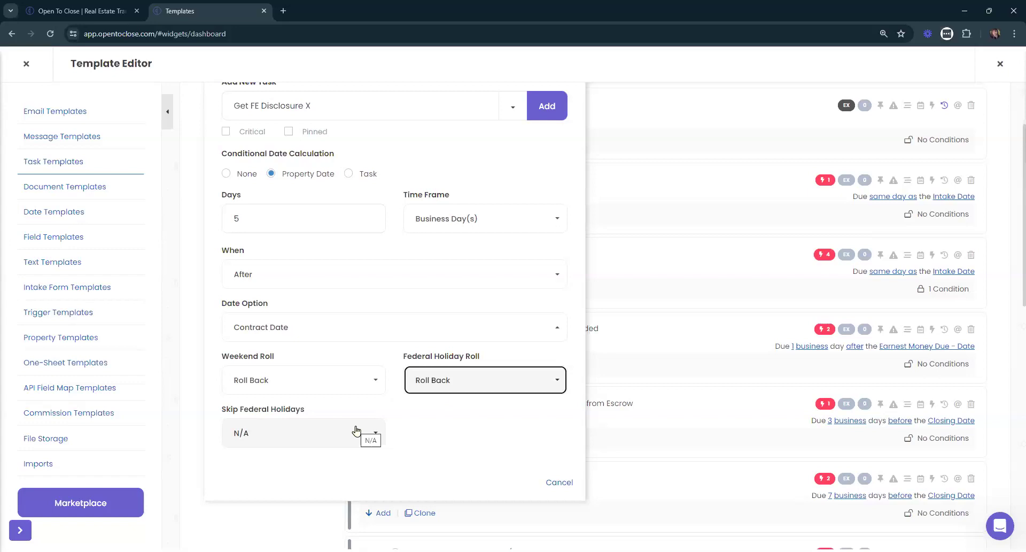
{"action": "scroll", "coordinate": [458, 305], "scroll_direction": "up", "scroll_amount": 2}
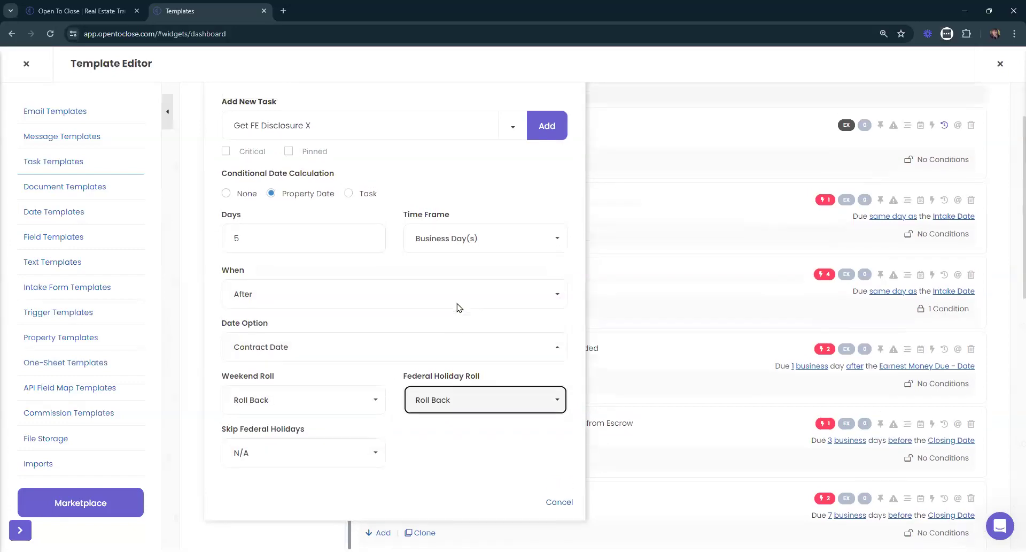
{"action": "left_click", "coordinate": [550, 203]}
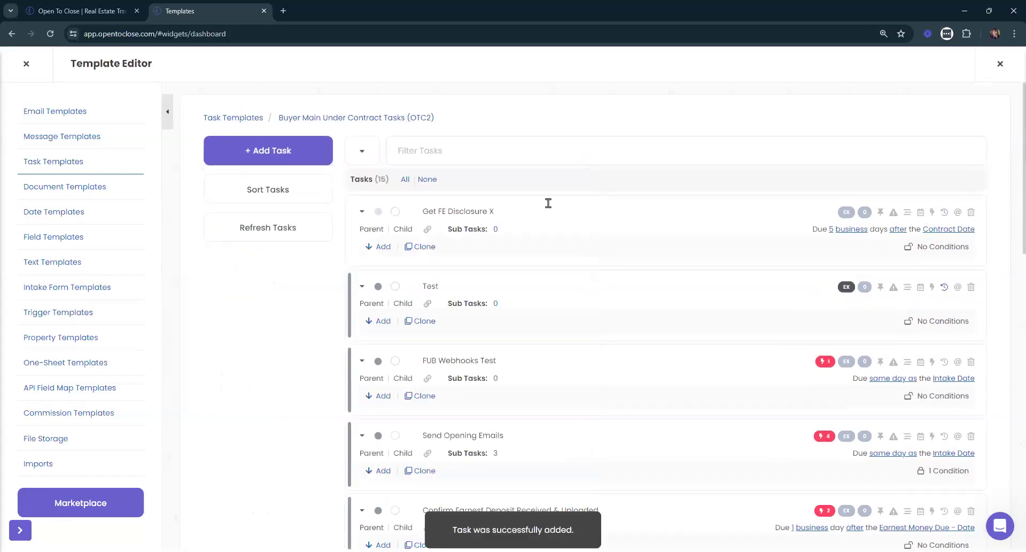
- Expand Get FE Disclosure X, require its sub tasks to be completed before the parent, and add the sub task "Create Doc"
{"action": "left_click", "coordinate": [362, 213]}
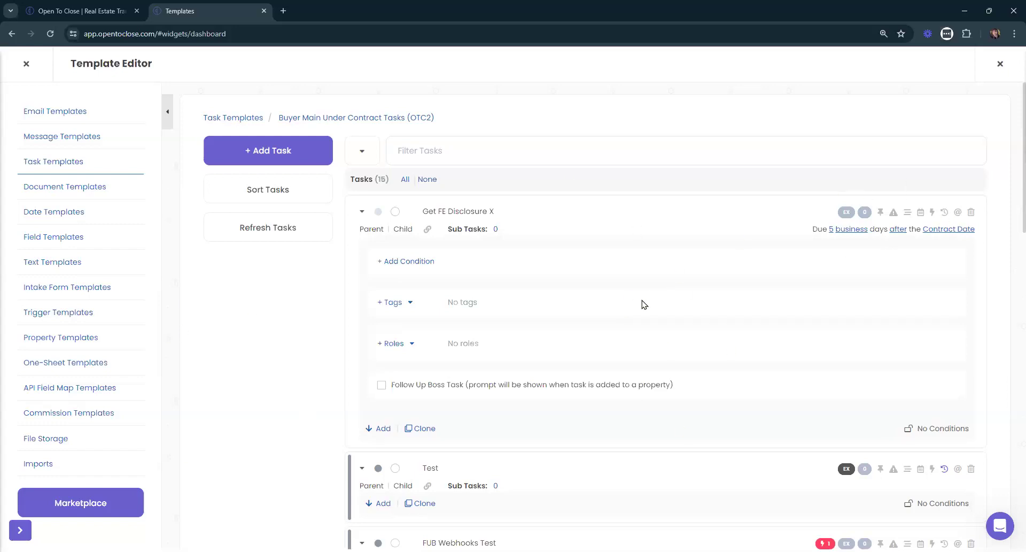
{"action": "left_click", "coordinate": [495, 230]}
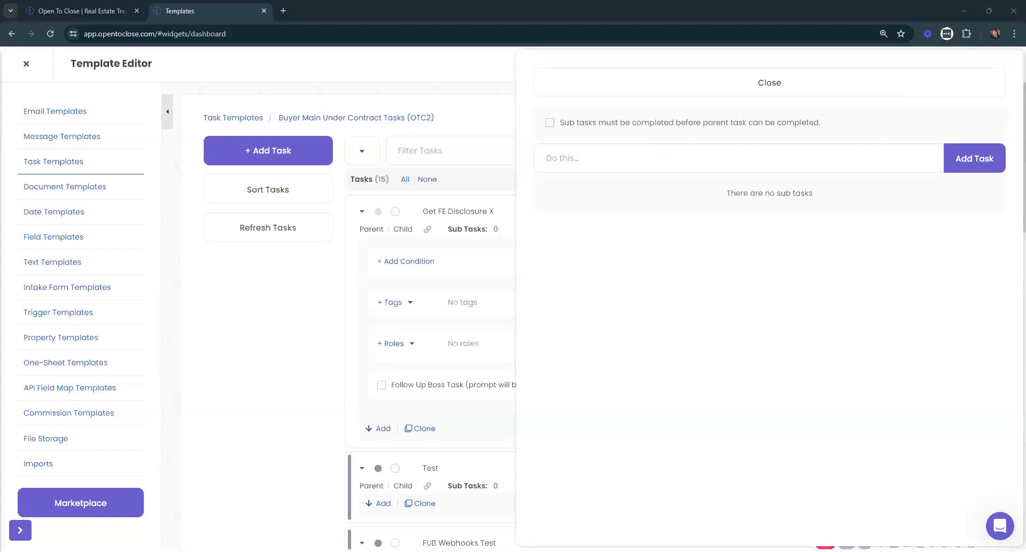
{"action": "left_click", "coordinate": [615, 123]}
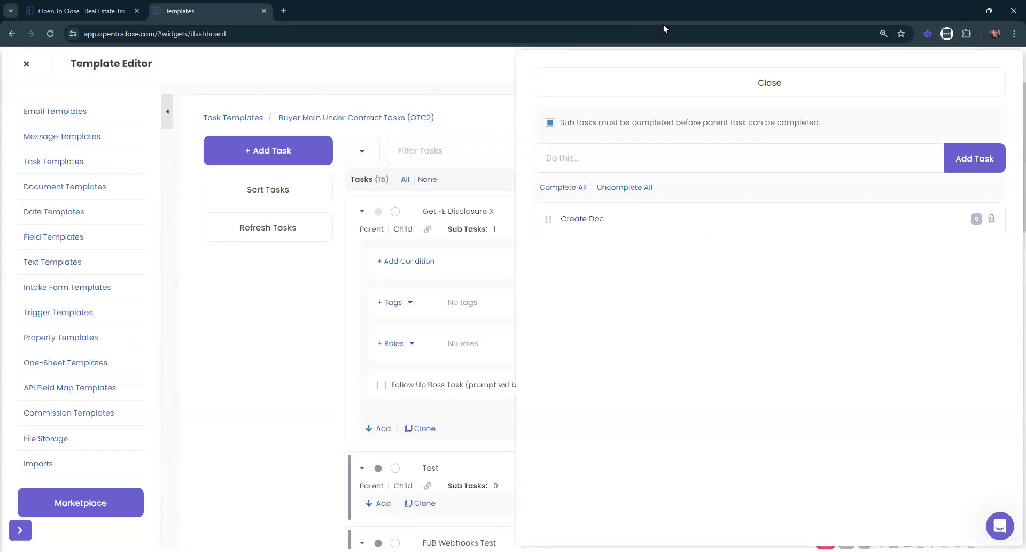
{"action": "left_click", "coordinate": [672, 84]}
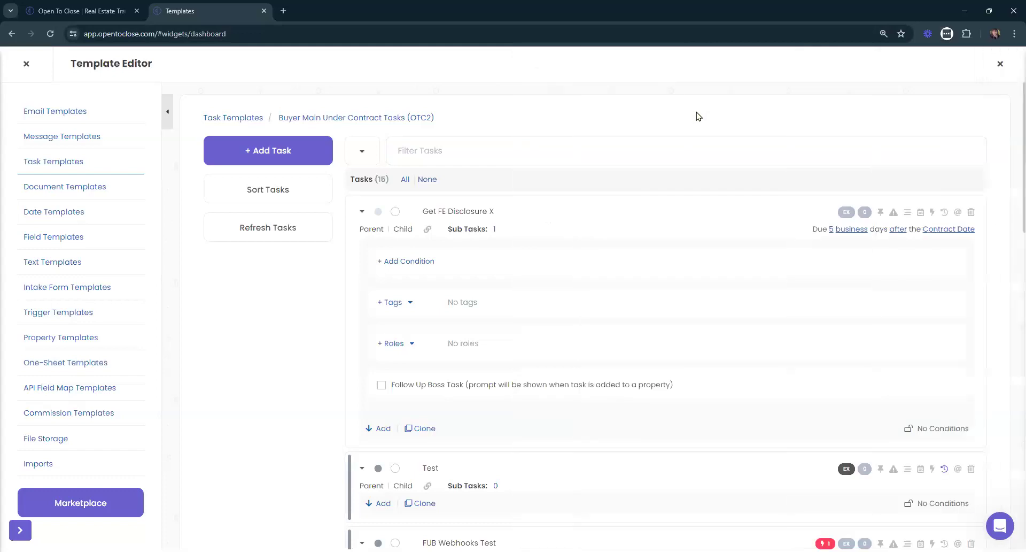
- Add the sub task "Send to Broker for Approval" to Get FE Disclosure X and reorder the list so Create Doc comes first
{"action": "left_click", "coordinate": [932, 214]}
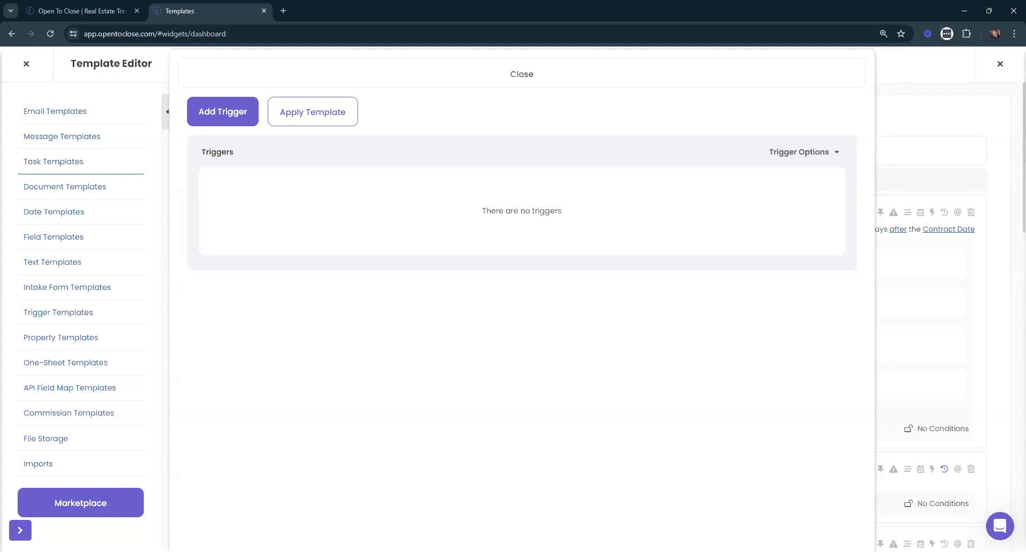
{"action": "left_click", "coordinate": [514, 74]}
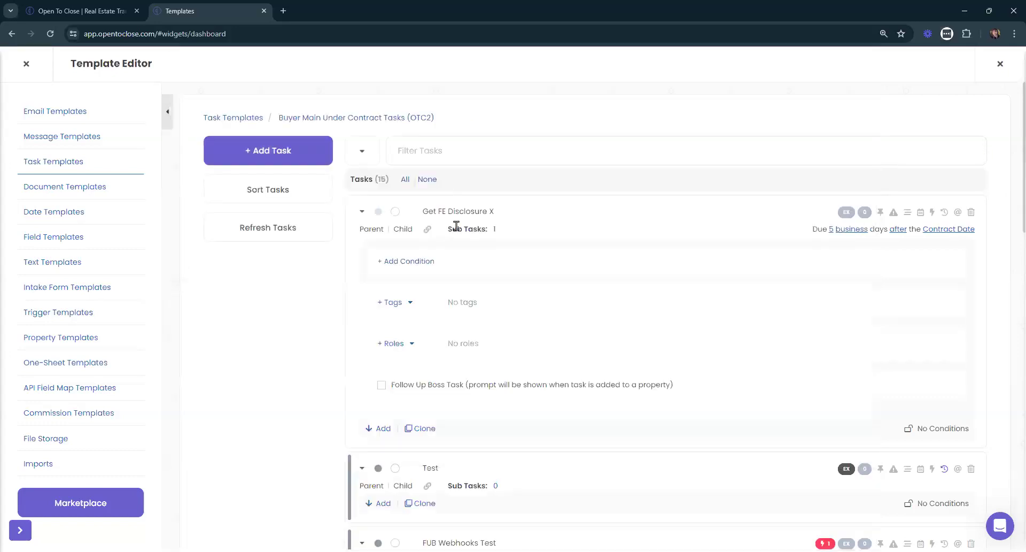
{"action": "left_click", "coordinate": [494, 229]}
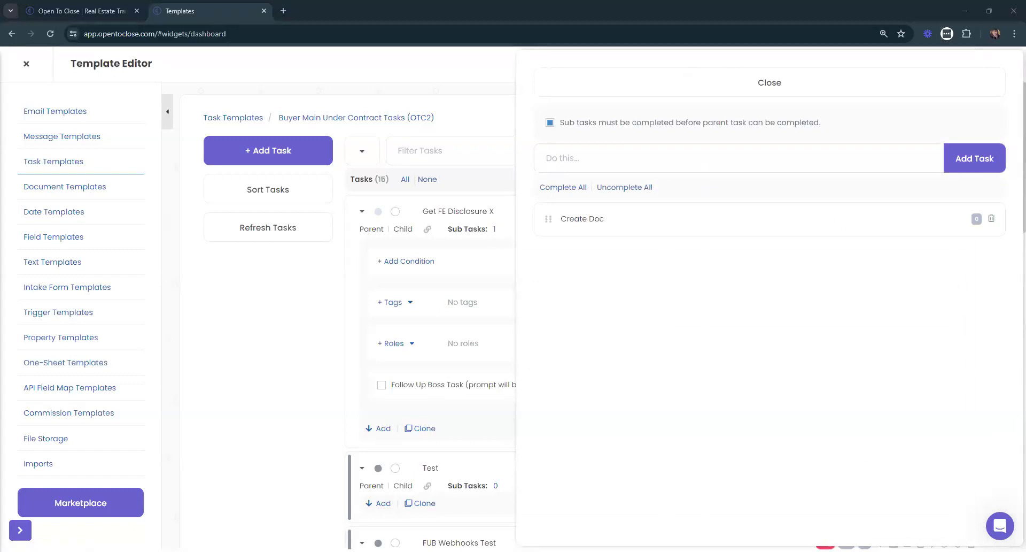
{"action": "left_click", "coordinate": [964, 168]}
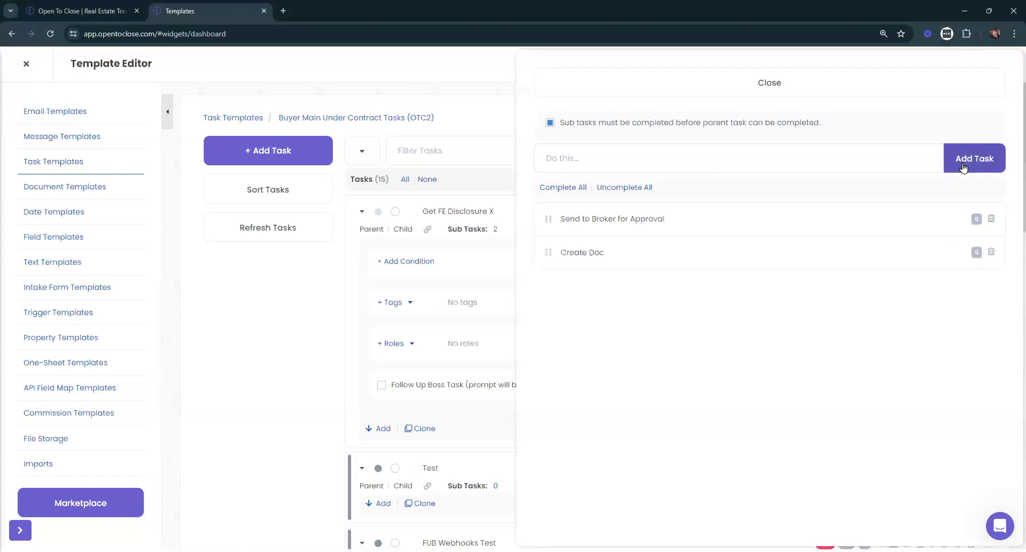
{"action": "left_click_drag", "start_coordinate": [550, 259], "coordinate": [550, 217]}
{"action": "left_click", "coordinate": [701, 81]}
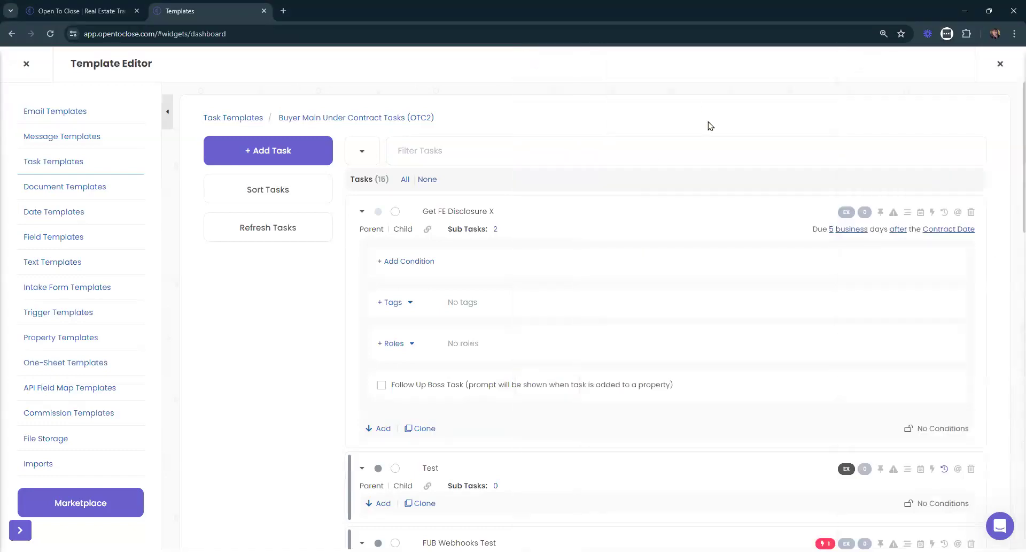
- Examine the new message form, the sub tasks and the triggers of the Get FE Disclosure X task
{"action": "left_click", "coordinate": [957, 213]}
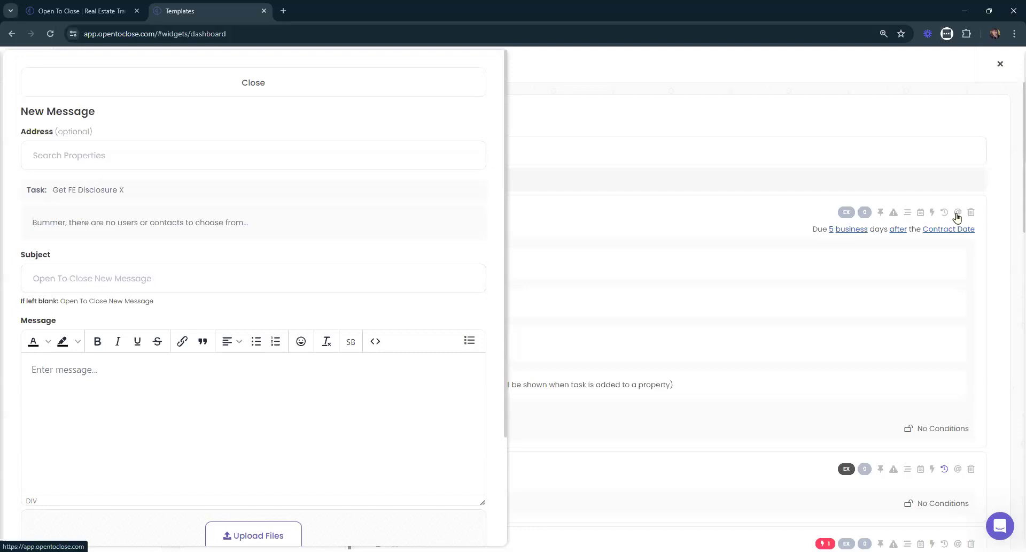
{"action": "left_click", "coordinate": [279, 83]}
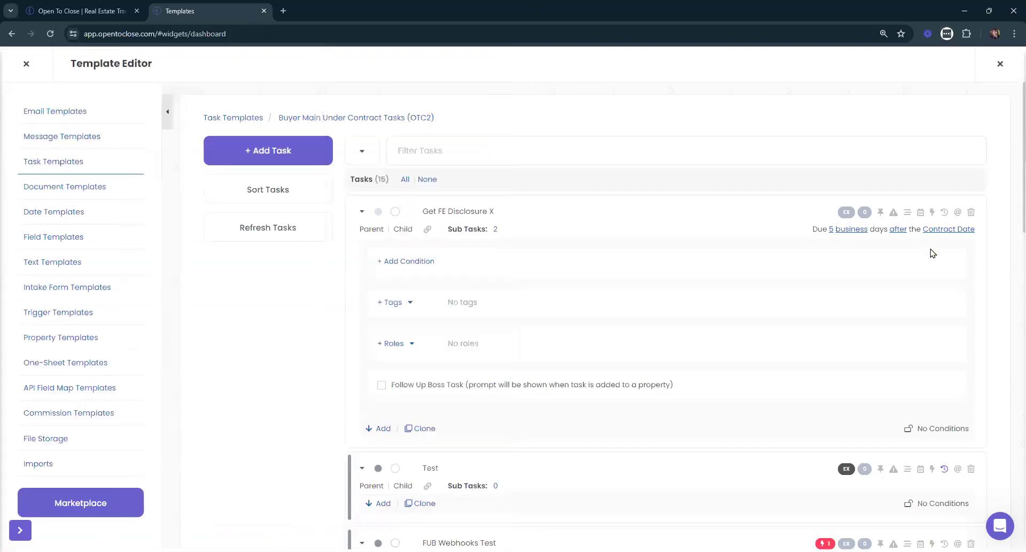
{"action": "left_click", "coordinate": [496, 230]}
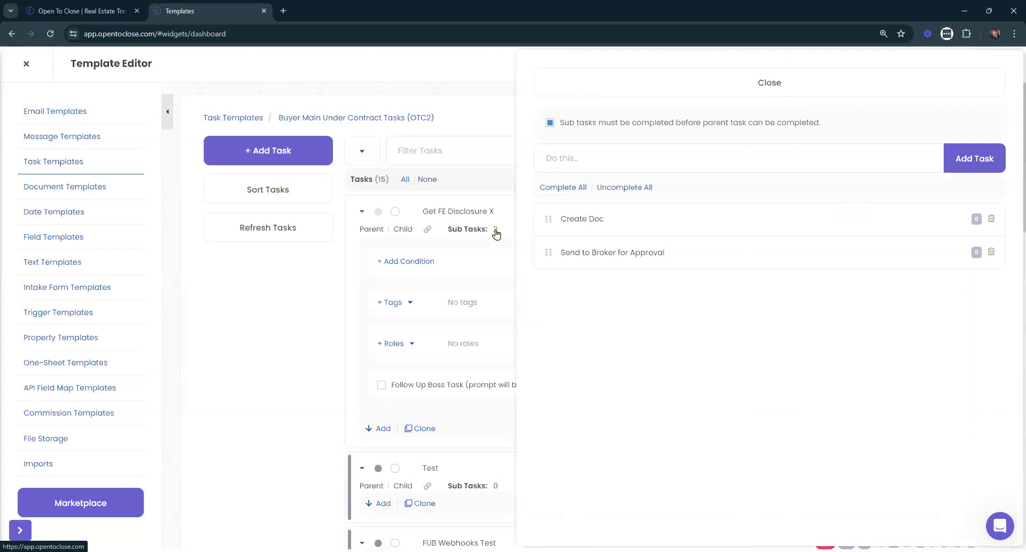
{"action": "left_click", "coordinate": [591, 78]}
{"action": "left_click", "coordinate": [932, 212]}
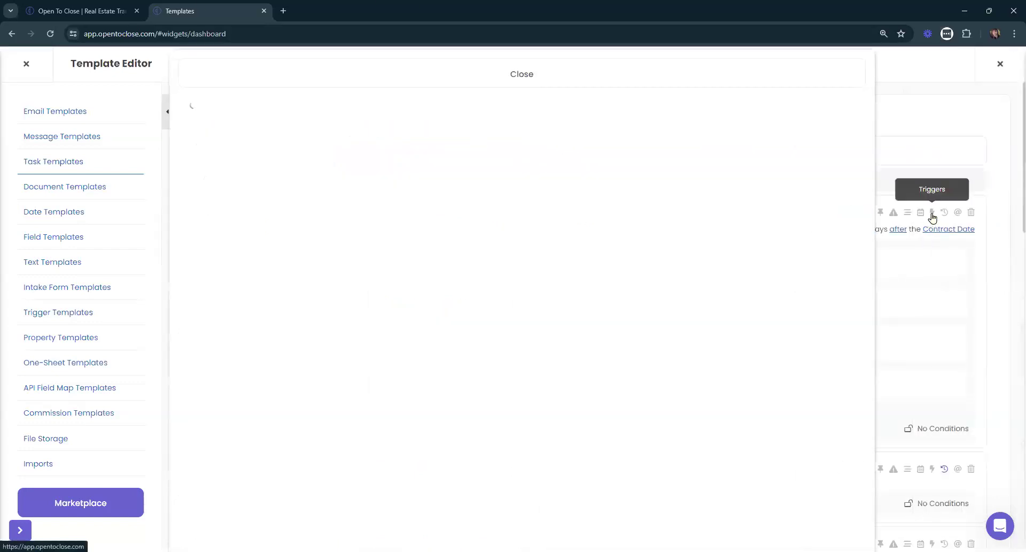
{"action": "left_click", "coordinate": [468, 78]}
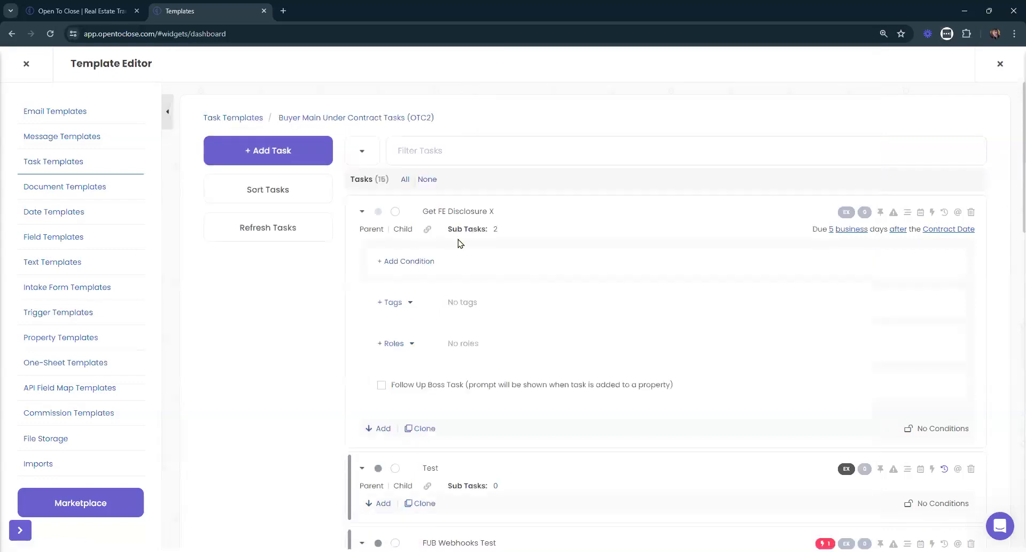
{"action": "left_click", "coordinate": [495, 231]}
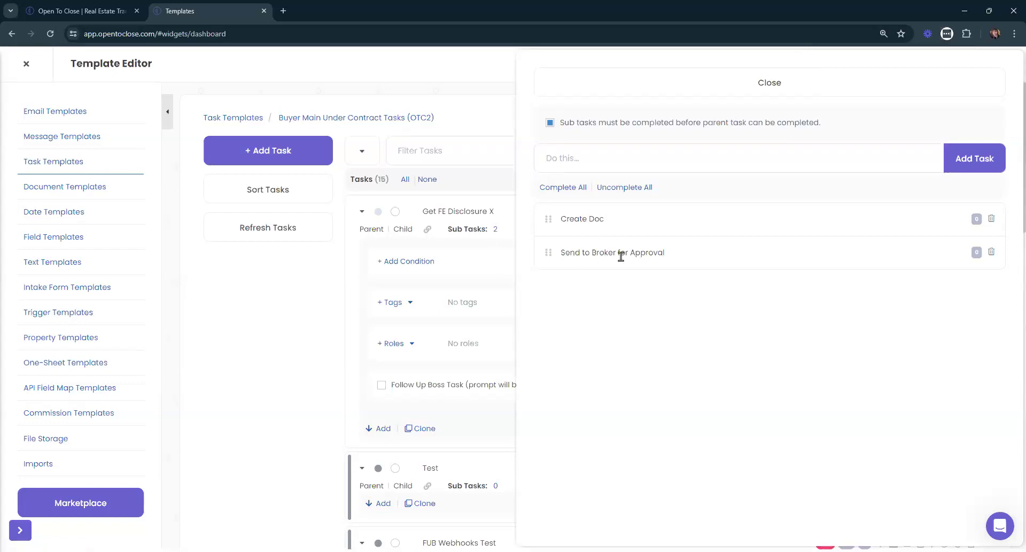
{"action": "left_click", "coordinate": [616, 90]}
{"action": "left_click", "coordinate": [931, 216]}
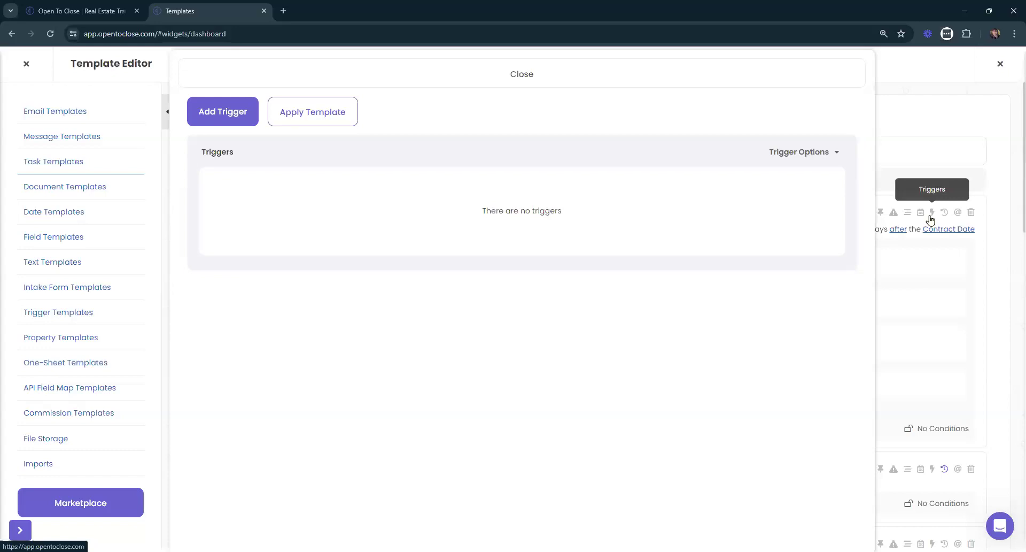
{"action": "left_click", "coordinate": [550, 81]}
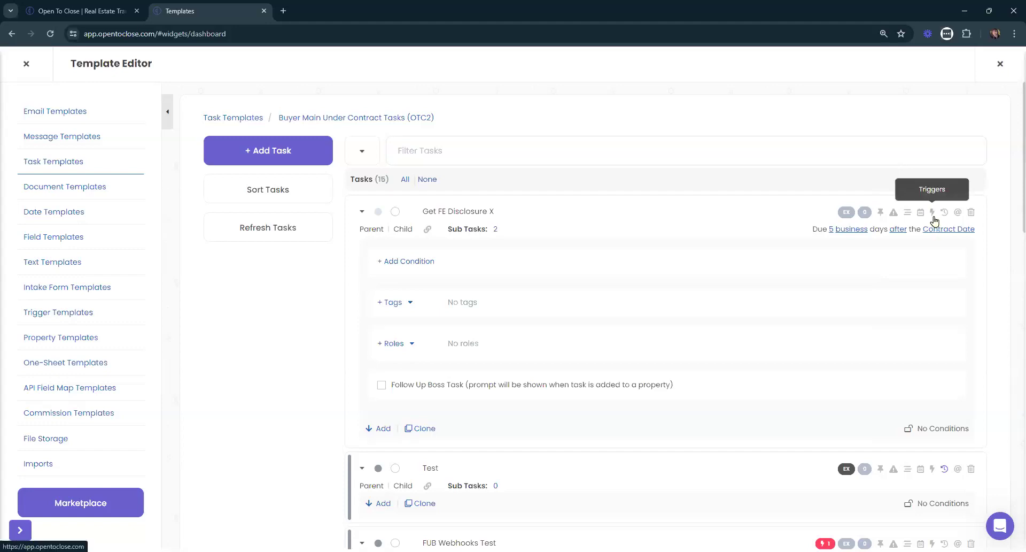
- Add a Send Email trigger to Get FE Disclosure X that runs on Task Completed, leaving the email's contents blank
{"action": "left_click", "coordinate": [933, 213]}
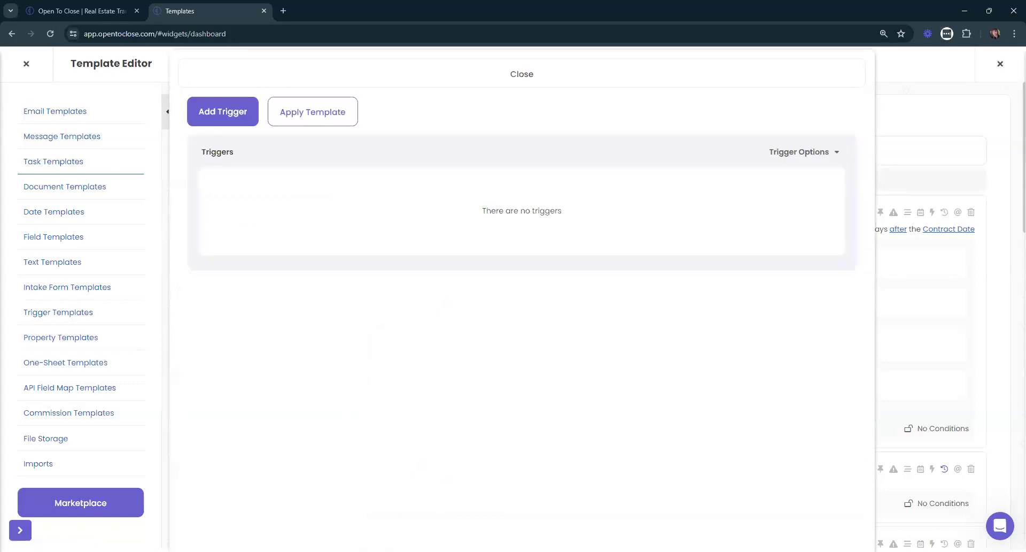
{"action": "left_click", "coordinate": [220, 119]}
{"action": "left_click", "coordinate": [235, 167]}
{"action": "left_click", "coordinate": [261, 213]}
{"action": "left_click", "coordinate": [258, 219]}
{"action": "left_click", "coordinate": [243, 265]}
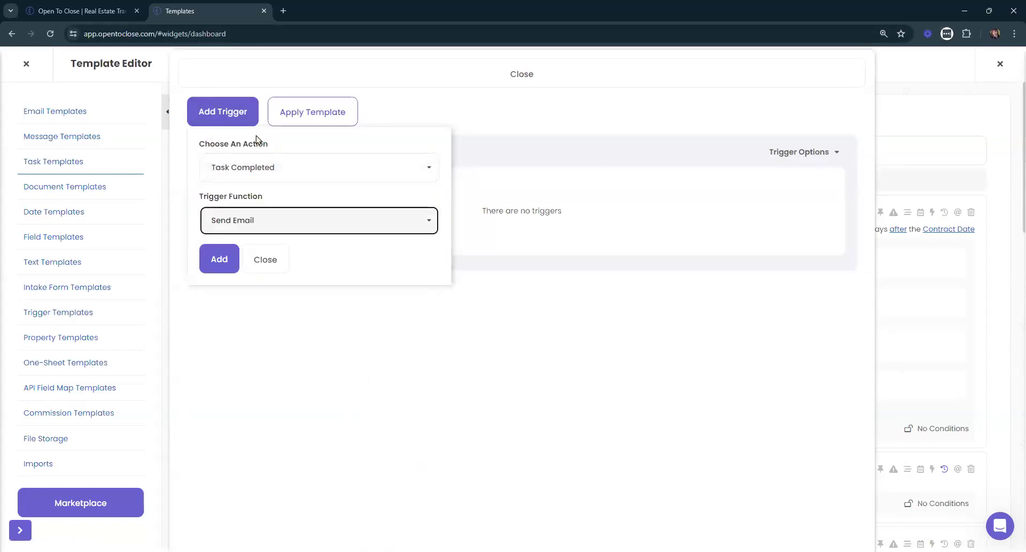
{"action": "left_click", "coordinate": [218, 261]}
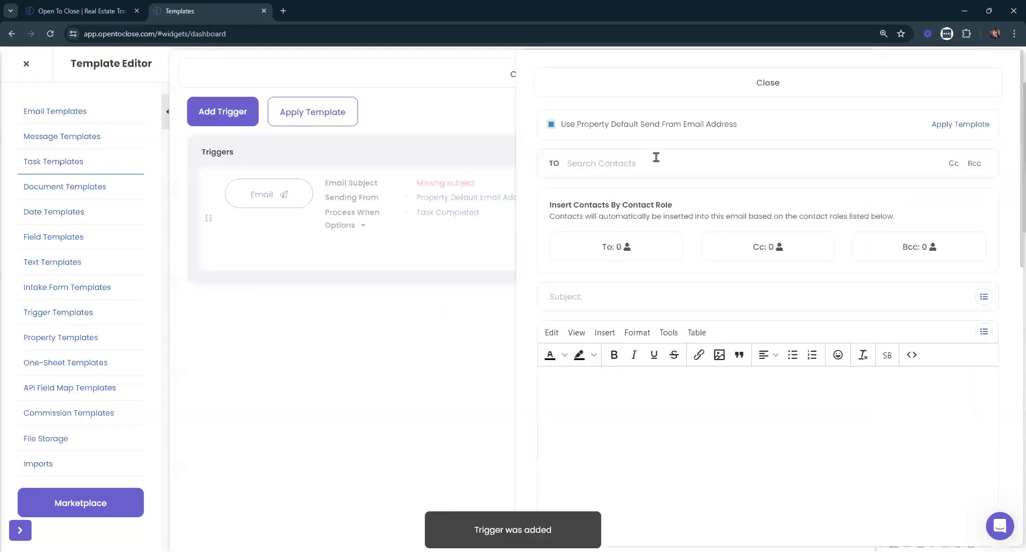
{"action": "left_click", "coordinate": [657, 82]}
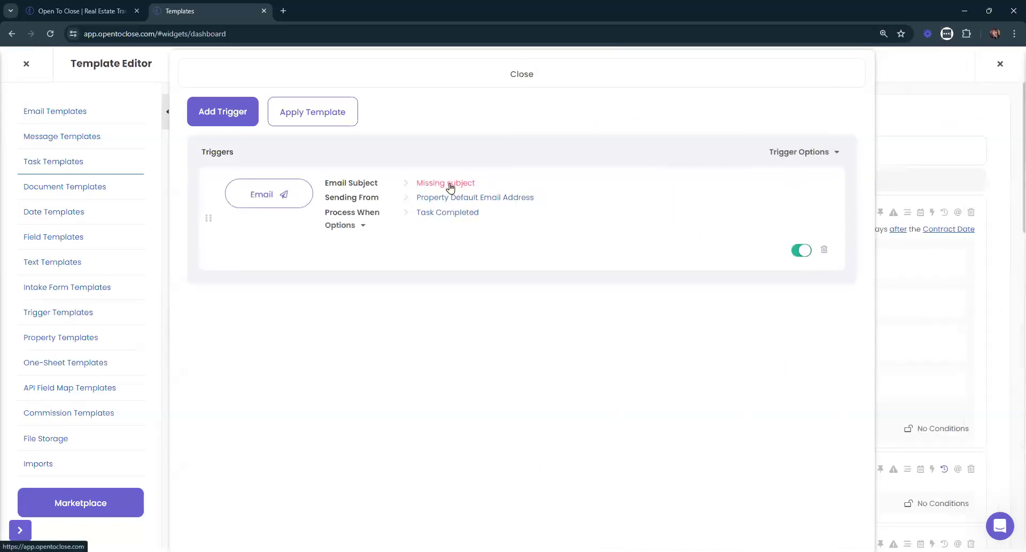
{"action": "left_click", "coordinate": [653, 83]}
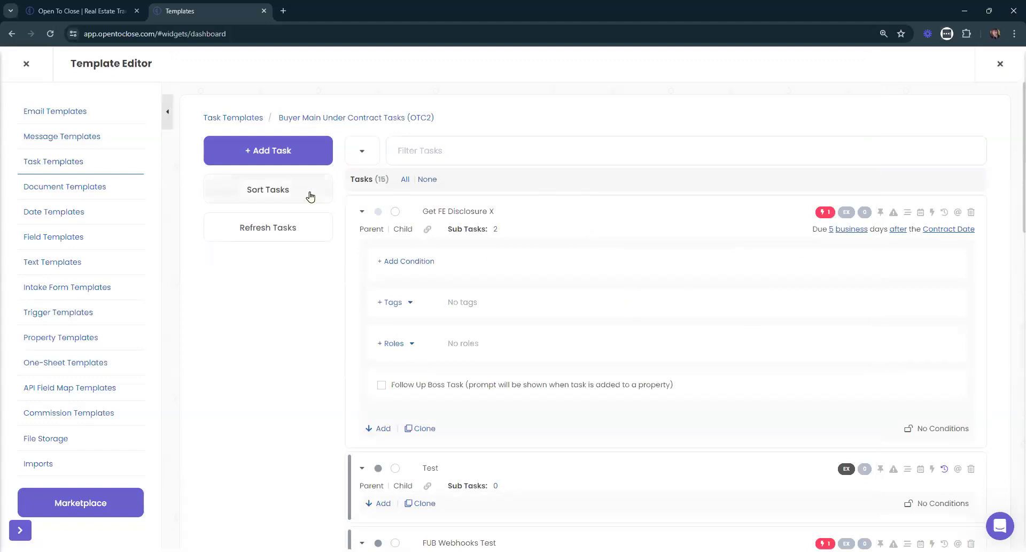
- Insert a blank task directly below Get FE Disclosure X and expand its details
{"action": "left_click", "coordinate": [368, 430]}
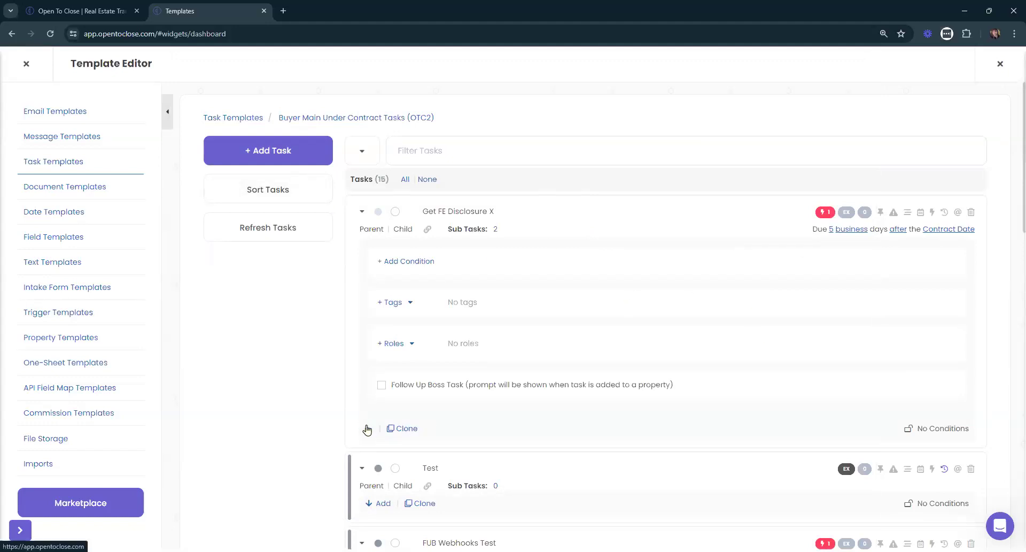
{"action": "scroll", "coordinate": [513, 353], "scroll_direction": "down", "scroll_amount": 3}
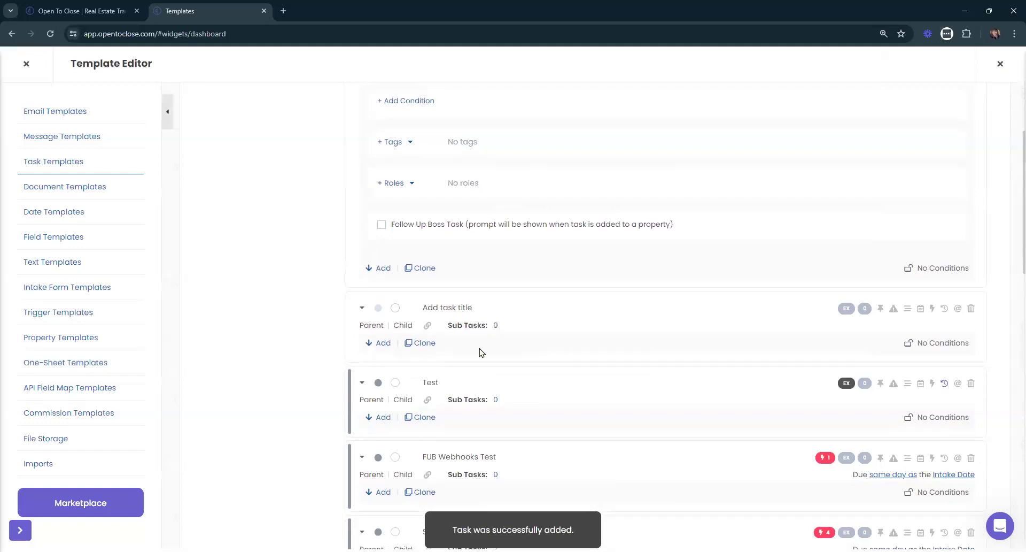
{"action": "left_click", "coordinate": [362, 307]}
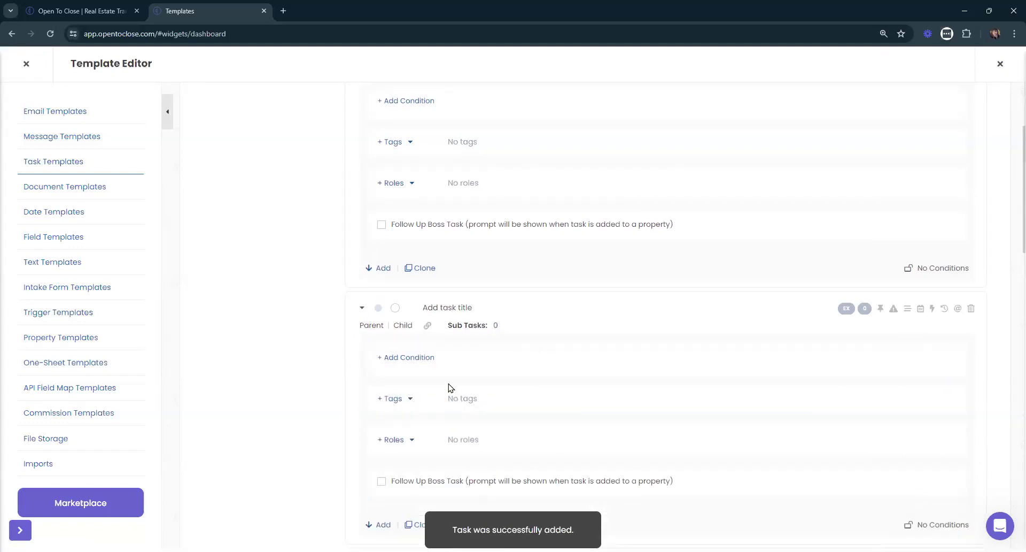
{"action": "scroll", "coordinate": [448, 388], "scroll_direction": "up", "scroll_amount": 1}
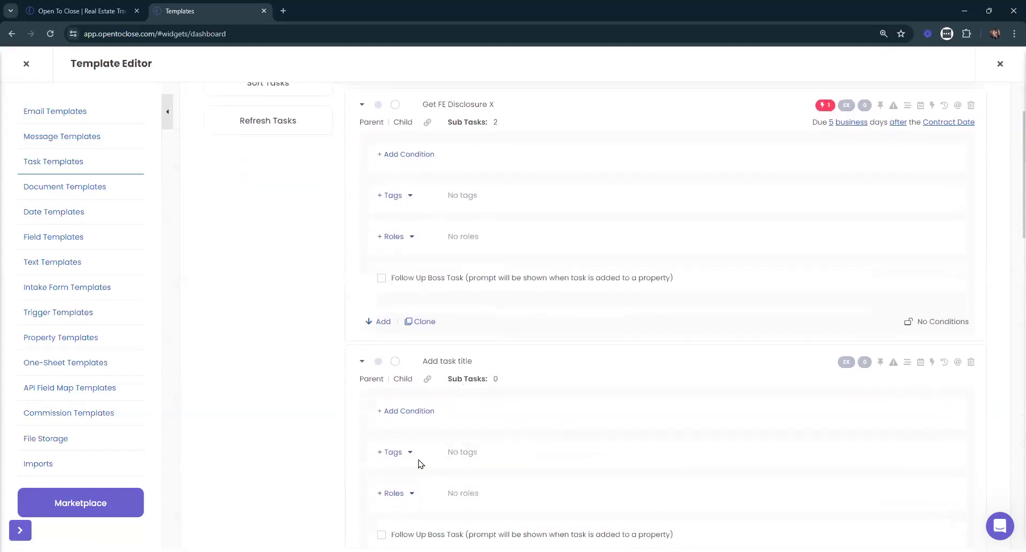
- Rename the blank task as "Send Disclosure X to Buyer" and view its triggers
{"action": "left_click", "coordinate": [491, 360]}
{"action": "key", "text": "ctrl+a"}
{"action": "key", "text": "BackSpace"}
{"action": "type", "text": "Sen"}
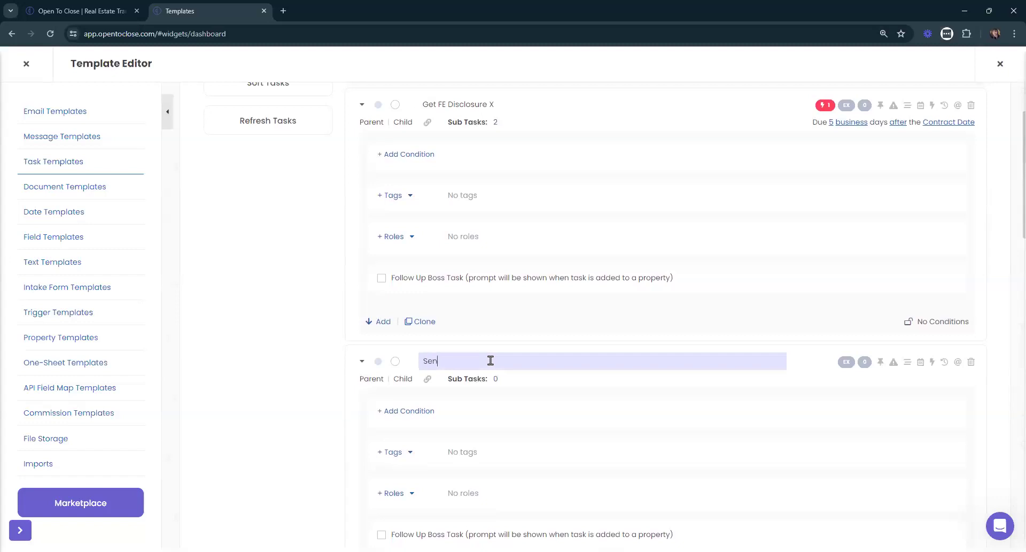
{"action": "type", "text": "d Disclosure X to buyer"}
{"action": "key", "text": "BackSpace"}
{"action": "key", "text": "BackSpace"}
{"action": "key", "text": "BackSpace"}
{"action": "key", "text": "BackSpace"}
{"action": "key", "text": "BackSpace"}
{"action": "type", "text": "Buyer"}
{"action": "key", "text": "Return"}
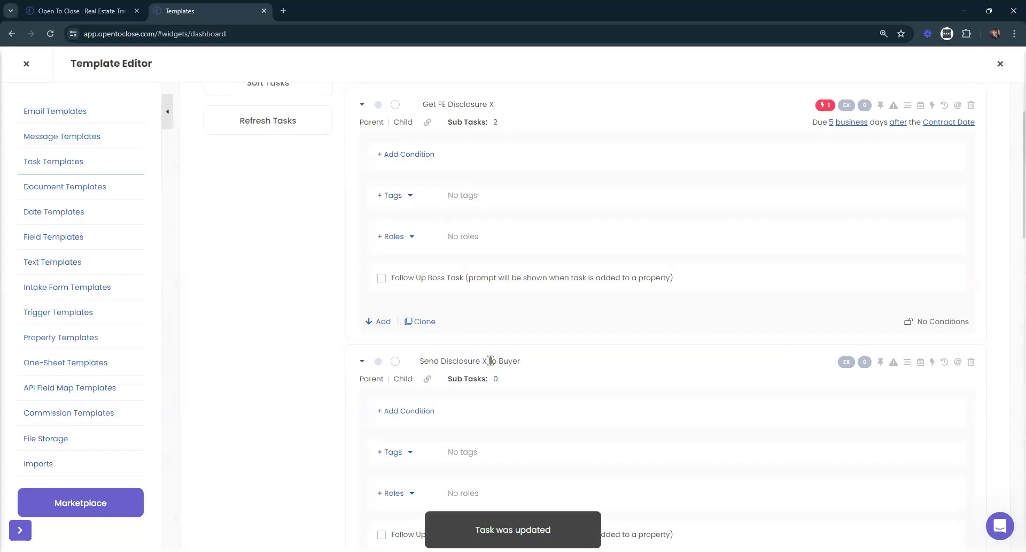
{"action": "left_click", "coordinate": [932, 363]}
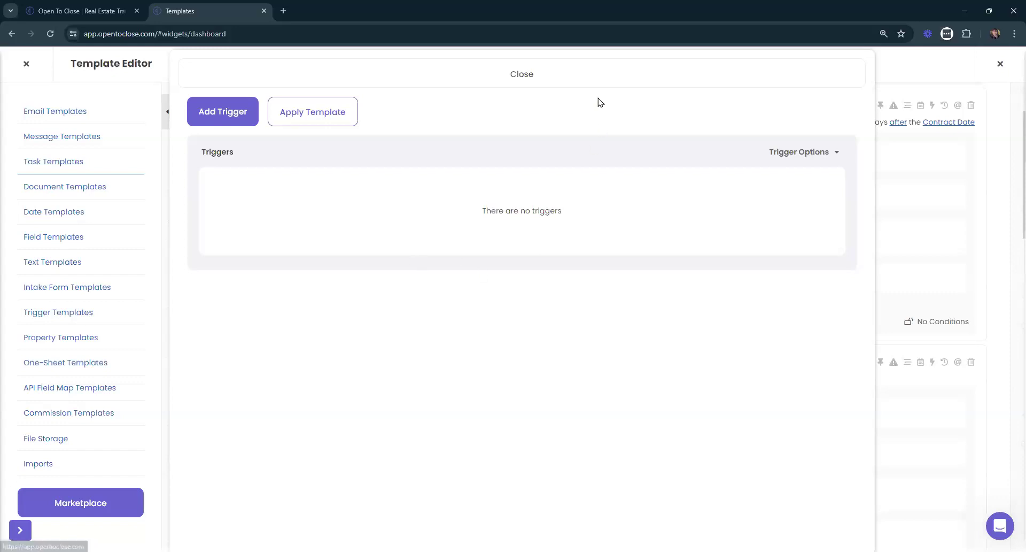
{"action": "left_click", "coordinate": [585, 75]}
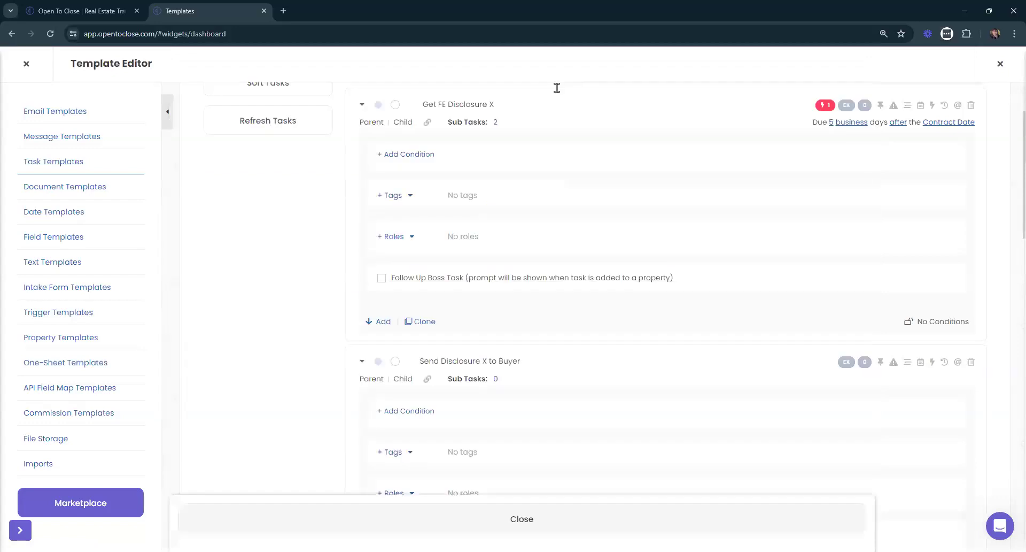
- Check the triggers of the Get FE Disclosure X task and return to the template's task list
{"action": "left_click", "coordinate": [818, 104]}
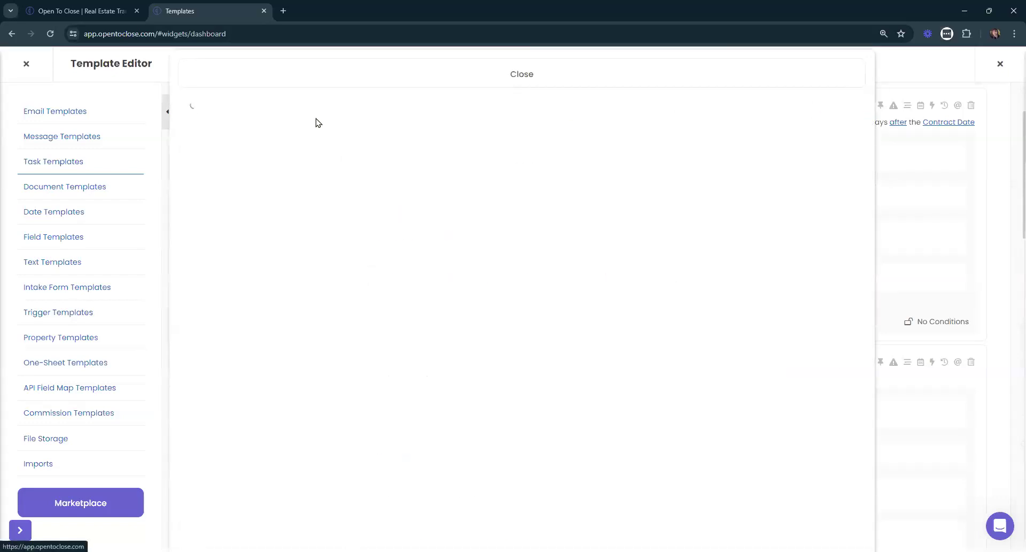
{"action": "left_click", "coordinate": [654, 75]}
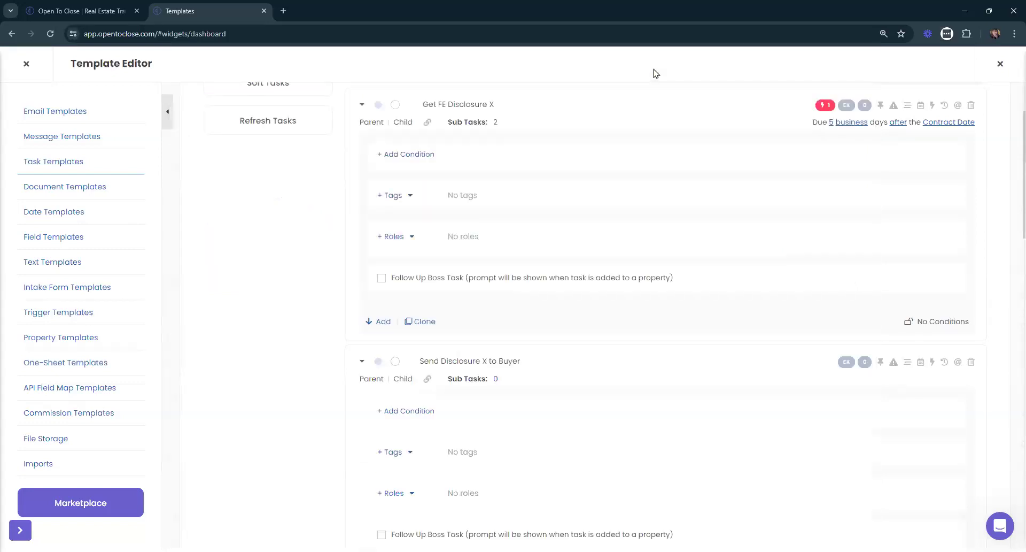
{"action": "scroll", "coordinate": [452, 289], "scroll_direction": "down", "scroll_amount": 2}
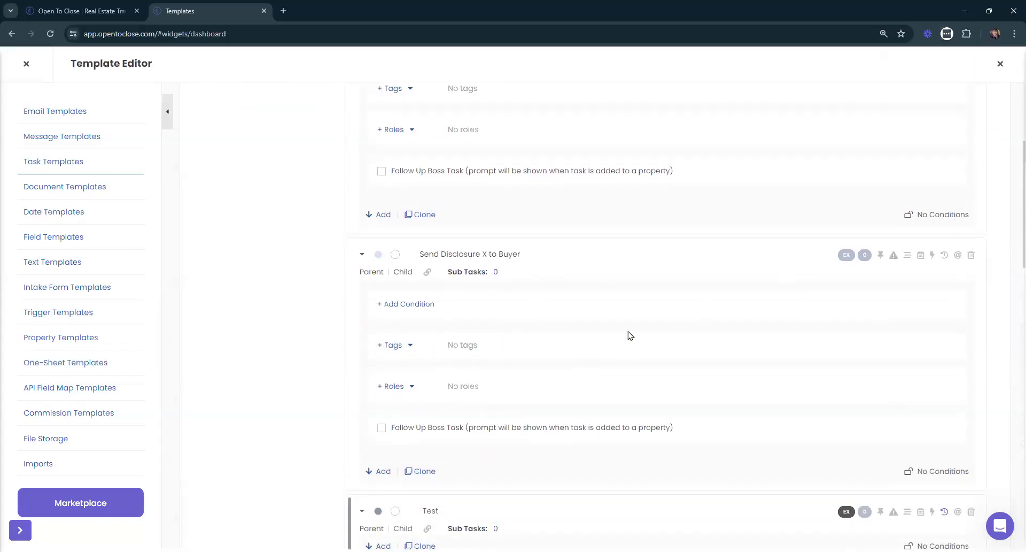
{"action": "scroll", "coordinate": [549, 320], "scroll_direction": "up", "scroll_amount": 2}
{"action": "scroll", "coordinate": [549, 321], "scroll_direction": "up", "scroll_amount": 2}
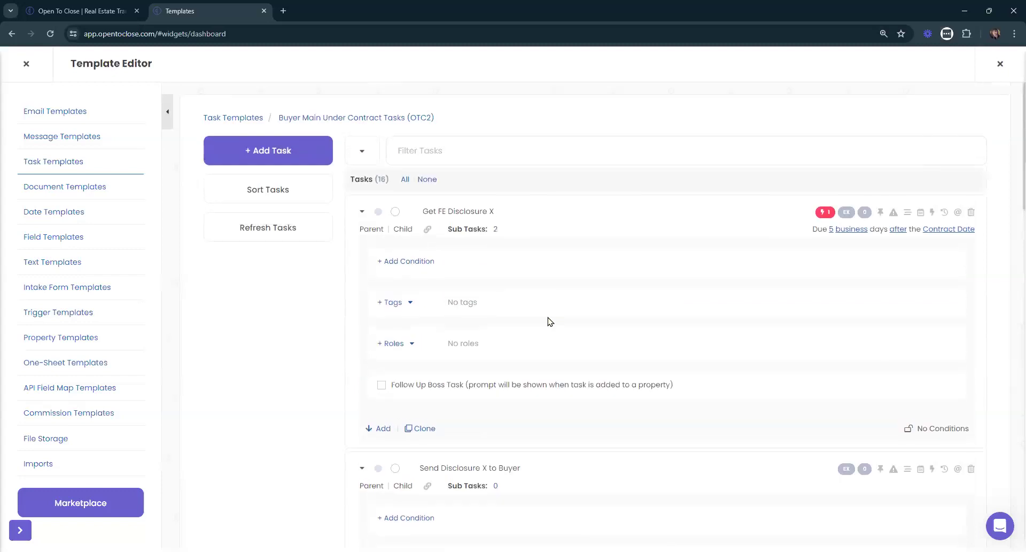
{"action": "left_click", "coordinate": [920, 471]}
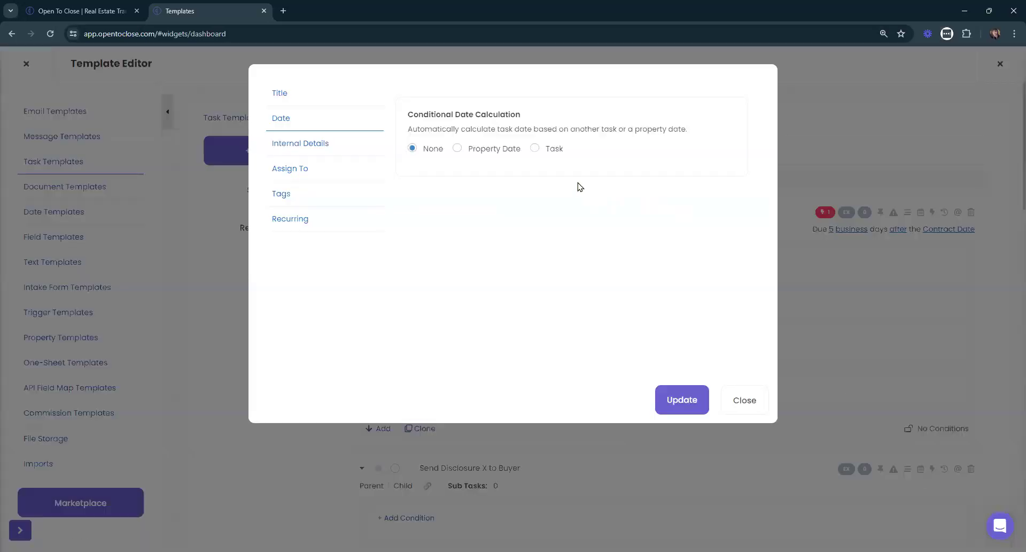
{"action": "left_click", "coordinate": [549, 152]}
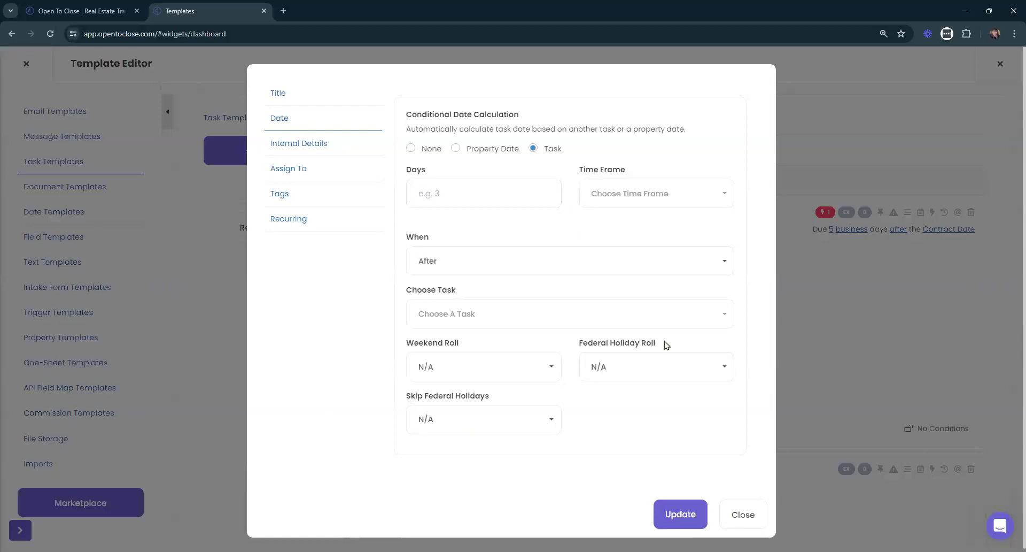
{"action": "left_click", "coordinate": [742, 514]}
- Base the Send Disclosure X to Buyer date on a task, with time frame Same Day As and Get FE Disclosure X as the chosen task
{"action": "scroll", "coordinate": [600, 463], "scroll_direction": "down", "scroll_amount": 2}
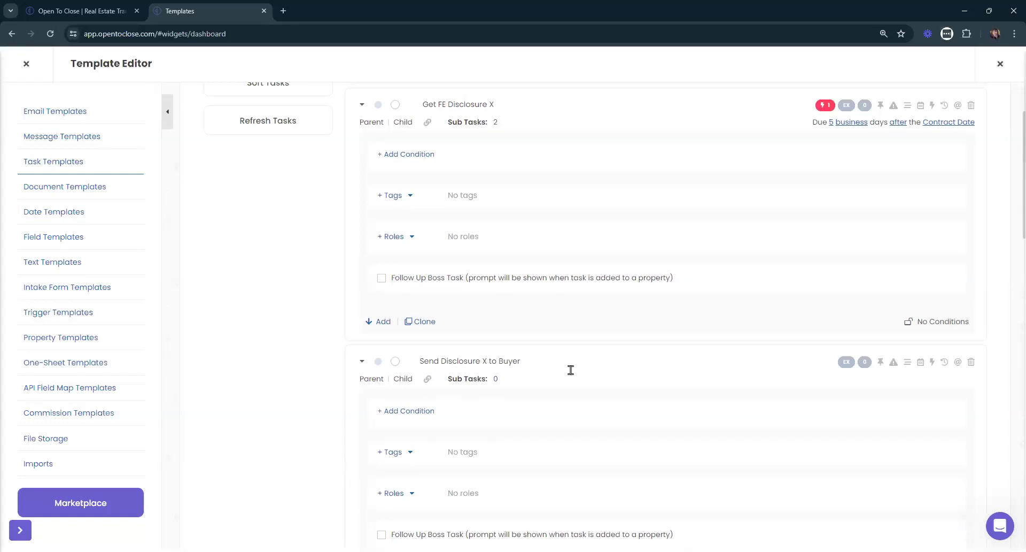
{"action": "scroll", "coordinate": [465, 209], "scroll_direction": "up", "scroll_amount": 1}
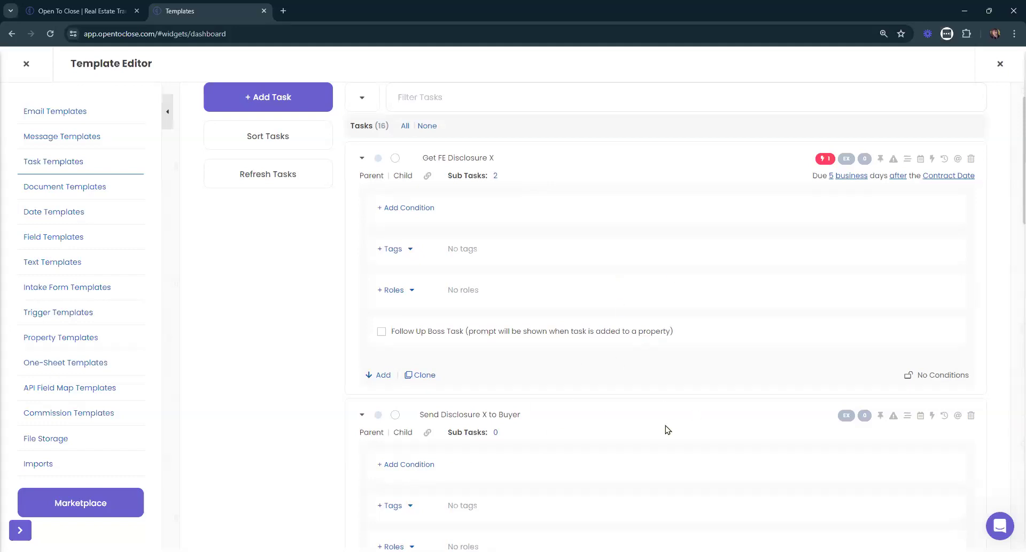
{"action": "scroll", "coordinate": [784, 295], "scroll_direction": "down", "scroll_amount": 1}
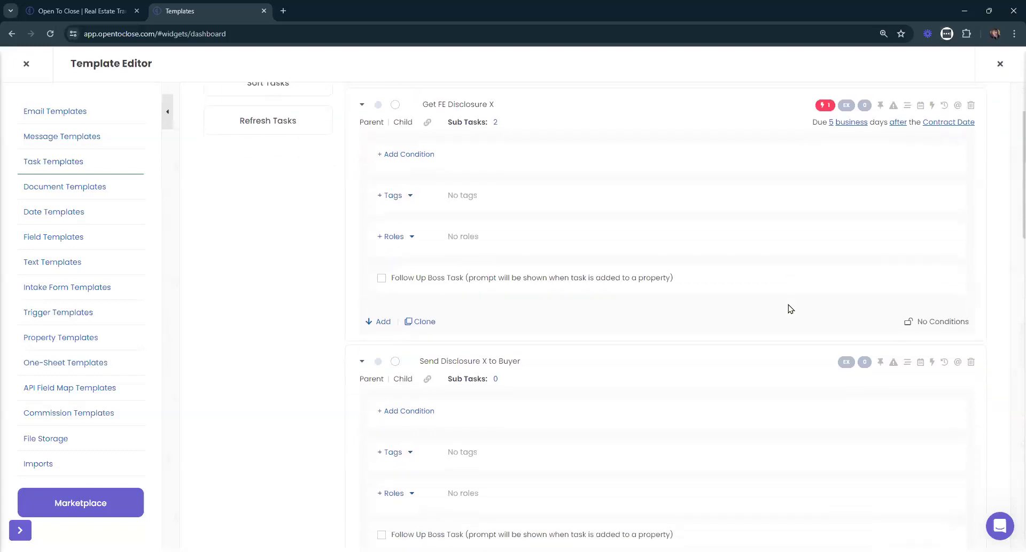
{"action": "left_click", "coordinate": [921, 362]}
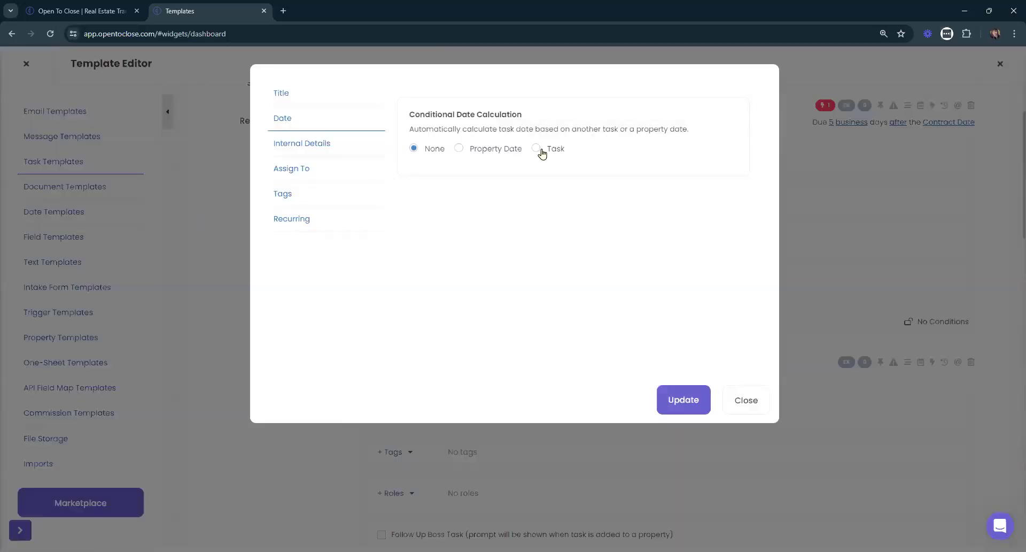
{"action": "left_click", "coordinate": [535, 149]}
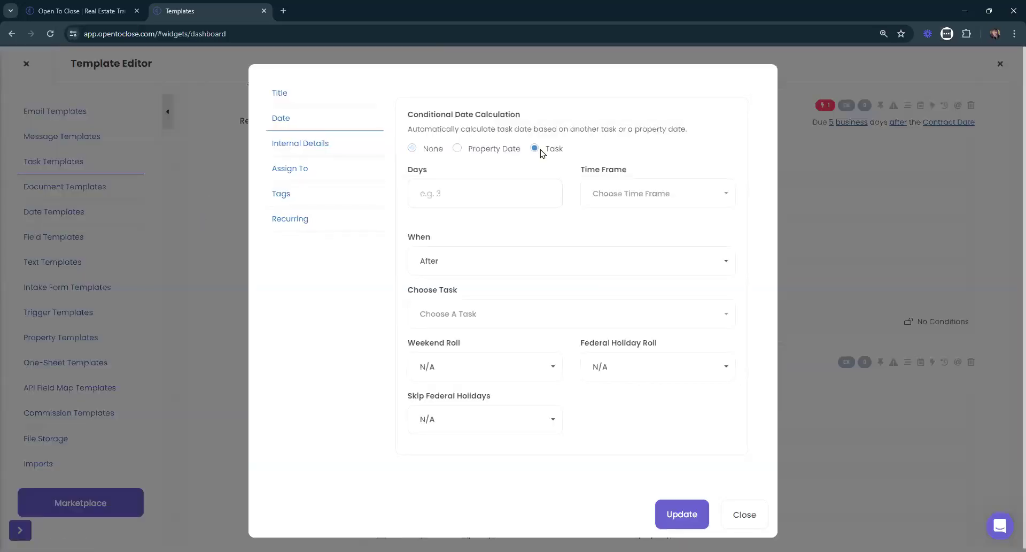
{"action": "left_click", "coordinate": [510, 194]}
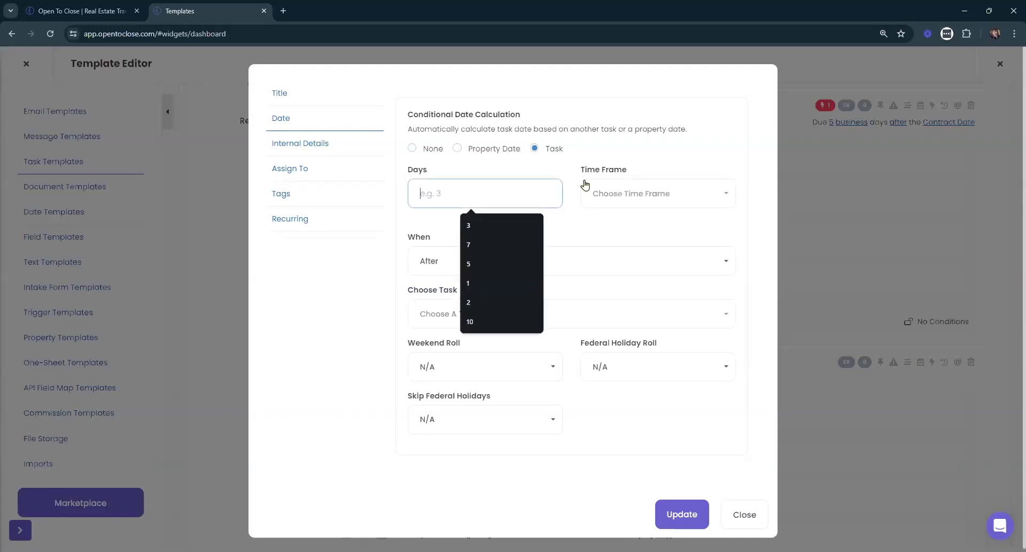
{"action": "left_click", "coordinate": [644, 199]}
{"action": "left_click", "coordinate": [576, 314]}
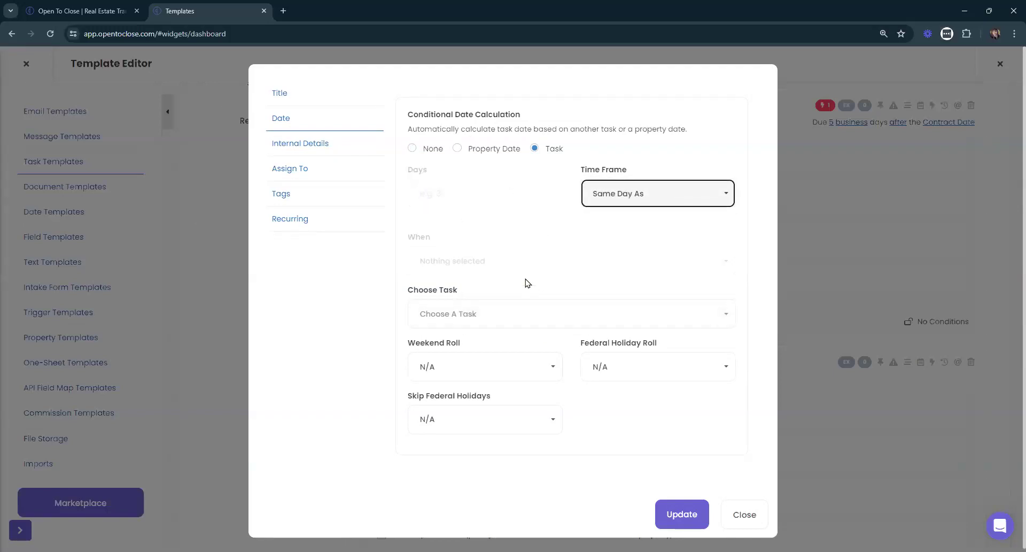
{"action": "left_click", "coordinate": [490, 314]}
{"action": "left_click", "coordinate": [478, 390]}
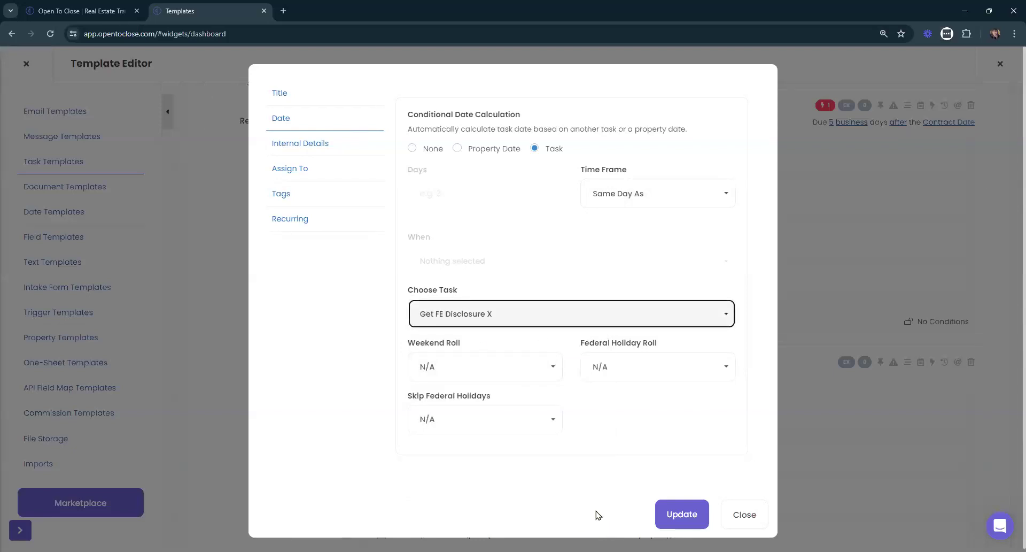
- Set the weekend roll and federal holiday roll to Roll Back and save the task's date settings
{"action": "left_click", "coordinate": [448, 368]}
{"action": "left_click", "coordinate": [440, 409]}
{"action": "left_click", "coordinate": [651, 366]}
{"action": "left_click", "coordinate": [627, 408]}
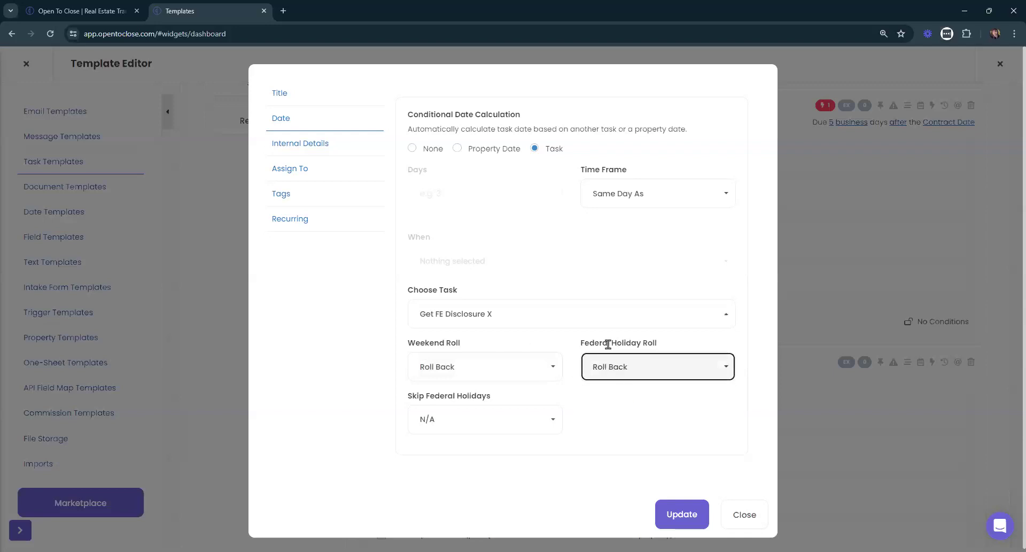
{"action": "left_click", "coordinate": [677, 509]}
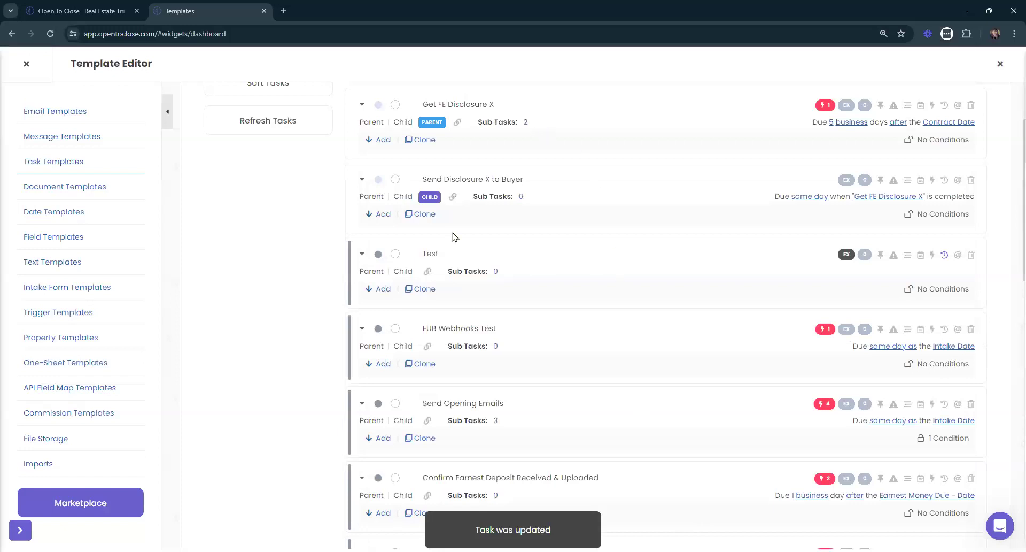
- Add an email trigger to Send Disclosure X to Buyer that runs on Task Completed, leaving the email's contents blank
{"action": "scroll", "coordinate": [453, 234], "scroll_direction": "up", "scroll_amount": 2}
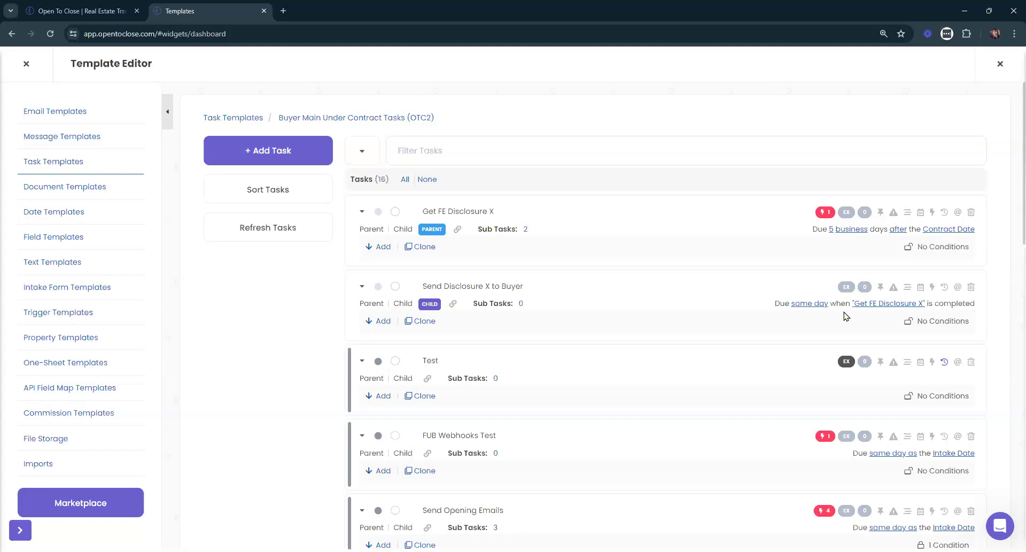
{"action": "left_click", "coordinate": [933, 287]}
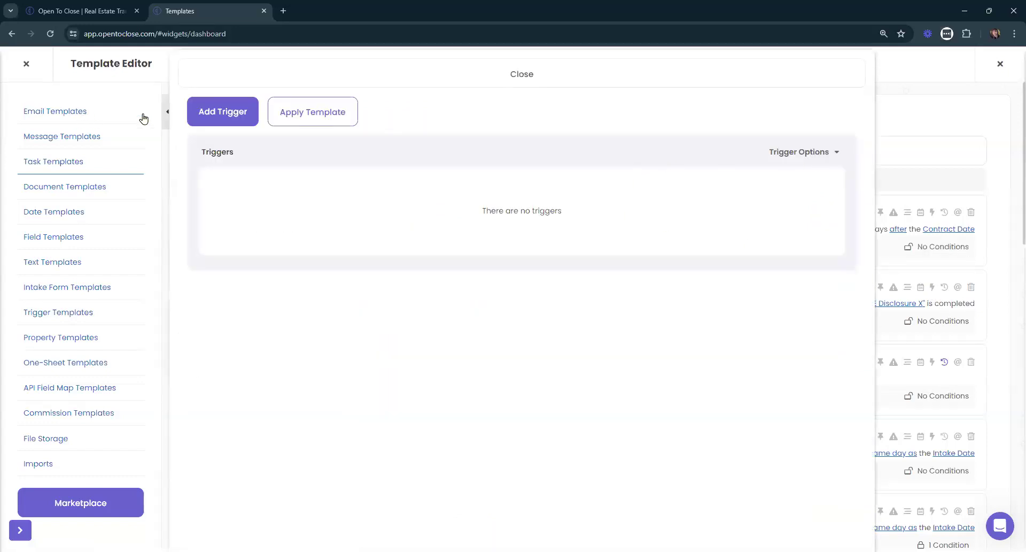
{"action": "left_click", "coordinate": [222, 111]}
{"action": "left_click", "coordinate": [247, 171]}
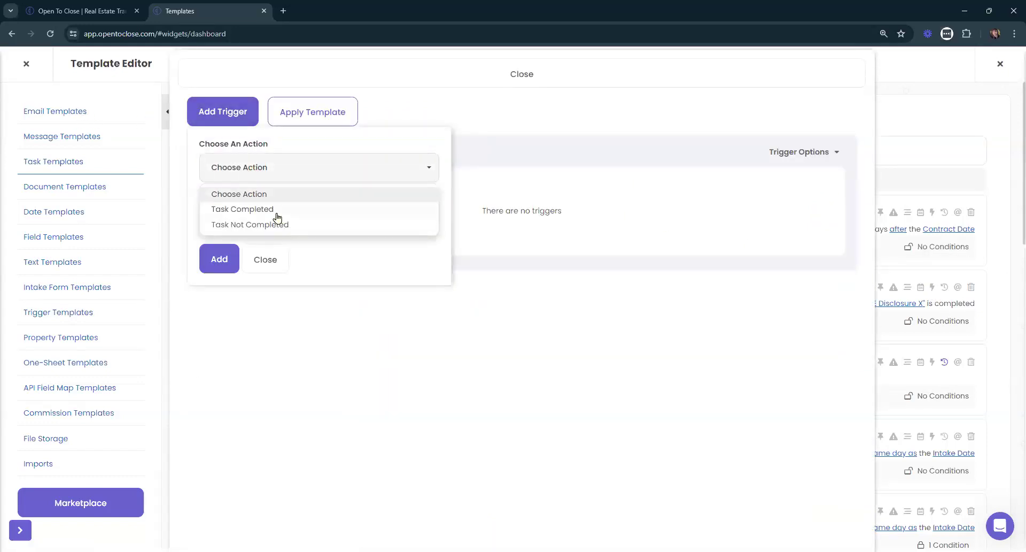
{"action": "left_click", "coordinate": [276, 210]}
{"action": "left_click", "coordinate": [275, 221]}
{"action": "left_click", "coordinate": [246, 262]}
{"action": "left_click", "coordinate": [216, 261]}
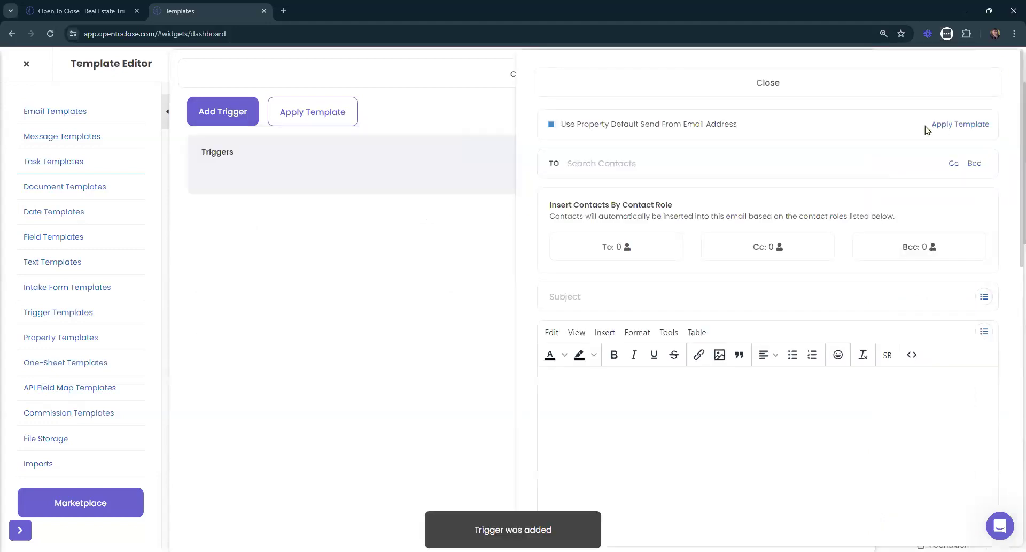
{"action": "left_click", "coordinate": [713, 81]}
{"action": "left_click", "coordinate": [658, 74]}
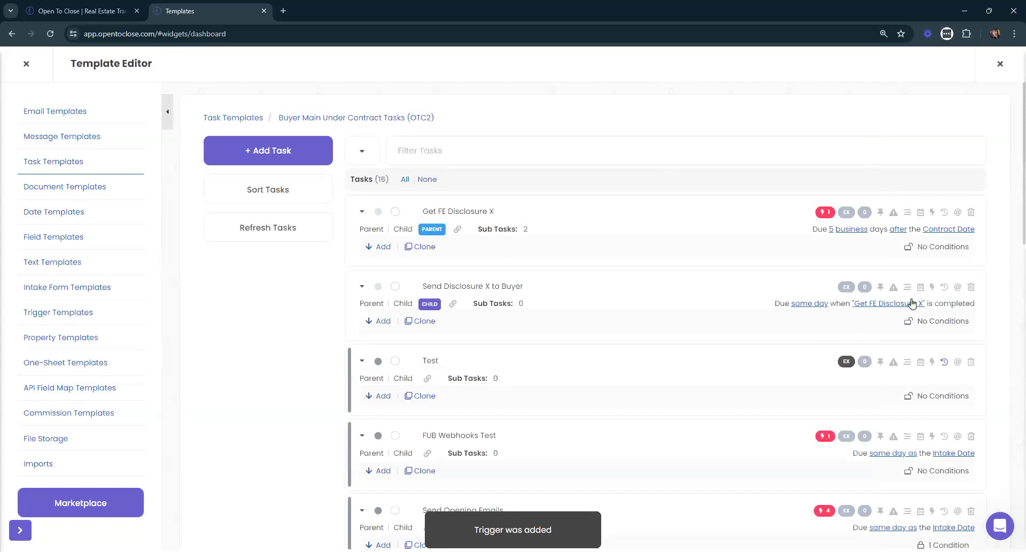
- Review the triggers of Send Disclosure X to Buyer and Get FE Disclosure X, plus the sub tasks of Get FE Disclosure X
{"action": "left_click", "coordinate": [932, 287]}
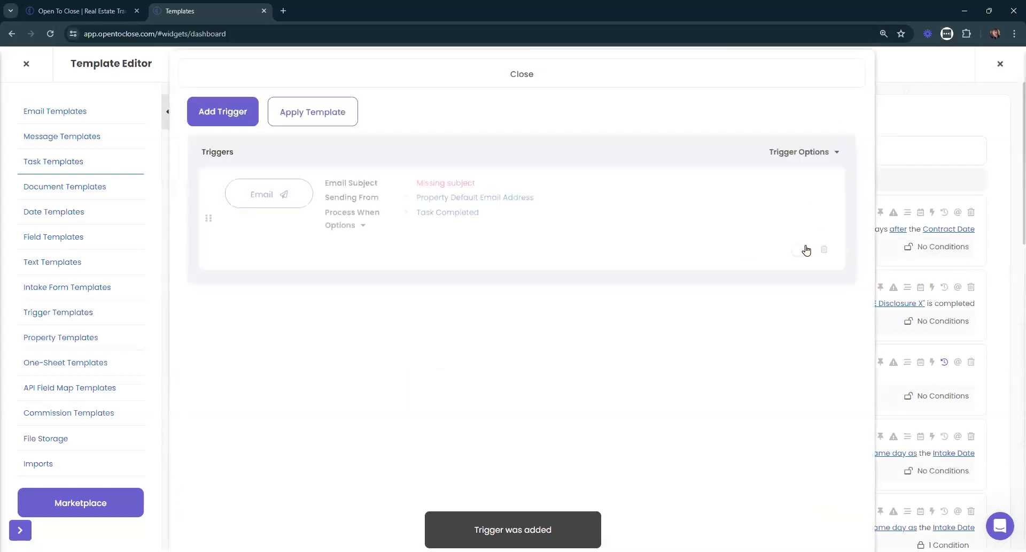
{"action": "left_click", "coordinate": [786, 81]}
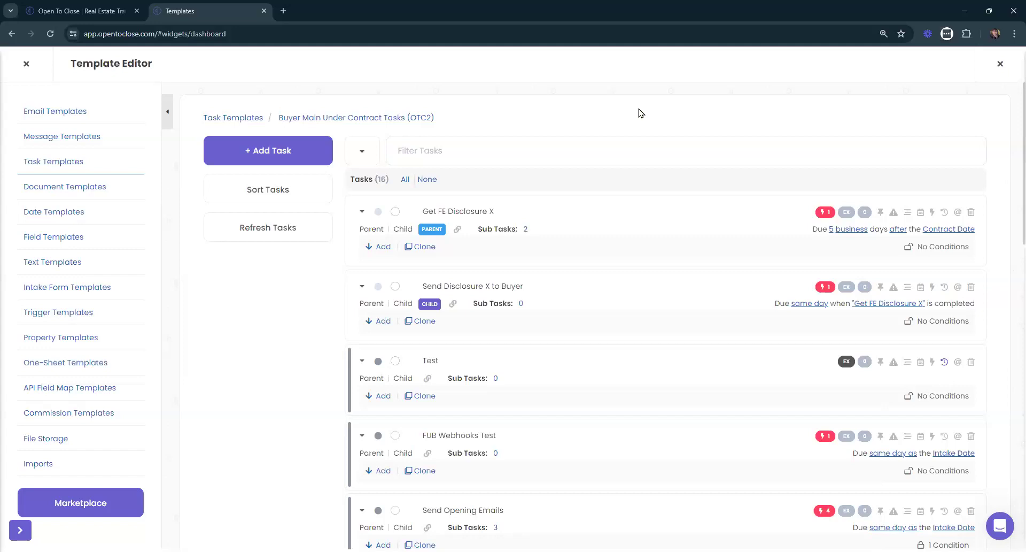
{"action": "left_click", "coordinate": [824, 212]}
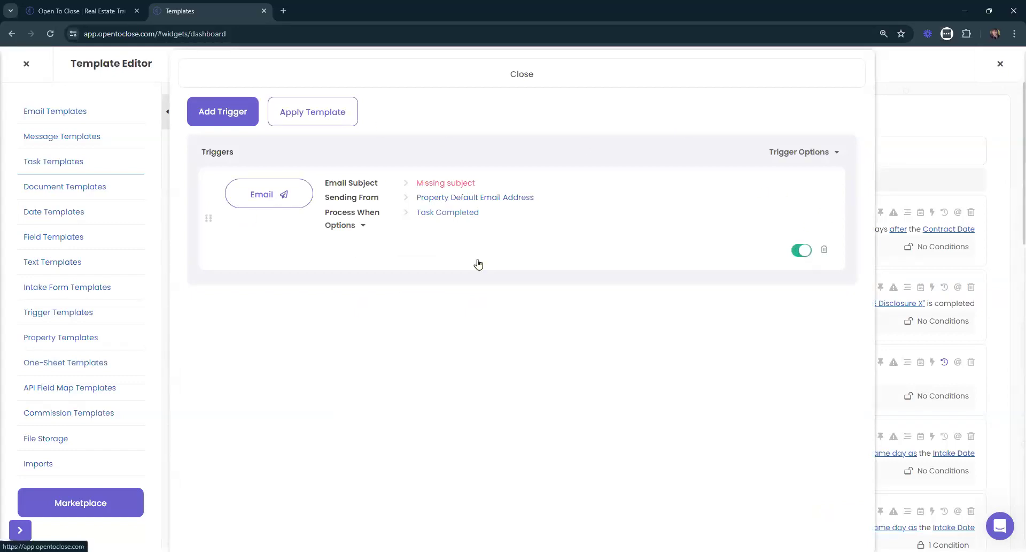
{"action": "left_click", "coordinate": [641, 76]}
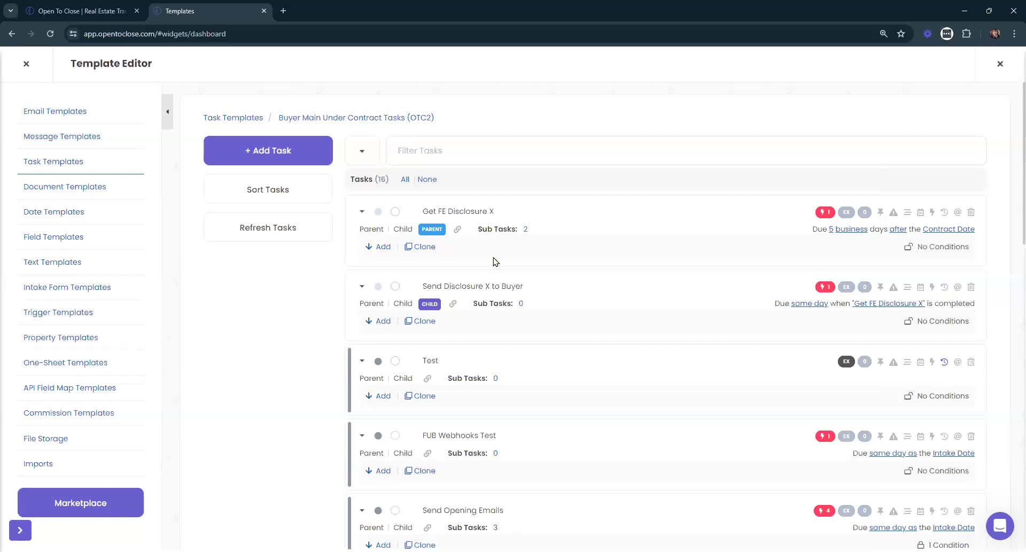
{"action": "left_click", "coordinate": [525, 230]}
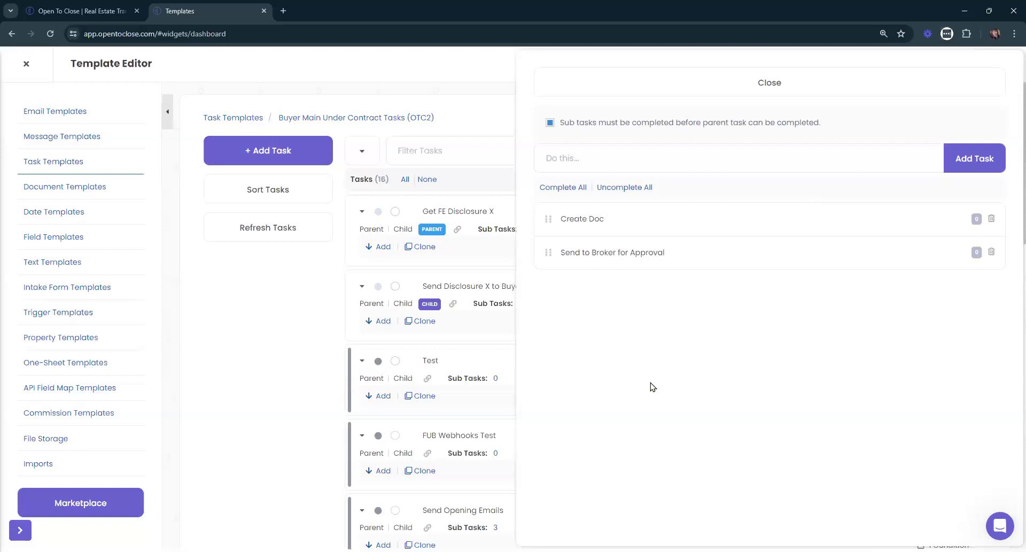
{"action": "left_click", "coordinate": [602, 72]}
{"action": "left_click", "coordinate": [525, 230]}
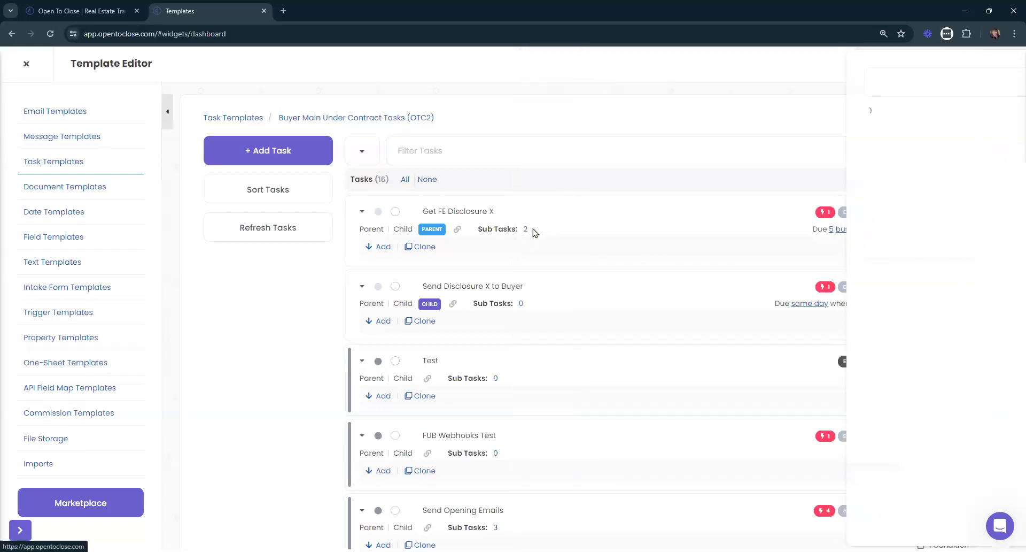
{"action": "left_click", "coordinate": [638, 217]}
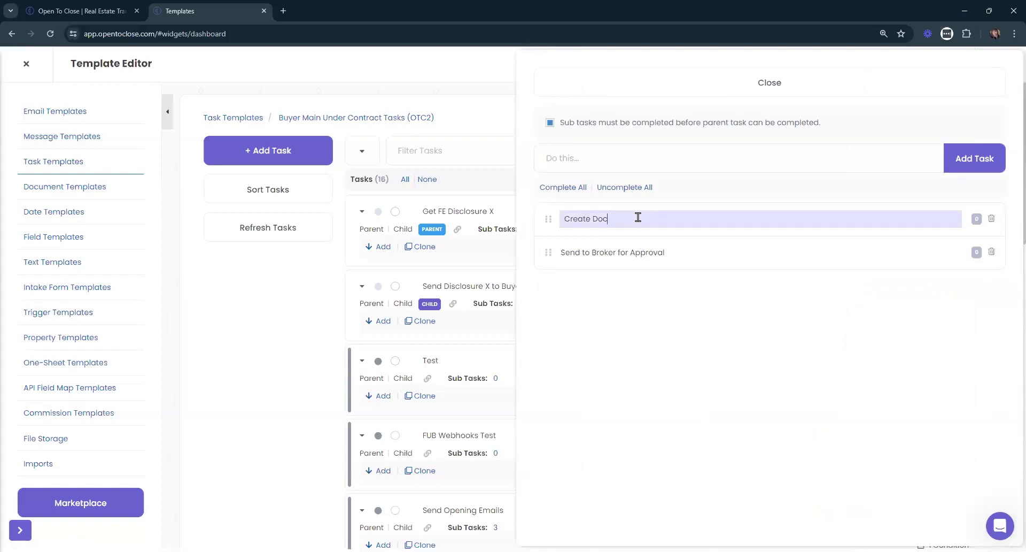
{"action": "key", "text": "Return"}
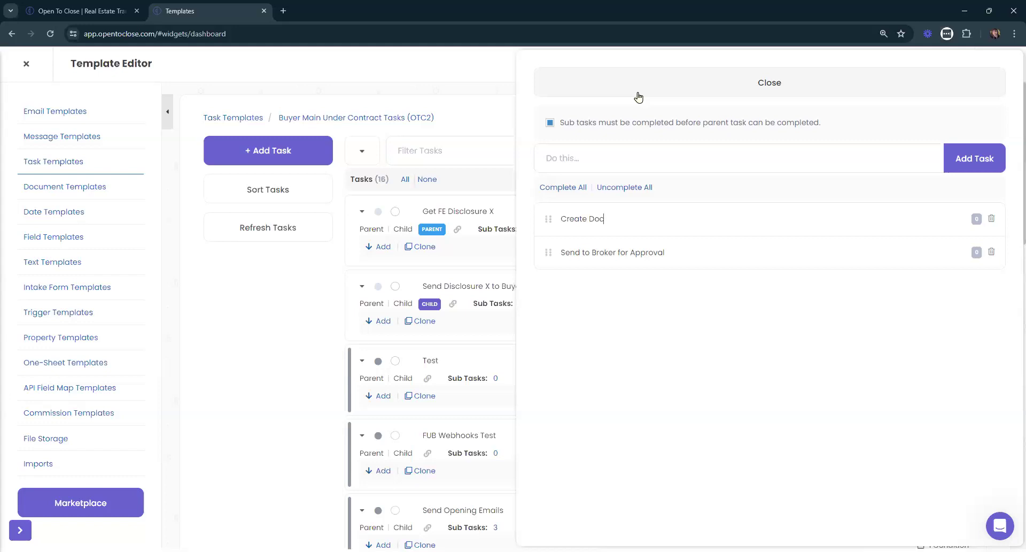
{"action": "left_click", "coordinate": [637, 97]}
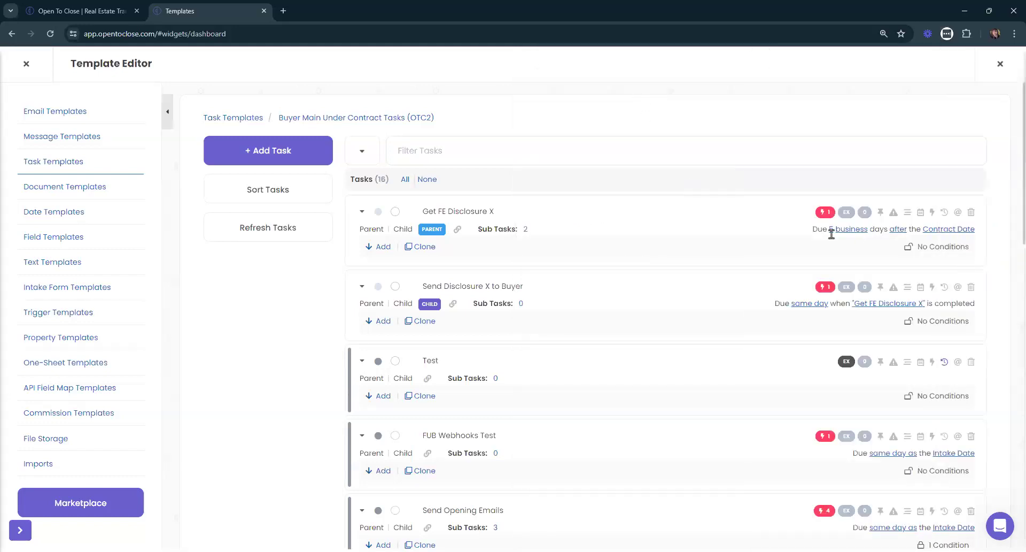
- Examine the internal details editor of Get FE Disclosure X and its link options, including New window, without saving anything
{"action": "left_click", "coordinate": [908, 213]}
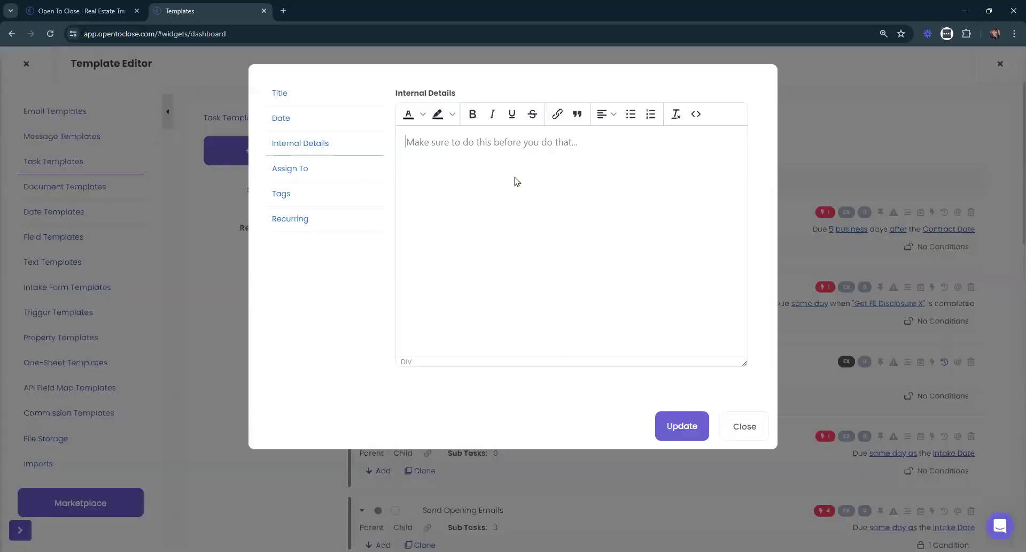
{"action": "left_click", "coordinate": [558, 113]}
{"action": "left_click", "coordinate": [519, 355]}
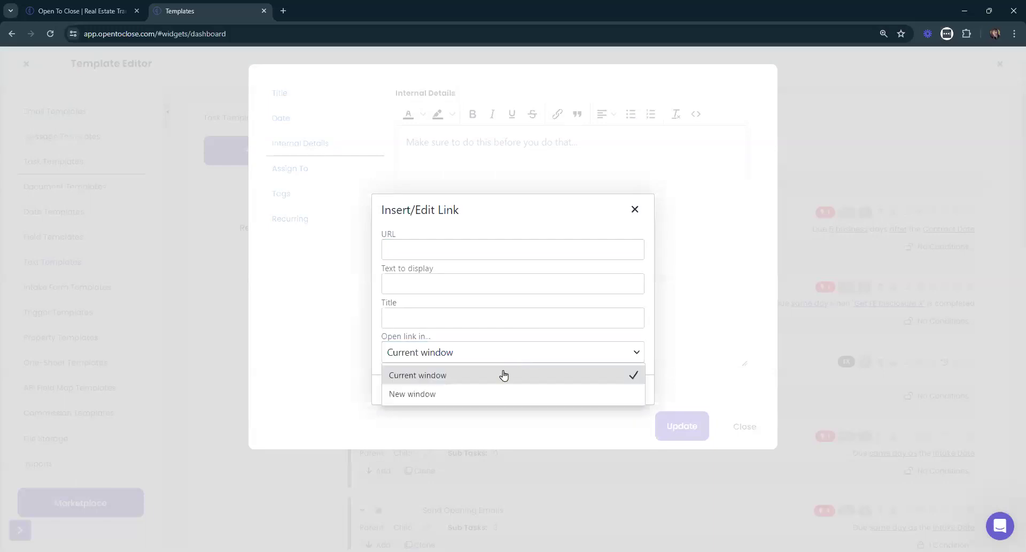
{"action": "left_click", "coordinate": [451, 396]}
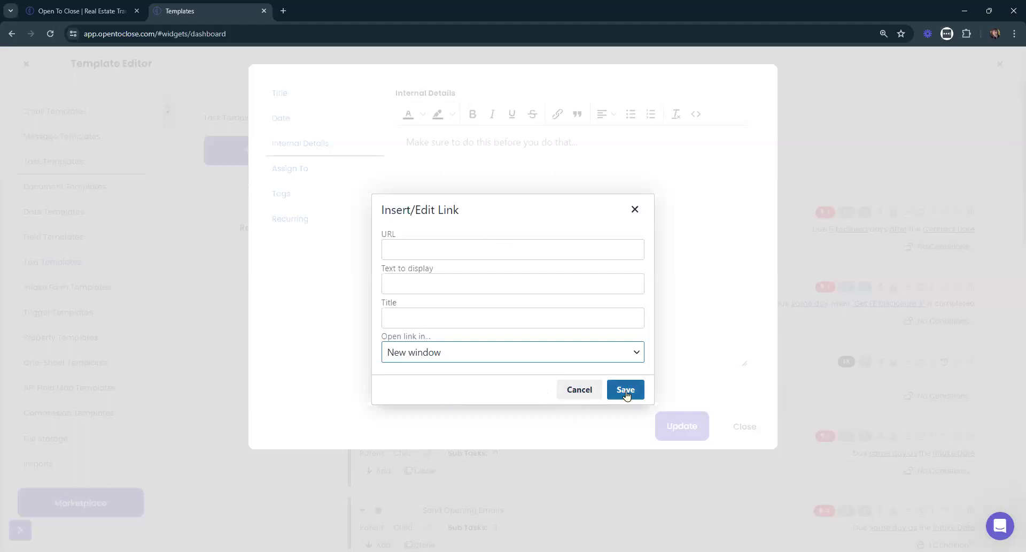
{"action": "left_click", "coordinate": [635, 209]}
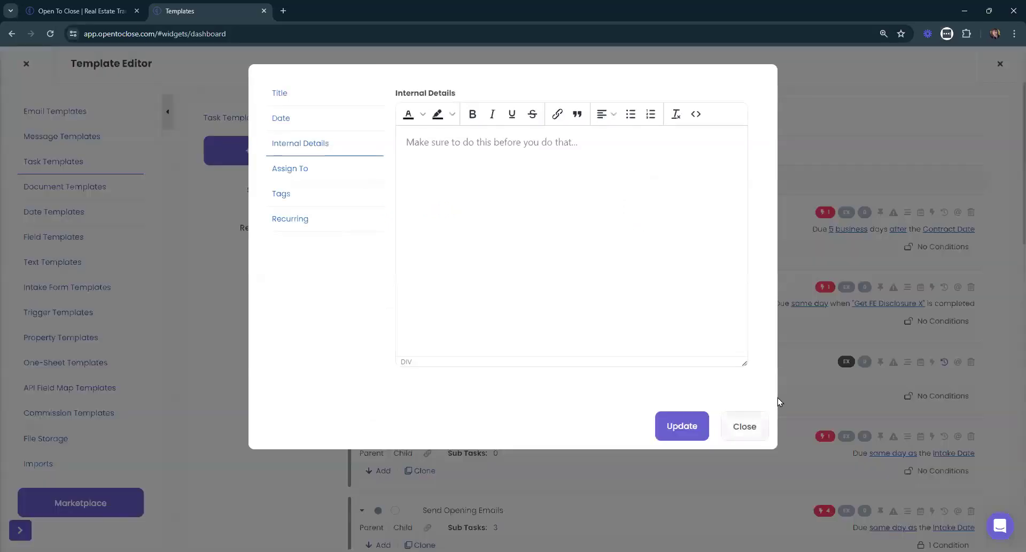
{"action": "left_click", "coordinate": [739, 415]}
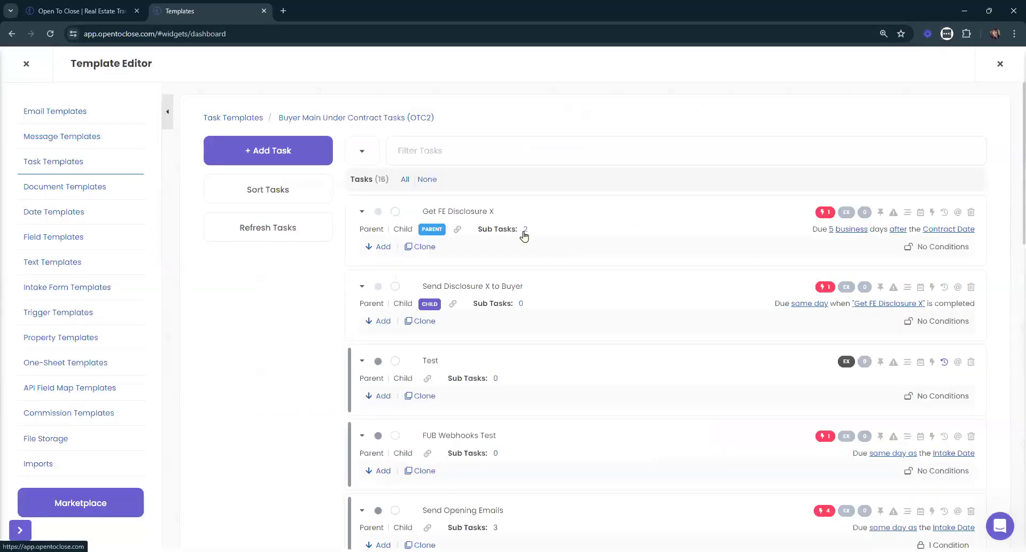
- Review the sub tasks of Get FE Disclosure X and the rule requiring their completion before the parent task, without adding any
{"action": "left_click", "coordinate": [525, 233]}
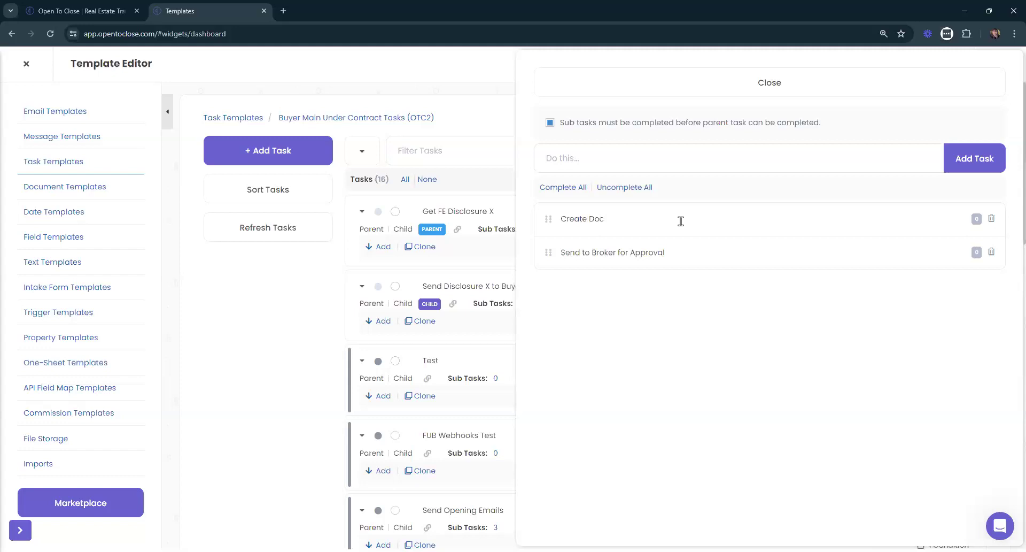
{"action": "left_click", "coordinate": [615, 159]}
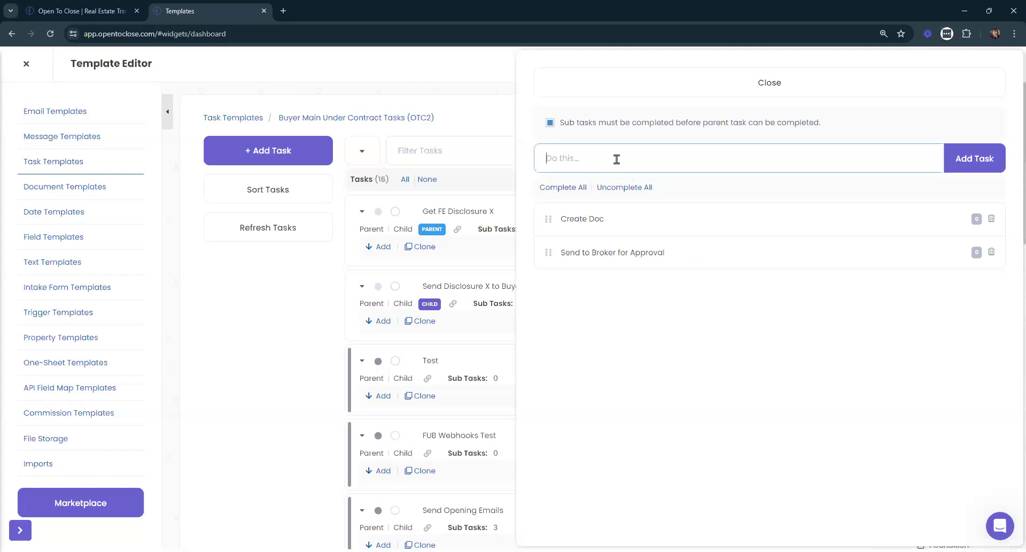
{"action": "left_click", "coordinate": [650, 86]}
{"action": "left_click", "coordinate": [758, 137]}
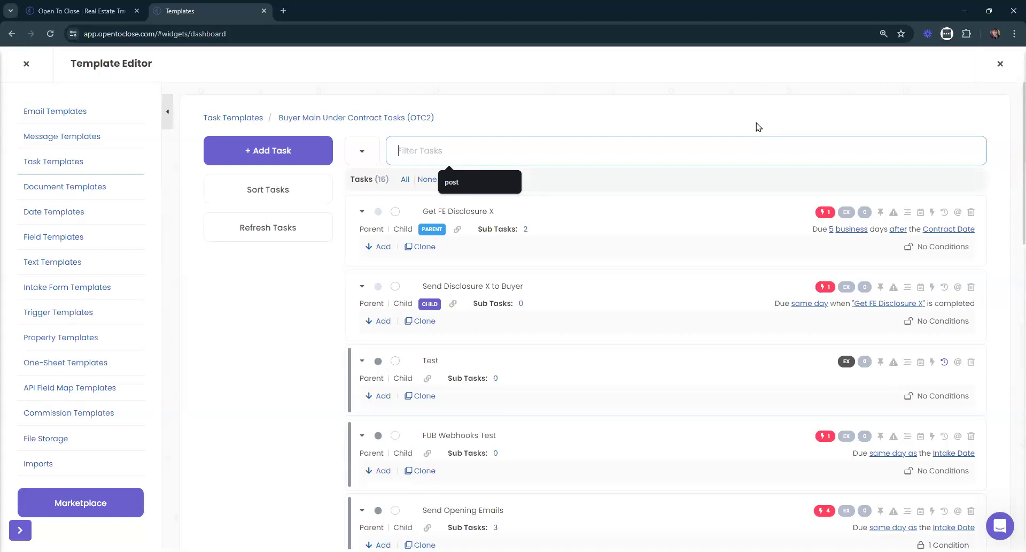
{"action": "left_click", "coordinate": [716, 92]}
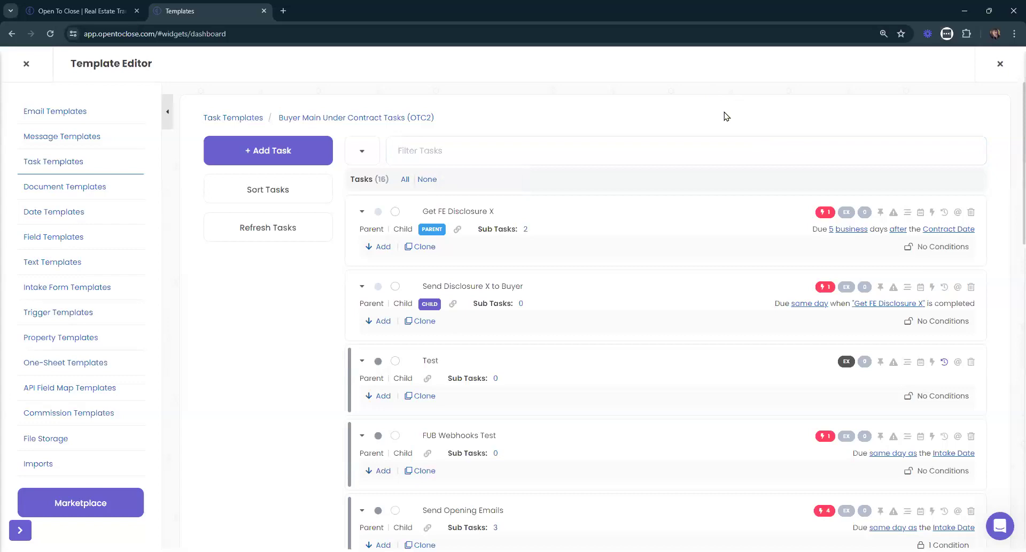
- Leave the template editor and open the documents of the Auburn Buyer Under Contract property from the property history
{"action": "left_click", "coordinate": [27, 65]}
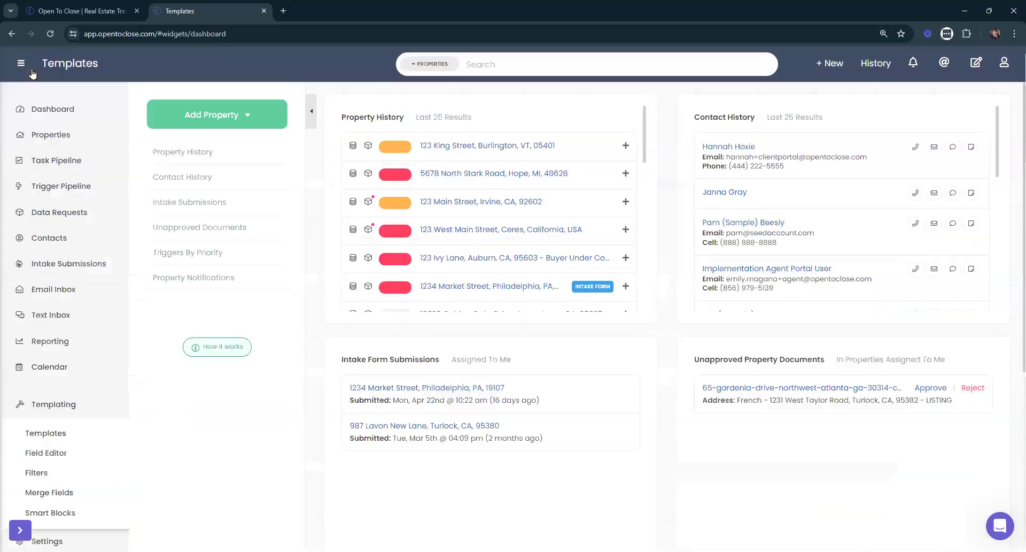
{"action": "left_click", "coordinate": [471, 259]}
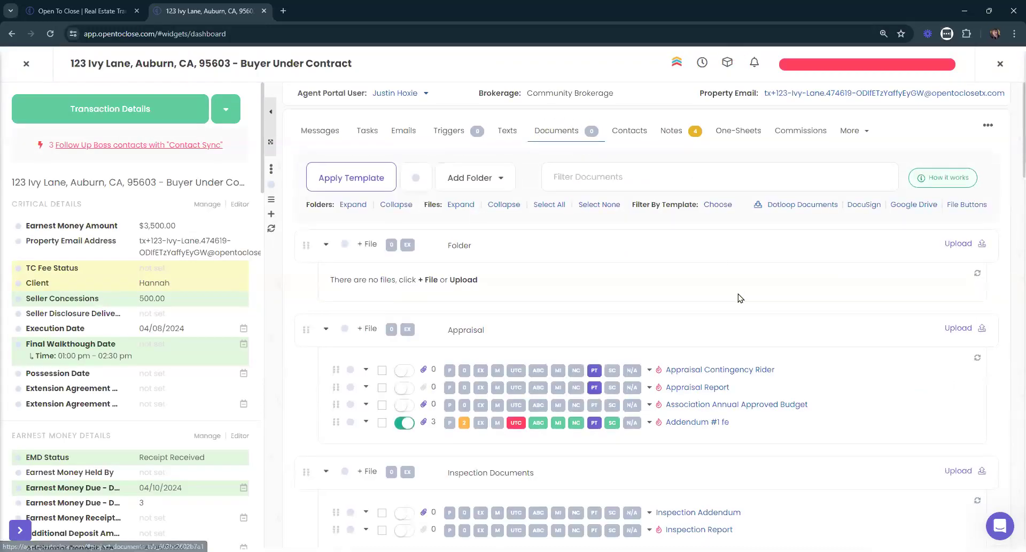
{"action": "scroll", "coordinate": [906, 415], "scroll_direction": "down", "scroll_amount": 2}
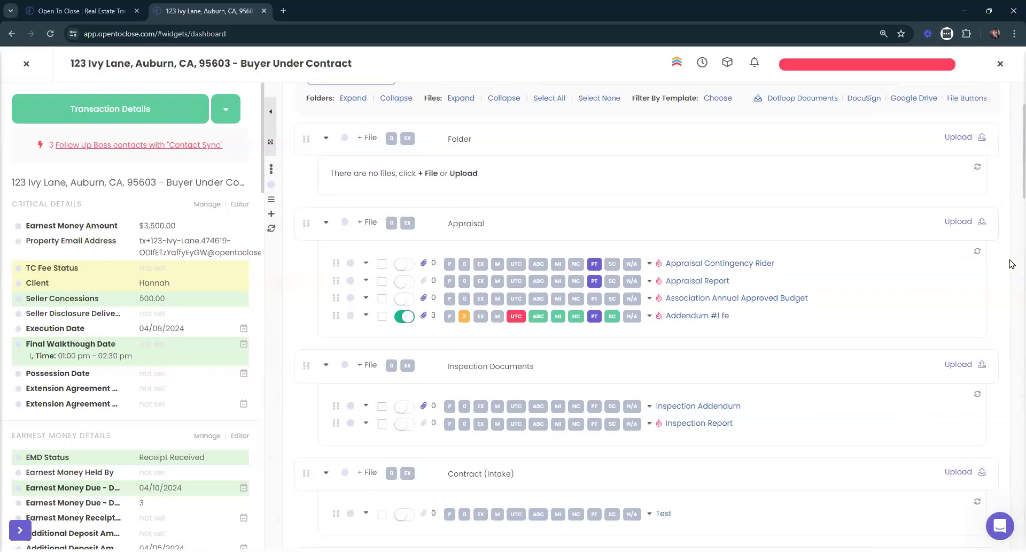
{"action": "scroll", "coordinate": [1005, 257], "scroll_direction": "up", "scroll_amount": 1}
- Review the global file buttons with their hover tooltips, and how they are used across the property's document folders
{"action": "left_click", "coordinate": [972, 152]}
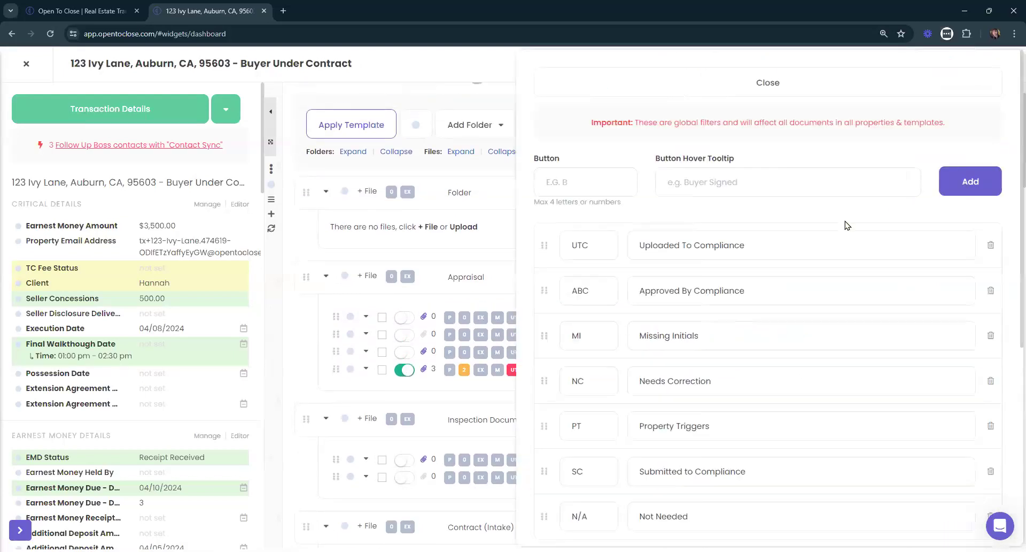
{"action": "scroll", "coordinate": [845, 222], "scroll_direction": "down", "scroll_amount": 2}
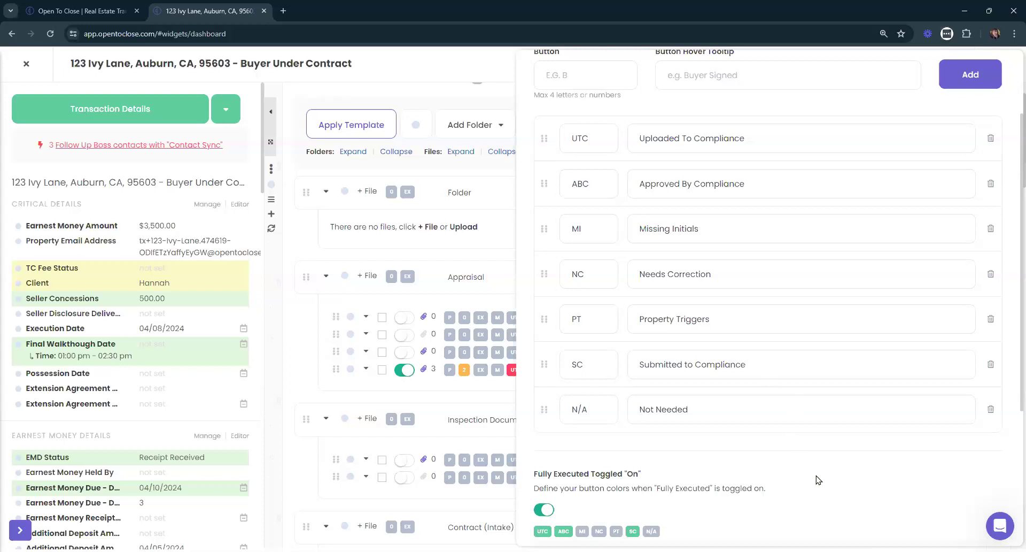
{"action": "scroll", "coordinate": [786, 442], "scroll_direction": "up", "scroll_amount": 3}
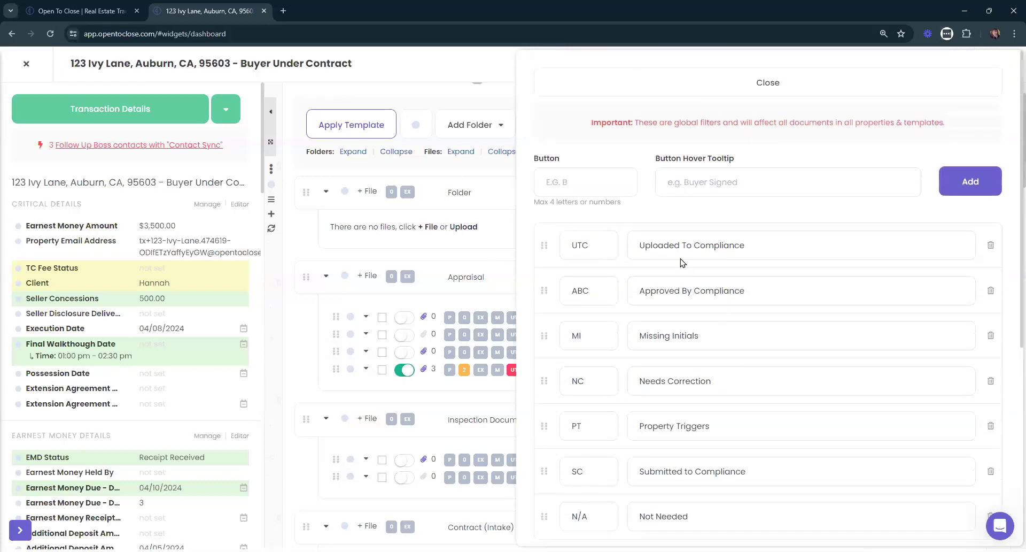
{"action": "left_click", "coordinate": [623, 101]}
{"action": "scroll", "coordinate": [623, 339], "scroll_direction": "down", "scroll_amount": 5}
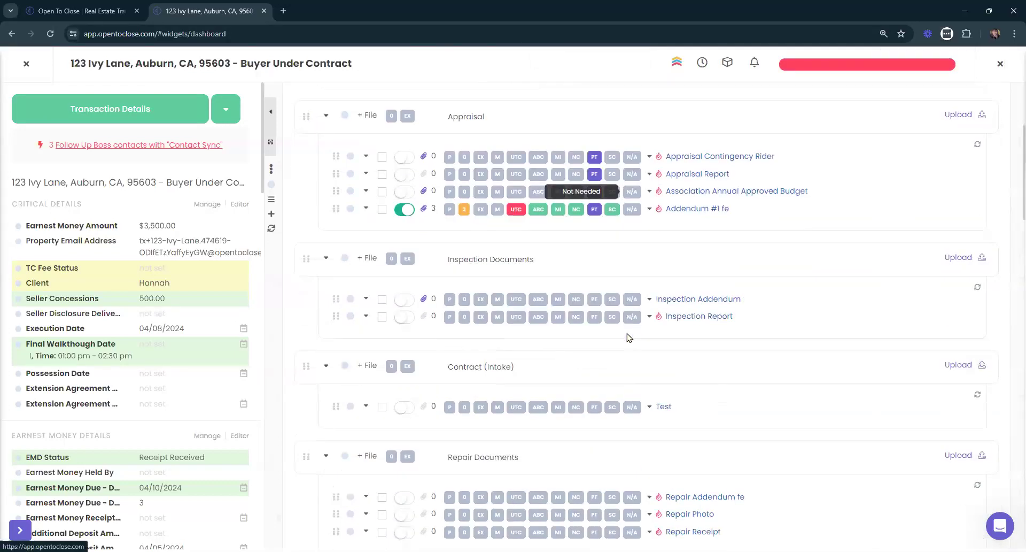
{"action": "scroll", "coordinate": [629, 337], "scroll_direction": "down", "scroll_amount": 6}
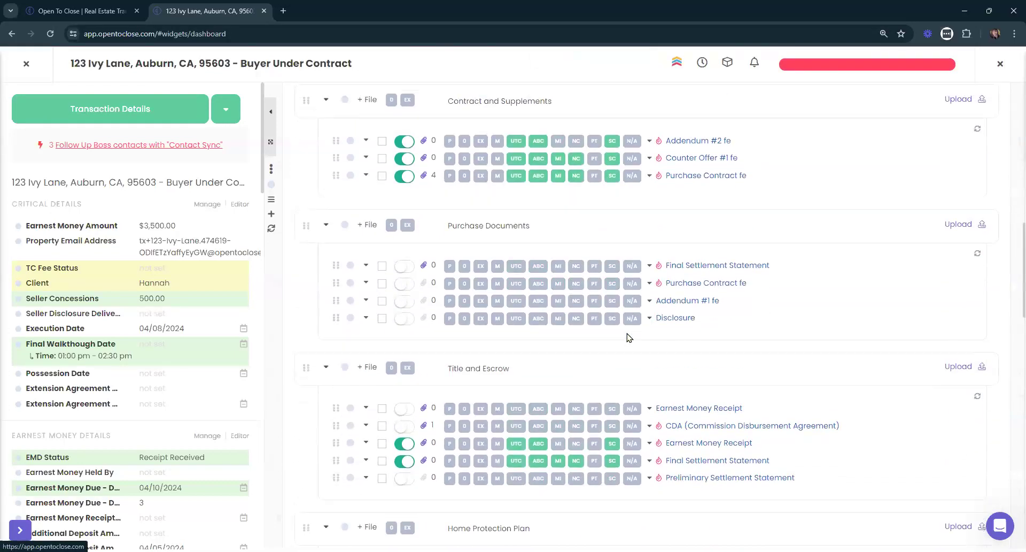
{"action": "scroll", "coordinate": [628, 337], "scroll_direction": "down", "scroll_amount": 3}
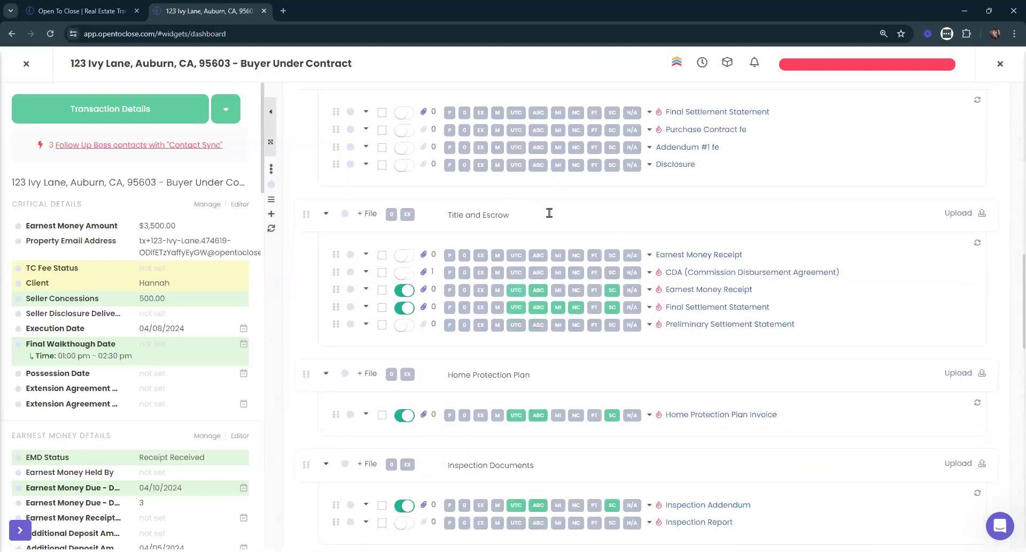
{"action": "scroll", "coordinate": [629, 329], "scroll_direction": "up", "scroll_amount": 1}
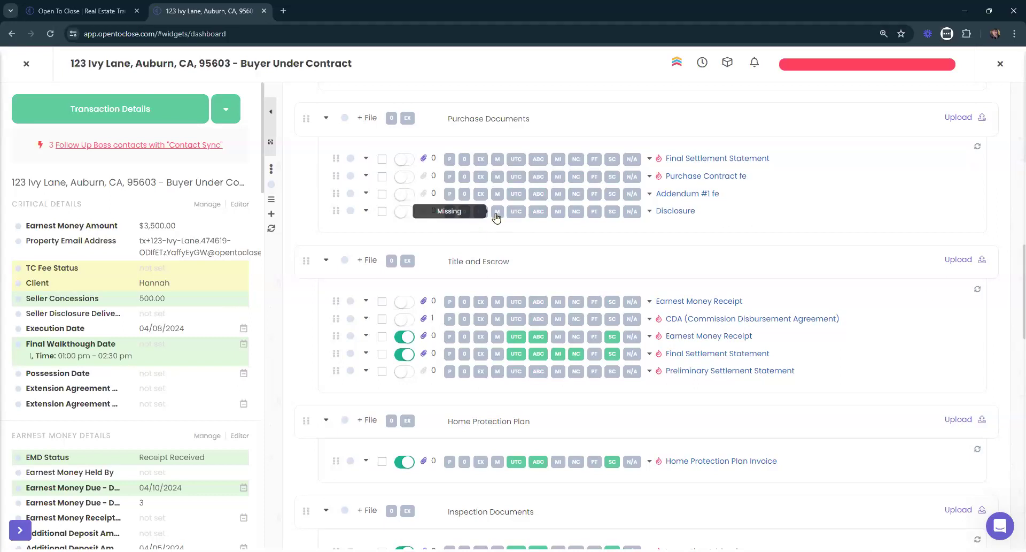
{"action": "scroll", "coordinate": [912, 217], "scroll_direction": "up", "scroll_amount": 15}
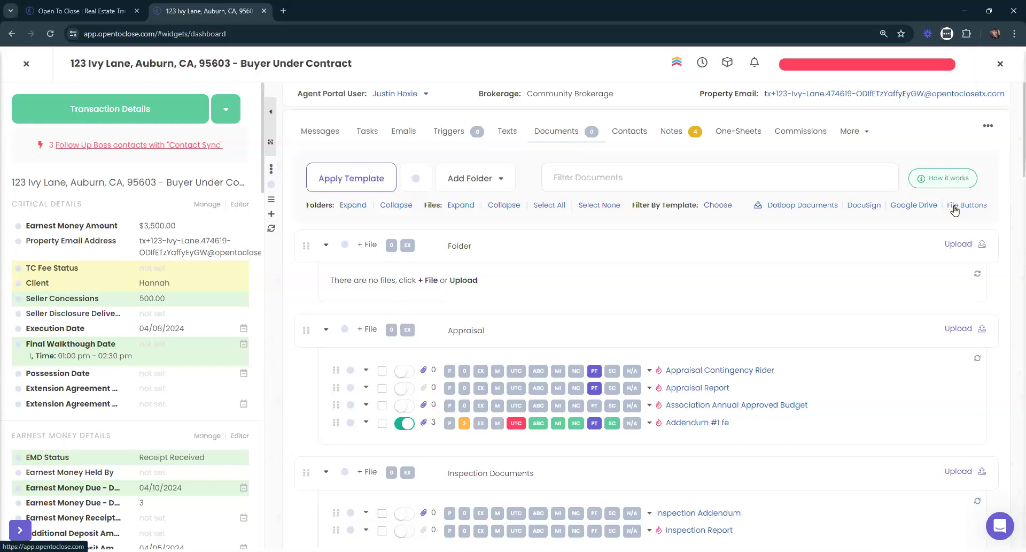
- Move the SC (Submitted to Compliance) file button directly below UTC in the global file button order
{"action": "left_click", "coordinate": [955, 208]}
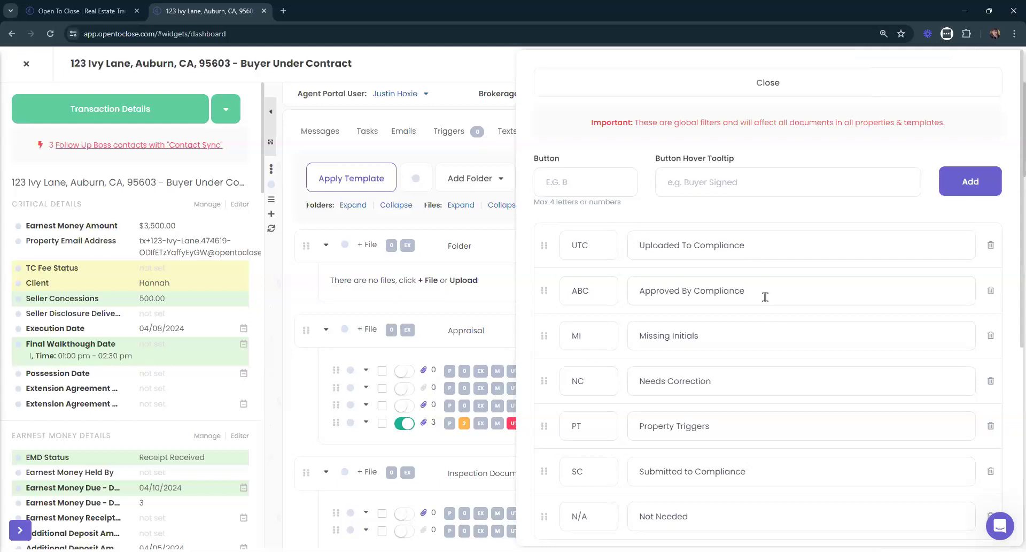
{"action": "scroll", "coordinate": [766, 286], "scroll_direction": "down", "scroll_amount": 2}
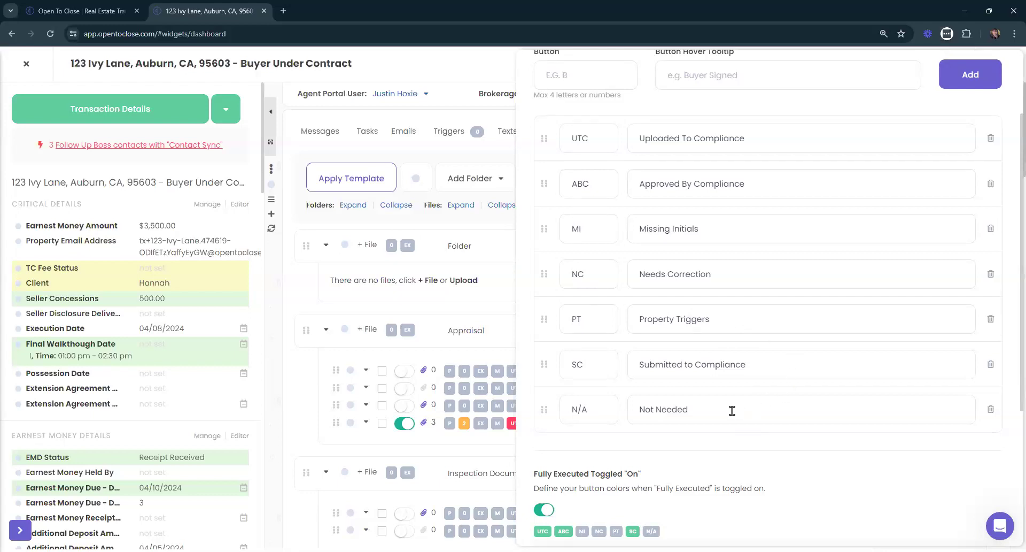
{"action": "left_click_drag", "start_coordinate": [544, 363], "coordinate": [544, 183]}
{"action": "scroll", "coordinate": [663, 252], "scroll_direction": "up", "scroll_amount": 2}
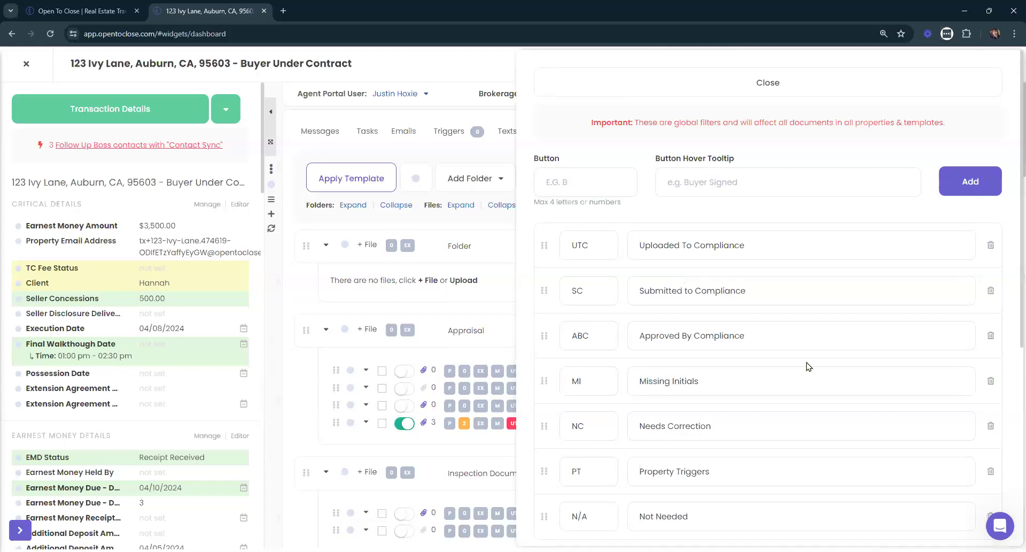
{"action": "left_click", "coordinate": [677, 86]}
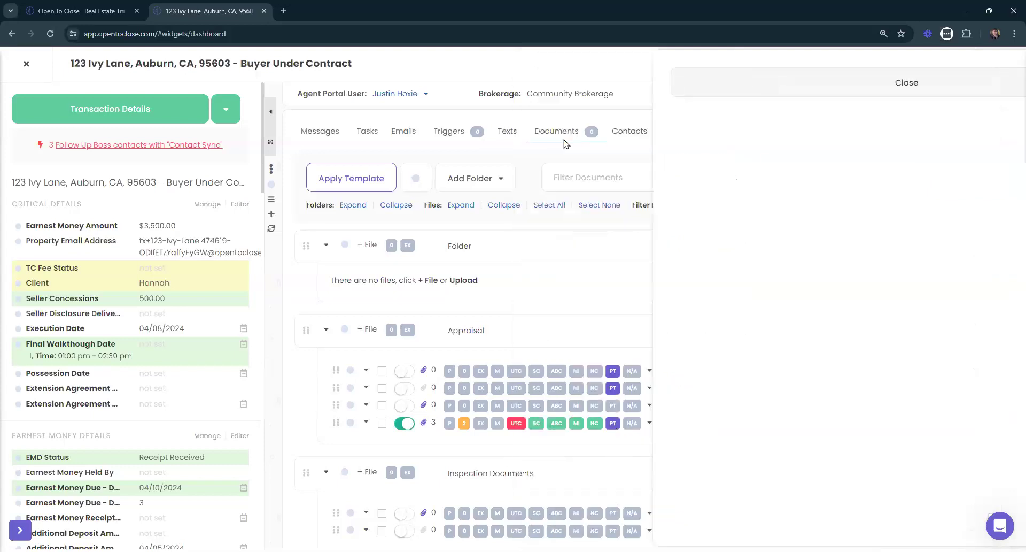
- For Disclosure in Purchase Documents, set UTC and ABC to green, MI to red, and the priority to High
{"action": "scroll", "coordinate": [679, 294], "scroll_direction": "down", "scroll_amount": 15}
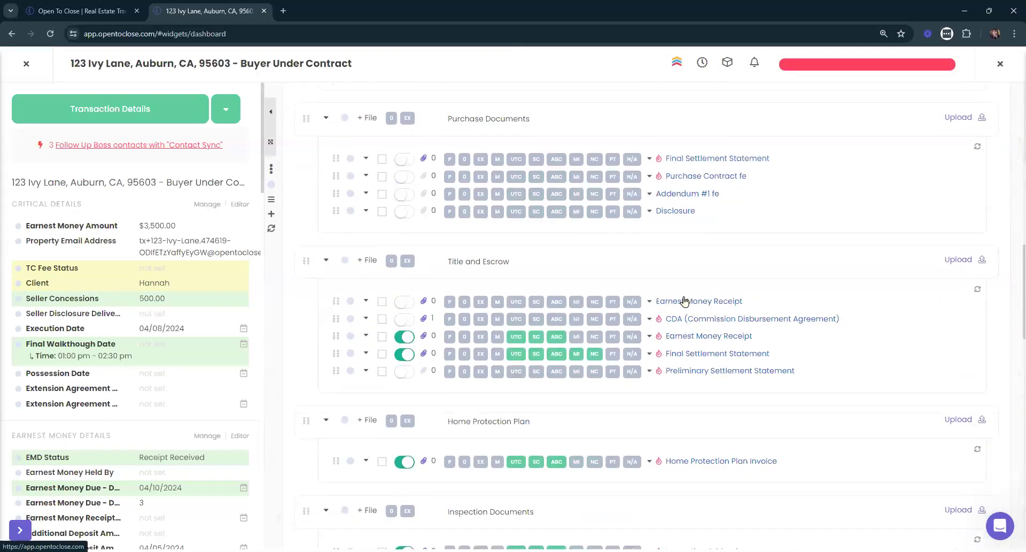
{"action": "left_click", "coordinate": [517, 211]}
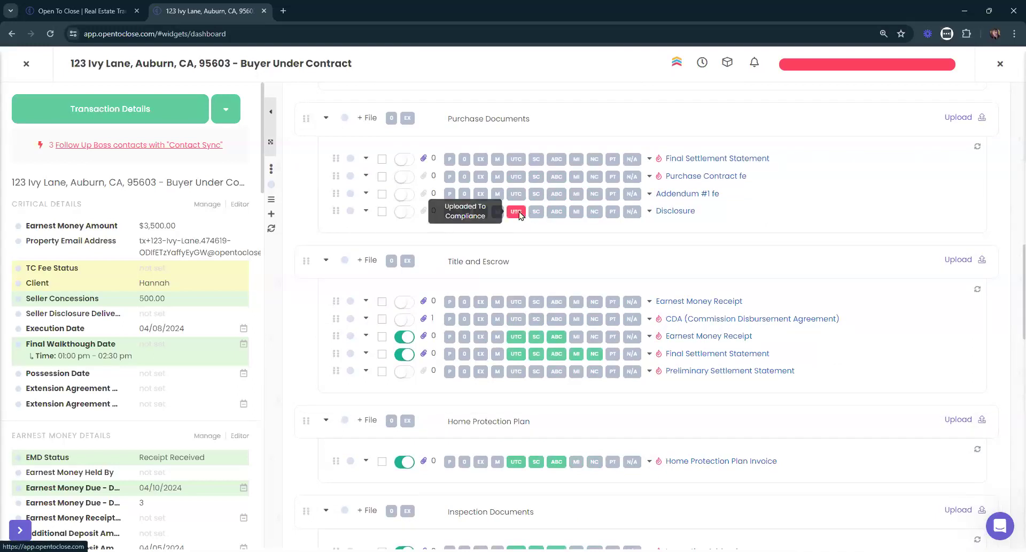
{"action": "left_click", "coordinate": [564, 213]}
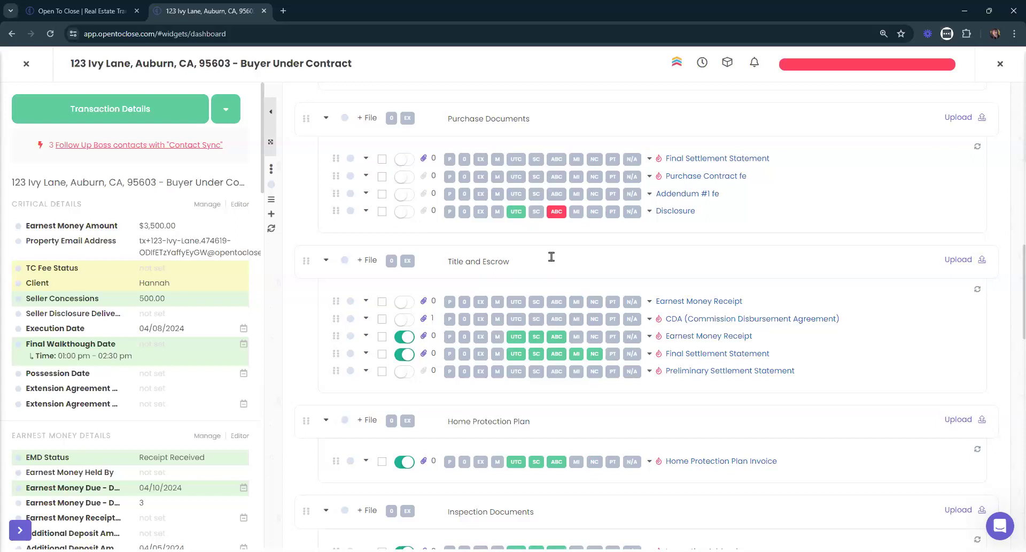
{"action": "left_click", "coordinate": [559, 214]}
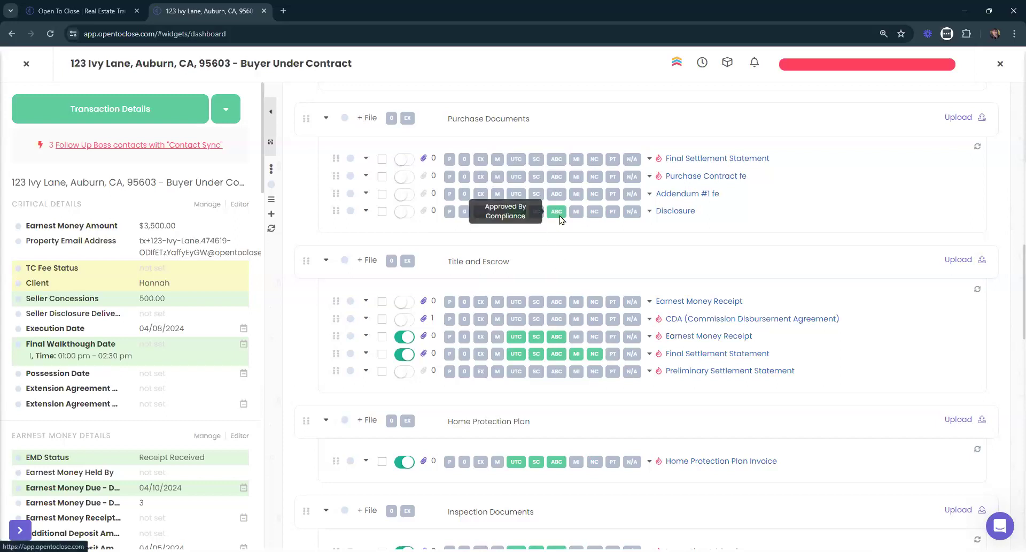
{"action": "left_click", "coordinate": [576, 211]}
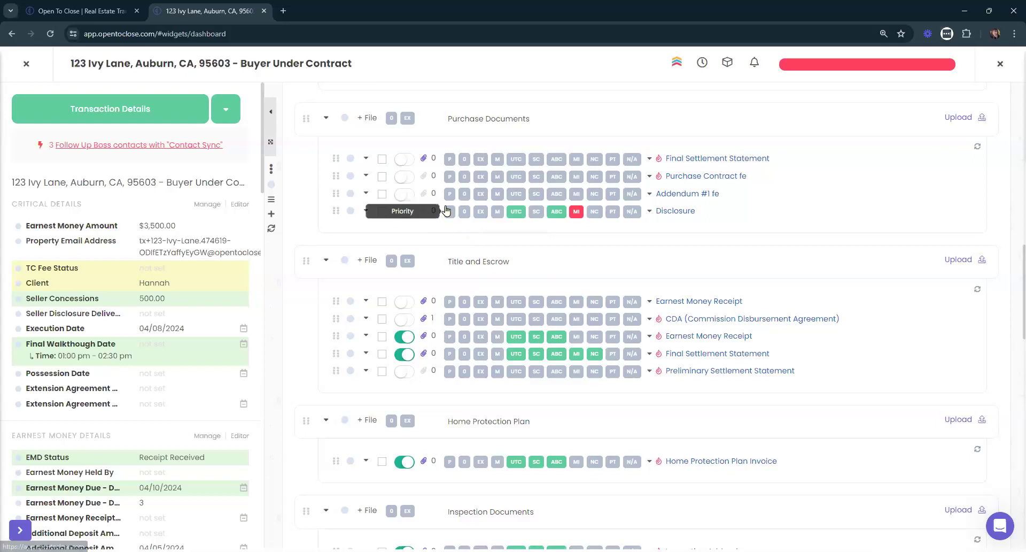
{"action": "mouse_move", "coordinate": [448, 212]}
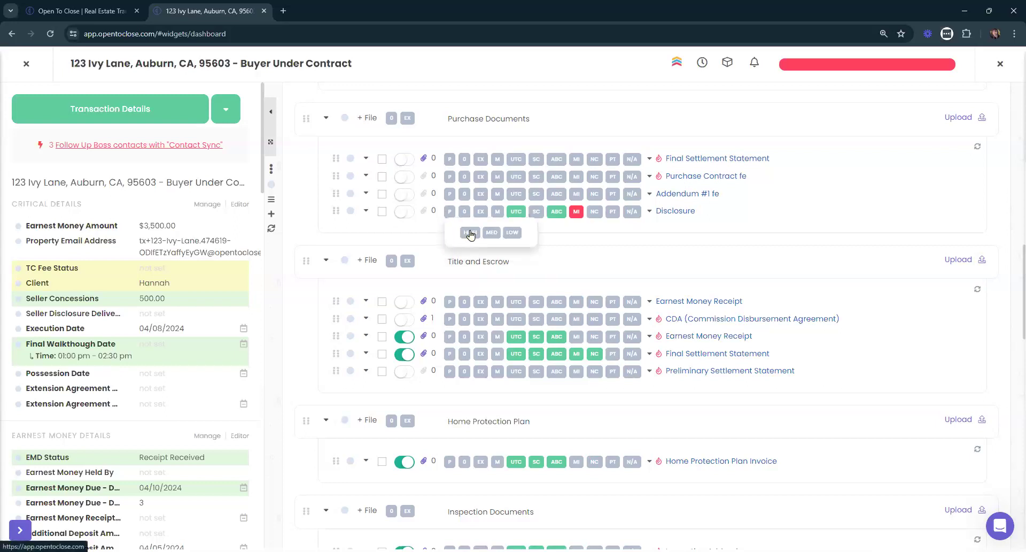
{"action": "left_click", "coordinate": [469, 233]}
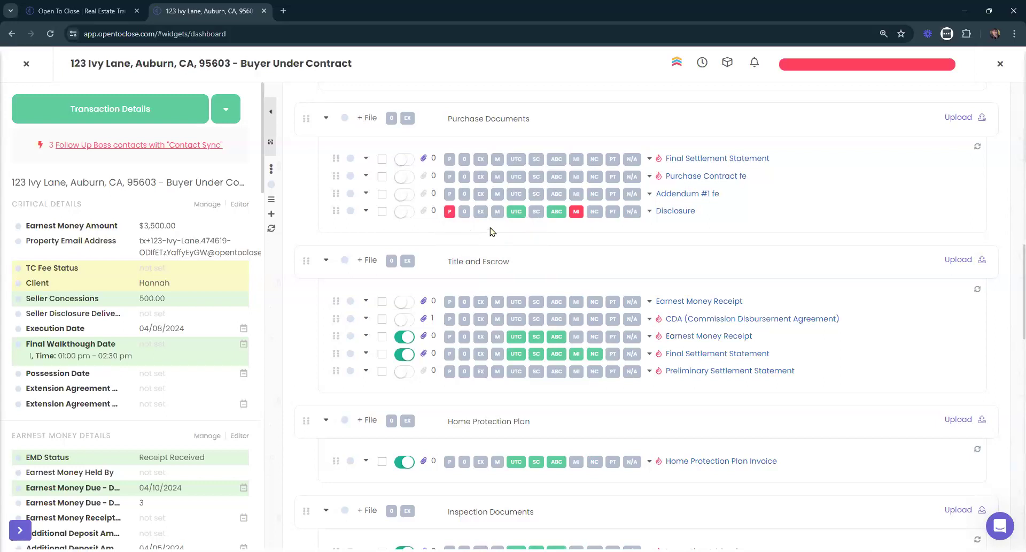
- Review the property's top priorities, including the prioritized Disclosure in the Documents section, and close the overview
{"action": "left_click", "coordinate": [816, 75]}
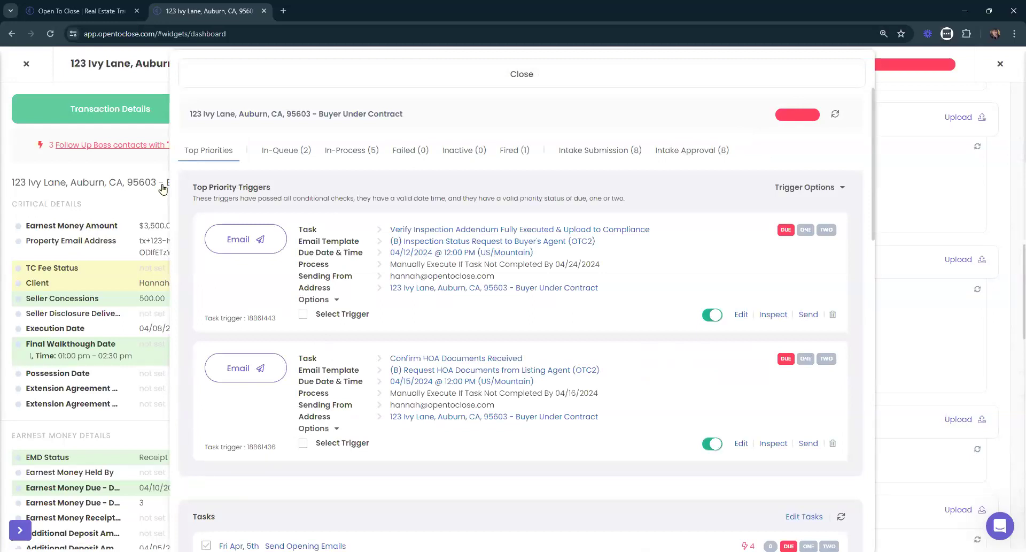
{"action": "scroll", "coordinate": [339, 242], "scroll_direction": "down", "scroll_amount": 4}
{"action": "scroll", "coordinate": [339, 243], "scroll_direction": "down", "scroll_amount": 10}
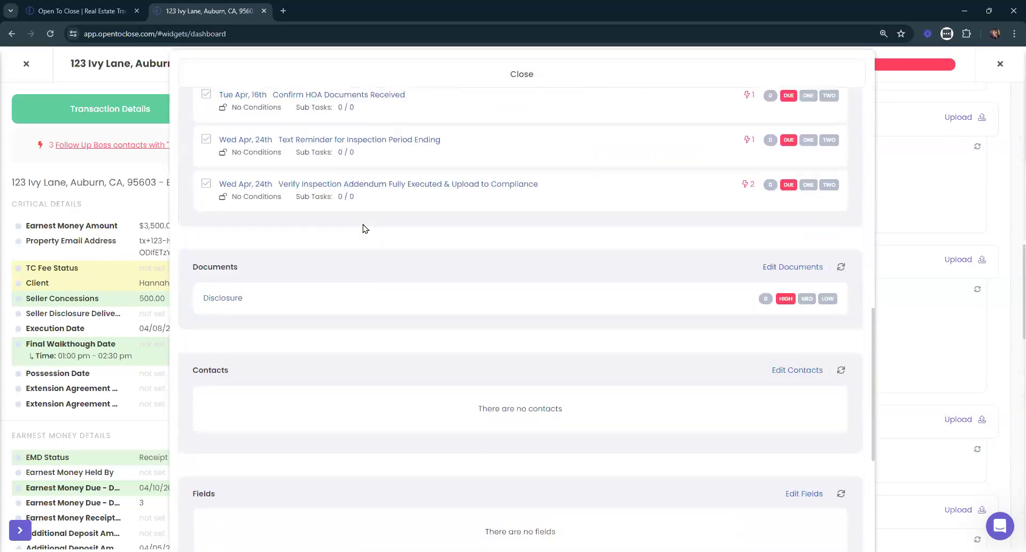
{"action": "left_click_drag", "start_coordinate": [188, 197], "coordinate": [304, 212]}
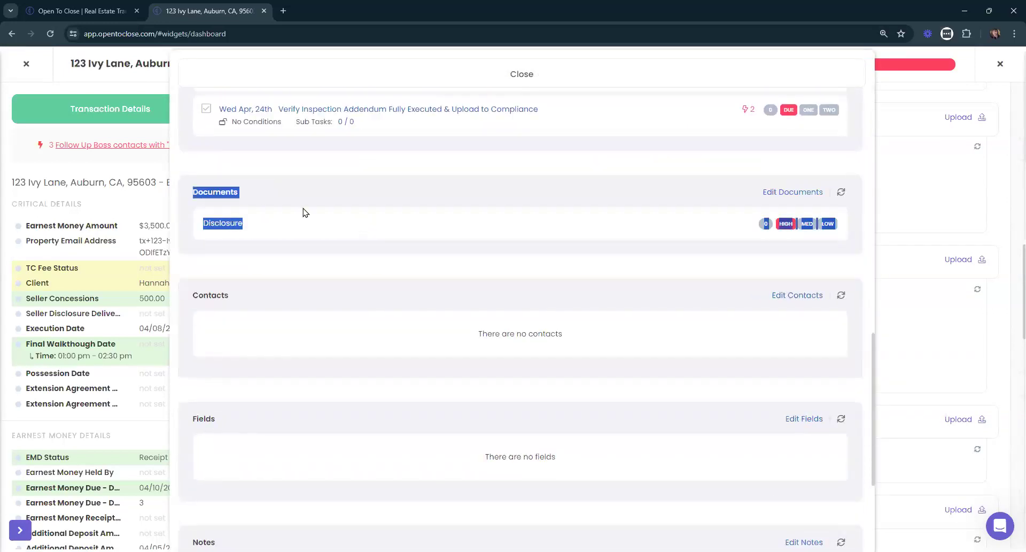
{"action": "left_click", "coordinate": [305, 212]}
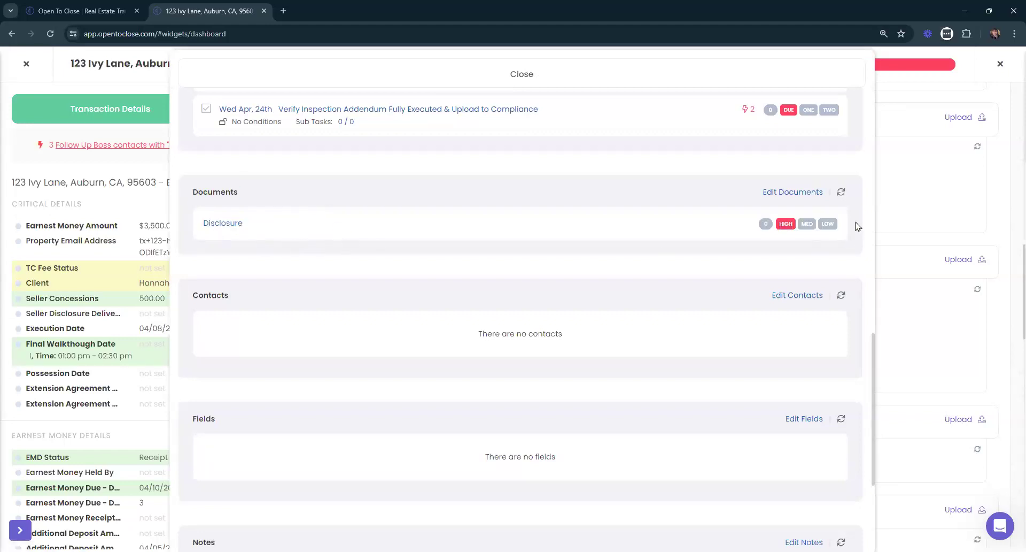
{"action": "left_click", "coordinate": [783, 227]}
{"action": "left_click", "coordinate": [571, 77]}
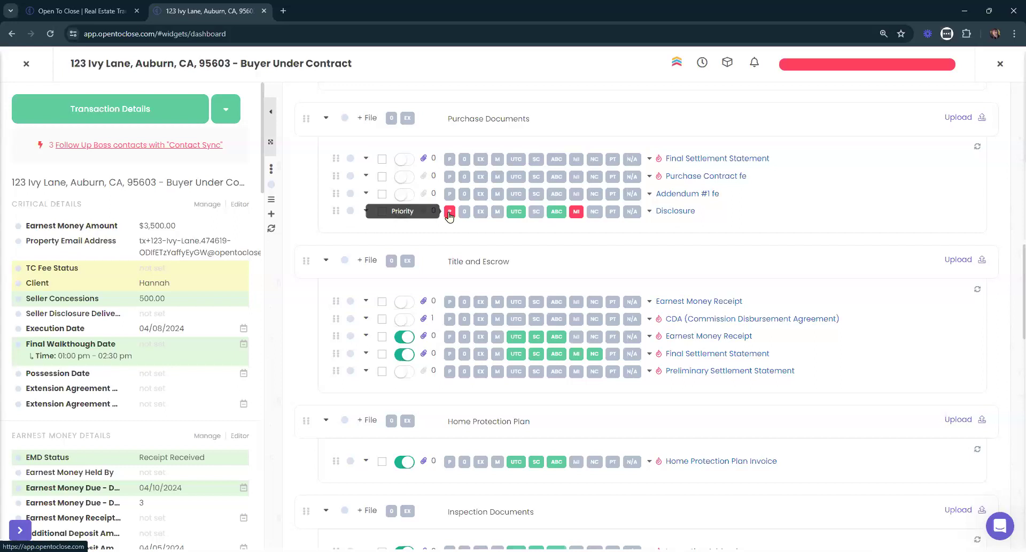
- Set the priority of Home Protection Plan Invoice in the Home Protection Plan folder to High
{"action": "scroll", "coordinate": [449, 216], "scroll_direction": "down", "scroll_amount": 2}
{"action": "triple_click", "coordinate": [443, 317]}
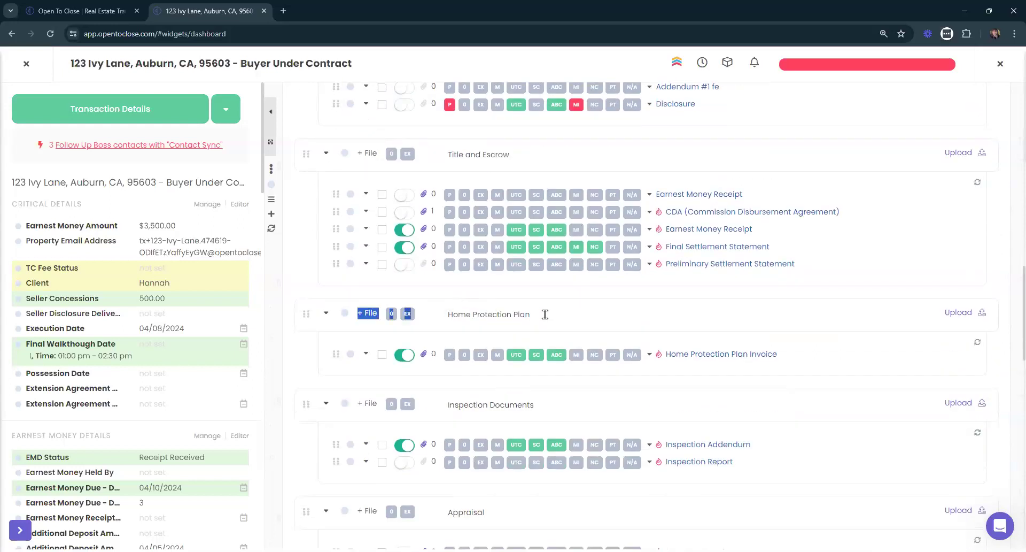
{"action": "left_click", "coordinate": [545, 314]}
{"action": "key", "text": "Return"}
{"action": "left_click", "coordinate": [449, 355]}
{"action": "left_click", "coordinate": [470, 376]}
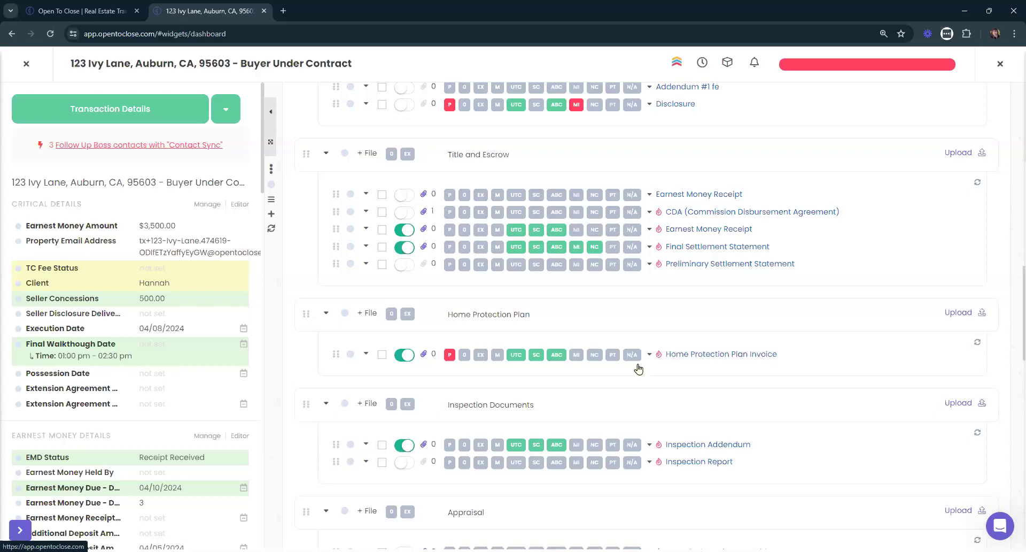
- Inspect the rendered HOA documents request email under the Auburn property's top priorities, including its missing merge fields, and close the preview
{"action": "left_click", "coordinate": [870, 62]}
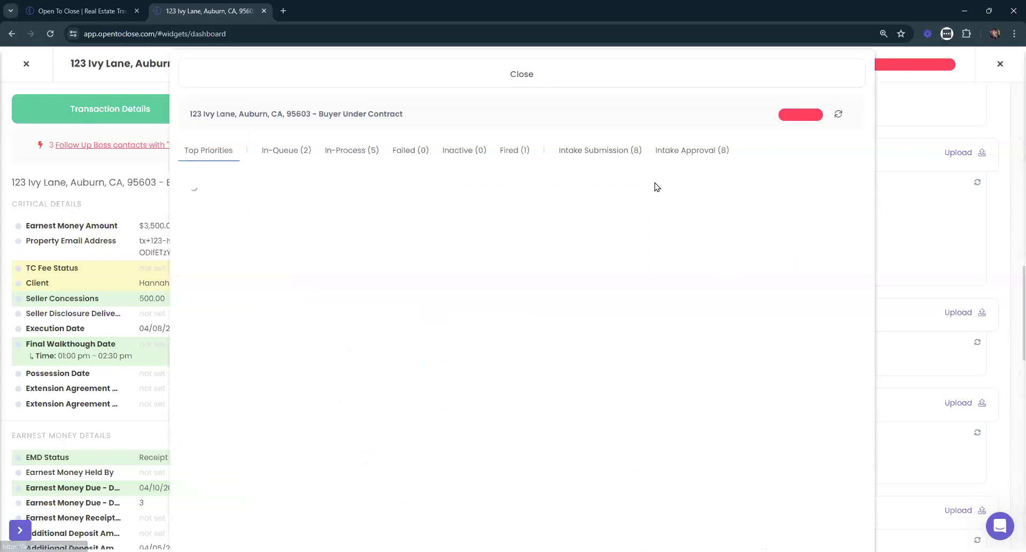
{"action": "scroll", "coordinate": [652, 187], "scroll_direction": "down", "scroll_amount": 3}
{"action": "left_click", "coordinate": [774, 337]}
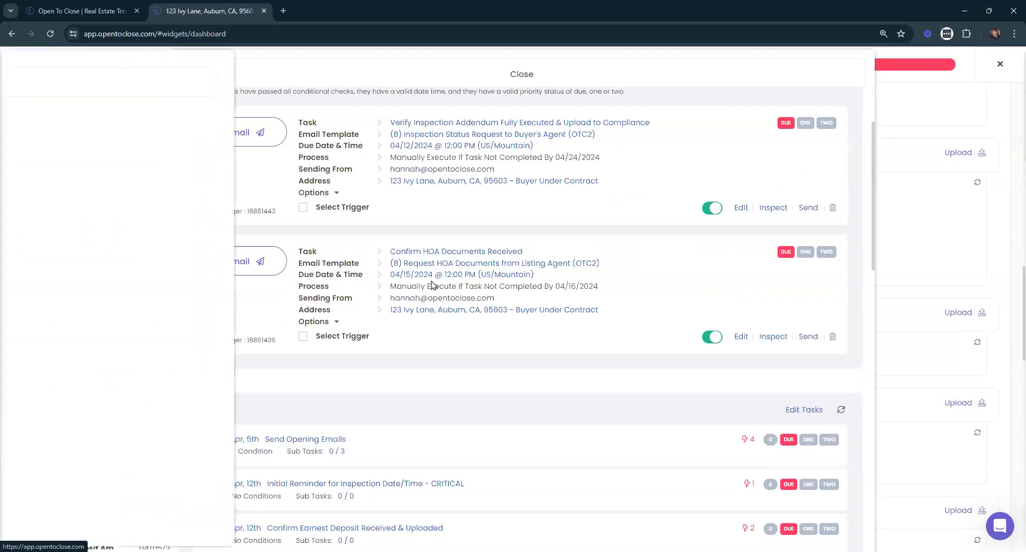
{"action": "scroll", "coordinate": [170, 315], "scroll_direction": "down", "scroll_amount": 4}
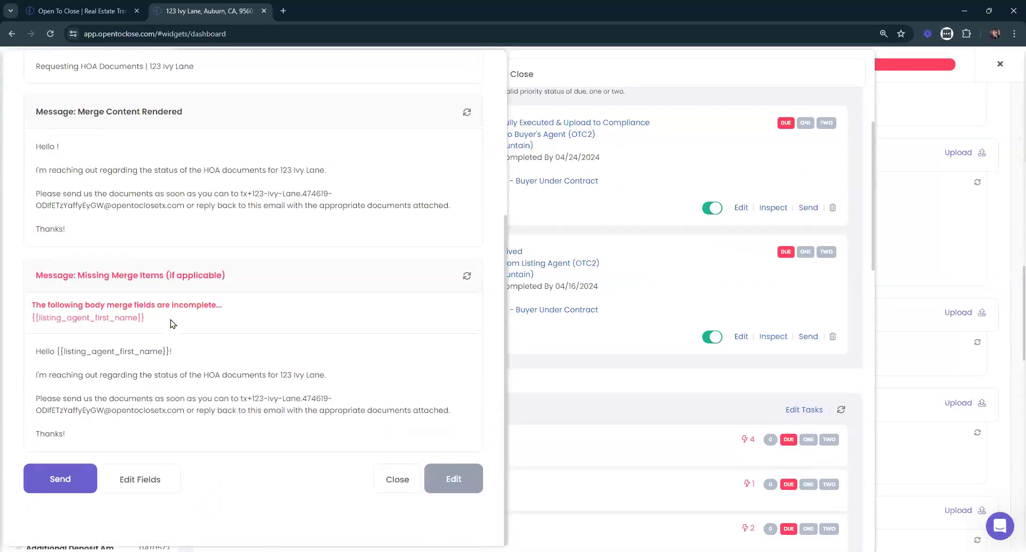
{"action": "scroll", "coordinate": [171, 321], "scroll_direction": "up", "scroll_amount": 4}
{"action": "left_click", "coordinate": [250, 83]}
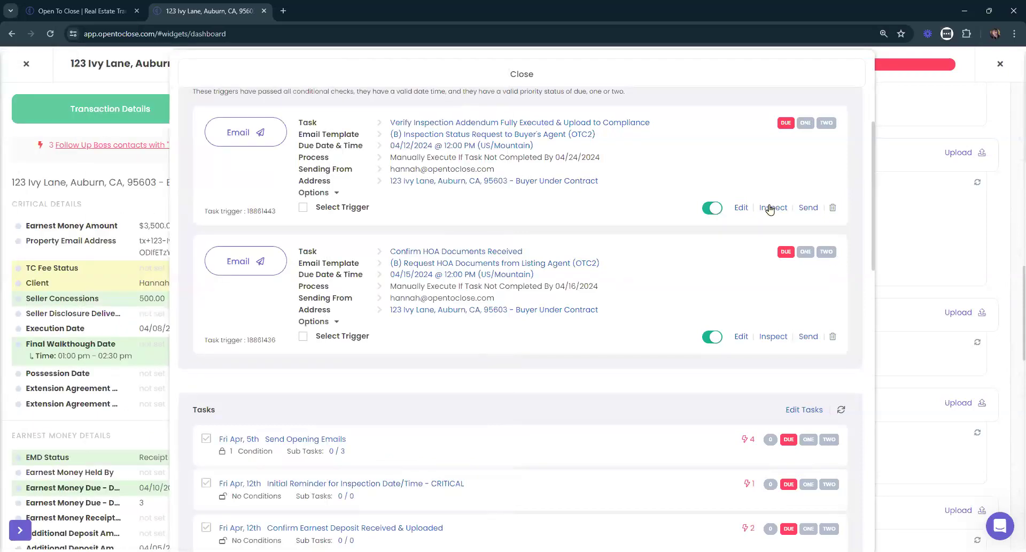
- Inspect the Inspection Status Request to Buyer's Agent email, then close the priorities overview and the property
{"action": "left_click", "coordinate": [774, 207]}
{"action": "scroll", "coordinate": [342, 348], "scroll_direction": "down", "scroll_amount": 4}
{"action": "scroll", "coordinate": [284, 359], "scroll_direction": "up", "scroll_amount": 5}
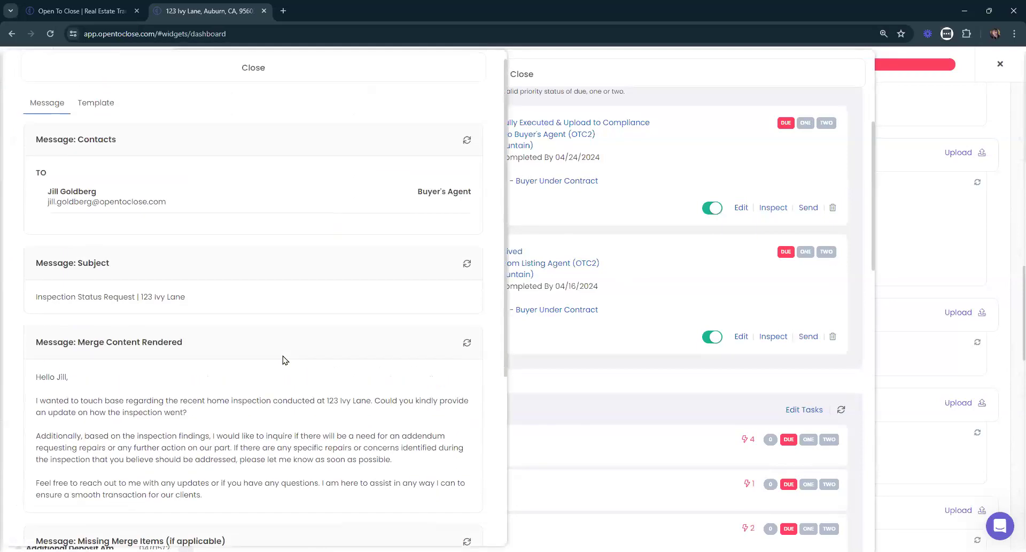
{"action": "left_click", "coordinate": [352, 91]}
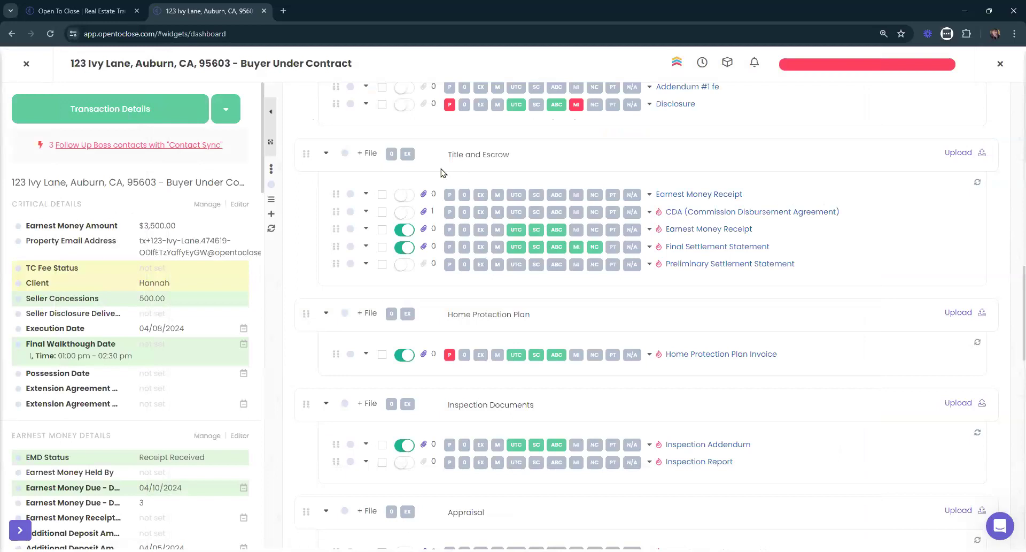
{"action": "scroll", "coordinate": [442, 171], "scroll_direction": "up", "scroll_amount": 10}
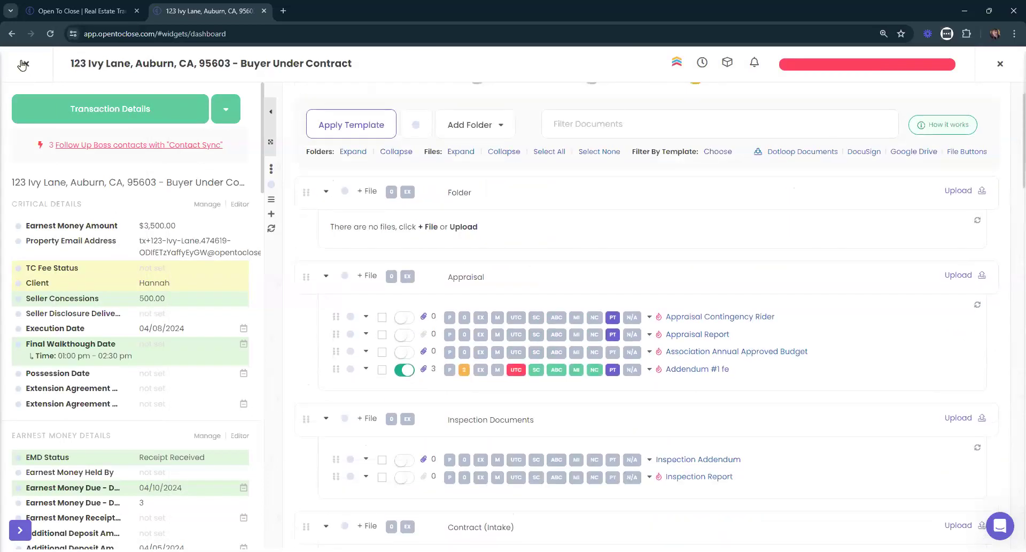
{"action": "left_click", "coordinate": [26, 64]}
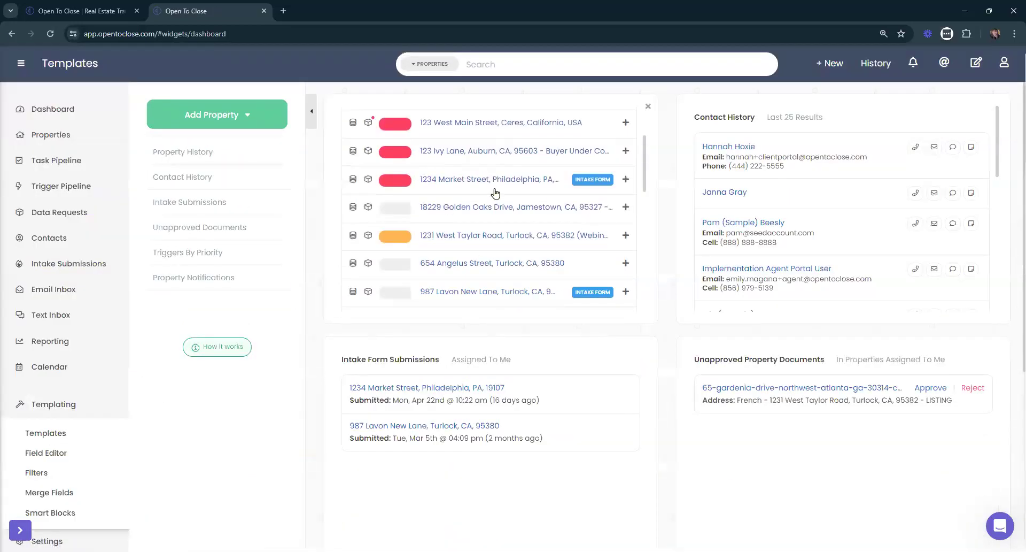
- Open the Irvine, CA property from the property history, check its priorities overview, and close the property
{"action": "scroll", "coordinate": [509, 217], "scroll_direction": "up", "scroll_amount": 3}
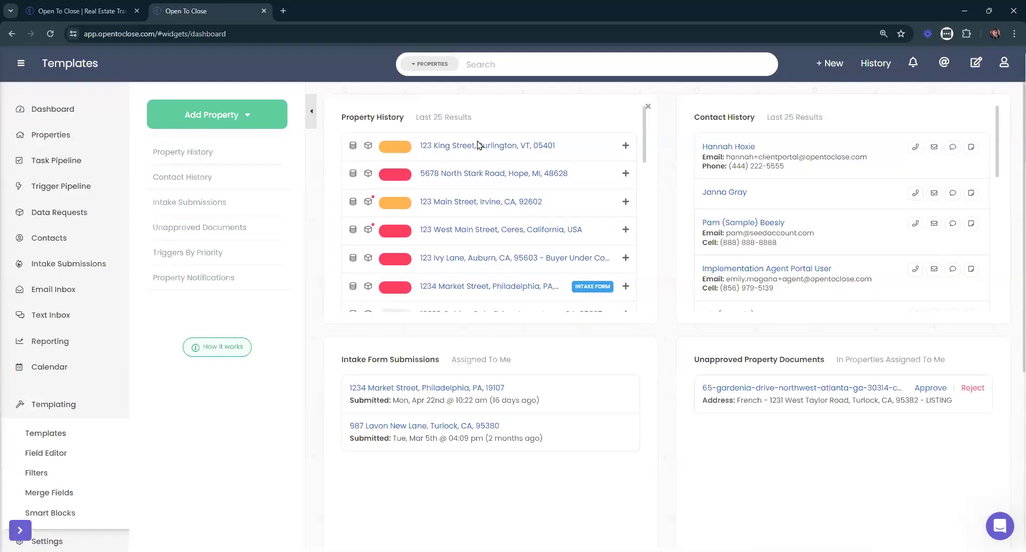
{"action": "left_click", "coordinate": [451, 202]}
{"action": "left_click", "coordinate": [861, 68]}
{"action": "left_click", "coordinate": [542, 74]}
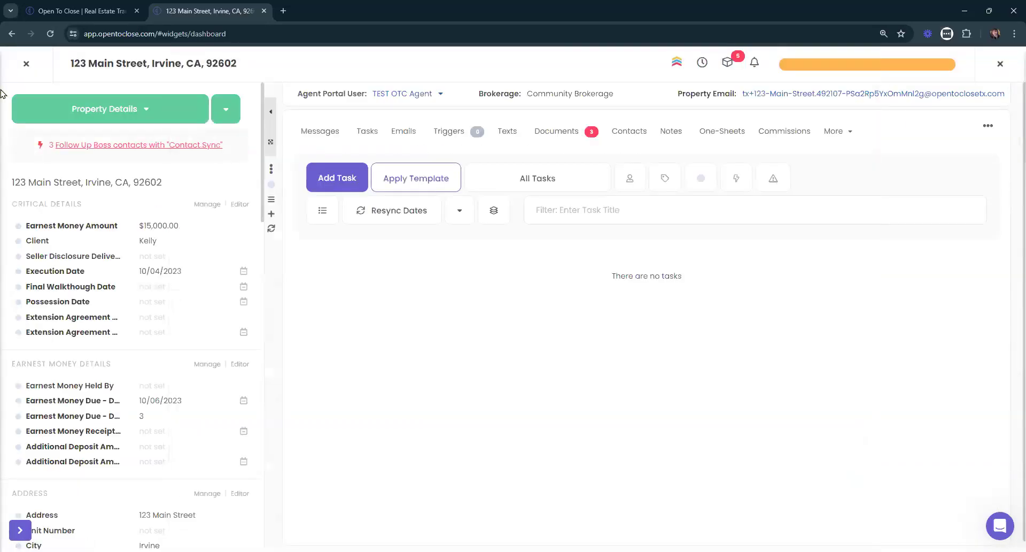
{"action": "left_click", "coordinate": [24, 64]}
- Open the Hope, MI property from the property history and review its top-priority triggers and tasks
{"action": "left_click", "coordinate": [471, 174]}
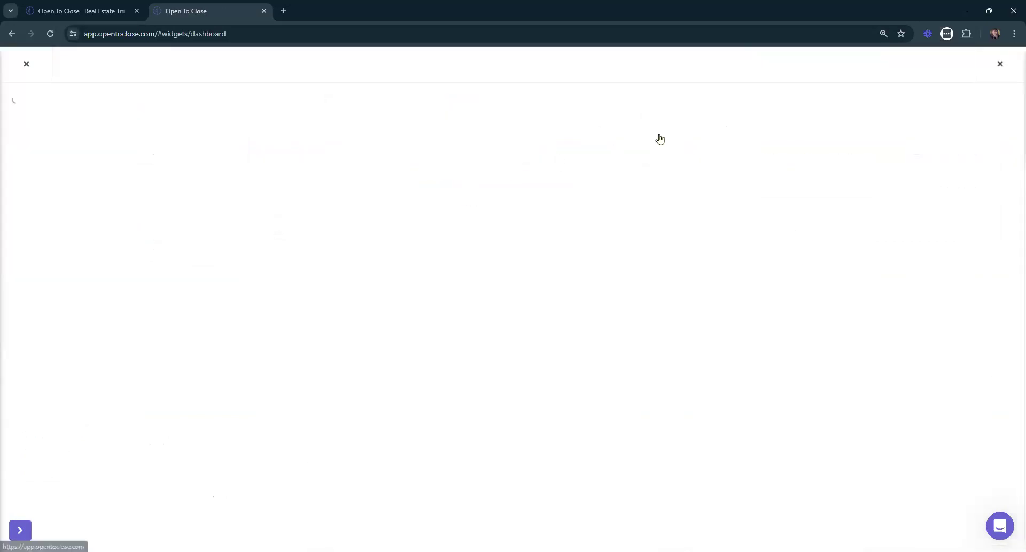
{"action": "left_click", "coordinate": [887, 65]}
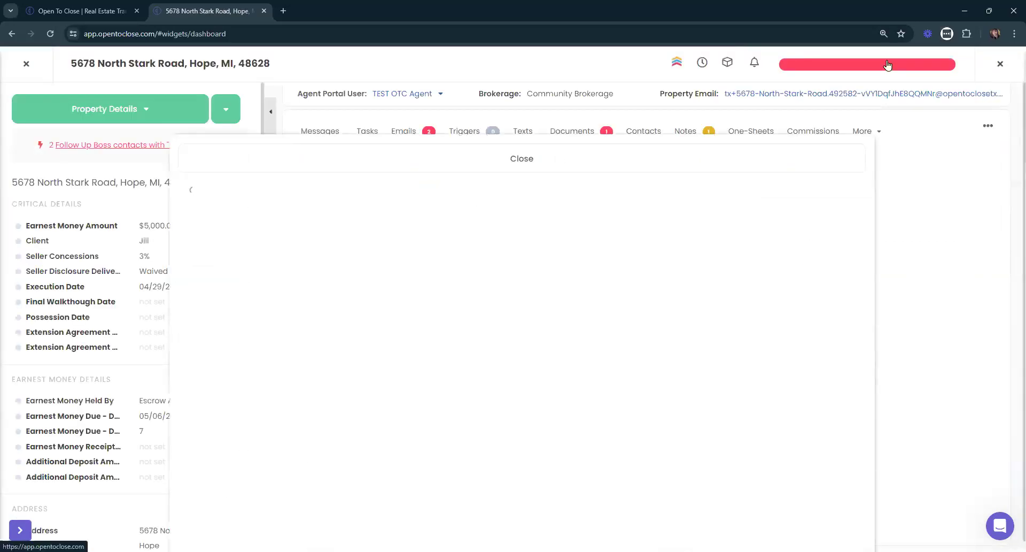
{"action": "scroll", "coordinate": [513, 263], "scroll_direction": "down", "scroll_amount": 5}
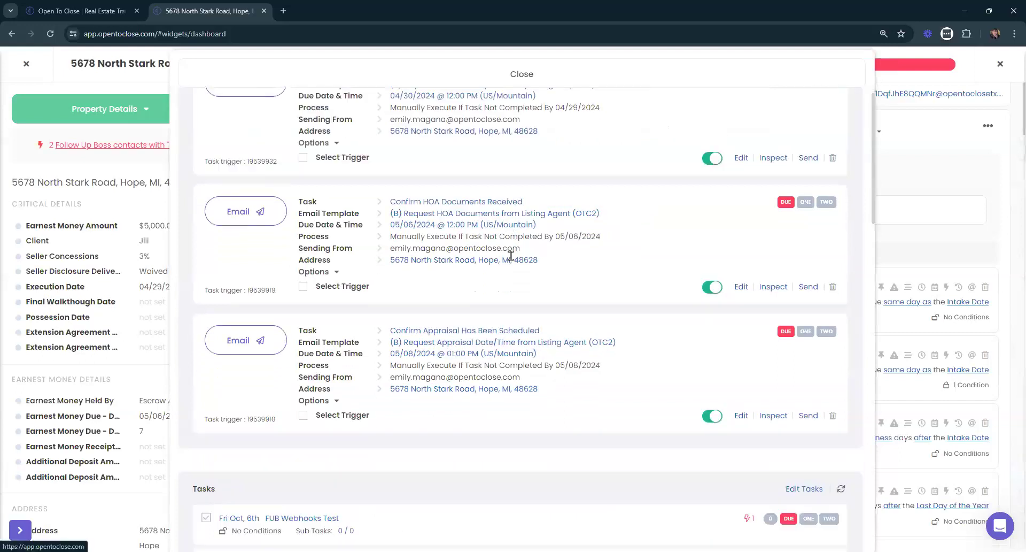
{"action": "scroll", "coordinate": [527, 284], "scroll_direction": "up", "scroll_amount": 5}
{"action": "left_click", "coordinate": [543, 79]}
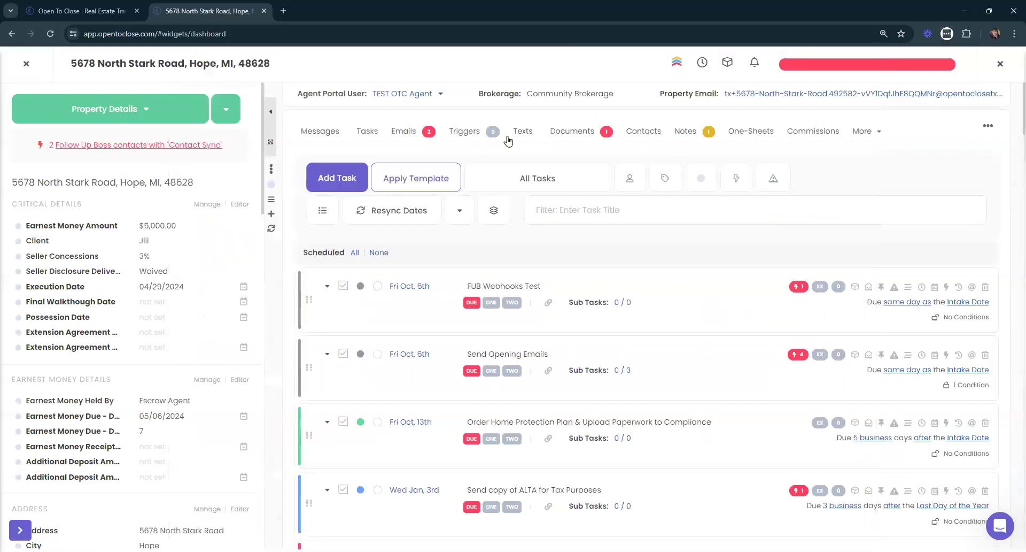
- Complete all sub tasks of the Send Opening Emails task
{"action": "scroll", "coordinate": [545, 203], "scroll_direction": "down", "scroll_amount": 2}
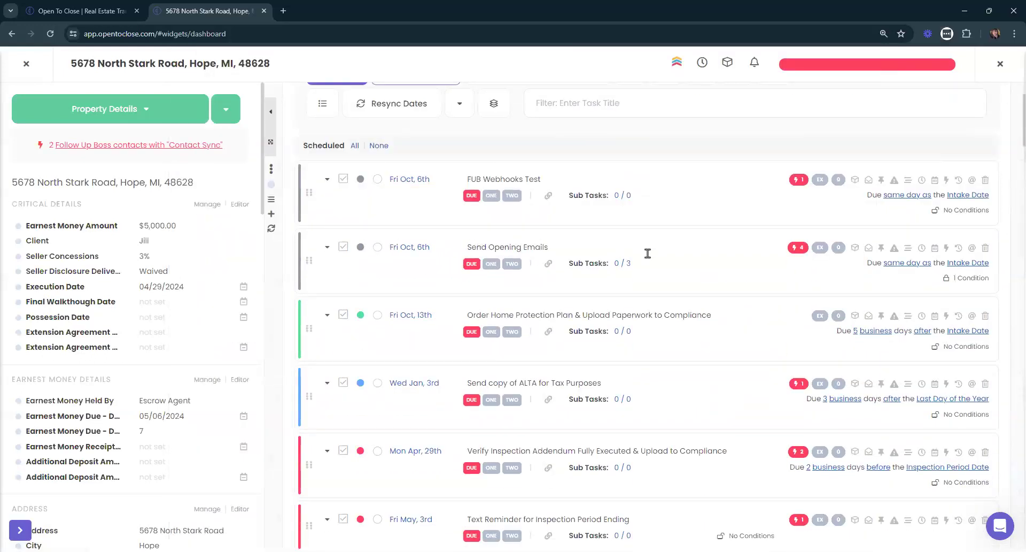
{"action": "left_click", "coordinate": [623, 263]}
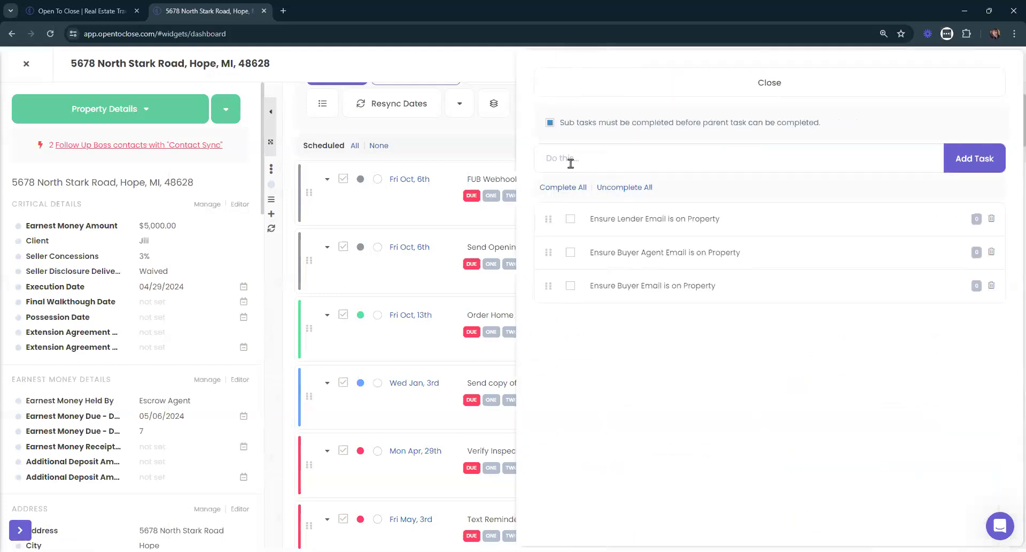
{"action": "left_click", "coordinate": [564, 188]}
{"action": "left_click", "coordinate": [544, 347]}
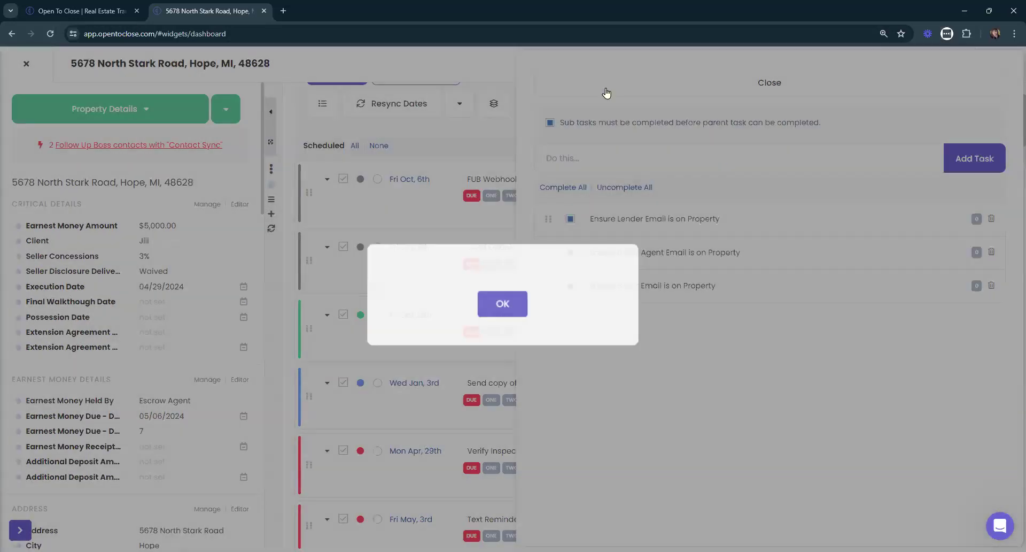
- Expand the Send Opening Emails task, mark it complete to process its triggers, and dismiss the trigger summary
{"action": "left_click", "coordinate": [327, 249]}
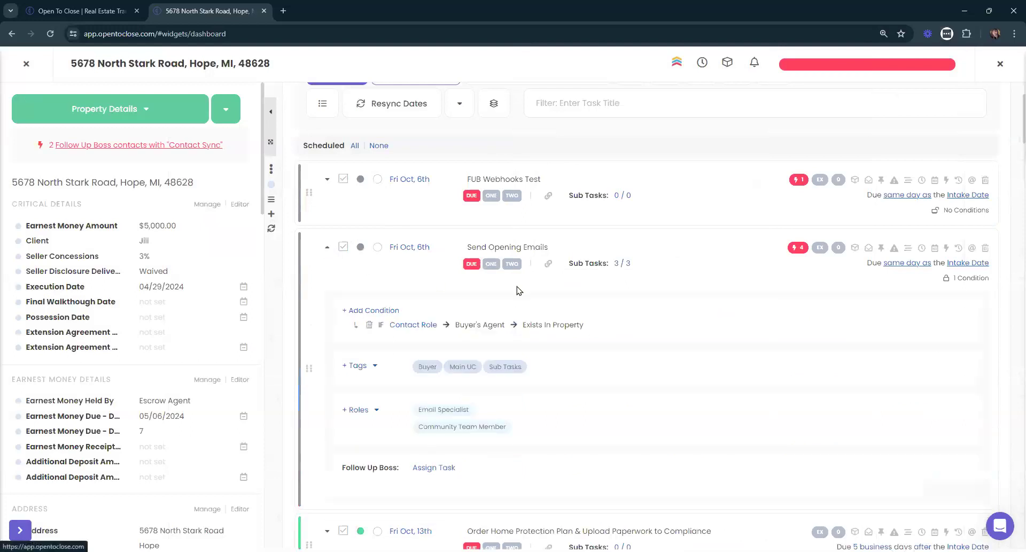
{"action": "left_click", "coordinate": [343, 248]}
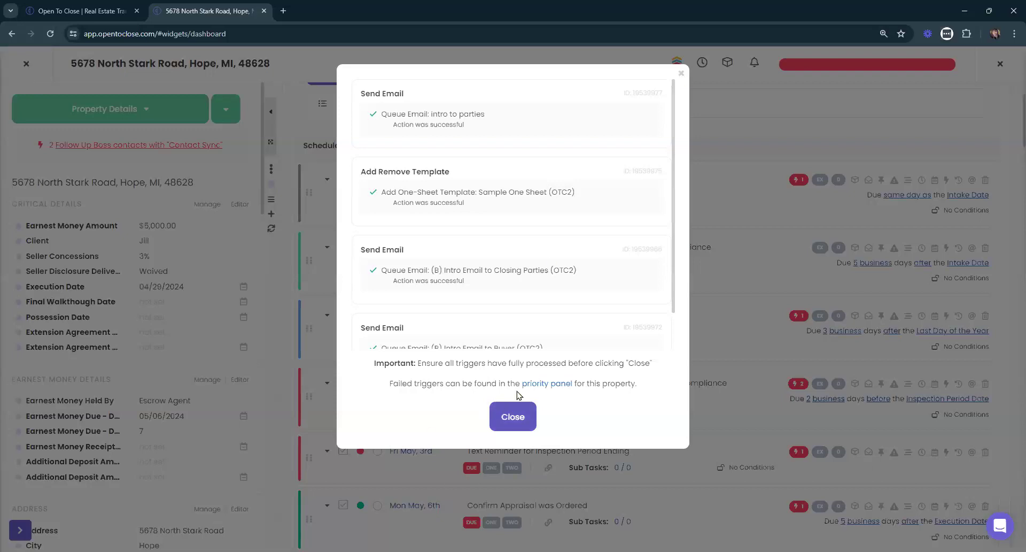
{"action": "left_click", "coordinate": [514, 414]}
- Inspect the queued (B) Intro Email to Buyer (OTC2) in the property's priorities, reviewing its contacts, merged content and files from roles
{"action": "left_click", "coordinate": [874, 60]}
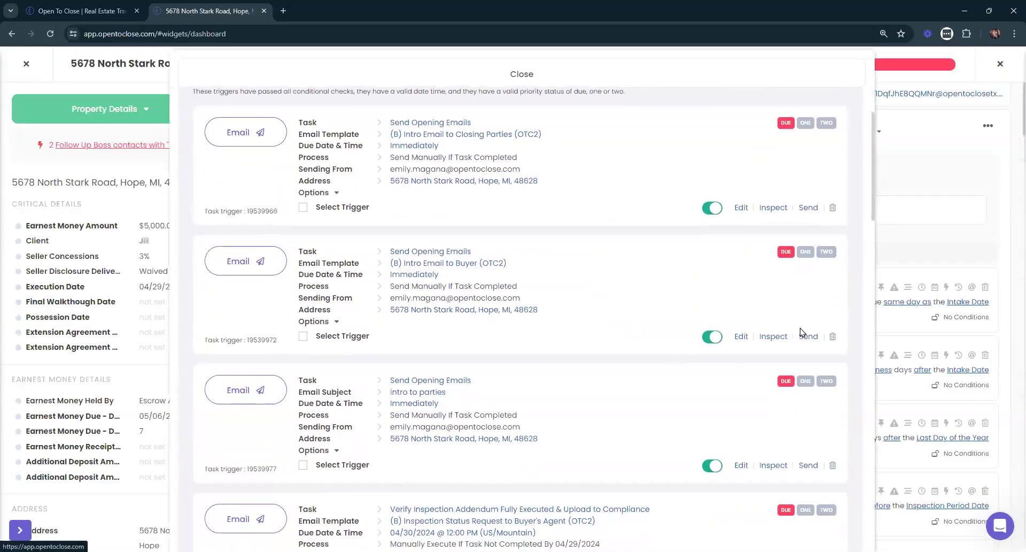
{"action": "left_click", "coordinate": [772, 336]}
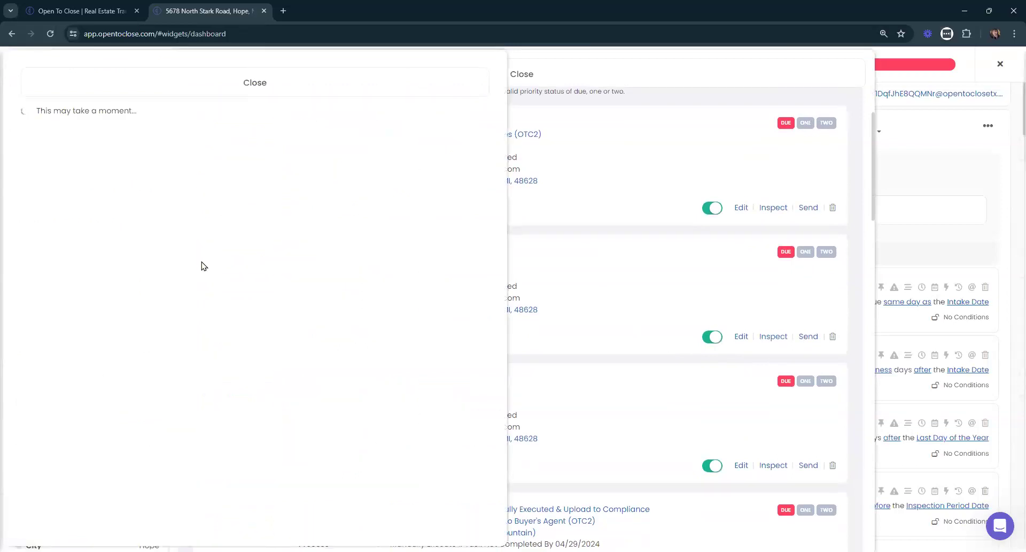
{"action": "scroll", "coordinate": [230, 268], "scroll_direction": "down", "scroll_amount": 5}
{"action": "scroll", "coordinate": [230, 267], "scroll_direction": "down", "scroll_amount": 10}
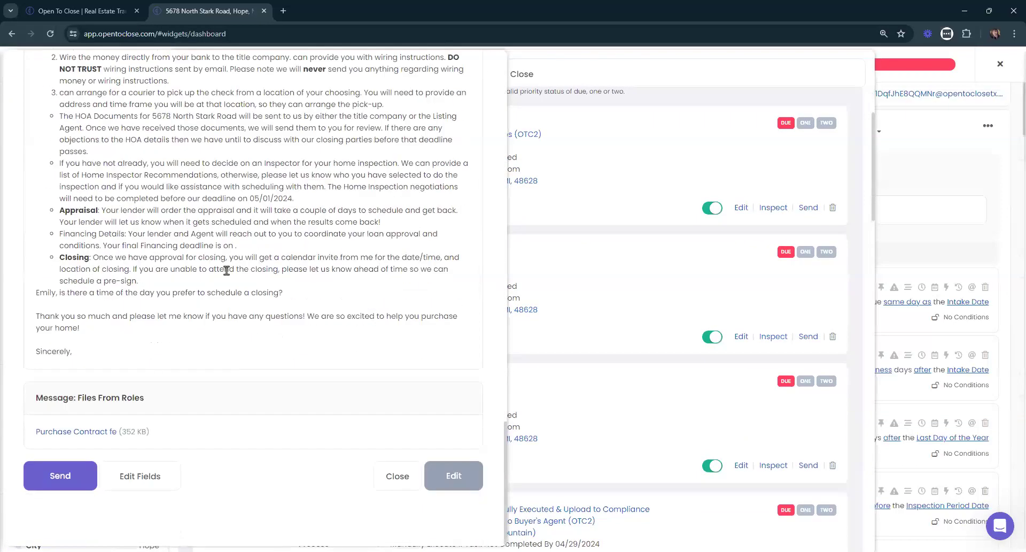
{"action": "left_click_drag", "start_coordinate": [176, 396], "coordinate": [26, 395]}
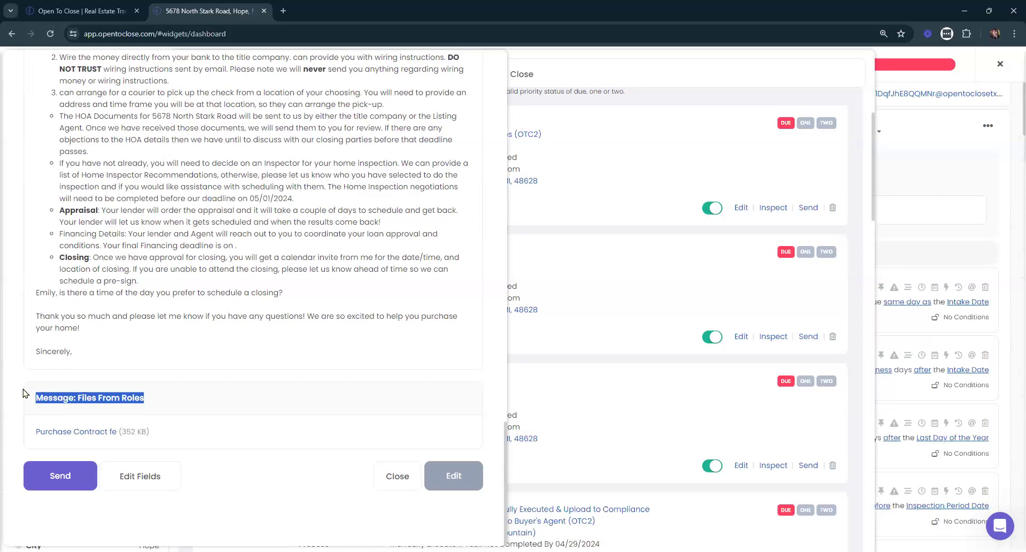
{"action": "left_click", "coordinate": [248, 401]}
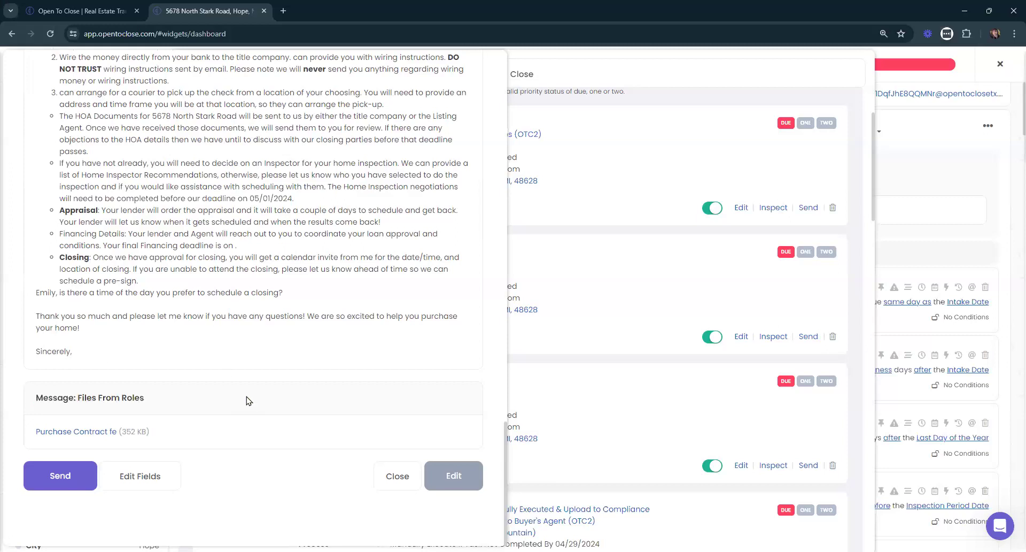
{"action": "scroll", "coordinate": [248, 400], "scroll_direction": "up", "scroll_amount": 4}
{"action": "scroll", "coordinate": [247, 400], "scroll_direction": "up", "scroll_amount": 10}
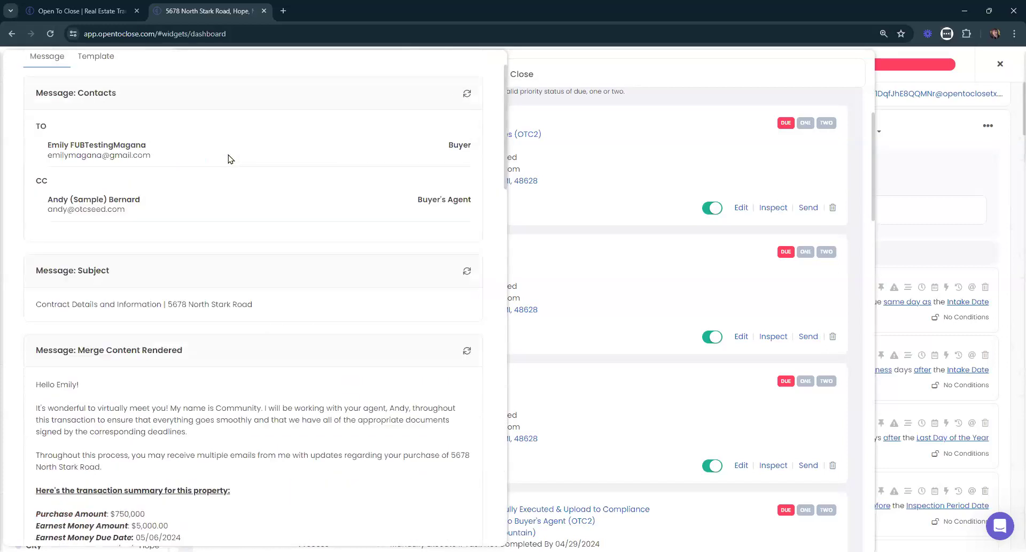
{"action": "left_click", "coordinate": [298, 84]}
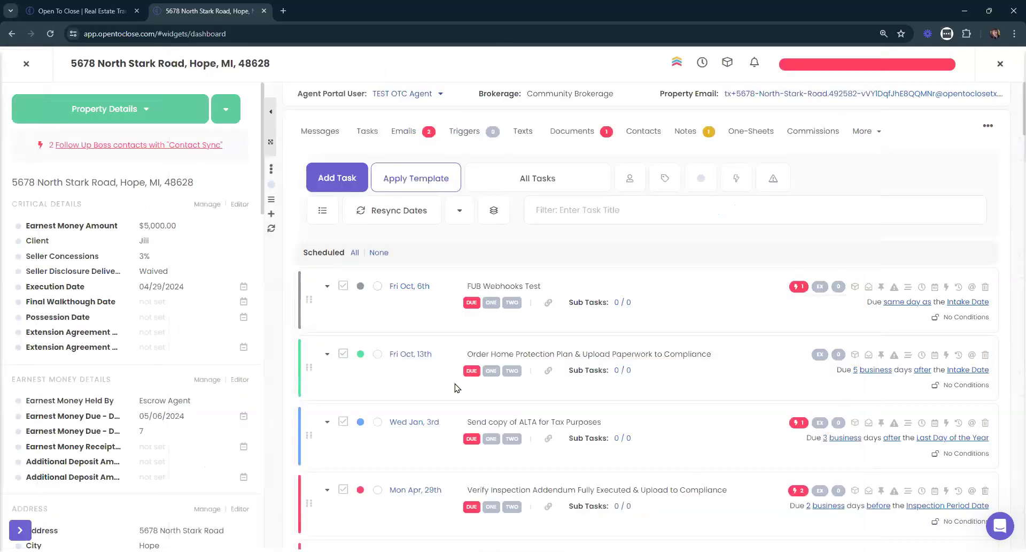
- Review the property's document folders with their file buttons and its scheduled tasks, then close the property
{"action": "left_click", "coordinate": [569, 134]}
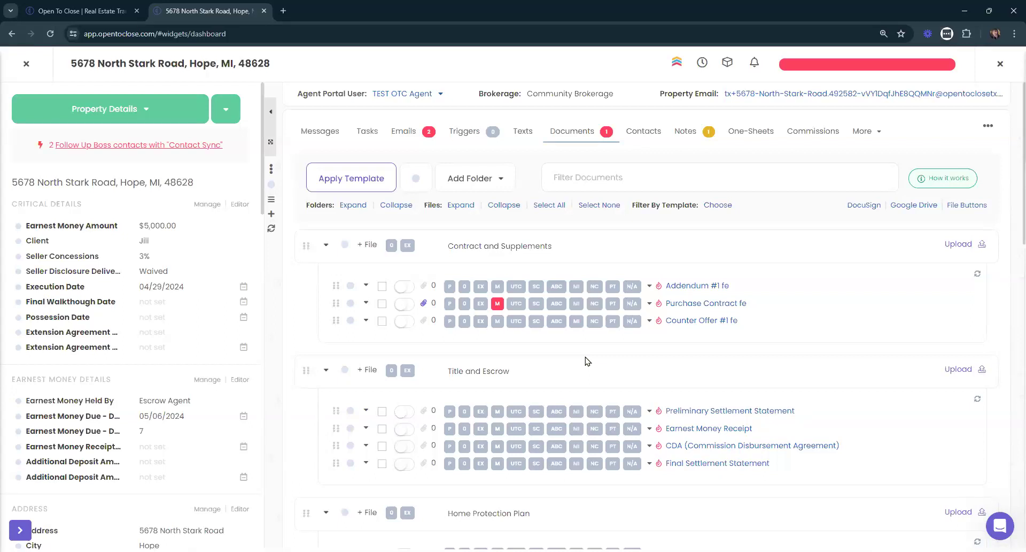
{"action": "left_click", "coordinate": [366, 132]}
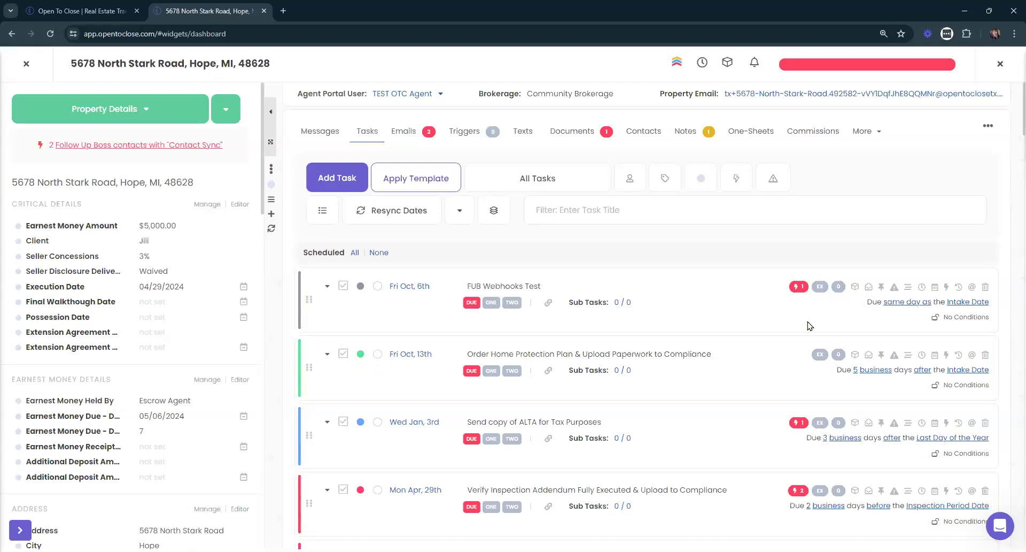
{"action": "scroll", "coordinate": [811, 325], "scroll_direction": "down", "scroll_amount": 3}
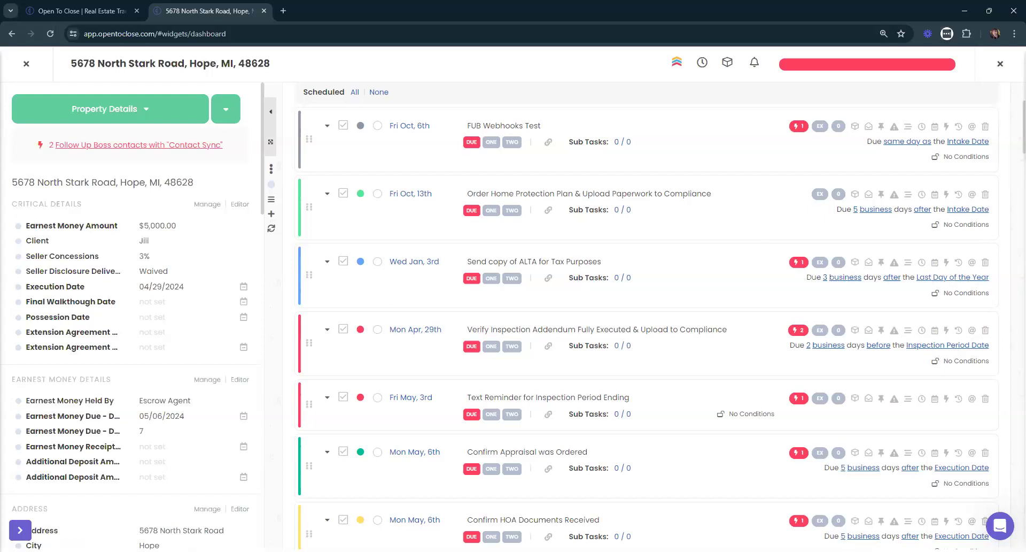
{"action": "scroll", "coordinate": [605, 208], "scroll_direction": "up", "scroll_amount": 3}
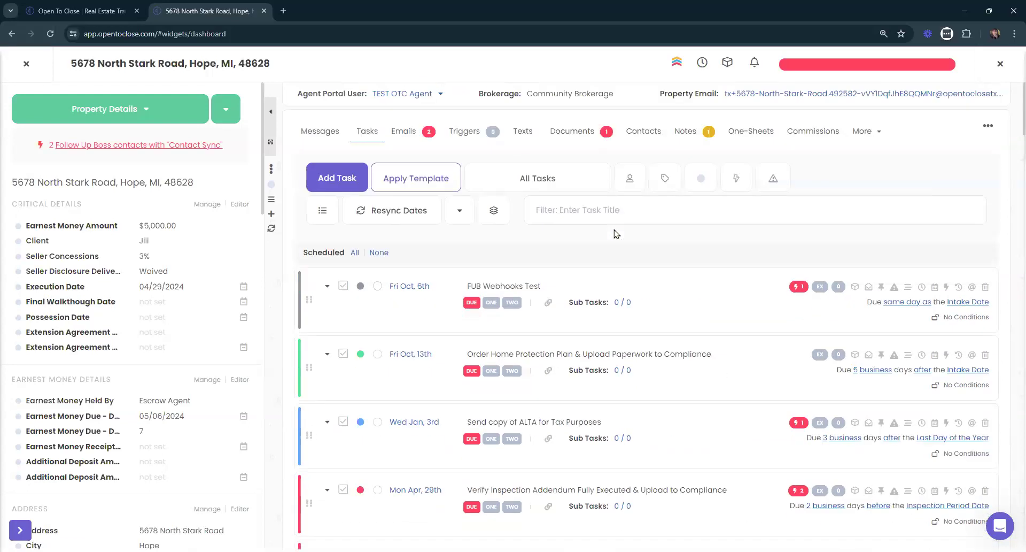
{"action": "left_click", "coordinate": [567, 138]}
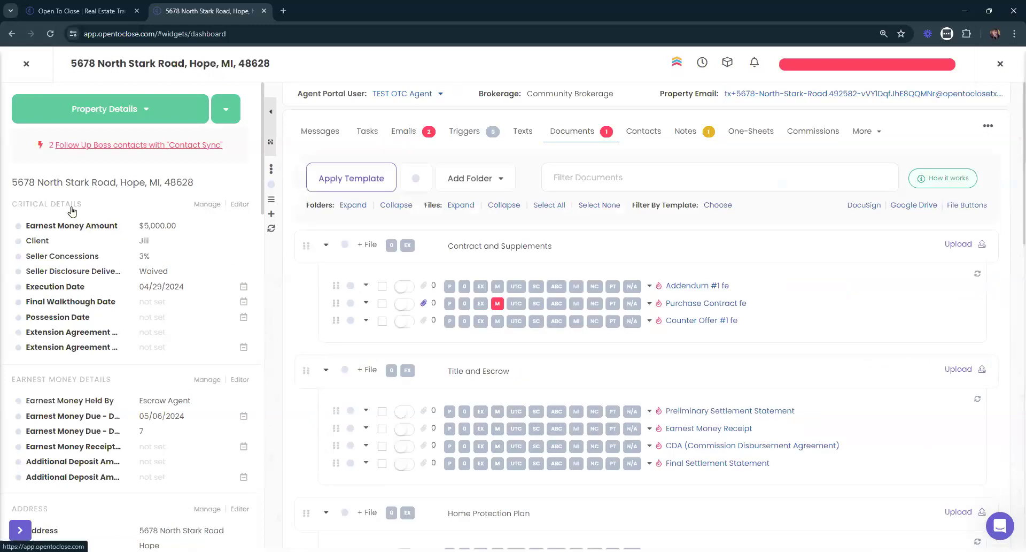
{"action": "left_click", "coordinate": [23, 61]}
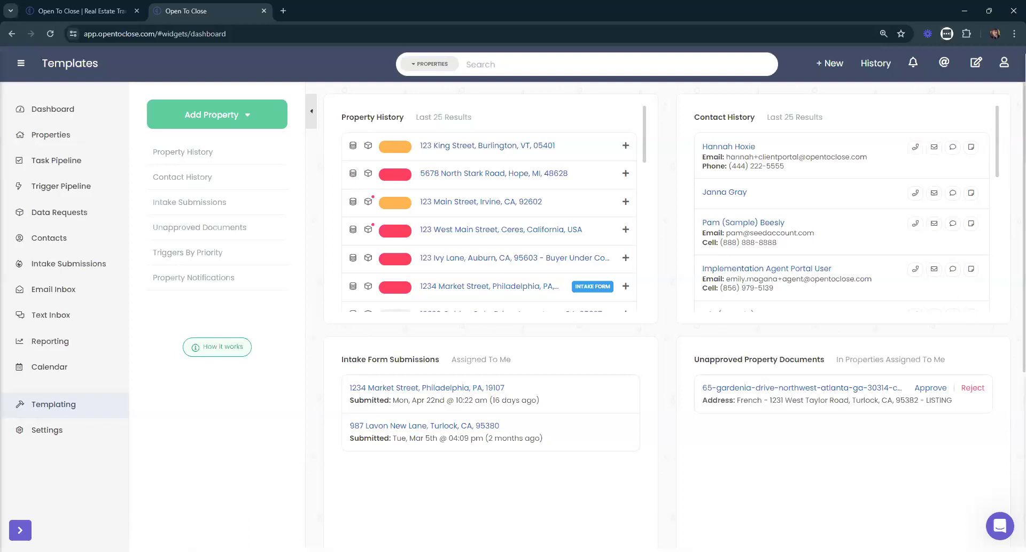
- Open the Support Center from the account options in the Open To Close app
{"action": "left_click", "coordinate": [65, 11]}
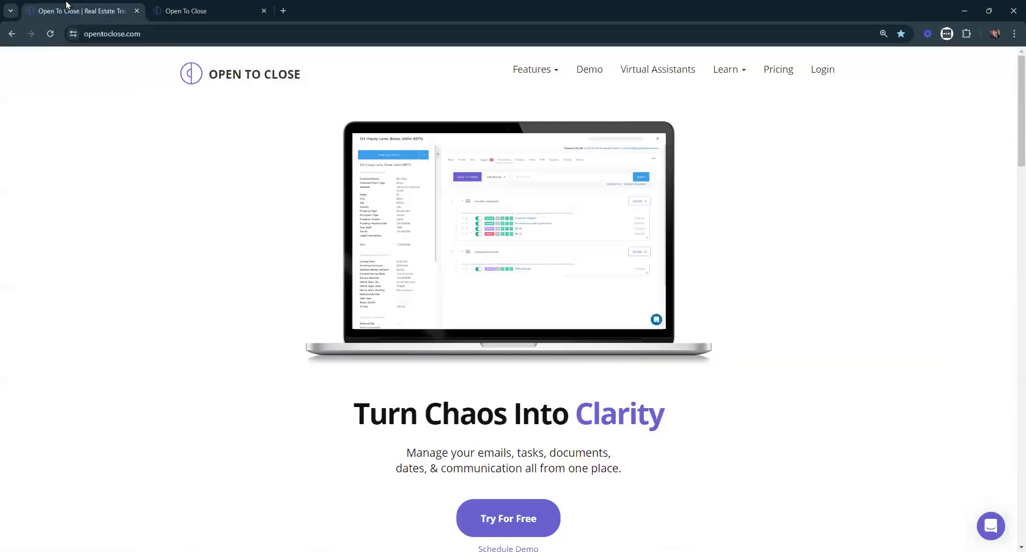
{"action": "key", "text": "ctrl+Tab"}
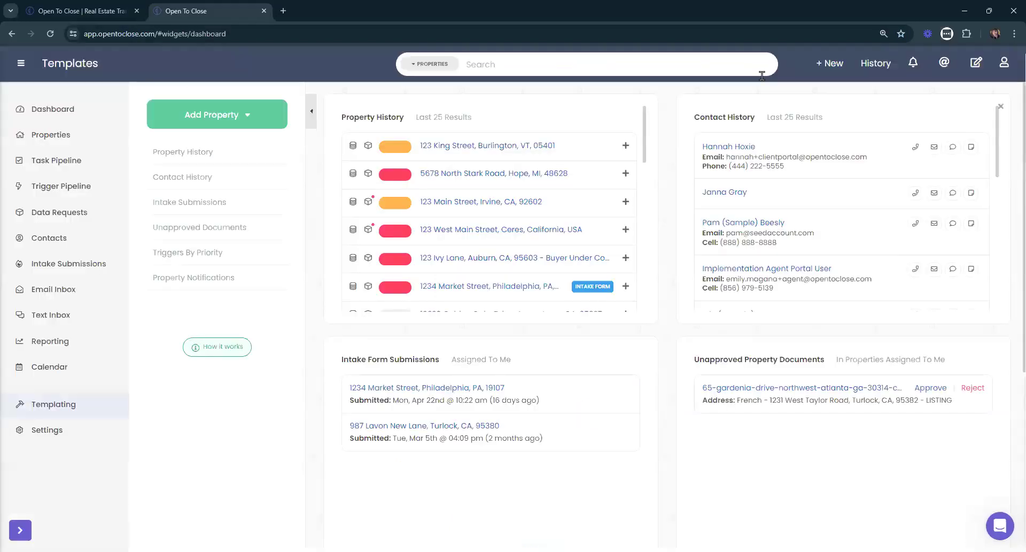
{"action": "left_click", "coordinate": [1004, 65]}
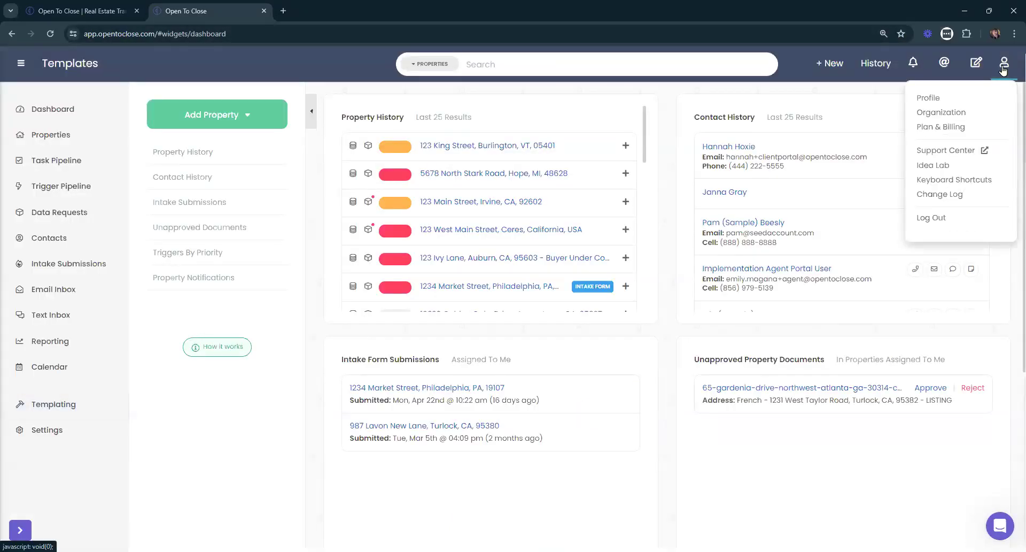
{"action": "left_click", "coordinate": [957, 150]}
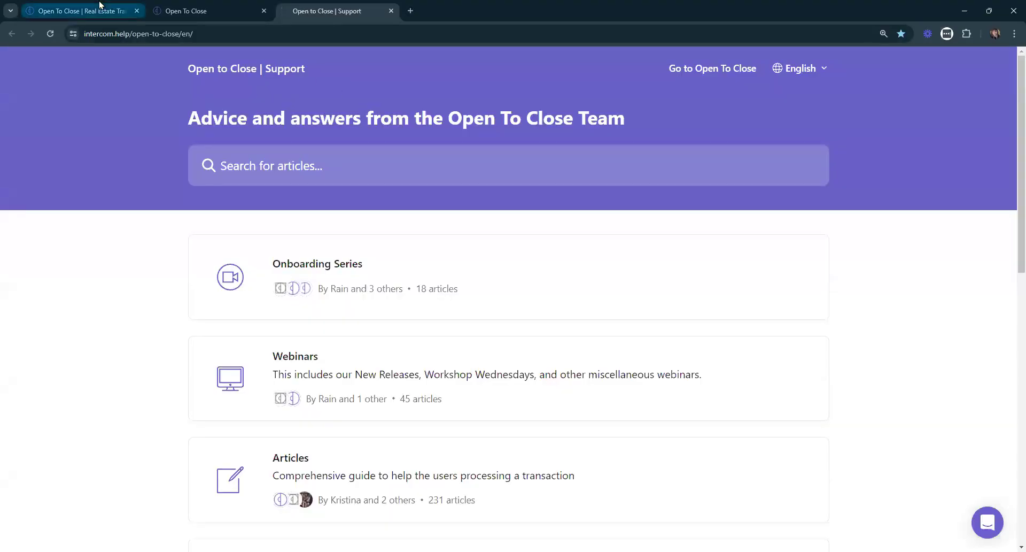
- Open the Help Guides from the website's Learn section, and close the duplicate support page
{"action": "left_click", "coordinate": [100, 5]}
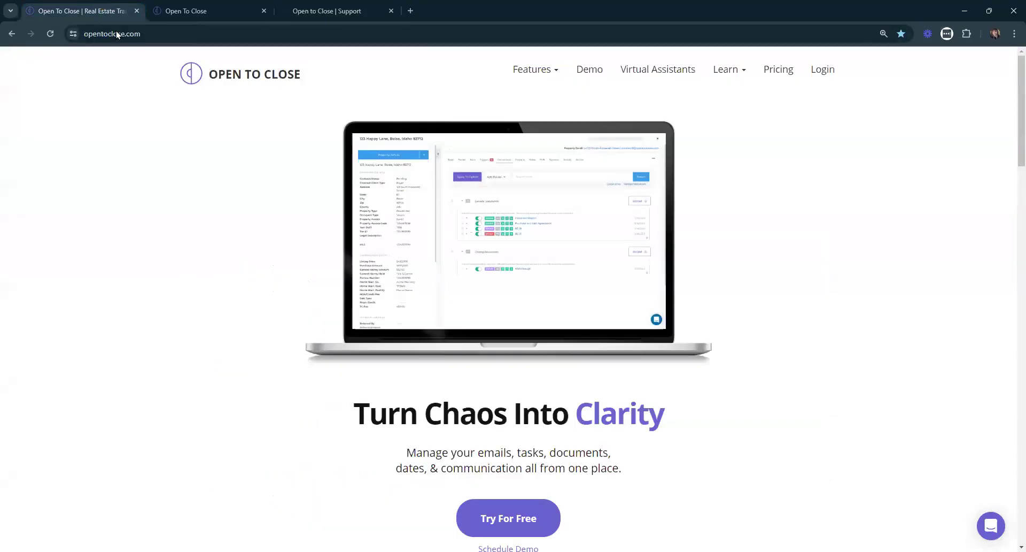
{"action": "left_click", "coordinate": [727, 71]}
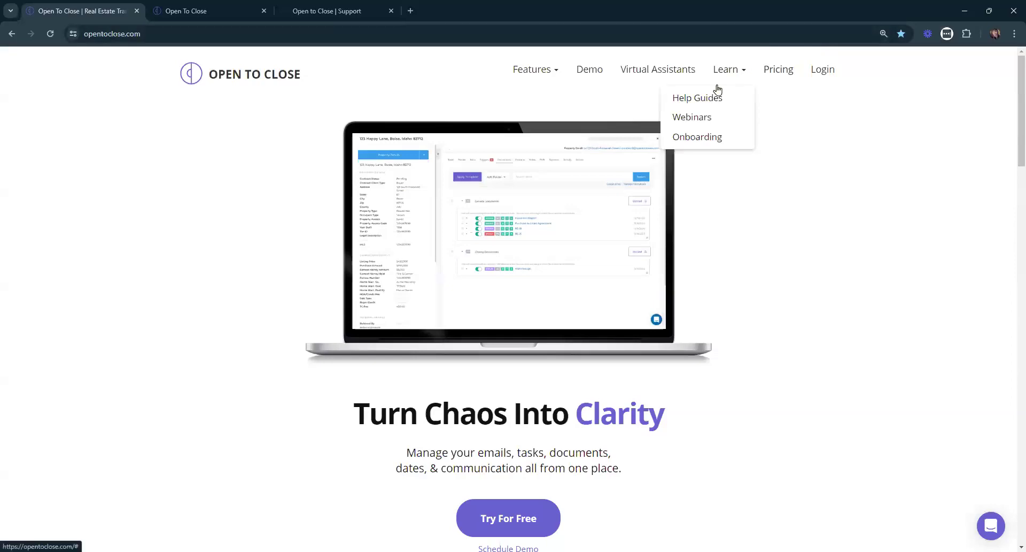
{"action": "left_click", "coordinate": [697, 99]}
{"action": "left_click", "coordinate": [425, 12]}
{"action": "left_click", "coordinate": [231, 11]}
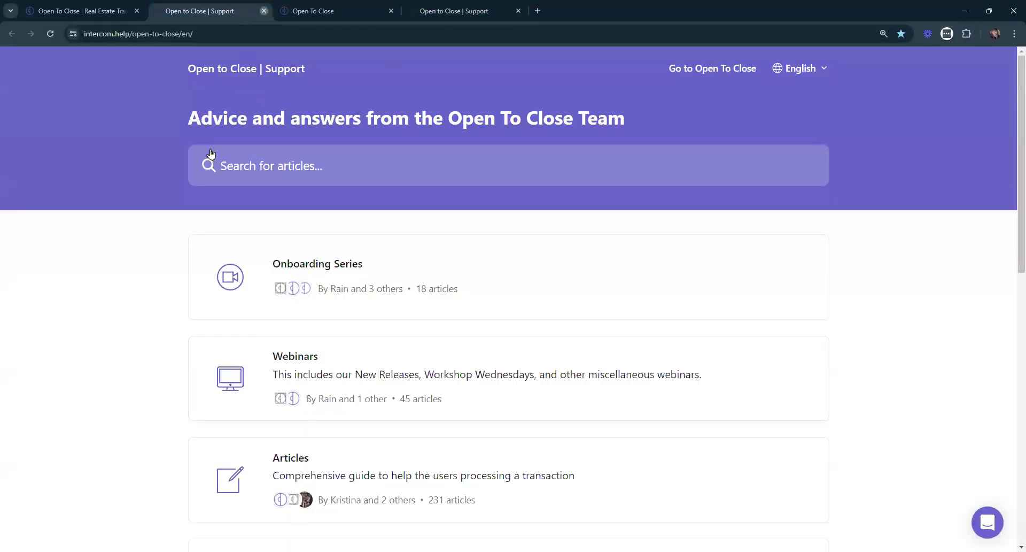
{"action": "left_click", "coordinate": [265, 10]}
- Search the support articles for "wednesday workshop"
{"action": "left_click", "coordinate": [297, 11]}
{"action": "left_click", "coordinate": [342, 165]}
{"action": "type", "text": "wednesday wo"}
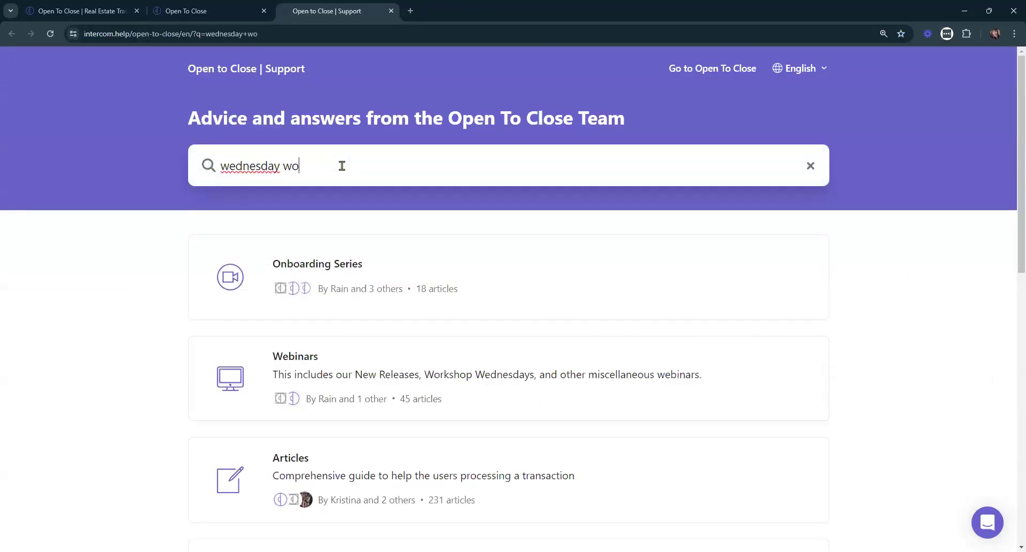
{"action": "type", "text": "rksh"}
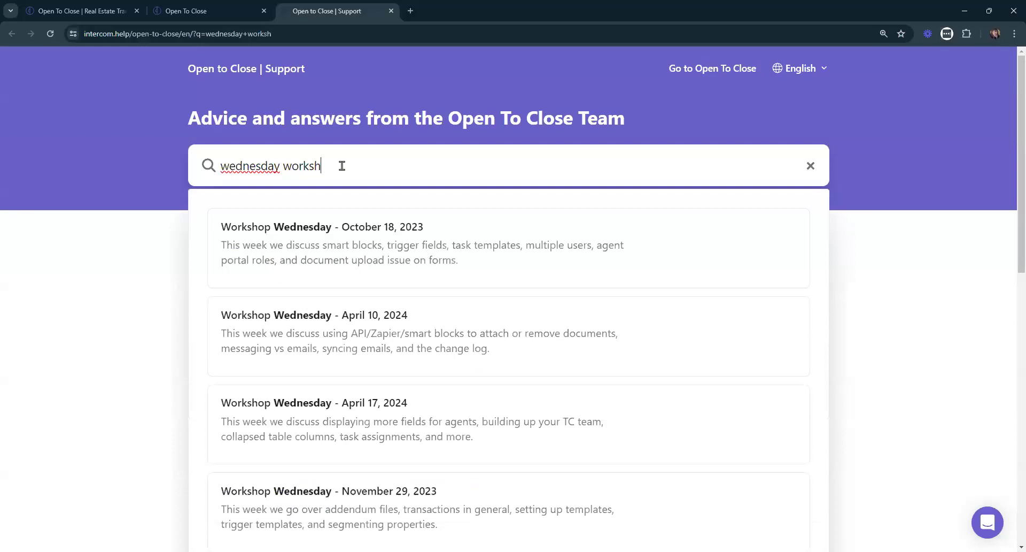
{"action": "type", "text": "op"}
{"action": "key", "text": "Return"}
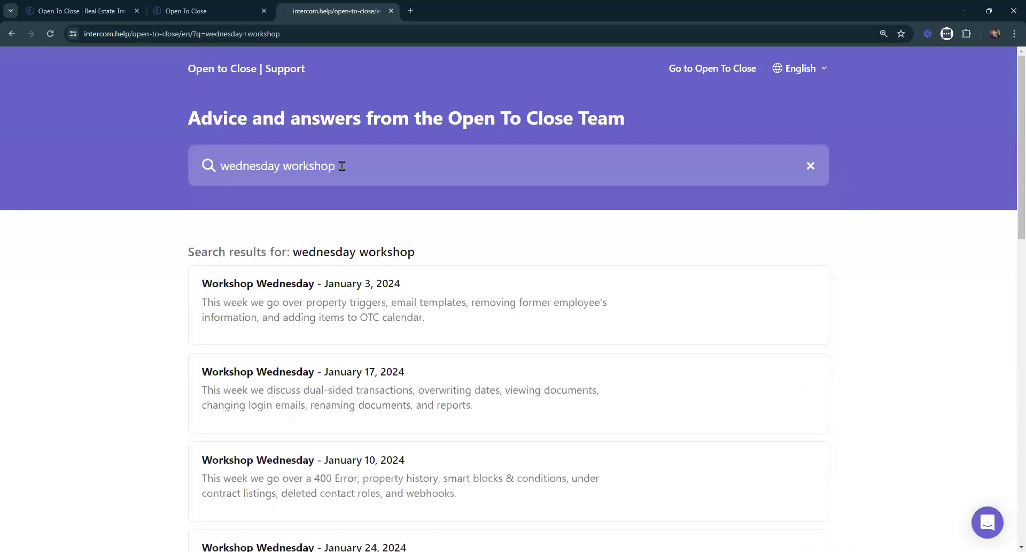
- Open the Workshop Wednesday - January 3, 2024 article and browse the Workshop Wednesdays collection it belongs to
{"action": "left_click", "coordinate": [348, 290]}
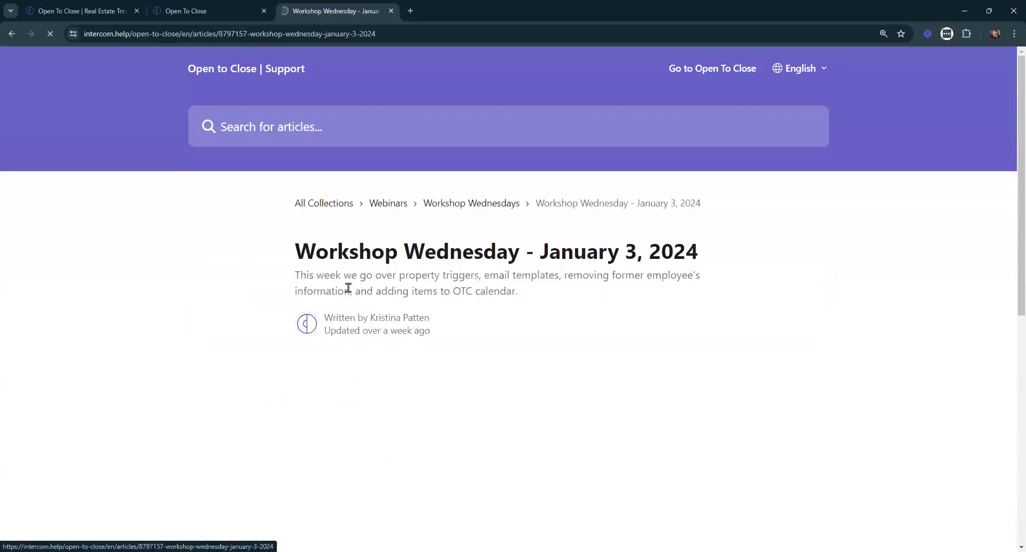
{"action": "left_click", "coordinate": [477, 203]}
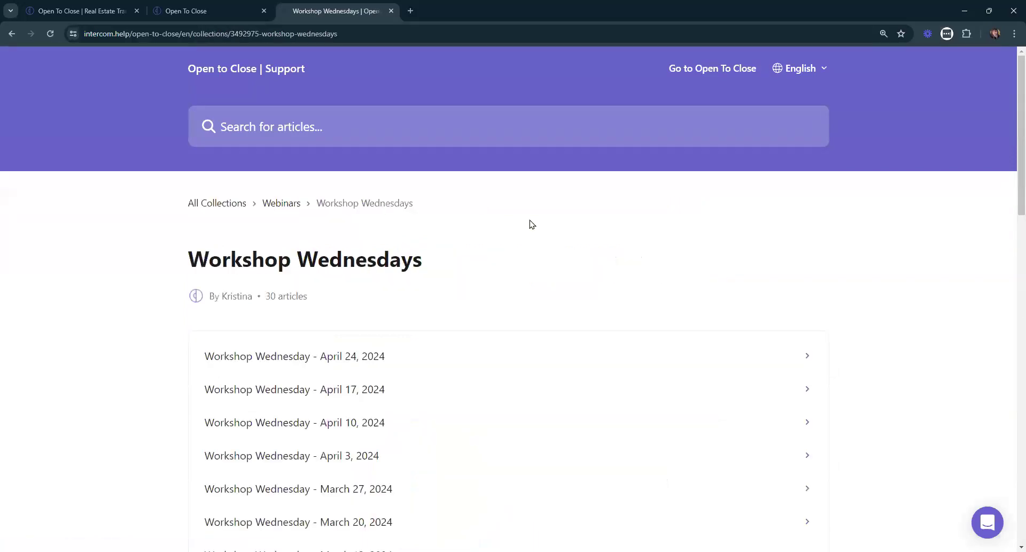
{"action": "scroll", "coordinate": [612, 292], "scroll_direction": "down", "scroll_amount": 5}
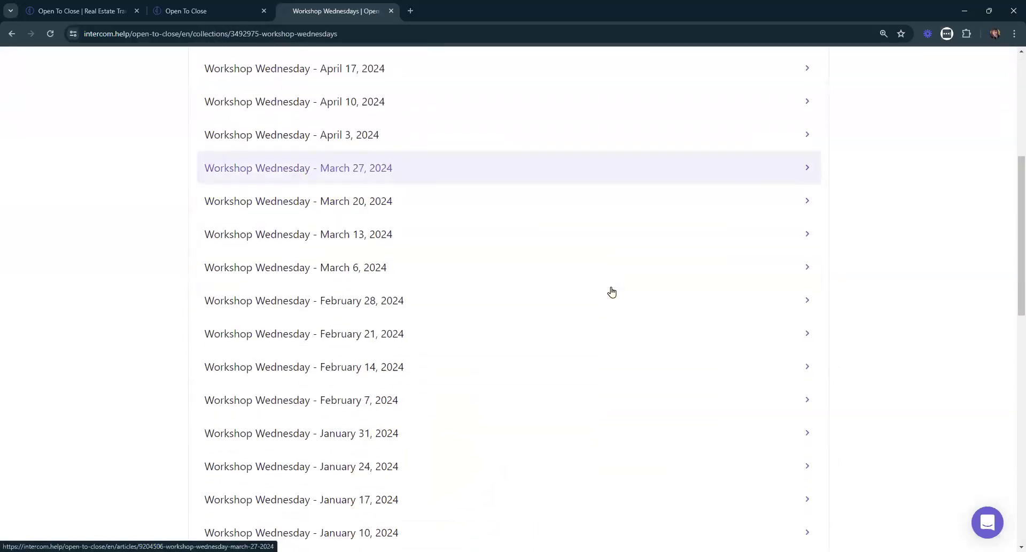
{"action": "scroll", "coordinate": [612, 291], "scroll_direction": "down", "scroll_amount": 3}
{"action": "scroll", "coordinate": [612, 291], "scroll_direction": "up", "scroll_amount": 5}
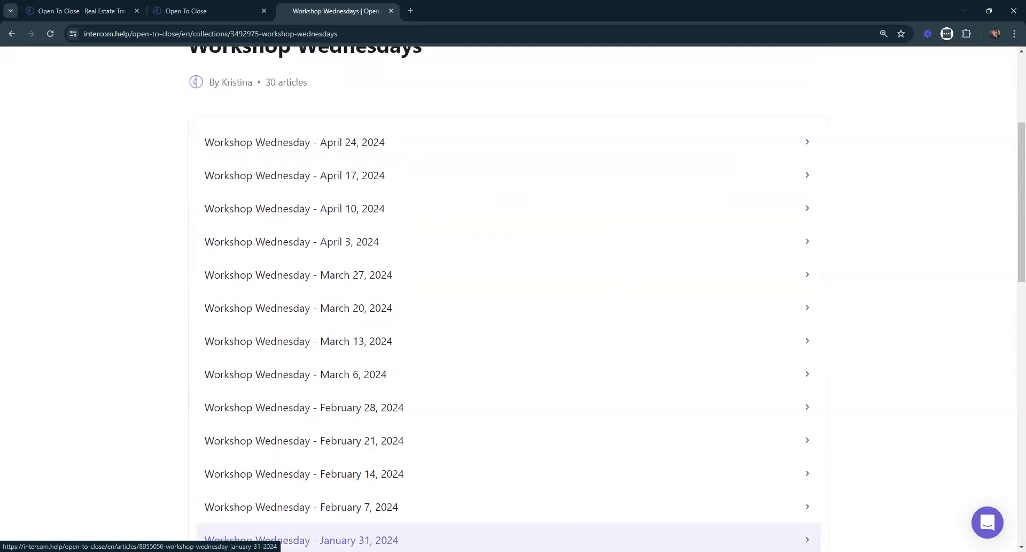
{"action": "scroll", "coordinate": [513, 299], "scroll_direction": "up", "scroll_amount": 4}
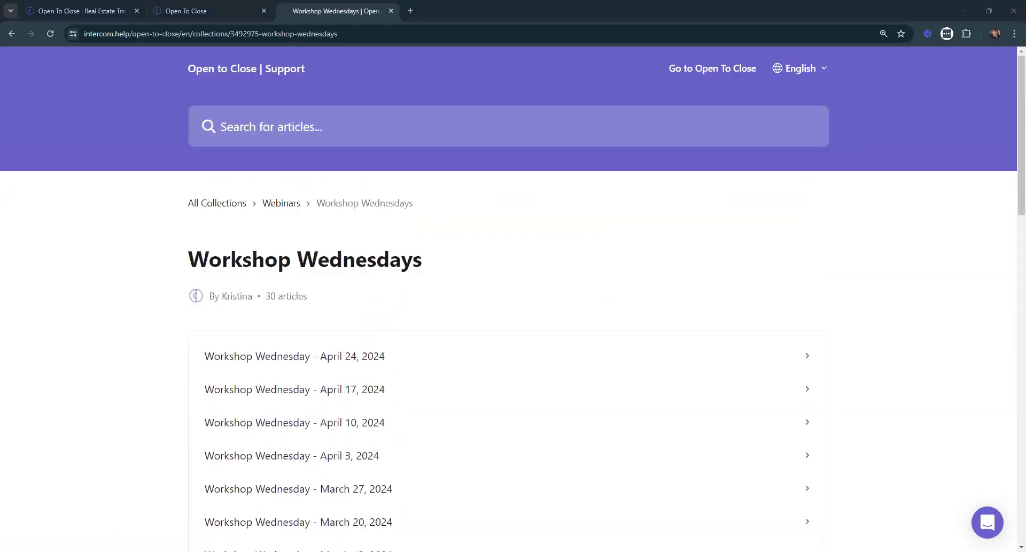
{"action": "scroll", "coordinate": [453, 243], "scroll_direction": "down", "scroll_amount": 1}
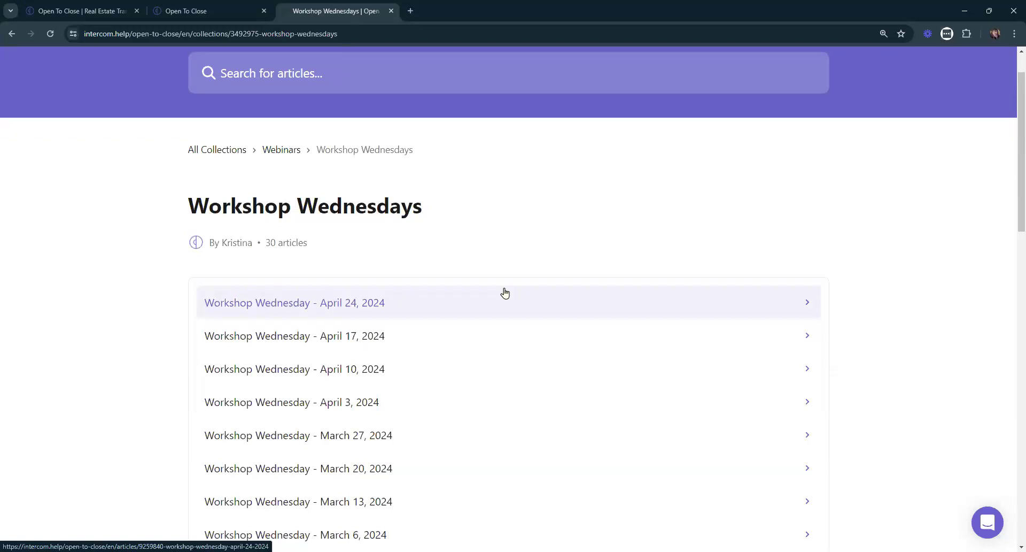
- Open the Workshop Wednesday - April 24, 2024 article and play its video in full screen
{"action": "left_click", "coordinate": [368, 303]}
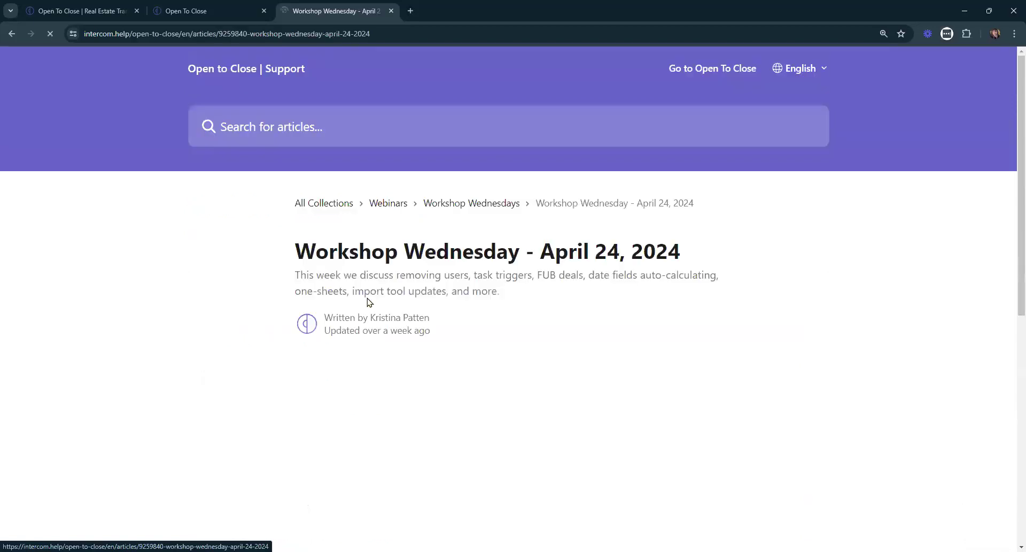
{"action": "scroll", "coordinate": [540, 286], "scroll_direction": "down", "scroll_amount": 2}
{"action": "scroll", "coordinate": [804, 399], "scroll_direction": "down", "scroll_amount": 2}
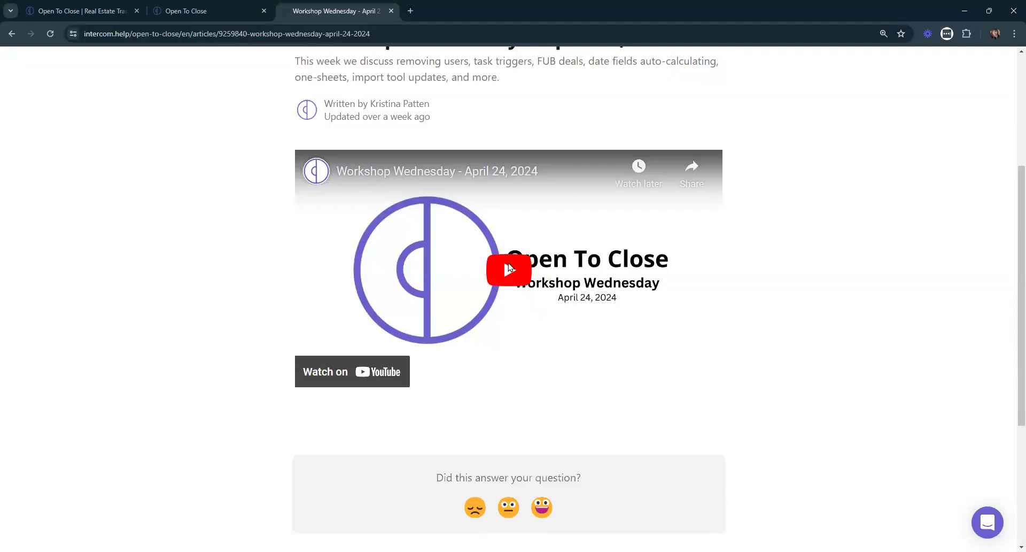
{"action": "left_click", "coordinate": [509, 266]}
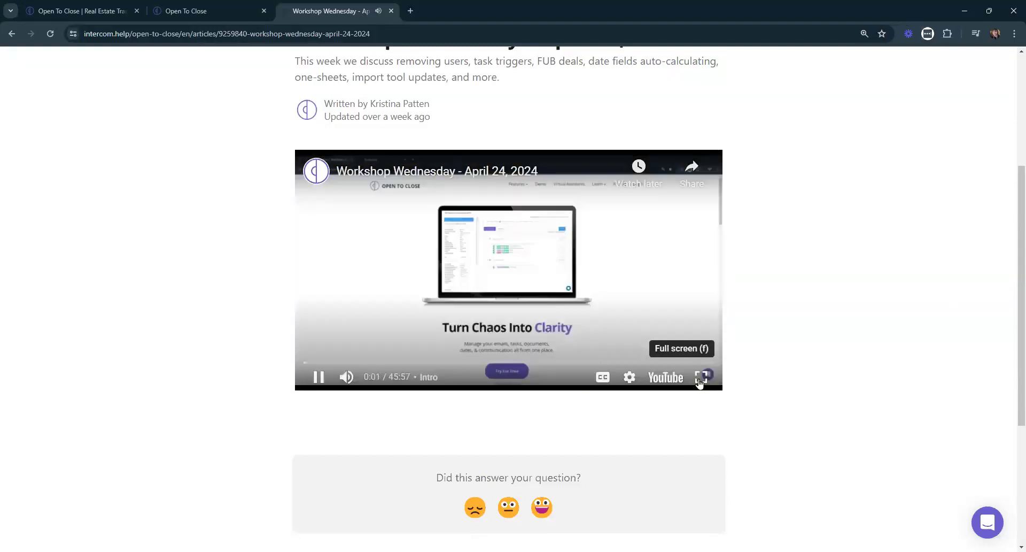
{"action": "left_click", "coordinate": [700, 378]}
- Pause the workshop video, preview its chapters along the timeline, and return to the Workshop Wednesdays collection
{"action": "left_click", "coordinate": [64, 522]}
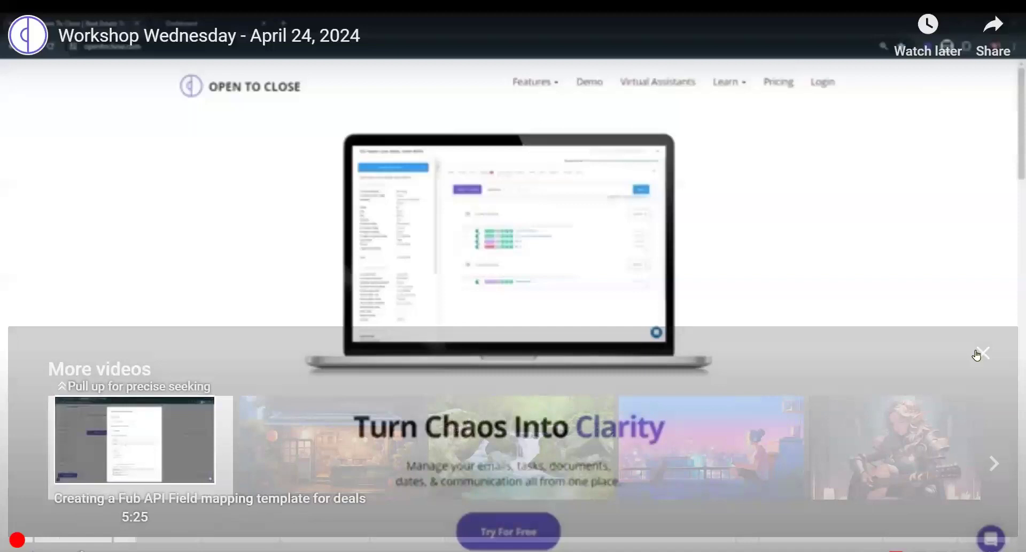
{"action": "left_click", "coordinate": [981, 353]}
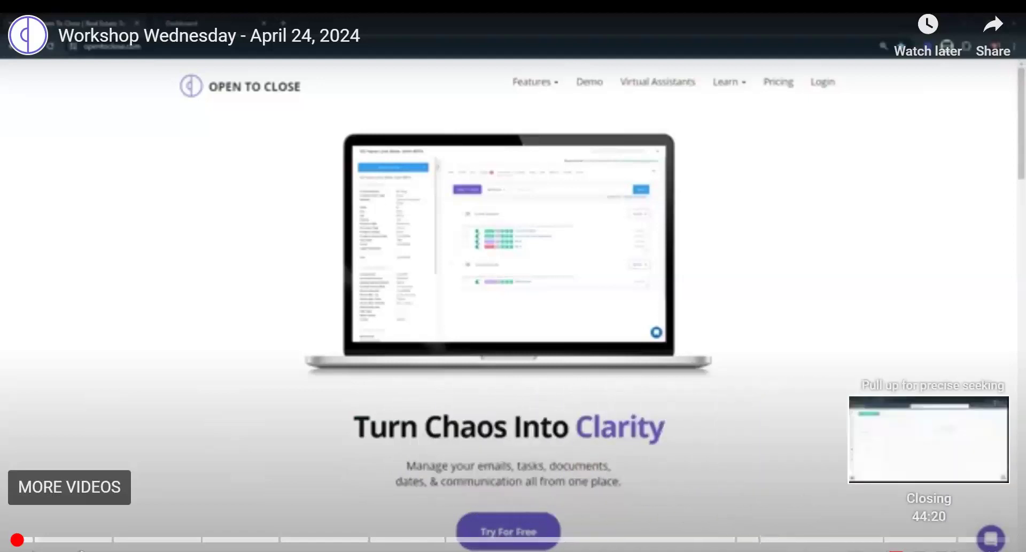
{"action": "left_click", "coordinate": [1004, 539]}
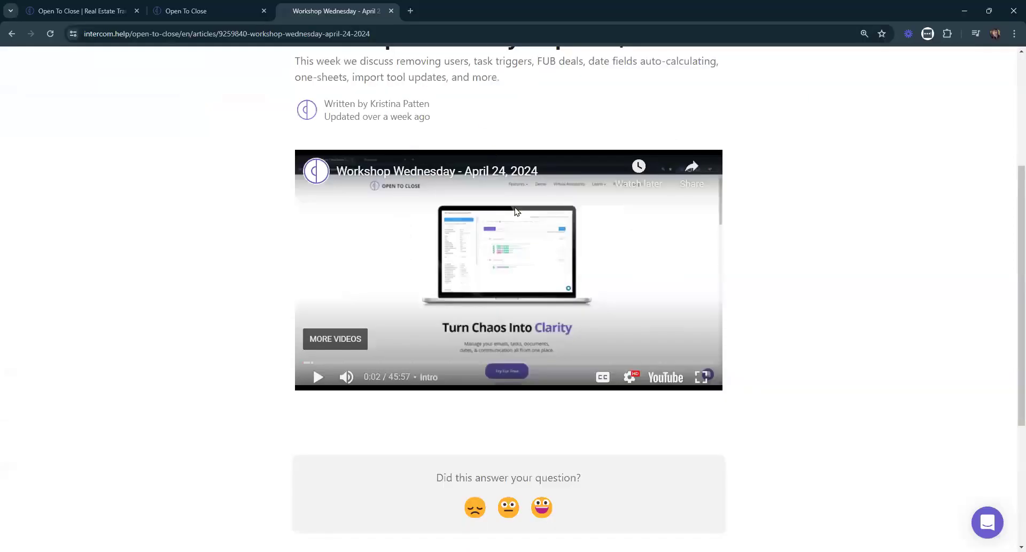
{"action": "scroll", "coordinate": [515, 213], "scroll_direction": "up", "scroll_amount": 5}
{"action": "left_click", "coordinate": [487, 202]}
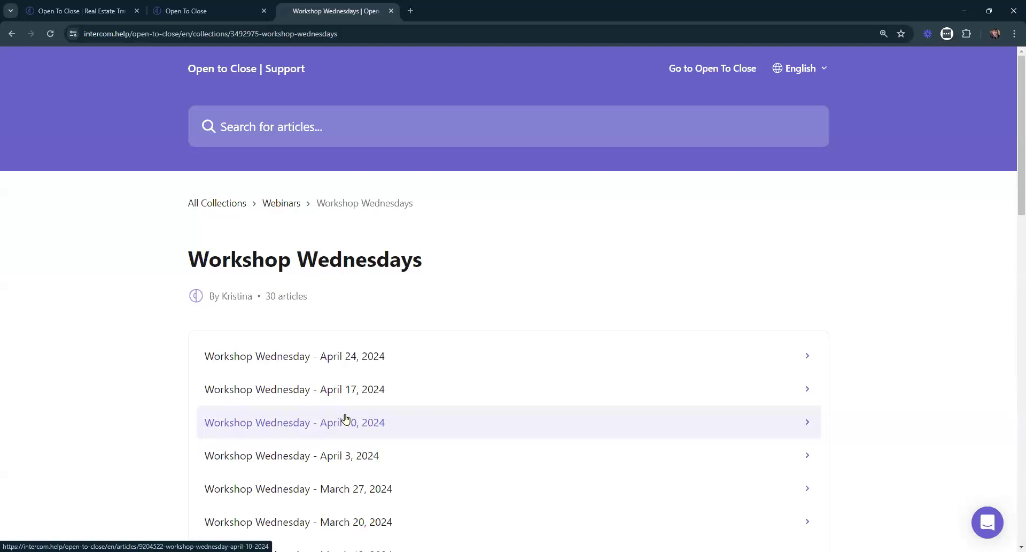
- Review the topic summary of the Workshop Wednesday - April 3, 2024 article, and return to the collection
{"action": "left_click", "coordinate": [328, 455]}
{"action": "scroll", "coordinate": [822, 263], "scroll_direction": "down", "scroll_amount": 3}
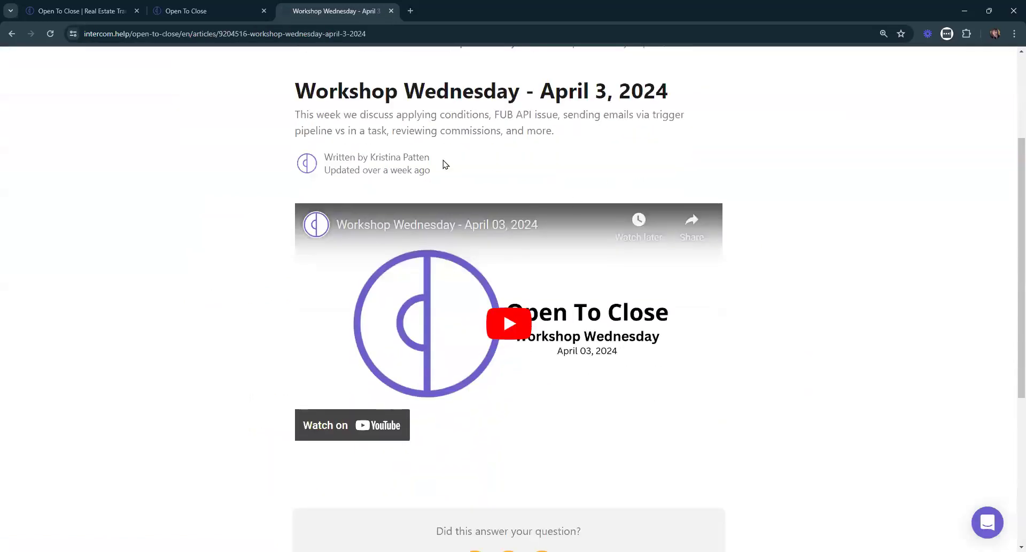
{"action": "left_click_drag", "start_coordinate": [292, 110], "coordinate": [635, 142]}
{"action": "left_click", "coordinate": [583, 130]}
{"action": "scroll", "coordinate": [568, 158], "scroll_direction": "up", "scroll_amount": 2}
{"action": "scroll", "coordinate": [570, 159], "scroll_direction": "up", "scroll_amount": 2}
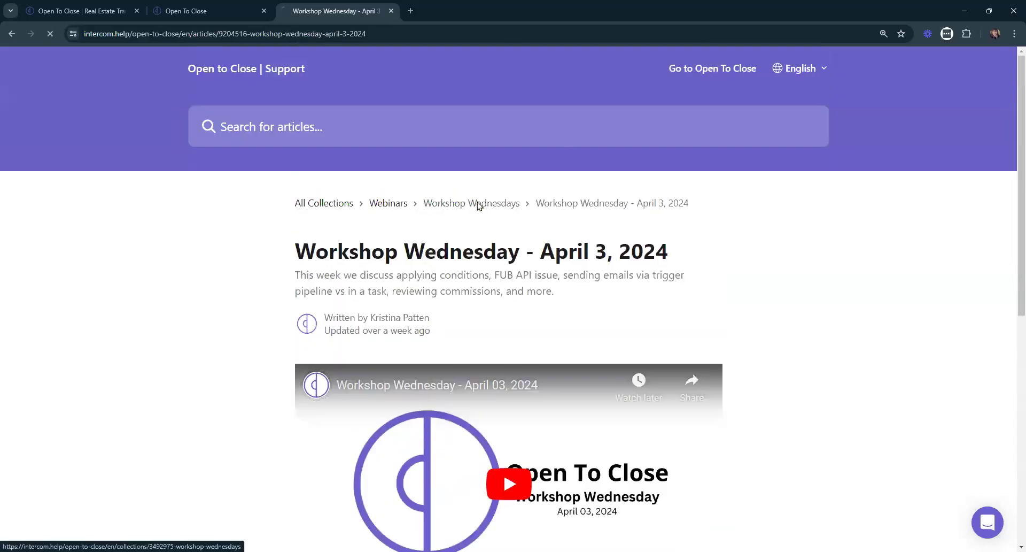
{"action": "left_click", "coordinate": [476, 204]}
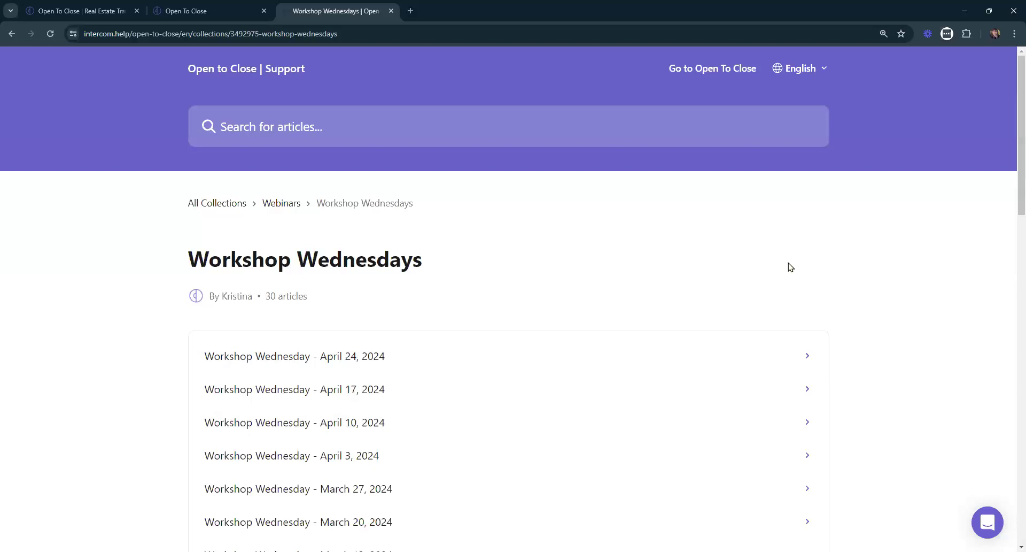
- Return to the Open To Close dashboard, close the support page, and collapse the main navigation
{"action": "left_click", "coordinate": [192, 6]}
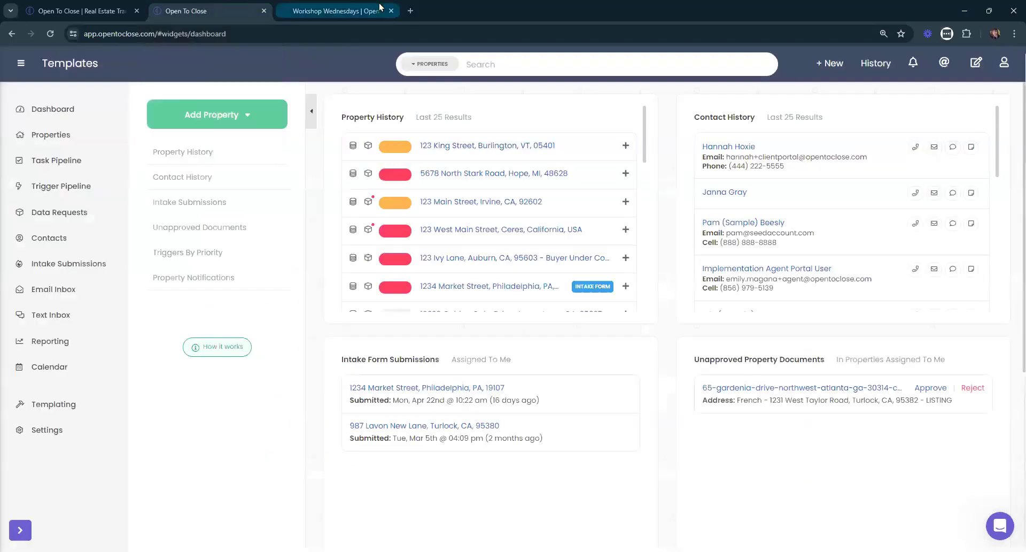
{"action": "left_click", "coordinate": [392, 10]}
{"action": "left_click", "coordinate": [20, 64]}
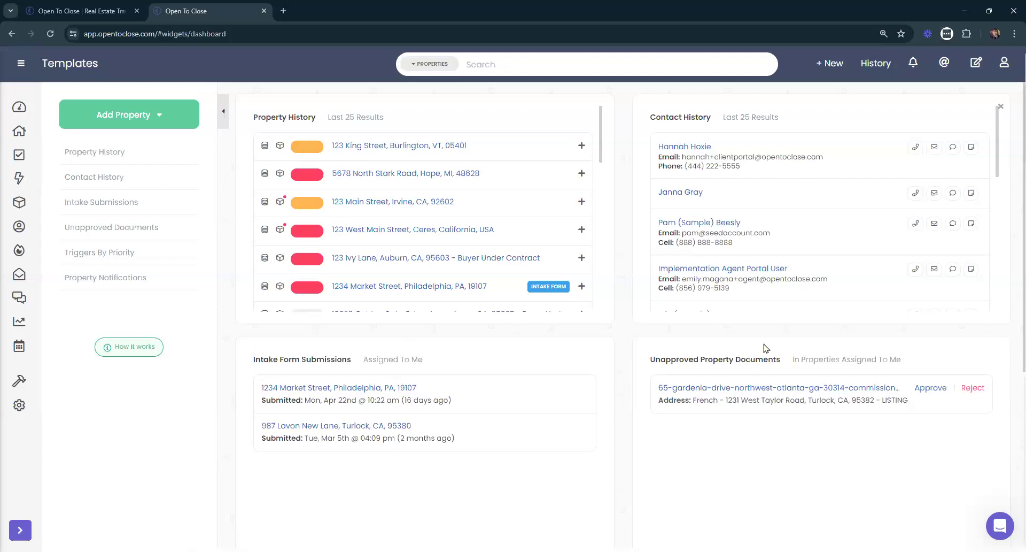
- Open the Buyer Main Under Contract Tasks (OTC2) task template from the Template Editor for review
{"action": "mouse_move", "coordinate": [31, 405]}
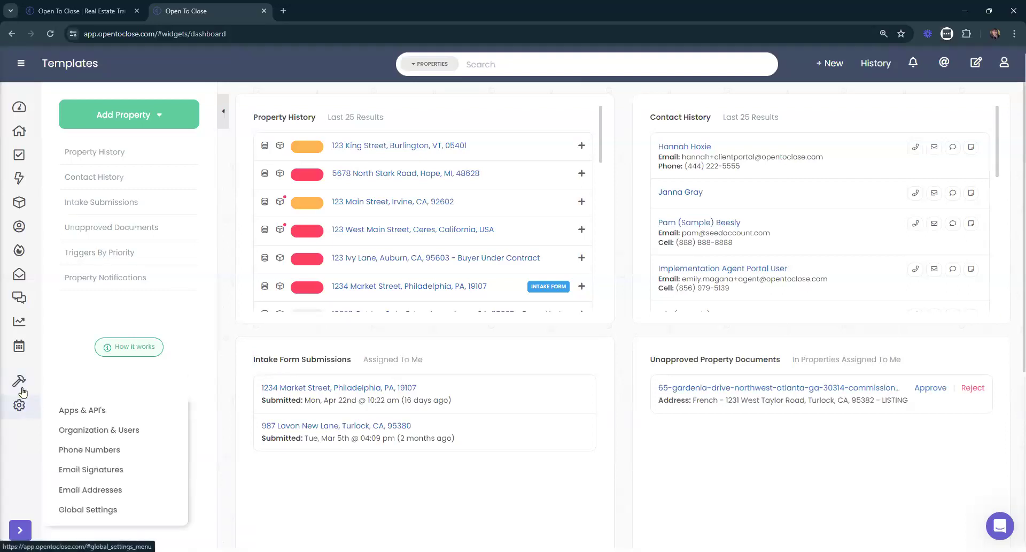
{"action": "left_click", "coordinate": [64, 389]}
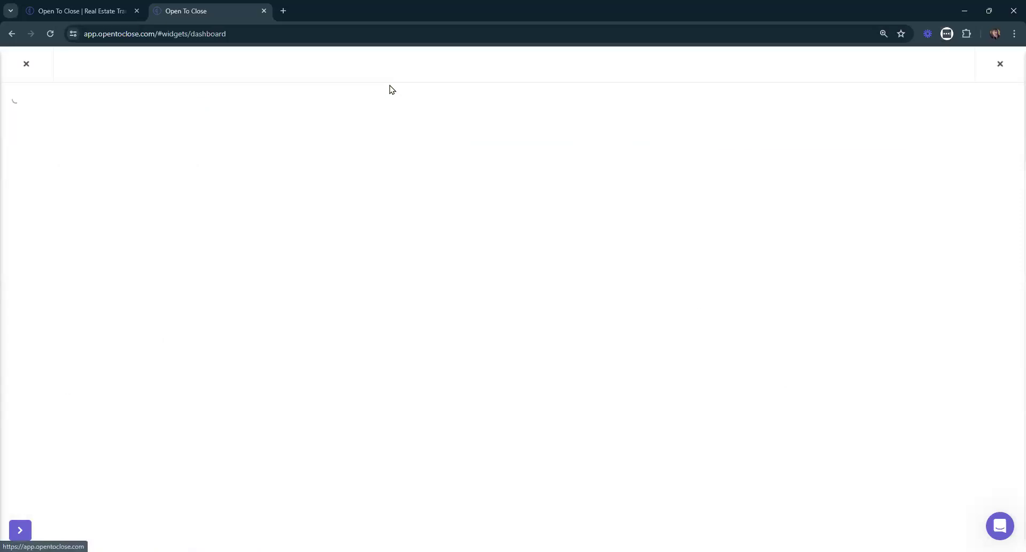
{"action": "left_click", "coordinate": [53, 161]}
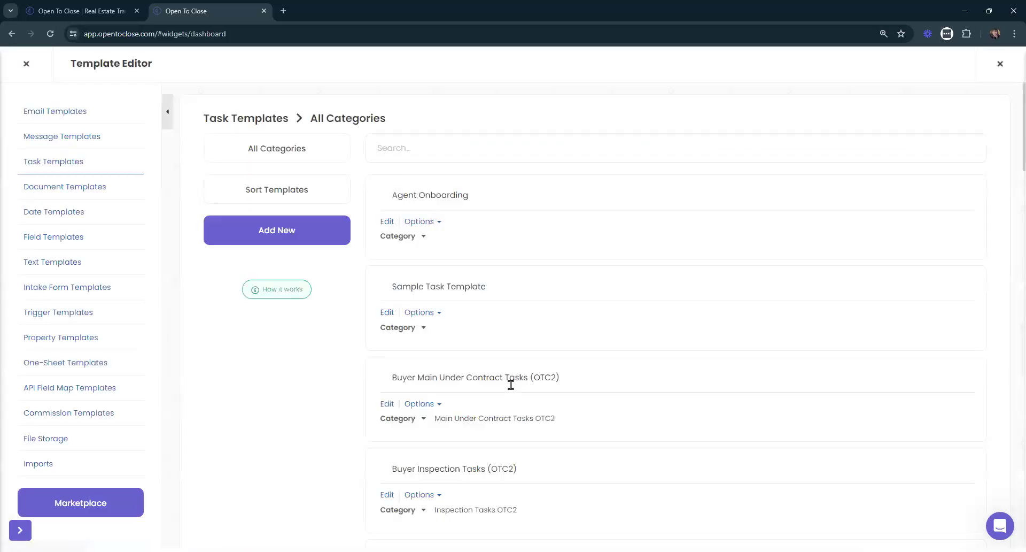
{"action": "scroll", "coordinate": [511, 385], "scroll_direction": "down", "scroll_amount": 1}
{"action": "left_click", "coordinate": [385, 350]}
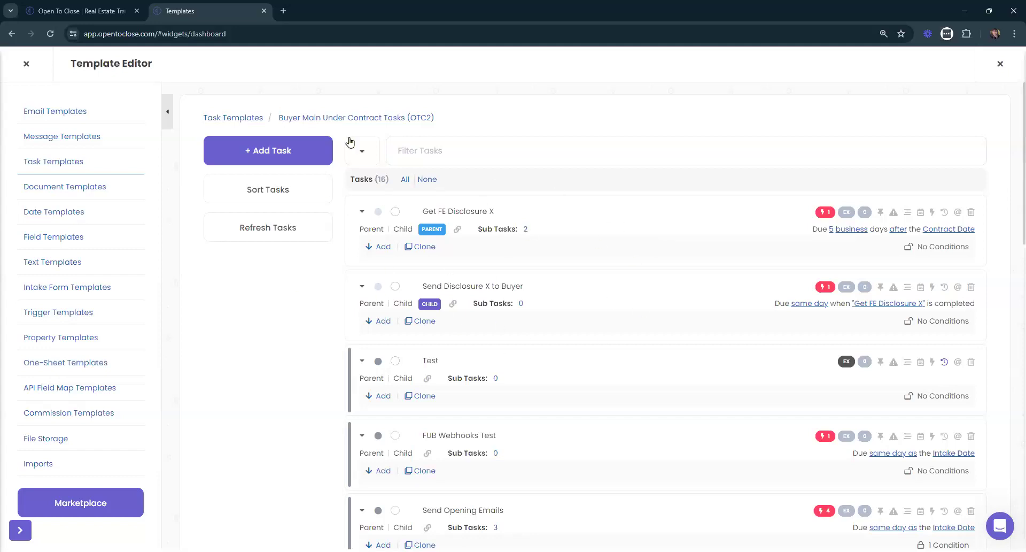
- Open the Buyer HOA Tasks (OTC2) task template and show the triggers of its Confirm HOA Documents Received task
{"action": "left_click", "coordinate": [216, 121]}
{"action": "scroll", "coordinate": [534, 241], "scroll_direction": "down", "scroll_amount": 8}
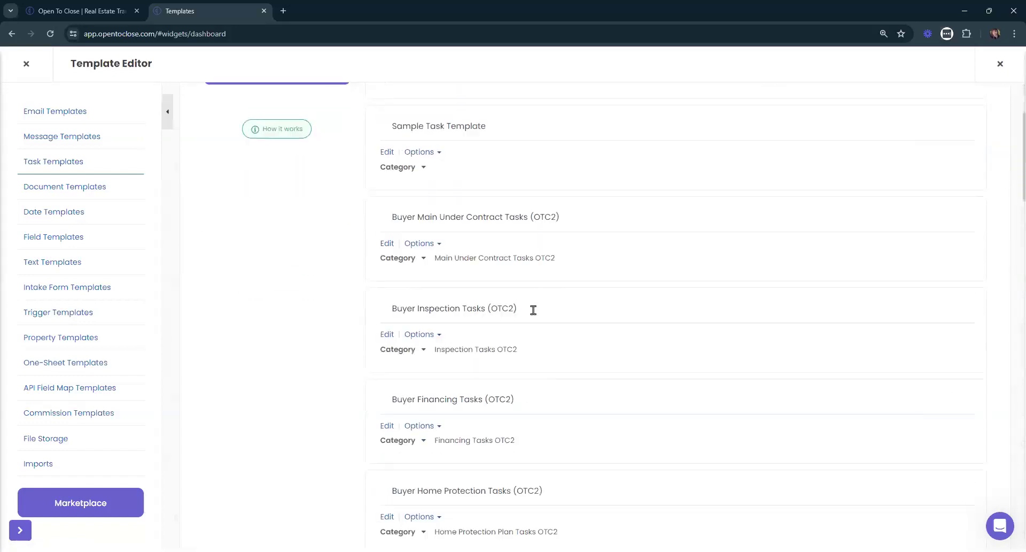
{"action": "left_click", "coordinate": [387, 342]}
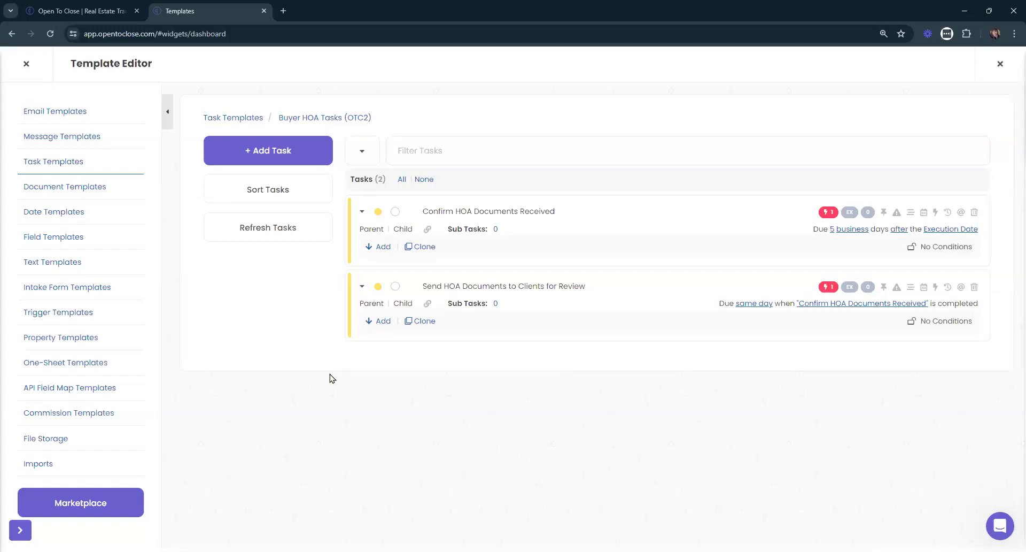
{"action": "left_click", "coordinate": [827, 216]}
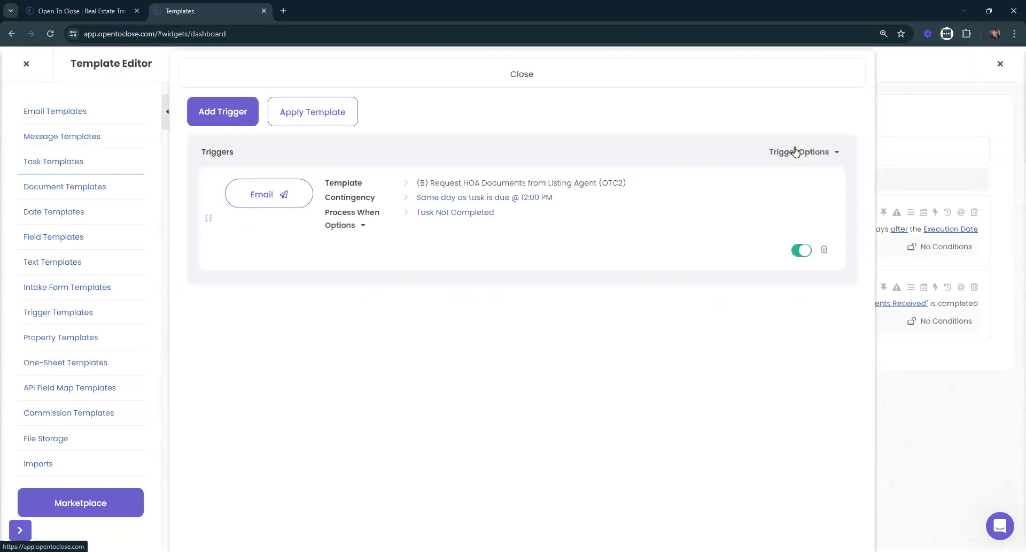
- Review the trigger options of the Confirm HOA Documents Received task and of the Send HOA Documents to Clients for Review task
{"action": "left_click", "coordinate": [799, 152]}
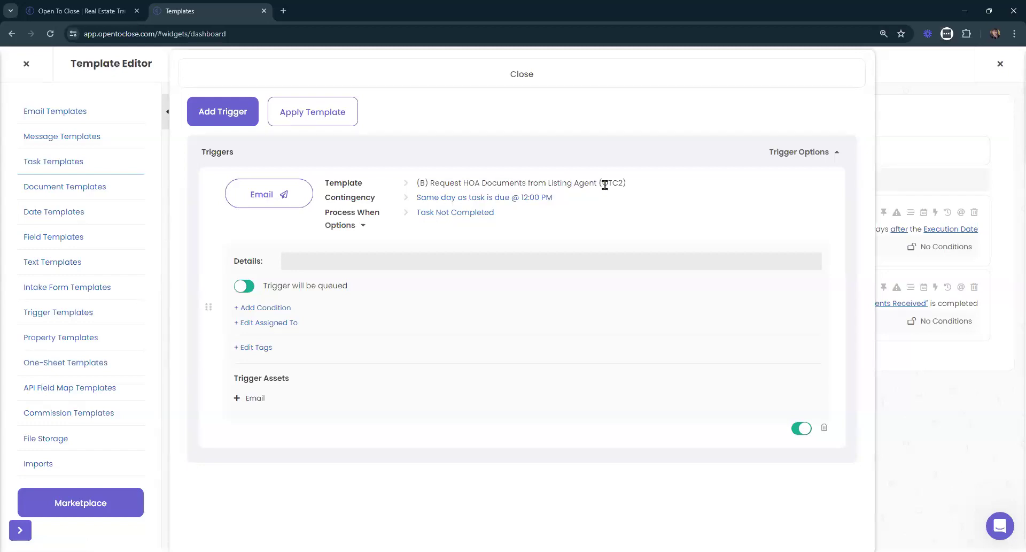
{"action": "left_click", "coordinate": [649, 80]}
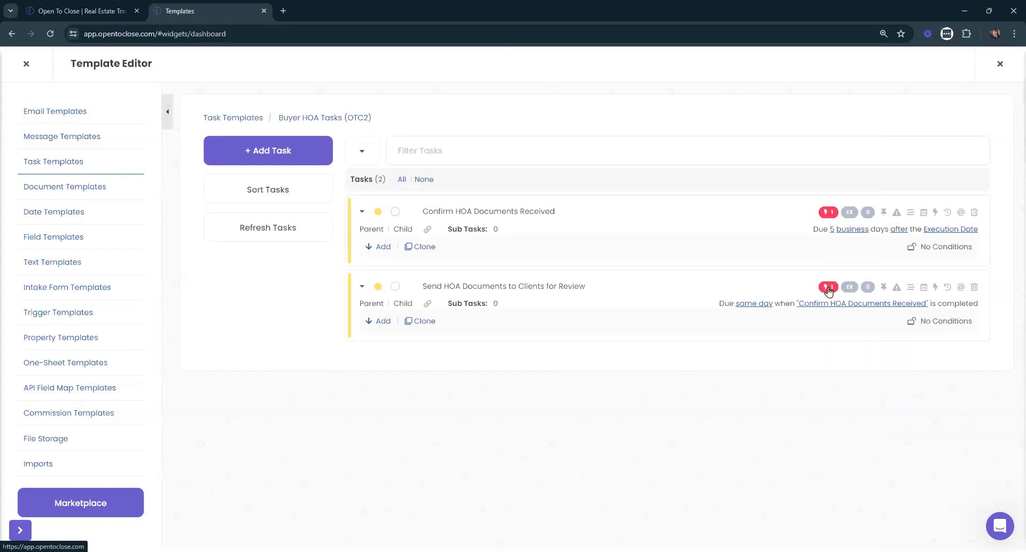
{"action": "left_click", "coordinate": [833, 287]}
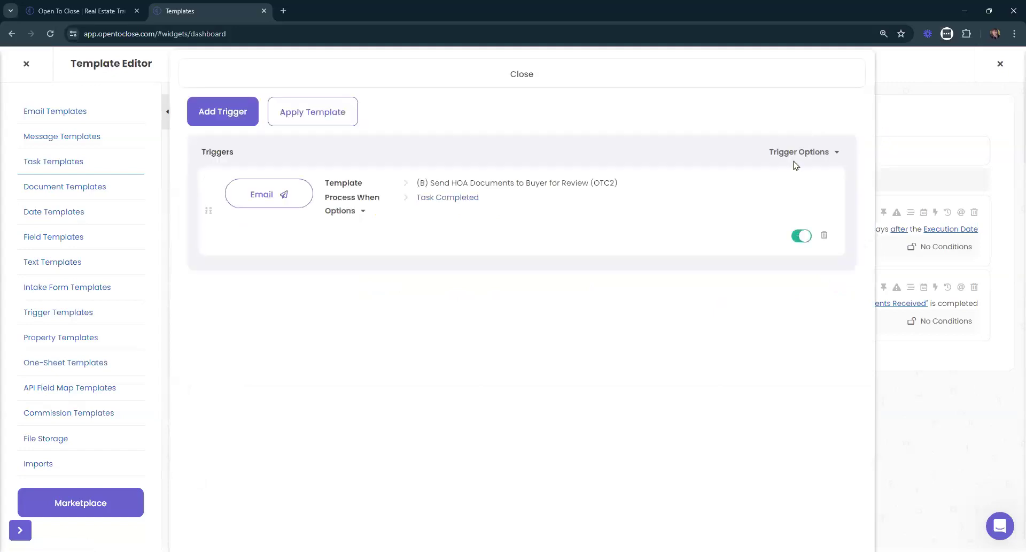
{"action": "left_click", "coordinate": [778, 153]}
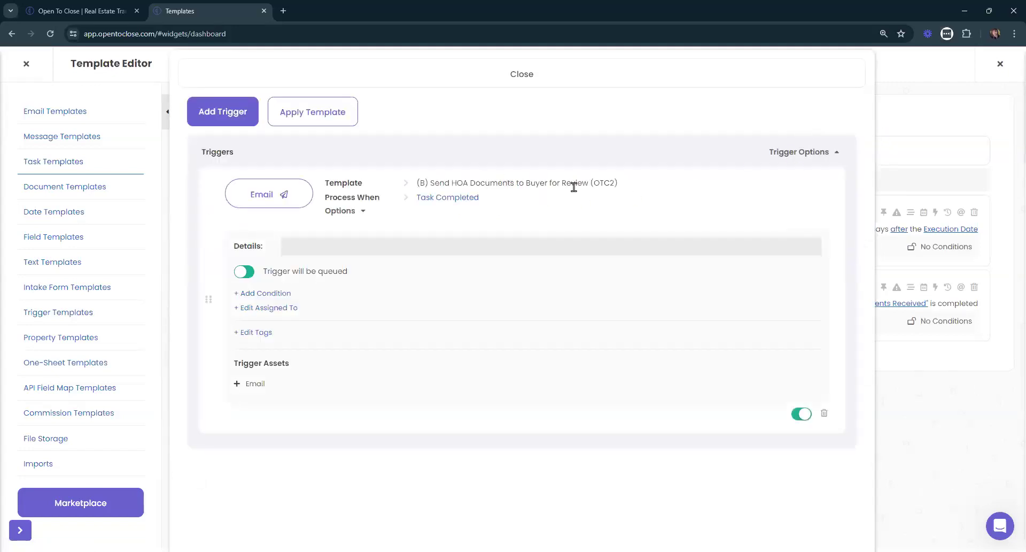
{"action": "left_click", "coordinate": [583, 77]}
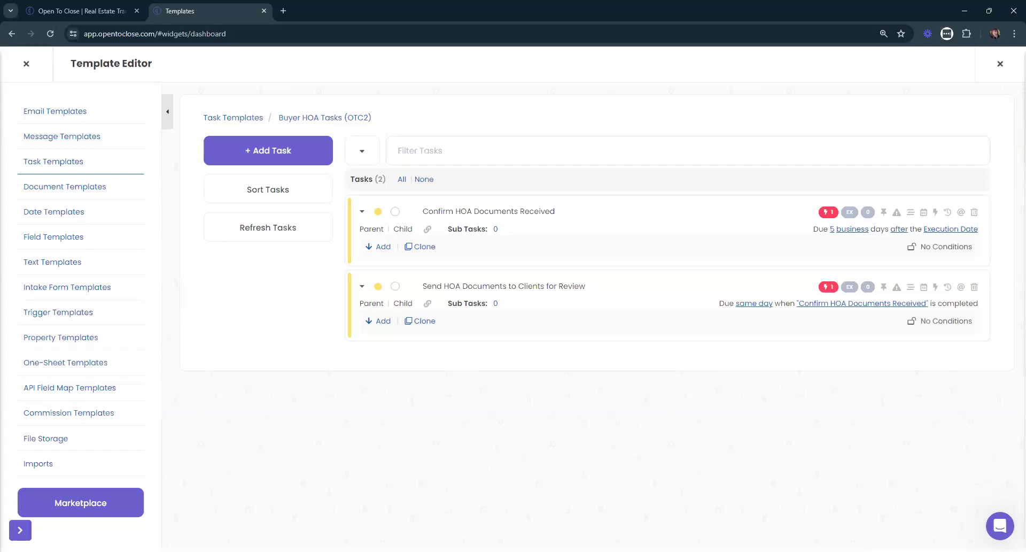
- Leave the Buyer HOA Tasks template, open the HOA Triggers (B) trigger template, and show its email trigger's conditions and details
{"action": "left_click", "coordinate": [231, 119]}
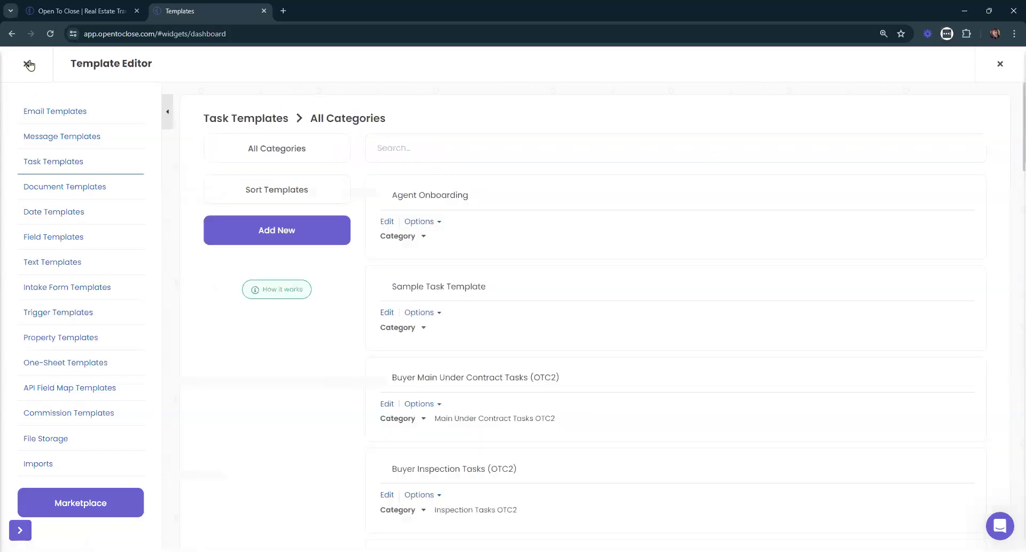
{"action": "left_click", "coordinate": [28, 64]}
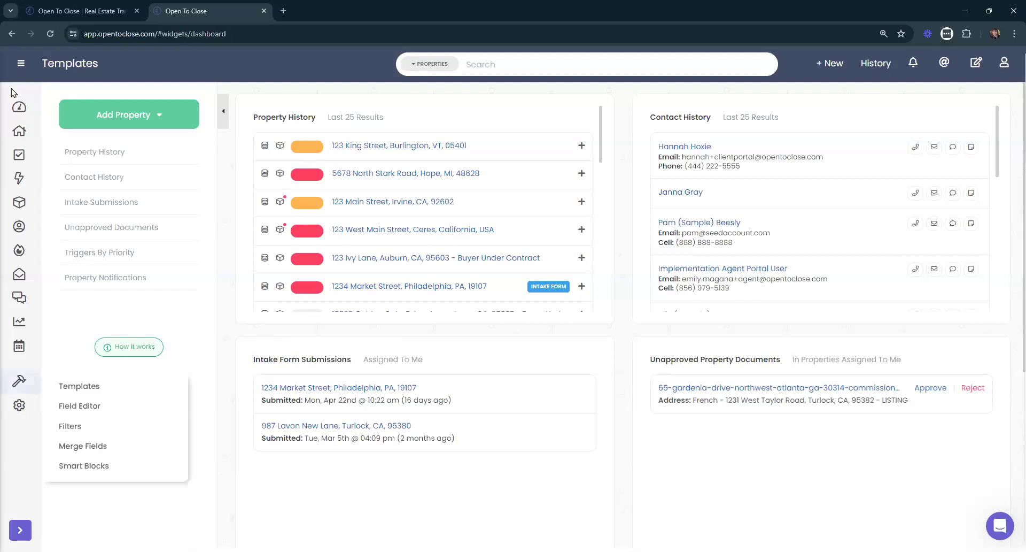
{"action": "mouse_move", "coordinate": [32, 130]}
{"action": "left_click", "coordinate": [62, 433]}
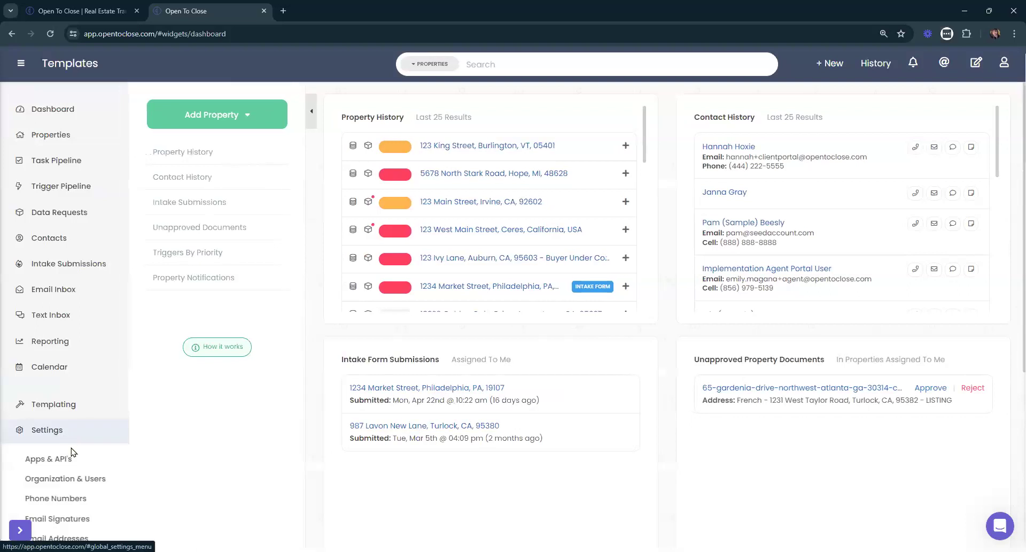
{"action": "left_click", "coordinate": [47, 398]}
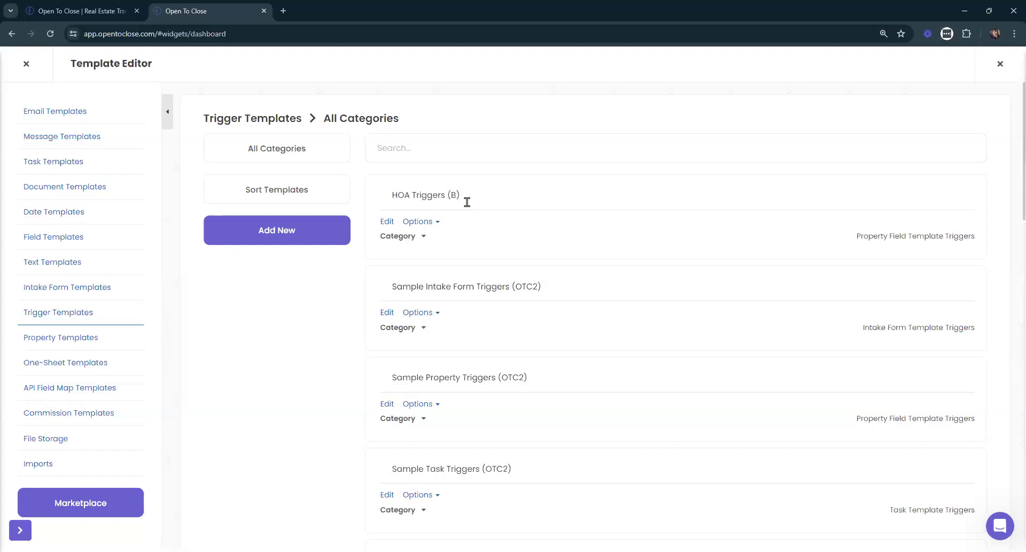
{"action": "left_click", "coordinate": [383, 223]}
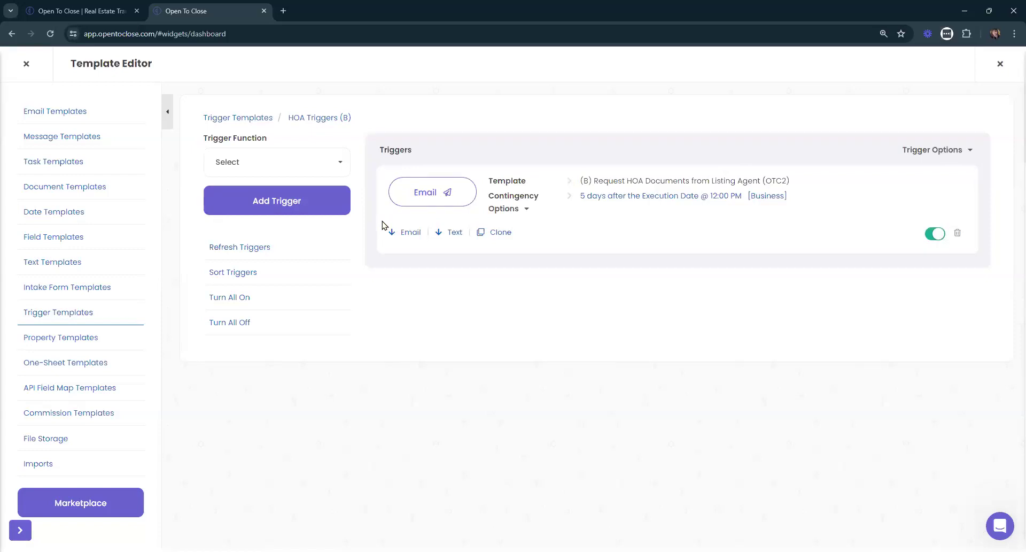
{"action": "left_click", "coordinate": [957, 151]}
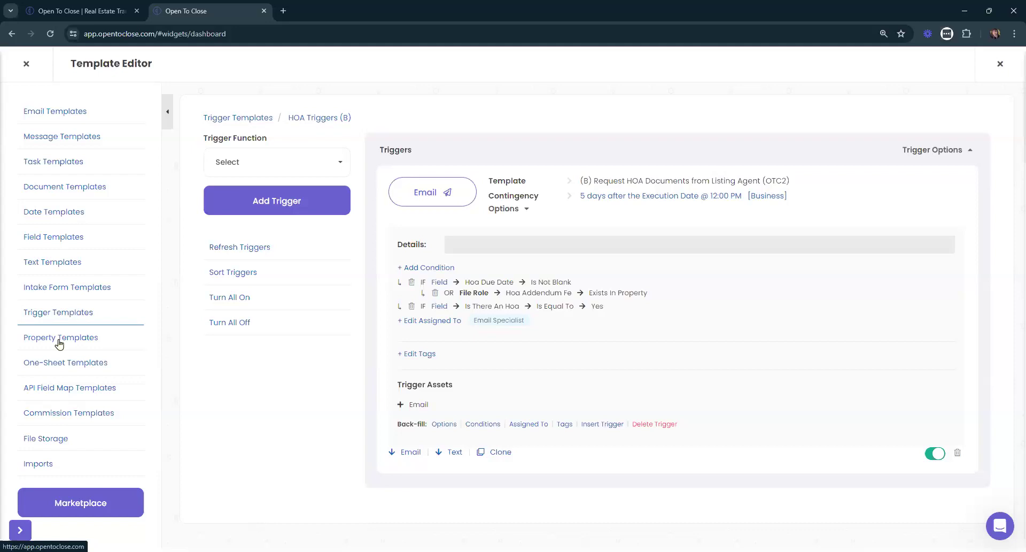
- View the list of Field Templates, and return to the HOA Triggers (B) trigger template
{"action": "left_click", "coordinate": [42, 239]}
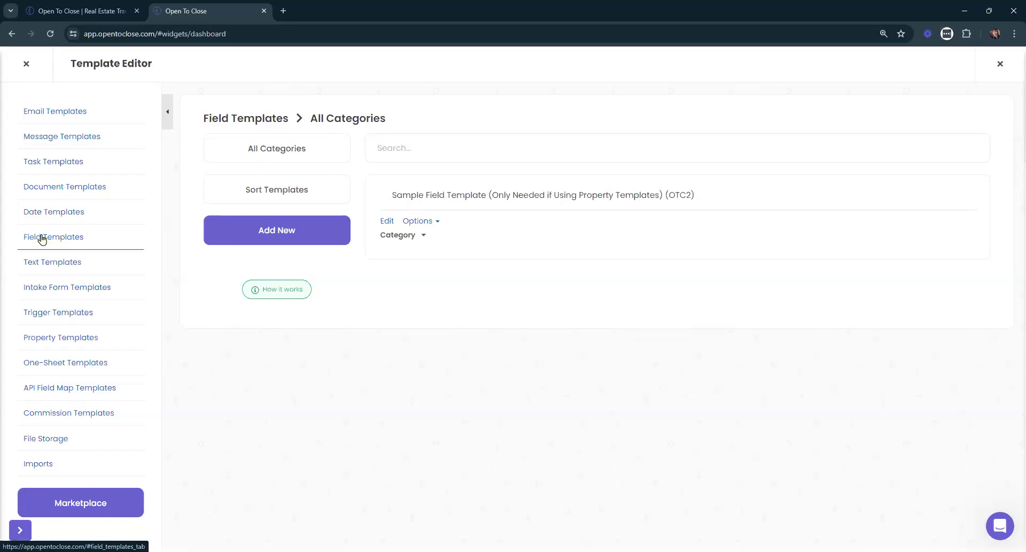
{"action": "left_click", "coordinate": [67, 315]}
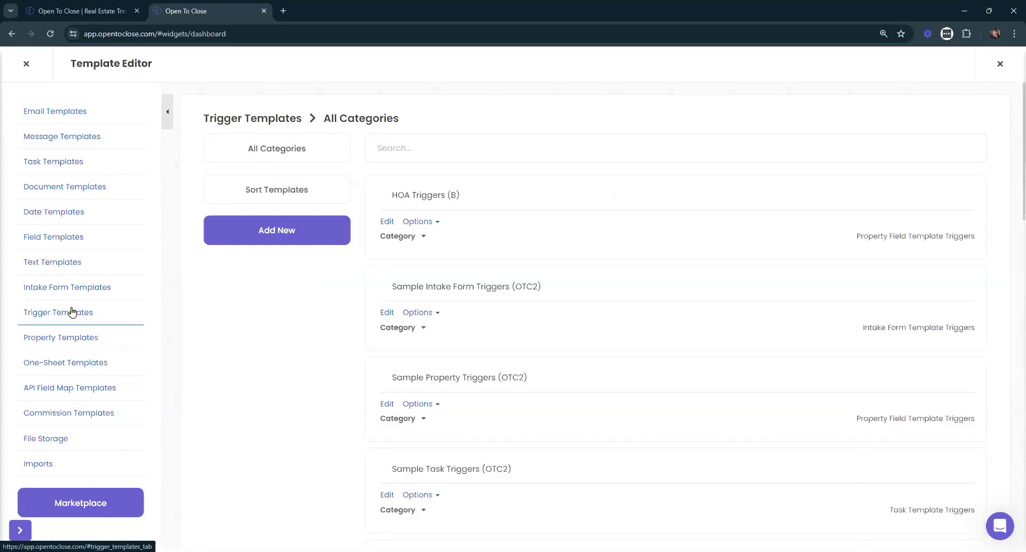
{"action": "left_click", "coordinate": [389, 222]}
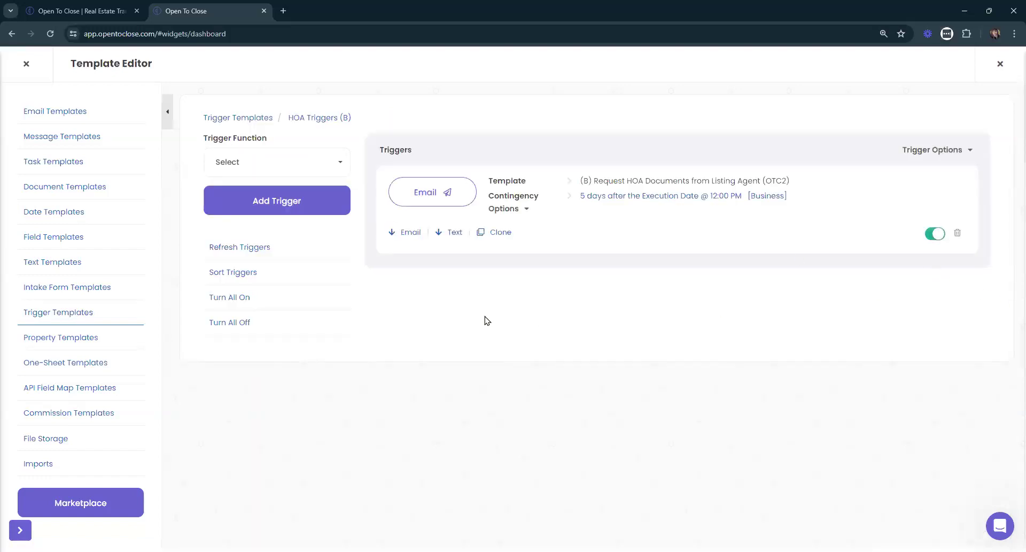
- Add an Add or Remove Field Section trigger to HOA Triggers (B) that uses the Well Details section
{"action": "left_click", "coordinate": [252, 164]}
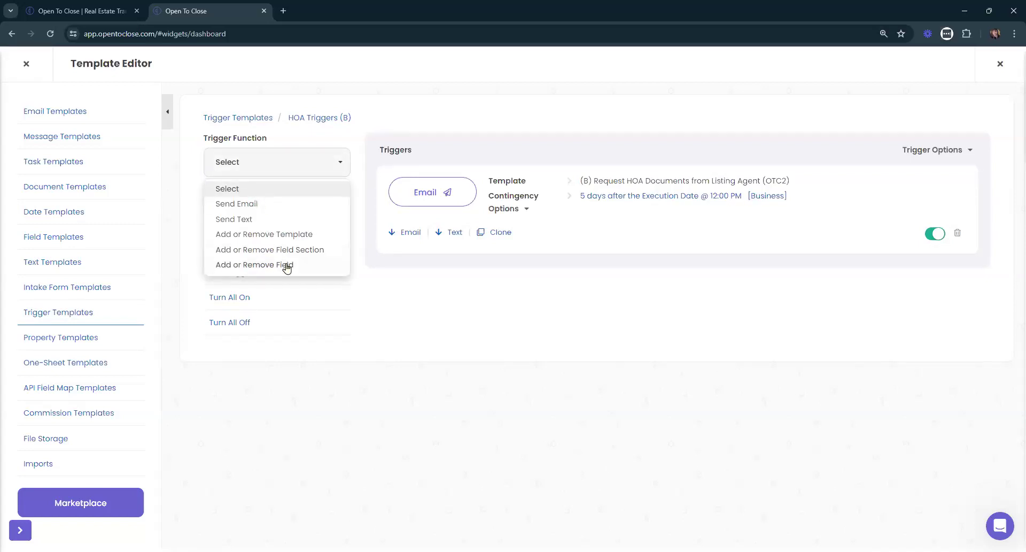
{"action": "left_click", "coordinate": [280, 249]}
{"action": "left_click", "coordinate": [278, 206]}
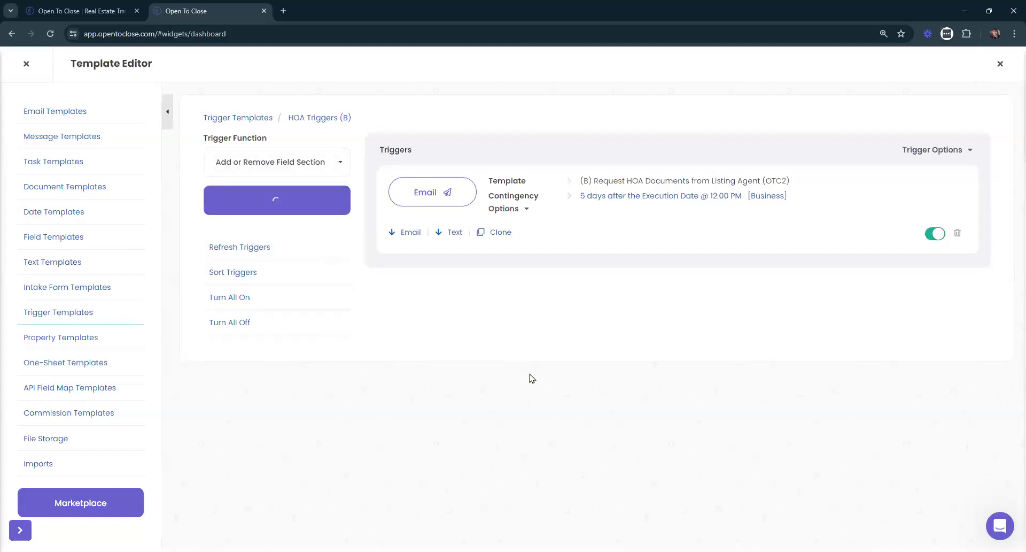
{"action": "left_click", "coordinate": [628, 163]}
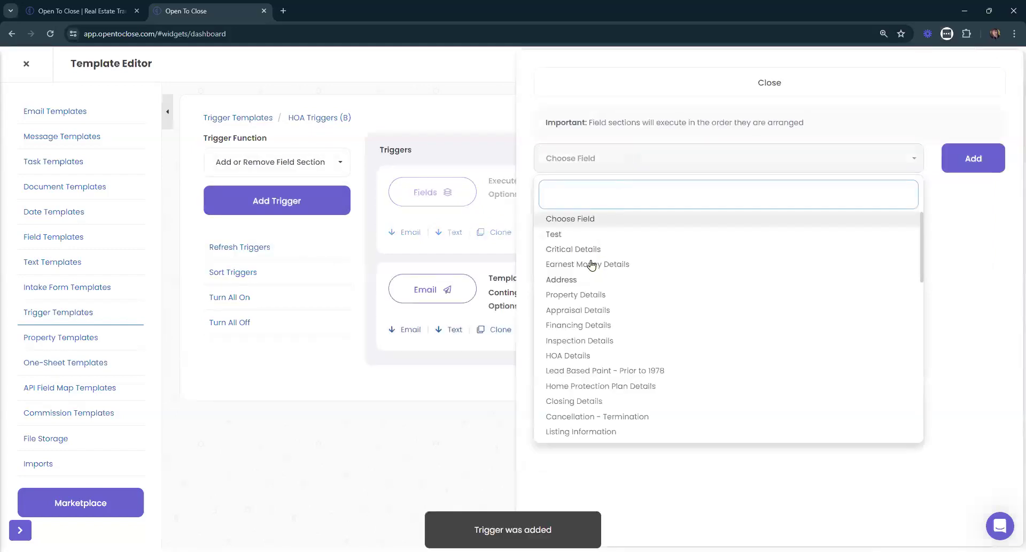
{"action": "scroll", "coordinate": [612, 342], "scroll_direction": "down", "scroll_amount": 10}
{"action": "scroll", "coordinate": [604, 331], "scroll_direction": "down", "scroll_amount": 3}
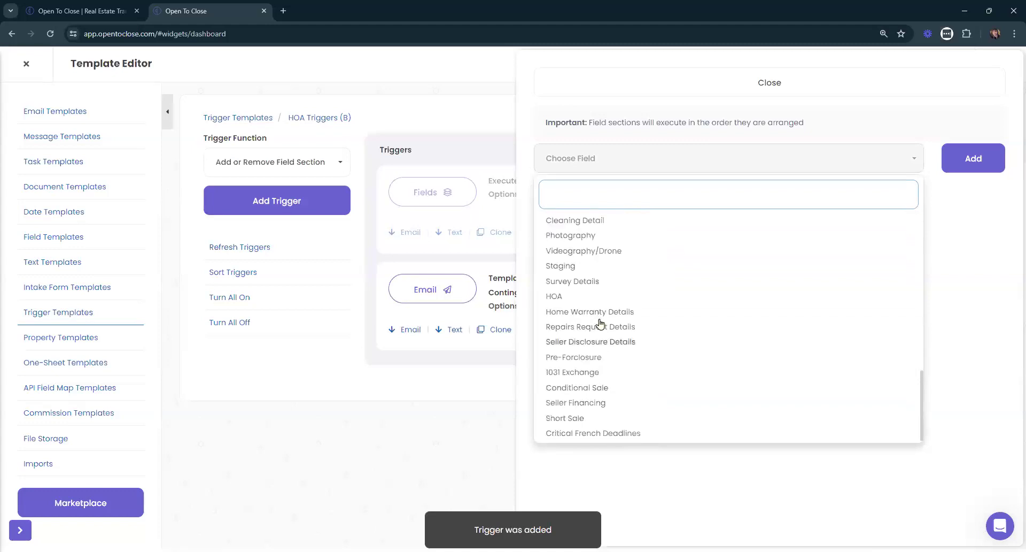
{"action": "scroll", "coordinate": [599, 323], "scroll_direction": "up", "scroll_amount": 5}
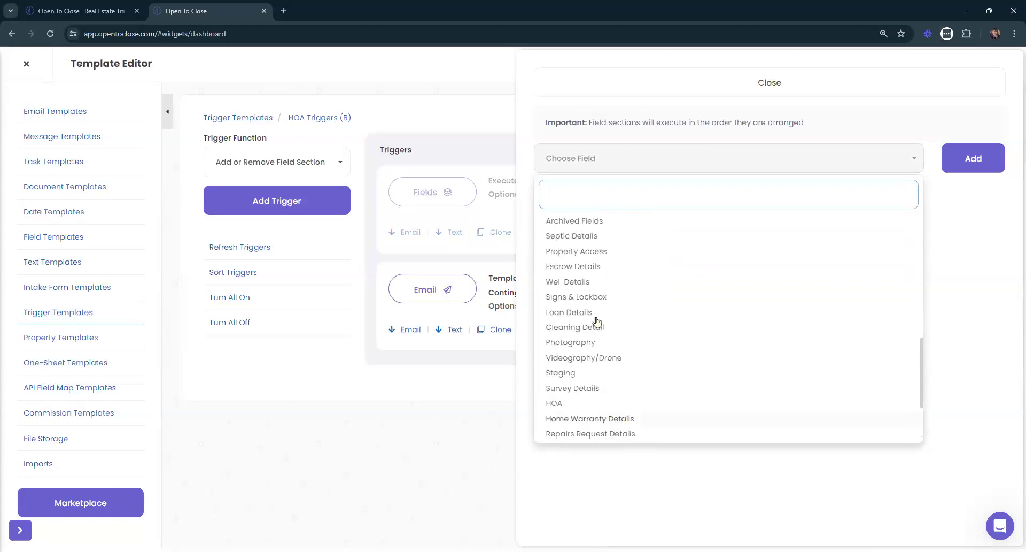
{"action": "left_click", "coordinate": [583, 282]}
{"action": "left_click", "coordinate": [962, 158]}
{"action": "left_click", "coordinate": [800, 82]}
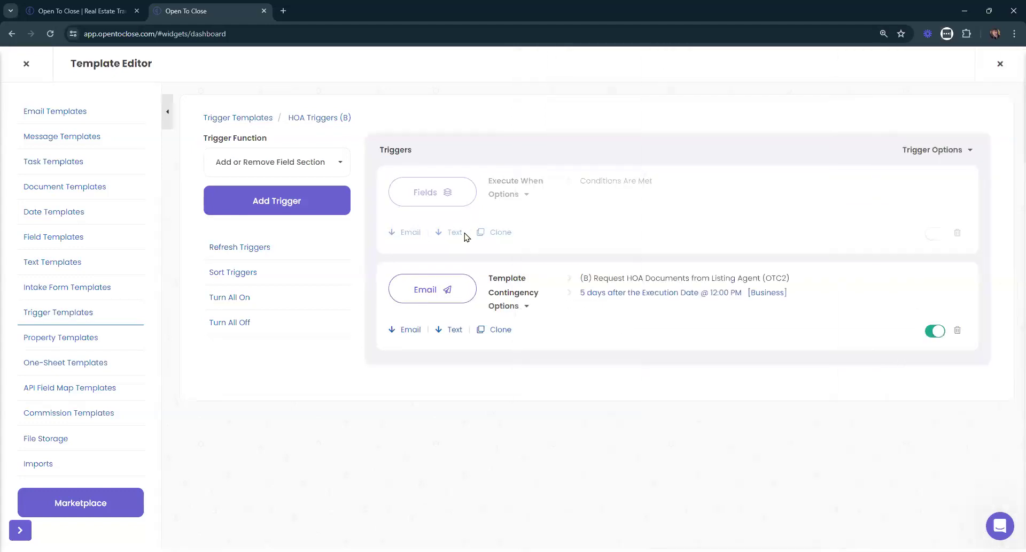
- Expand the trigger options, turn on the Well Details field section trigger, and open and close its condition settings
{"action": "left_click", "coordinate": [919, 150]}
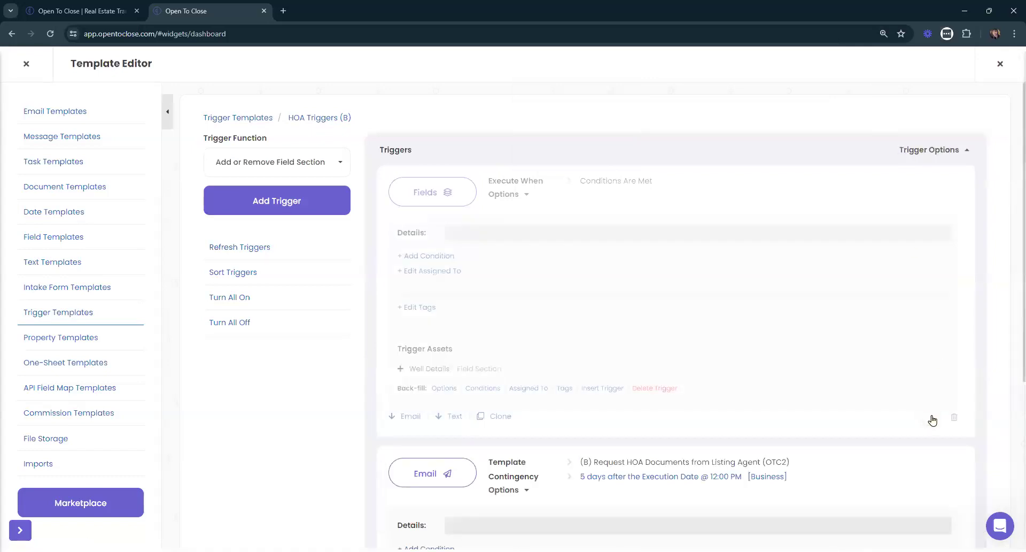
{"action": "left_click", "coordinate": [436, 256]}
{"action": "left_click", "coordinate": [346, 85]}
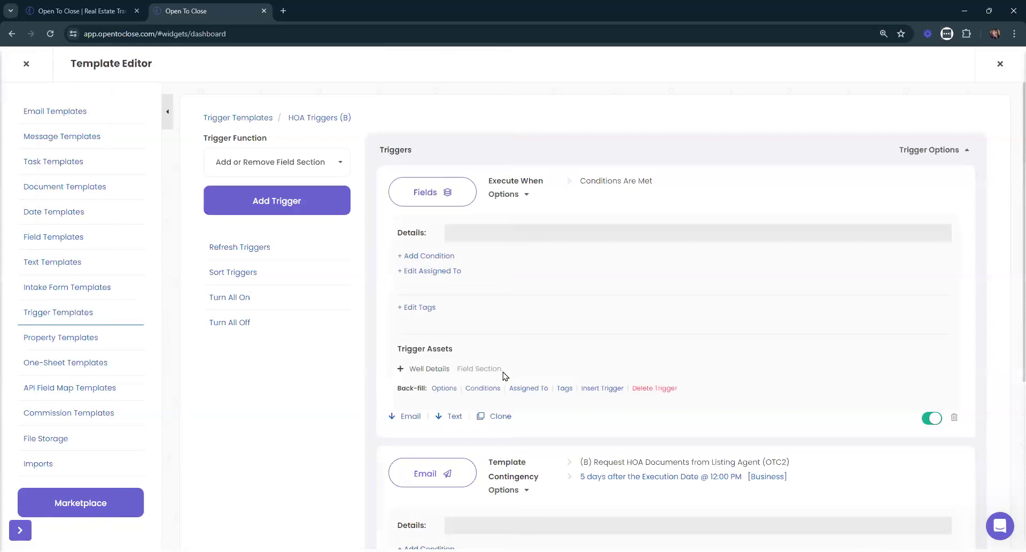
- Check the Insert Trigger back-fill for the Well Details field section trigger in HOA Triggers (B)
{"action": "left_click_drag", "start_coordinate": [386, 391], "coordinate": [431, 389]}
{"action": "left_click", "coordinate": [599, 406]}
{"action": "left_click", "coordinate": [603, 389]}
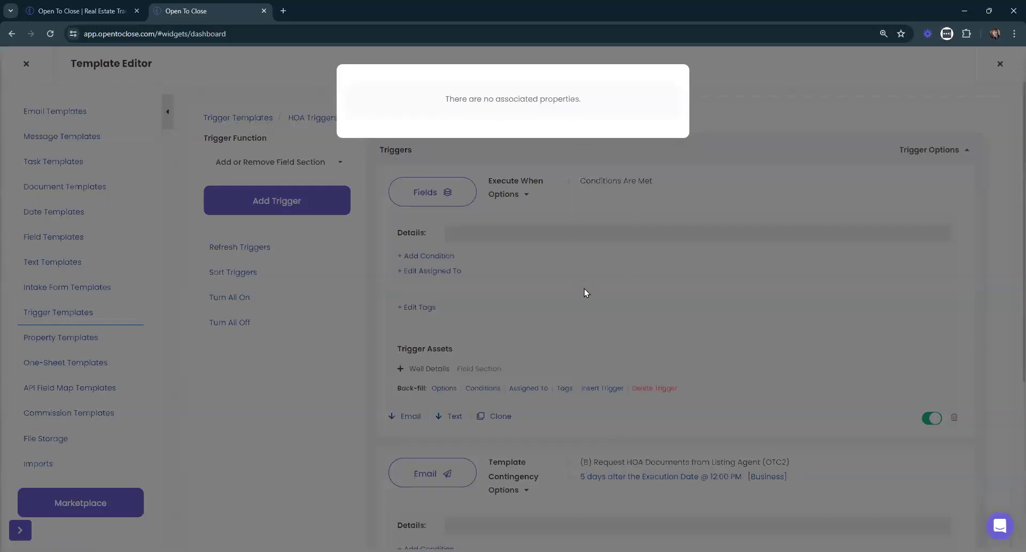
{"action": "left_click", "coordinate": [637, 274]}
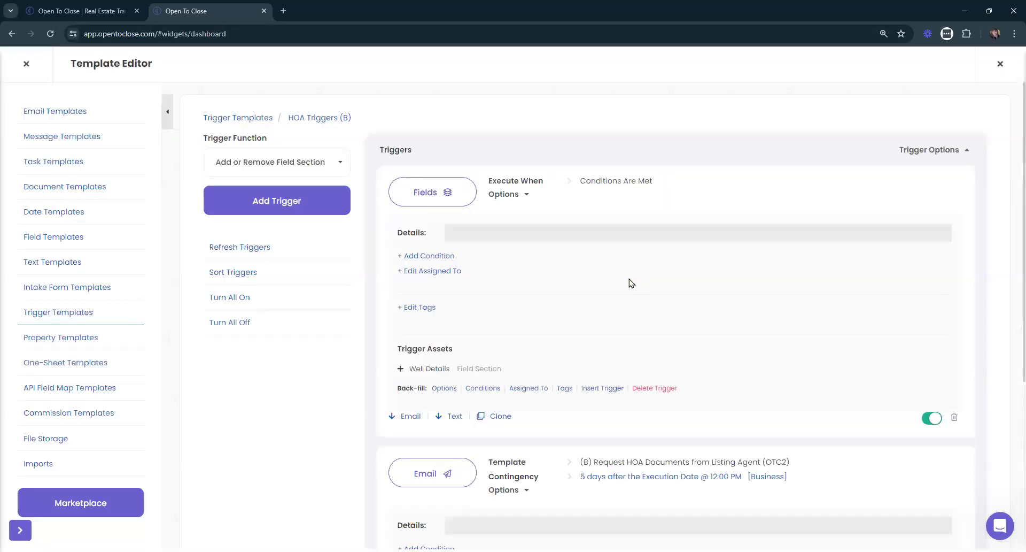
- Open the Fields - Buyer & Seller trigger template and expand the details of its triggers
{"action": "left_click", "coordinate": [238, 117]}
{"action": "scroll", "coordinate": [466, 261], "scroll_direction": "down", "scroll_amount": 2}
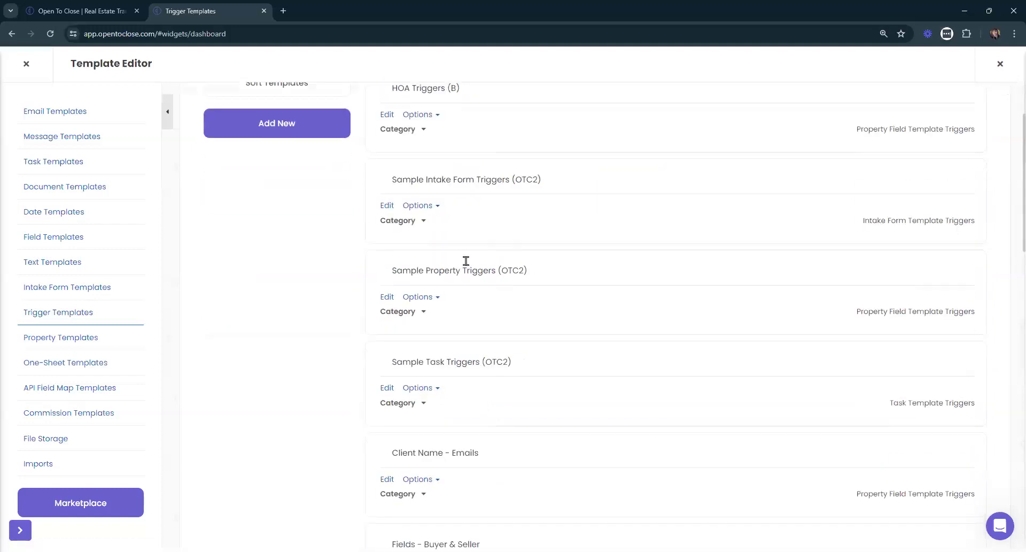
{"action": "scroll", "coordinate": [418, 327], "scroll_direction": "down", "scroll_amount": 2}
{"action": "scroll", "coordinate": [418, 327], "scroll_direction": "down", "scroll_amount": 3}
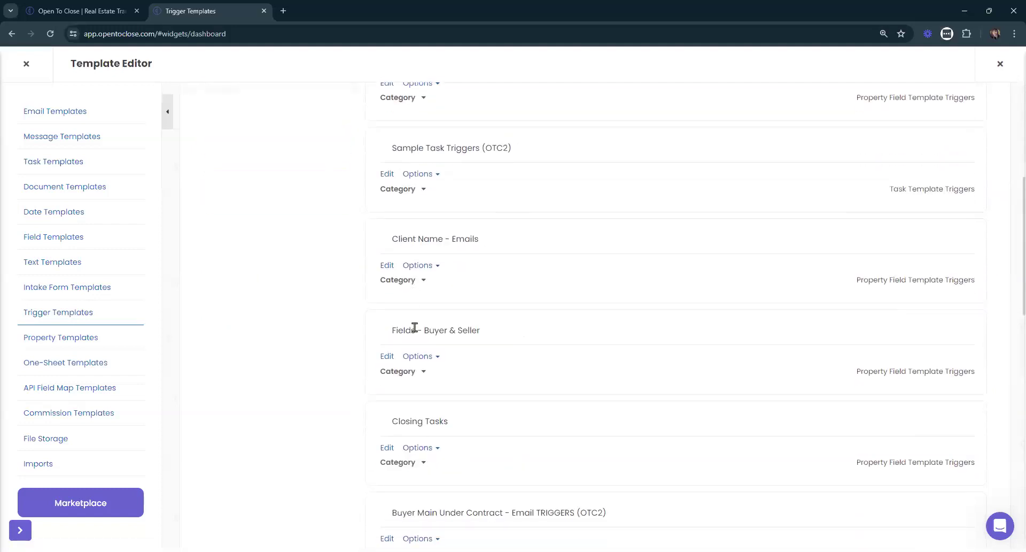
{"action": "left_click", "coordinate": [386, 302]}
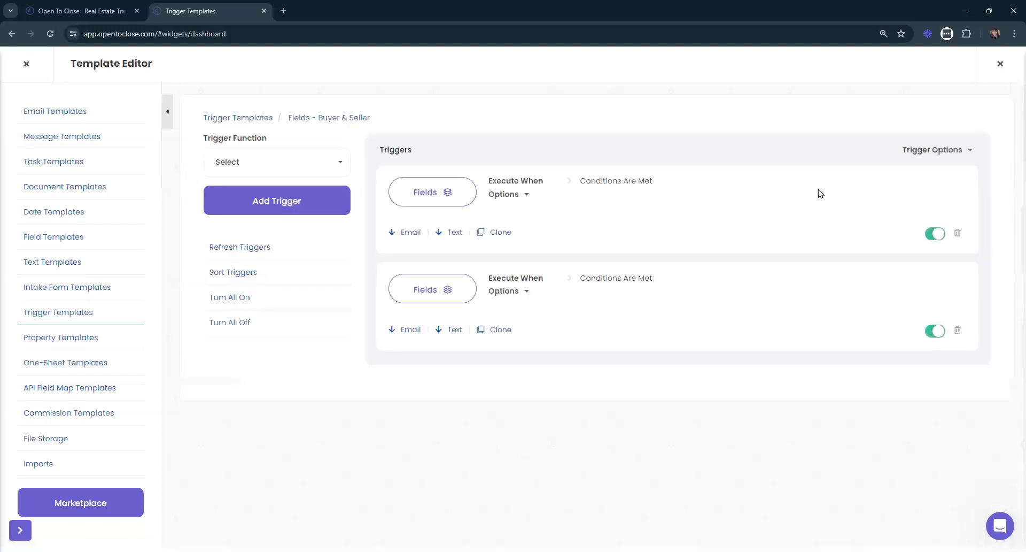
{"action": "left_click", "coordinate": [967, 150]}
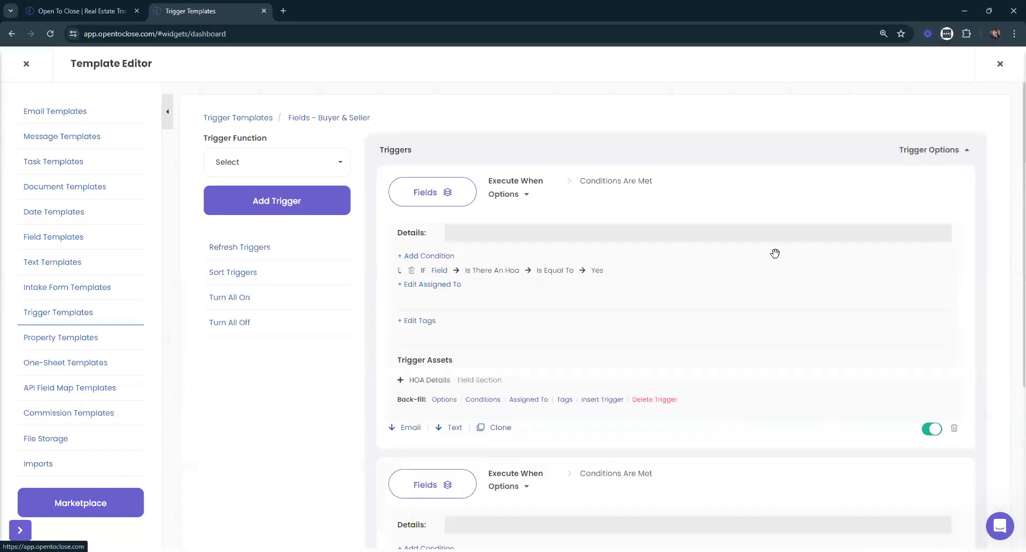
- Review the Insert Trigger back-fill options for the HOA Details trigger, ticking trigger processing and confirmation, and leave without running it
{"action": "left_click", "coordinate": [595, 399]}
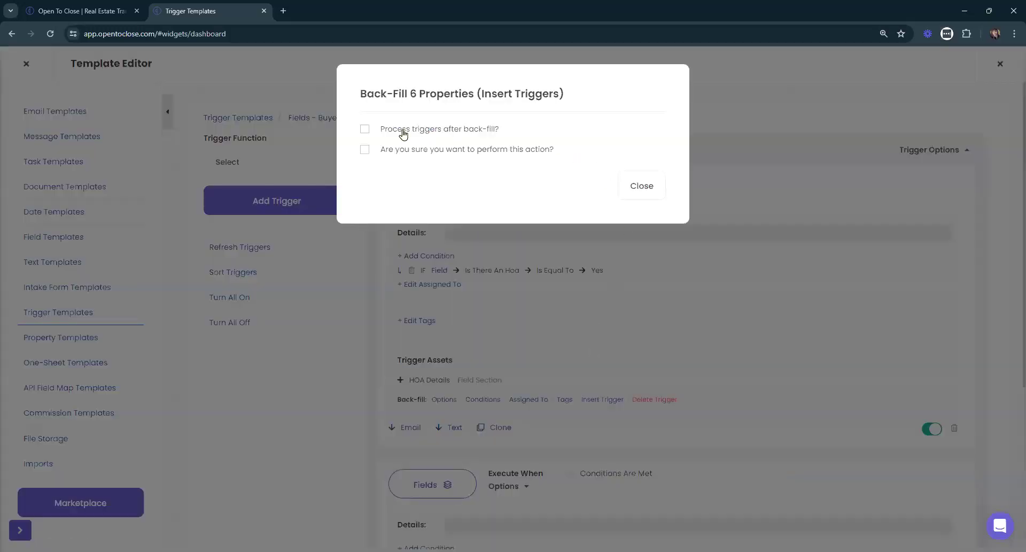
{"action": "left_click", "coordinate": [457, 134]}
{"action": "left_click", "coordinate": [417, 216]}
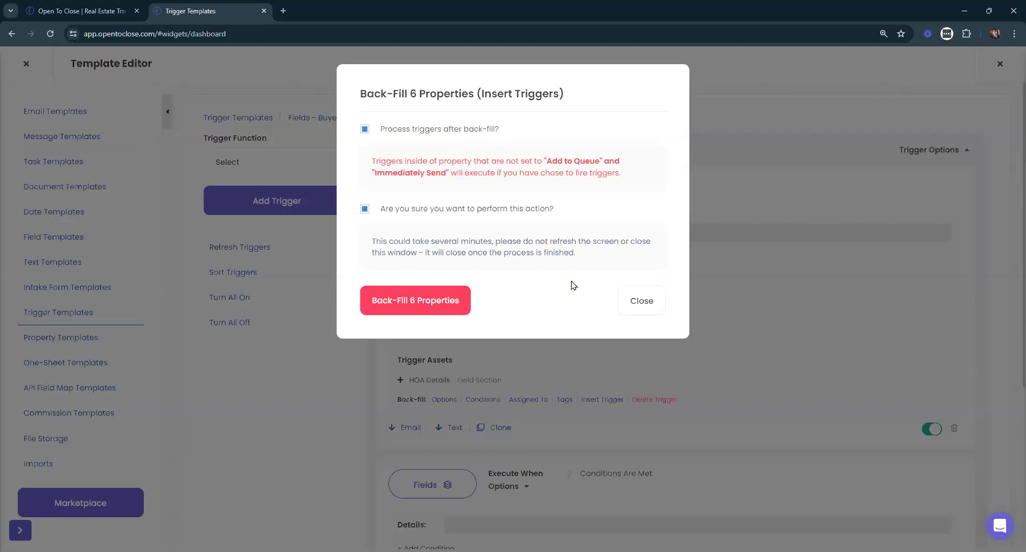
{"action": "left_click", "coordinate": [653, 313]}
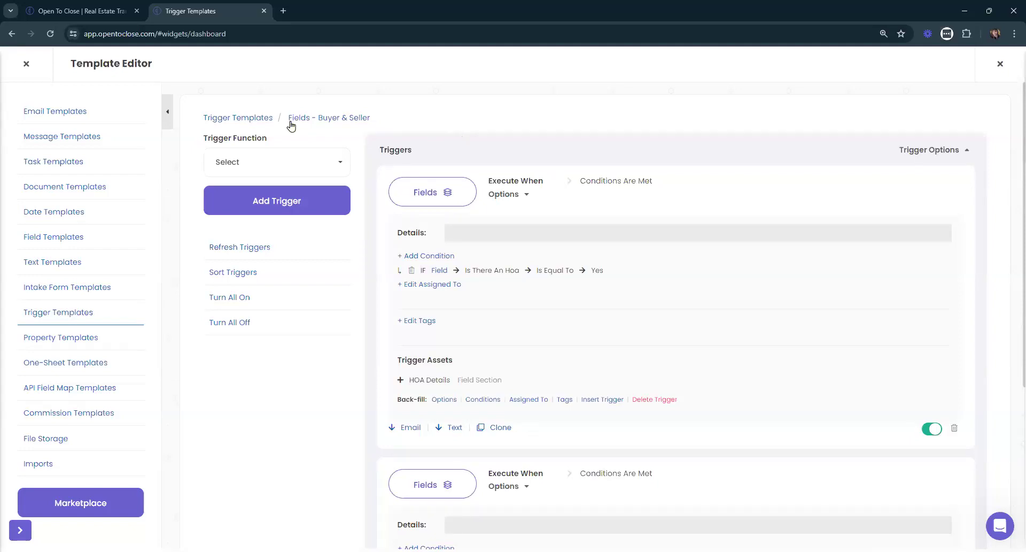
- Create a new trigger template named Safety Measures with the template type Property Triggers
{"action": "left_click", "coordinate": [264, 120]}
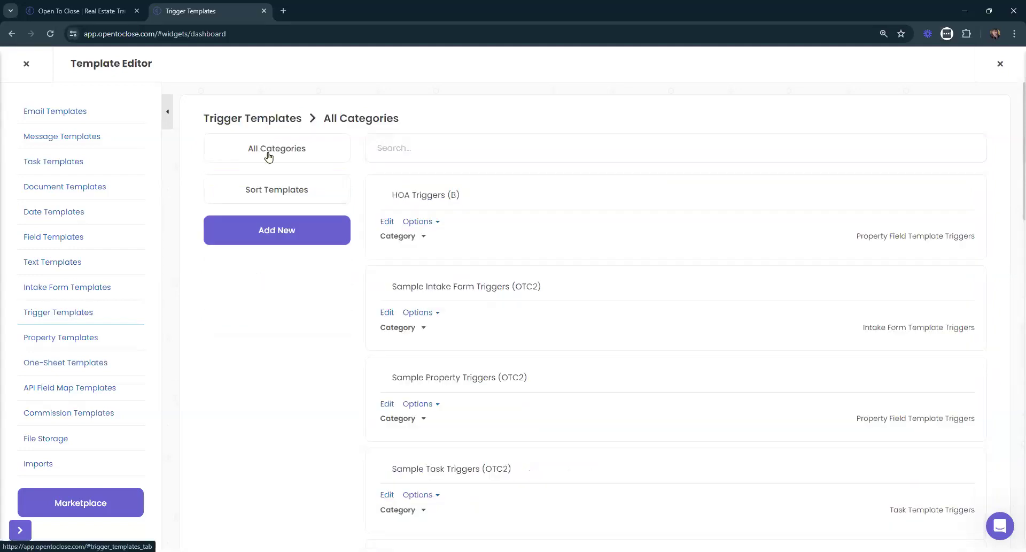
{"action": "left_click", "coordinate": [281, 233]}
{"action": "left_click", "coordinate": [482, 123]}
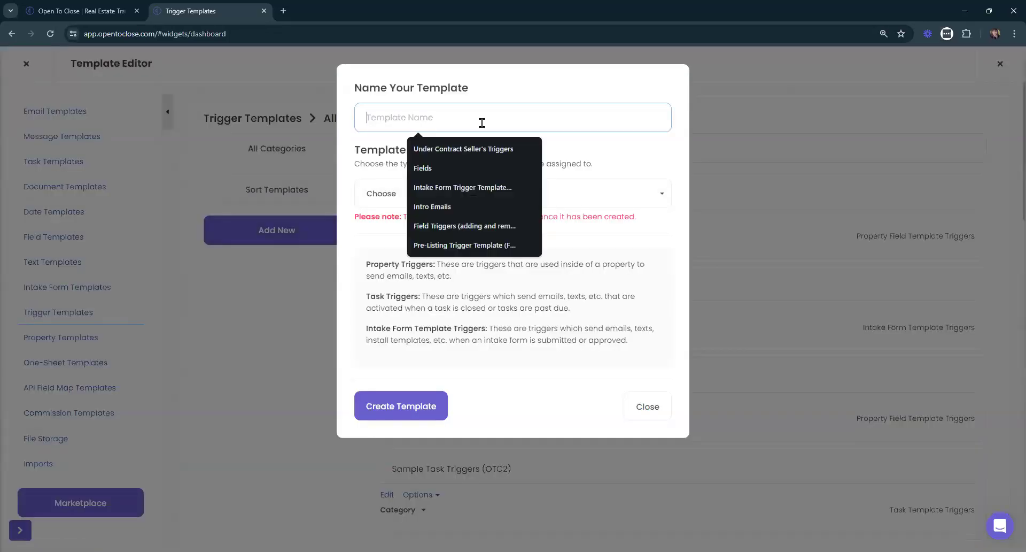
{"action": "type", "text": "Safety"}
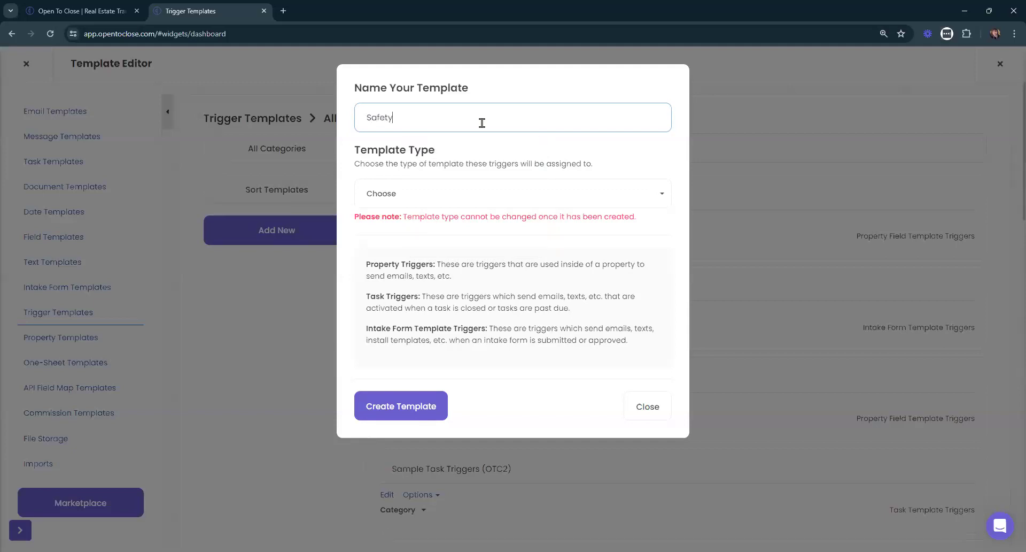
{"action": "type", "text": " Measures"}
{"action": "left_click", "coordinate": [458, 195]}
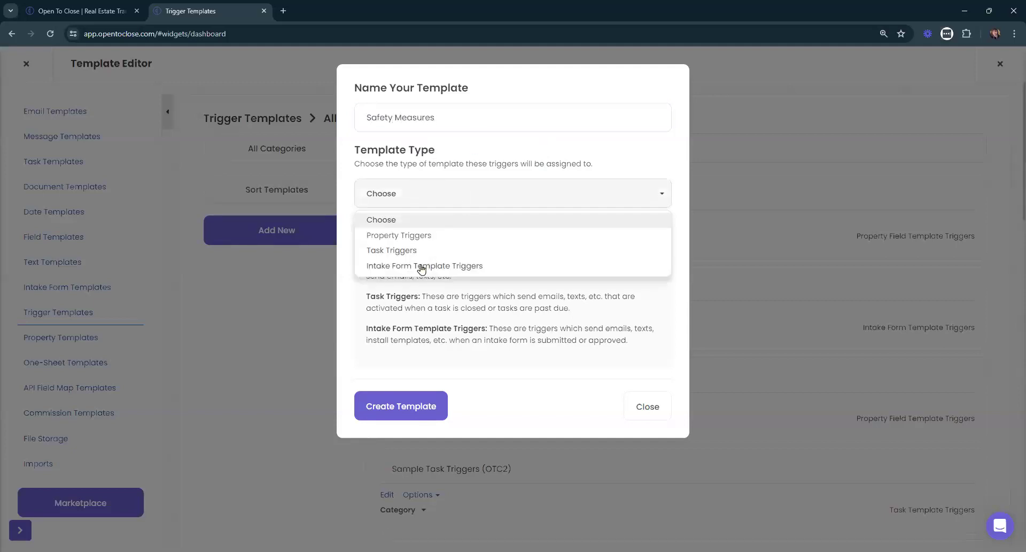
{"action": "left_click", "coordinate": [390, 234]}
{"action": "left_click", "coordinate": [381, 409]}
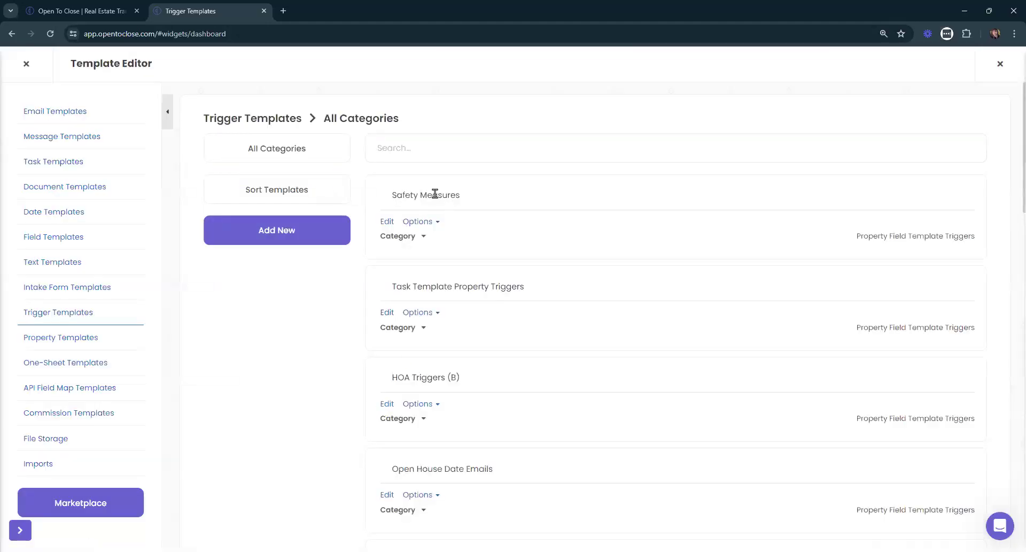
- Add an Add or Remove Template trigger for Form Submitted (by agent) to the Buyers Residential Contract (OTC2) intake form
{"action": "left_click", "coordinate": [63, 287]}
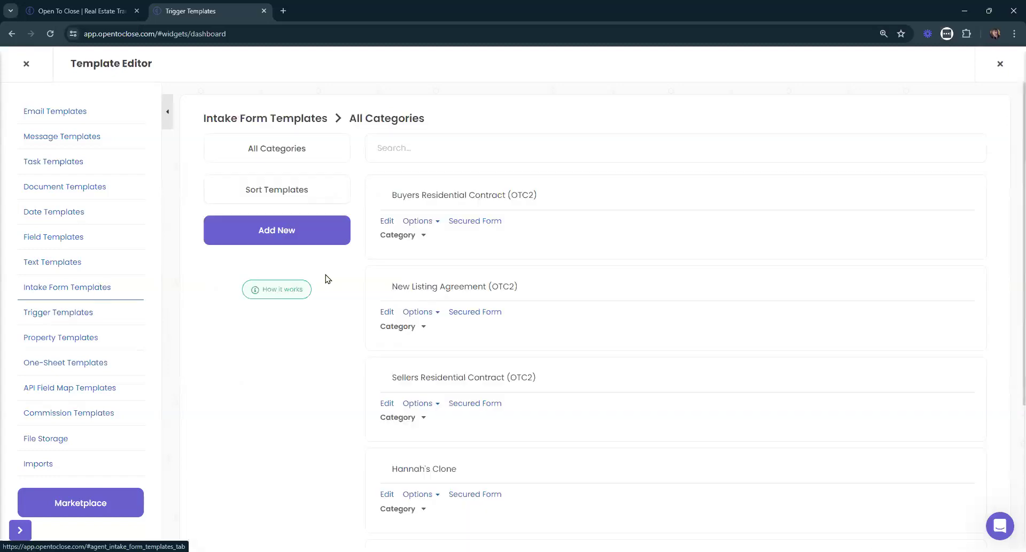
{"action": "left_click", "coordinate": [387, 221]}
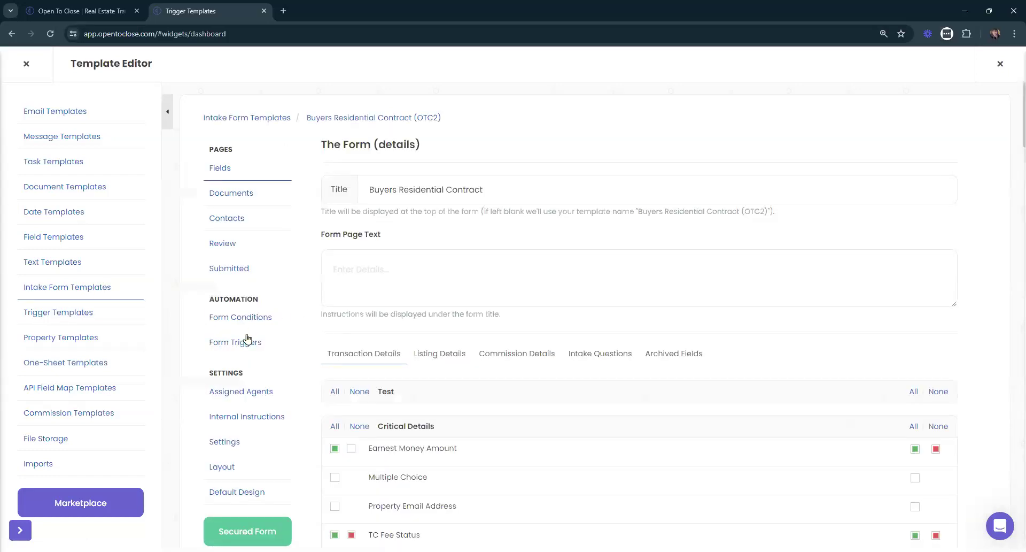
{"action": "left_click", "coordinate": [239, 345]}
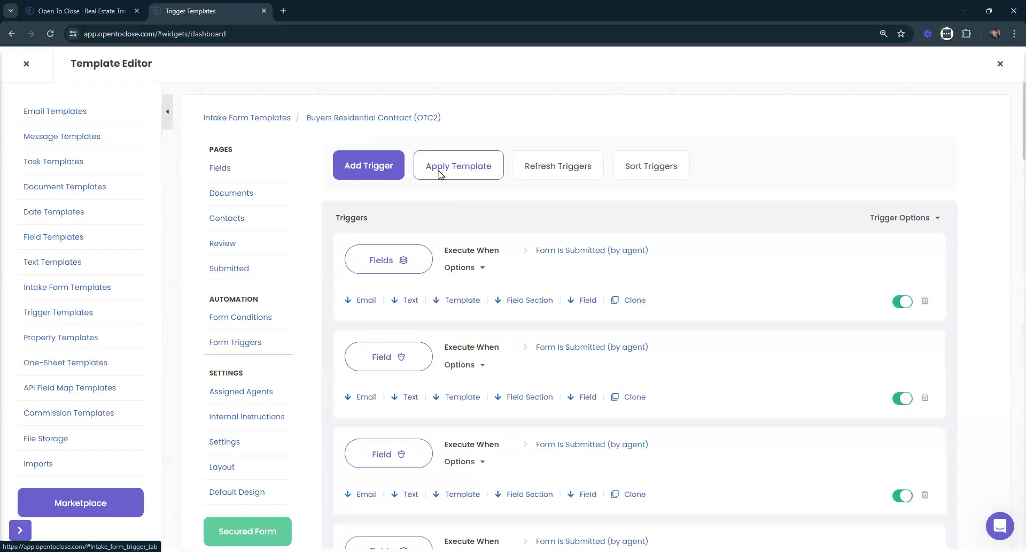
{"action": "left_click", "coordinate": [375, 166]}
{"action": "left_click", "coordinate": [396, 221]}
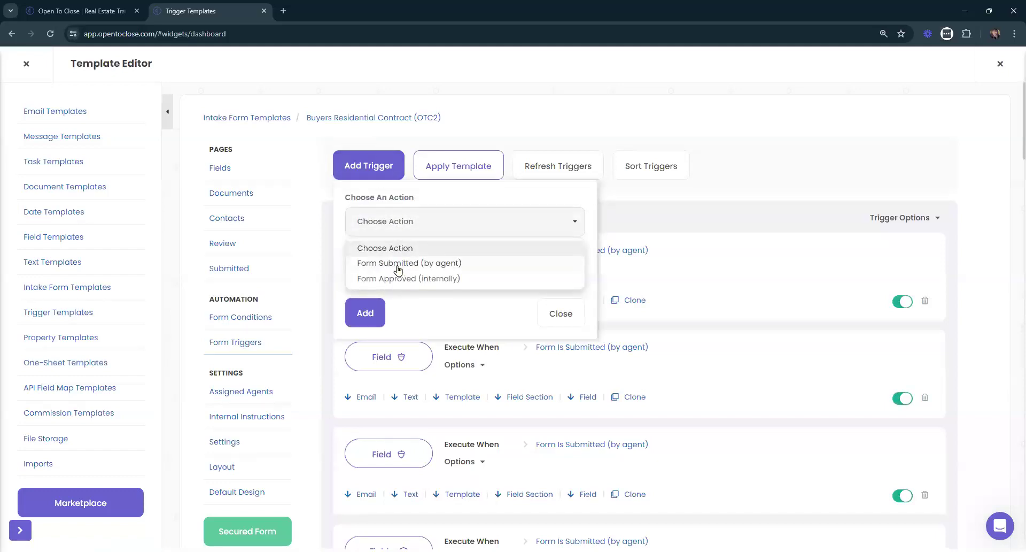
{"action": "left_click", "coordinate": [394, 264]}
{"action": "left_click", "coordinate": [406, 275]}
{"action": "left_click", "coordinate": [402, 345]}
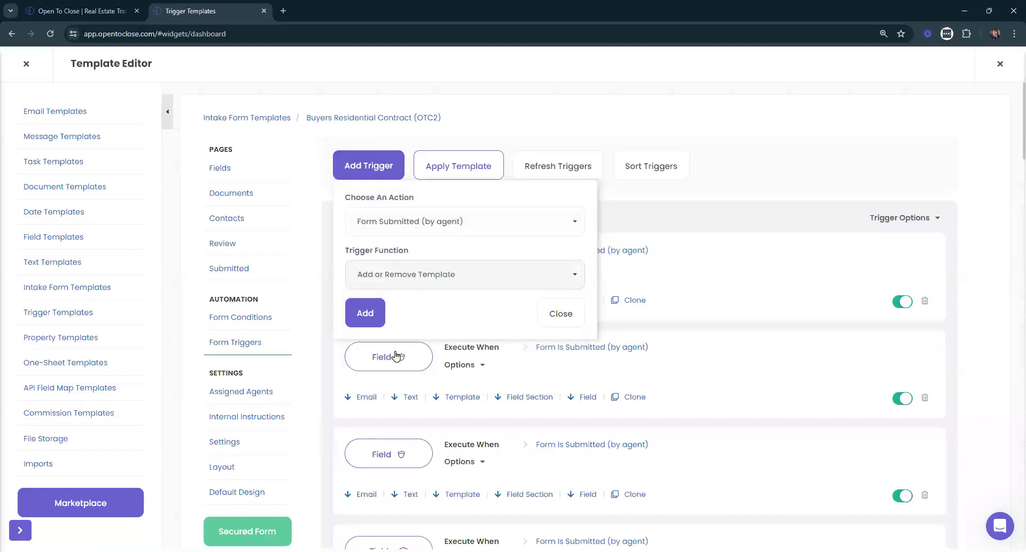
{"action": "left_click", "coordinate": [357, 320]}
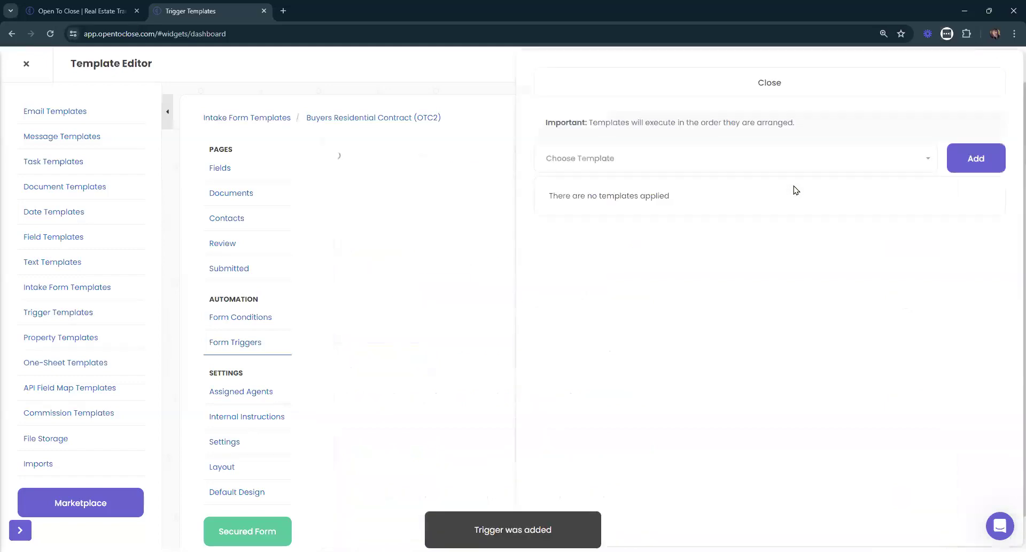
- Assign the Safety Measures trigger template to the new form trigger and turn that trigger on
{"action": "left_click", "coordinate": [763, 156]}
{"action": "type", "text": "saf"}
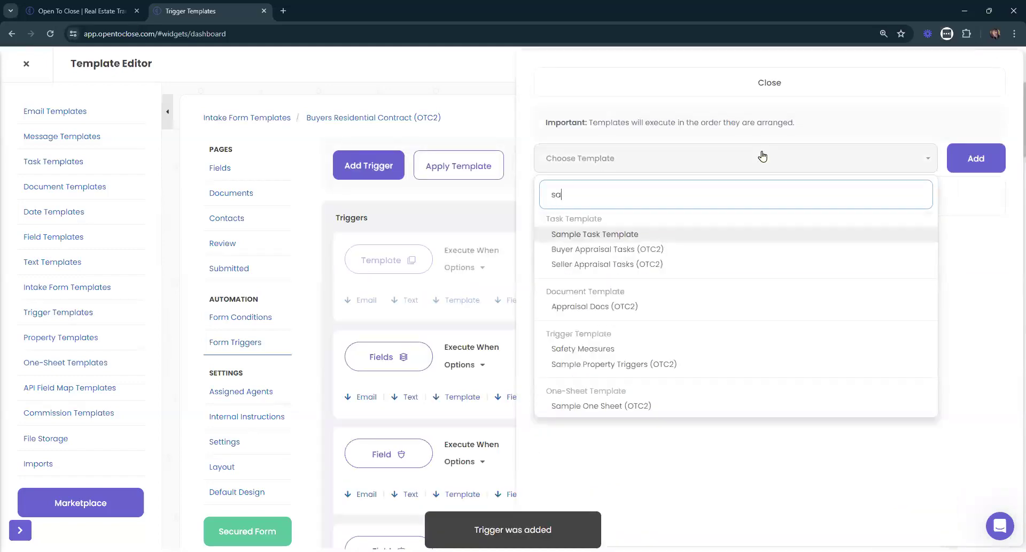
{"action": "left_click", "coordinate": [586, 235]}
{"action": "left_click", "coordinate": [971, 155]}
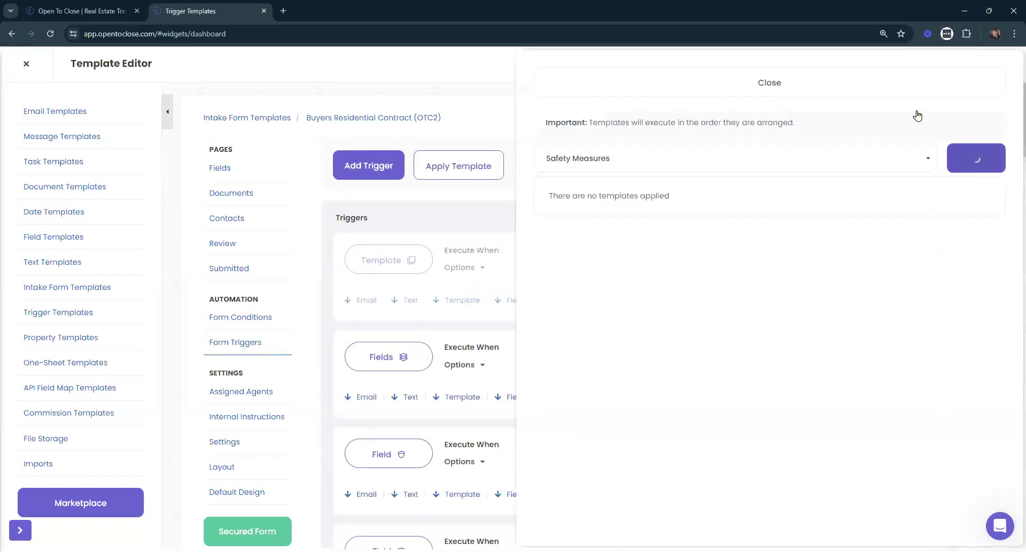
{"action": "left_click", "coordinate": [775, 86]}
{"action": "left_click", "coordinate": [901, 301]}
- Open the Safety Measures trigger template for editing
{"action": "left_click", "coordinate": [889, 218]}
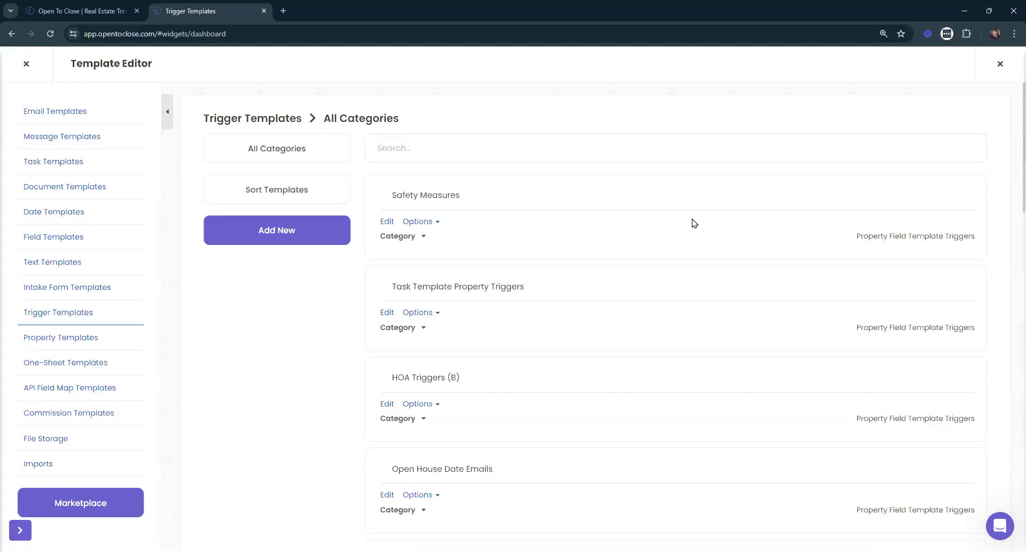
{"action": "left_click", "coordinate": [386, 222]}
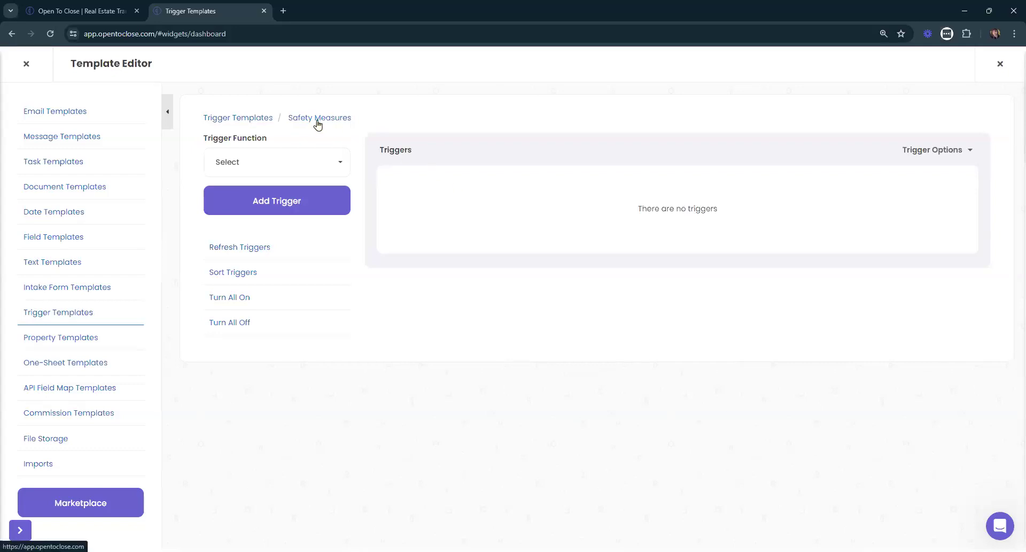
- Add an Add or Remove Field Section trigger to Safety Measures without choosing a section, and expand its details
{"action": "left_click", "coordinate": [262, 173]}
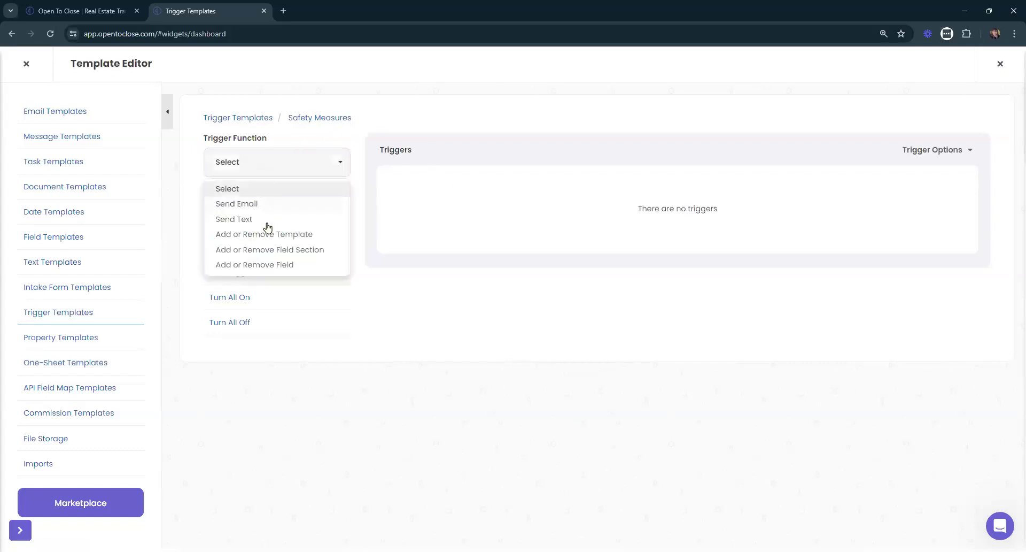
{"action": "left_click", "coordinate": [285, 250]}
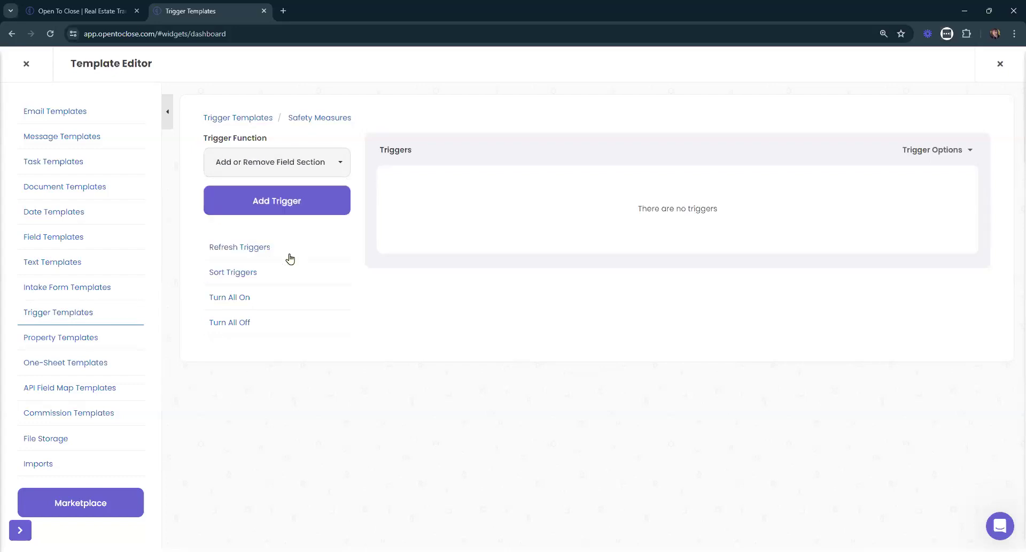
{"action": "left_click", "coordinate": [287, 216]}
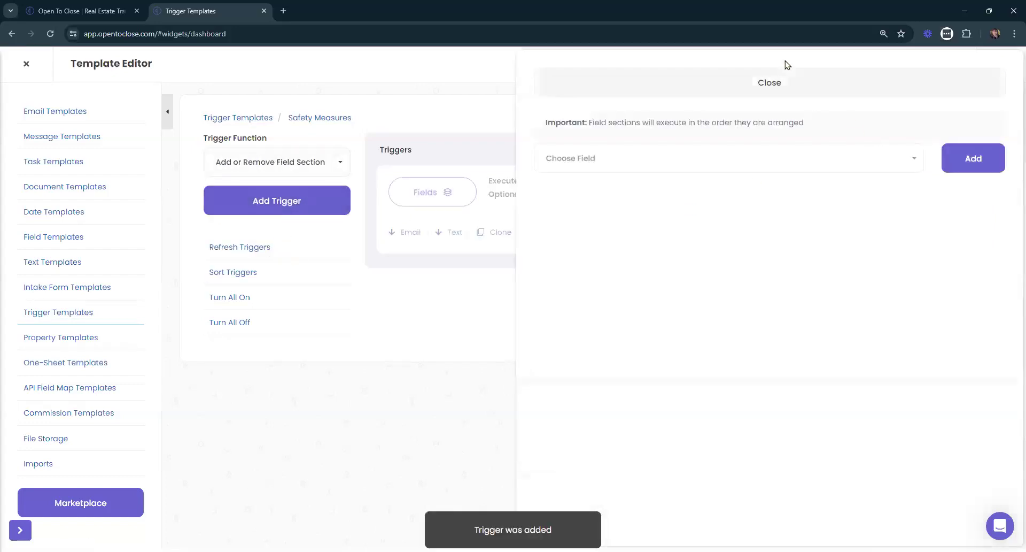
{"action": "left_click", "coordinate": [788, 86]}
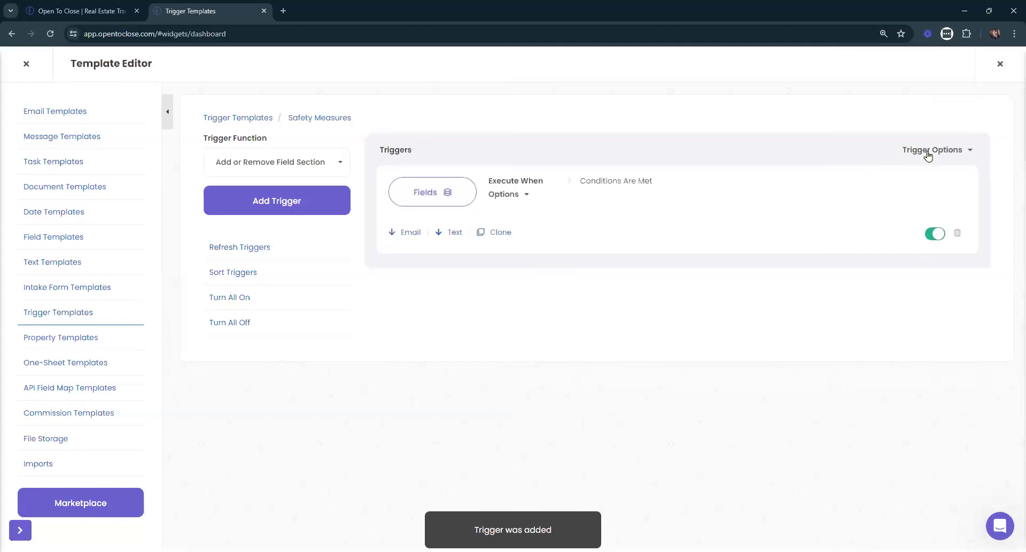
{"action": "left_click", "coordinate": [931, 152]}
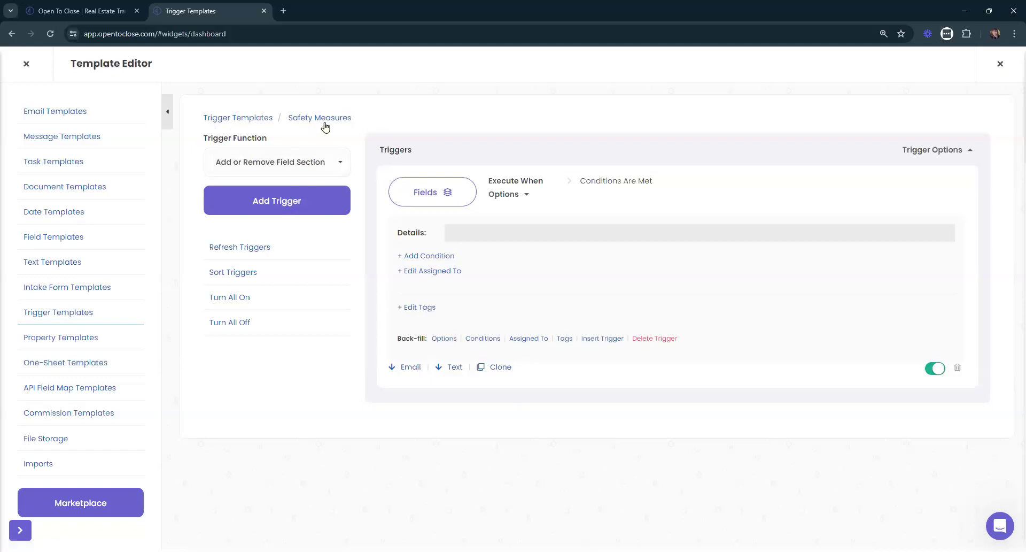
- Look at the field section trigger's condition and Insert Trigger back-fill settings, and delete that trigger from Safety Measures
{"action": "left_click", "coordinate": [432, 257]}
{"action": "left_click", "coordinate": [400, 79]}
{"action": "left_click", "coordinate": [605, 339]}
{"action": "left_click", "coordinate": [958, 367]}
{"action": "left_click", "coordinate": [549, 355]}
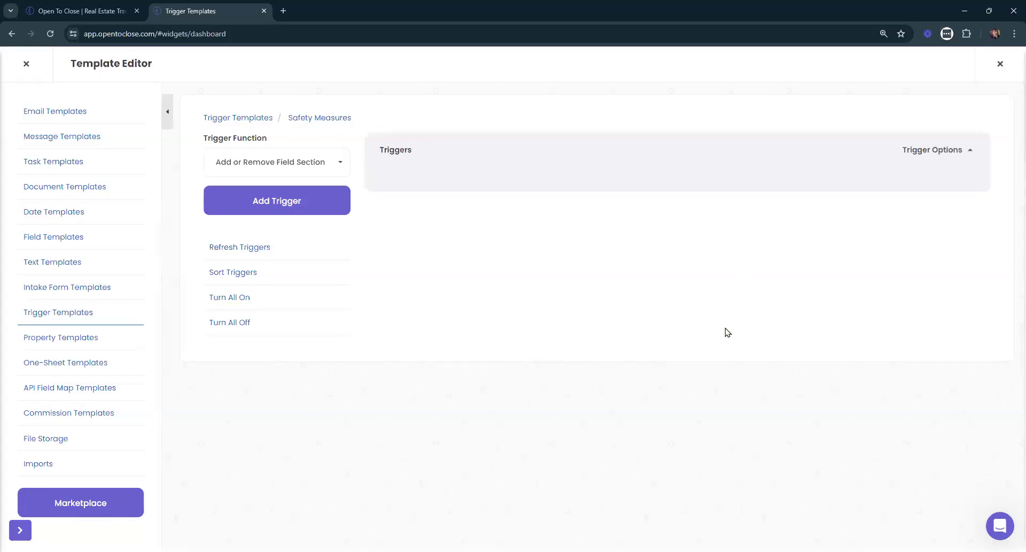
- Add a Send Email trigger to Safety Measures, leaving its email content blank, and turn the trigger on
{"action": "left_click", "coordinate": [326, 172]}
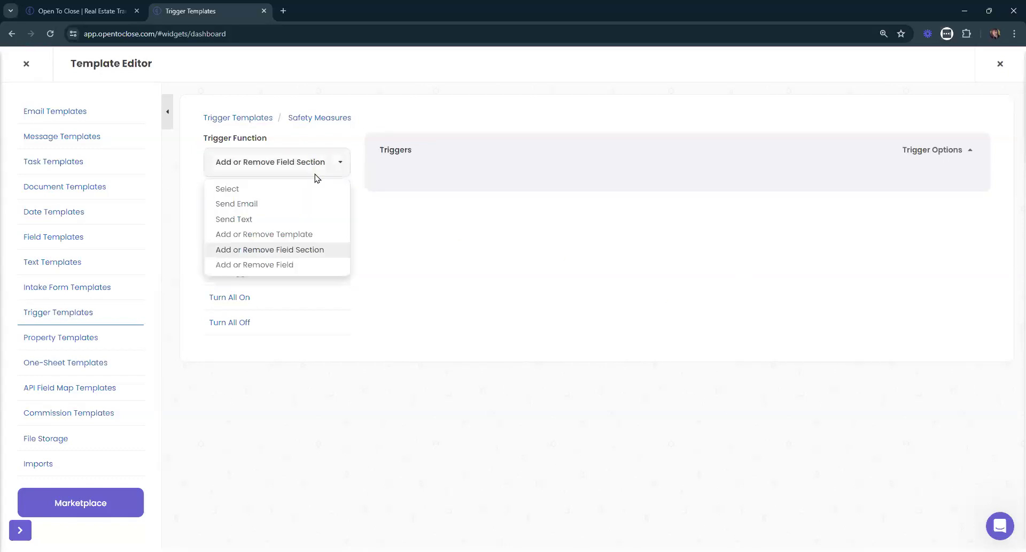
{"action": "left_click", "coordinate": [274, 210]}
{"action": "left_click", "coordinate": [274, 212]}
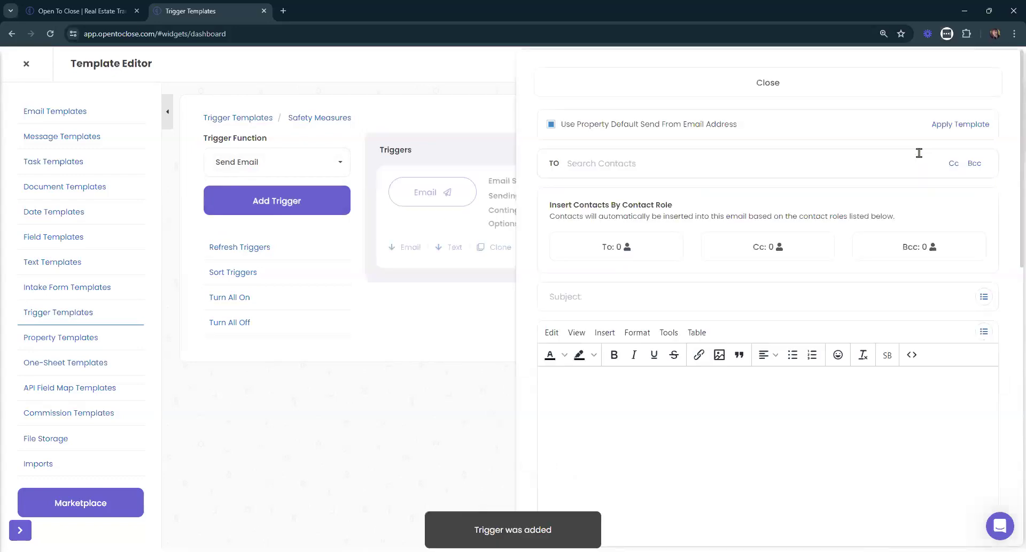
{"action": "left_click", "coordinate": [829, 81]}
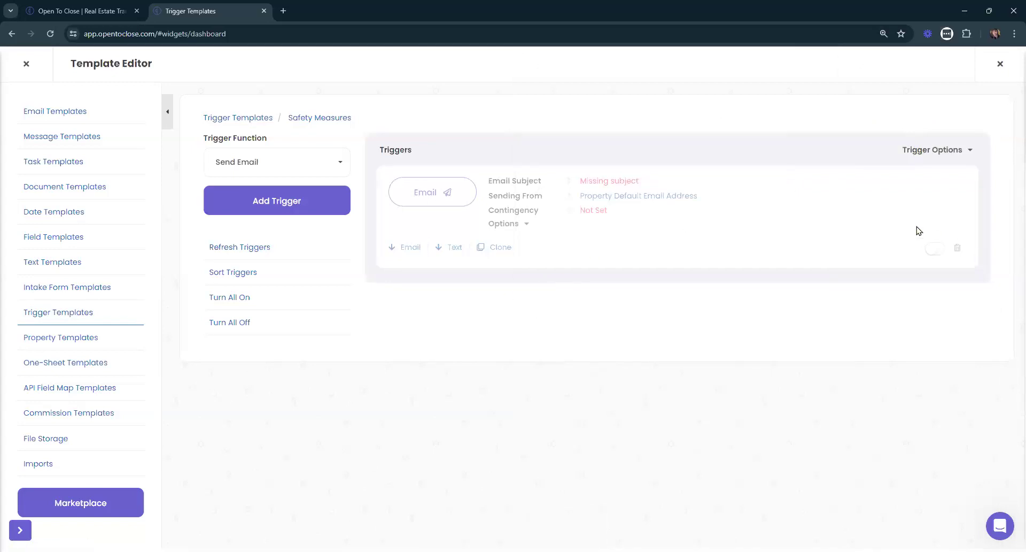
{"action": "left_click", "coordinate": [934, 249]}
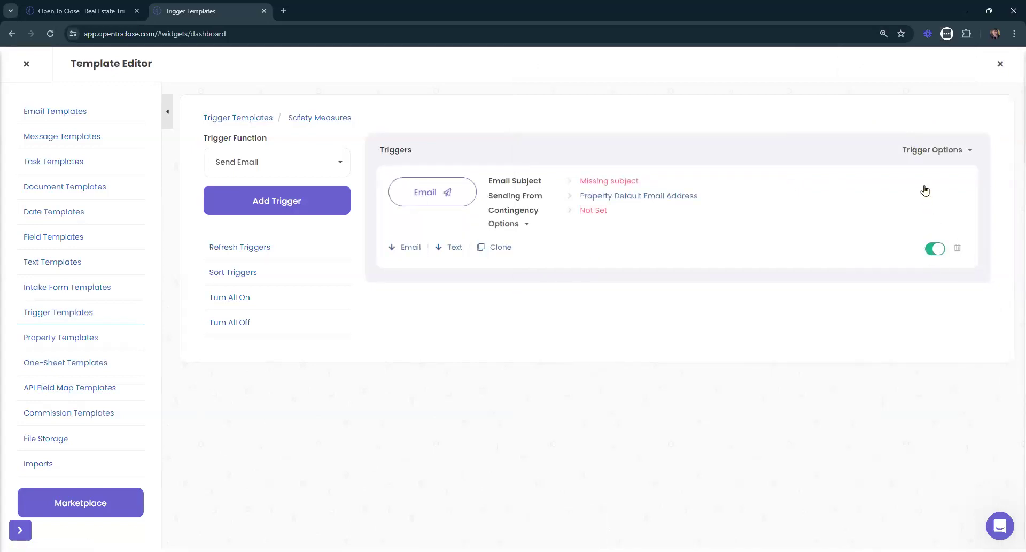
- Look at the condition setup of the Send Email trigger, and delete that trigger from Safety Measures
{"action": "left_click", "coordinate": [917, 153]}
{"action": "left_click", "coordinate": [434, 283]}
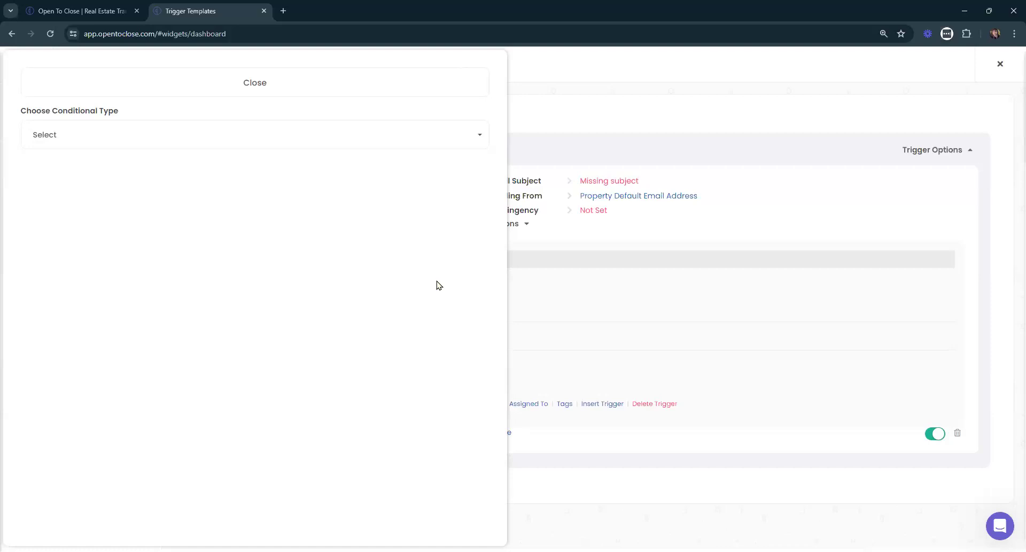
{"action": "left_click", "coordinate": [381, 94]}
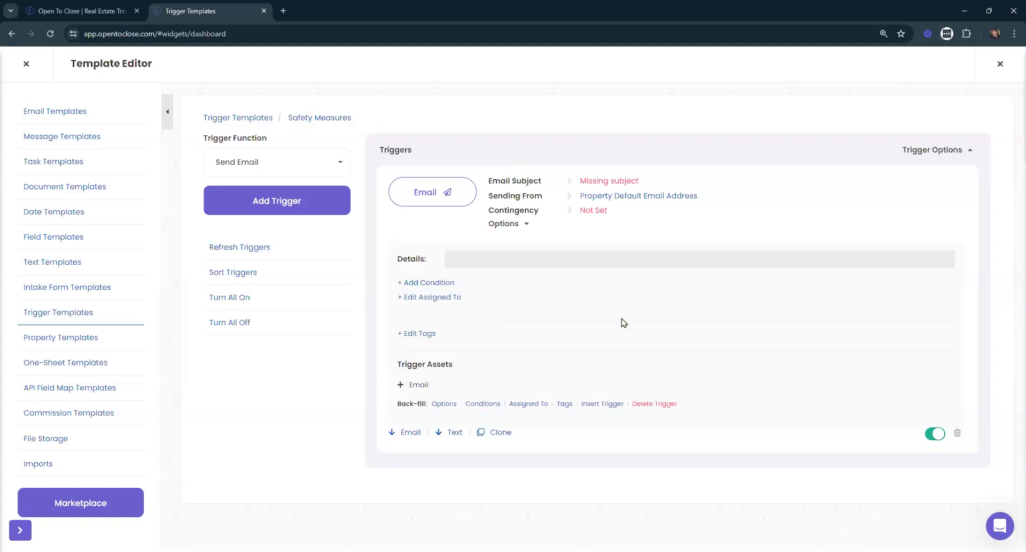
{"action": "left_click", "coordinate": [956, 435]}
{"action": "left_click", "coordinate": [543, 364]}
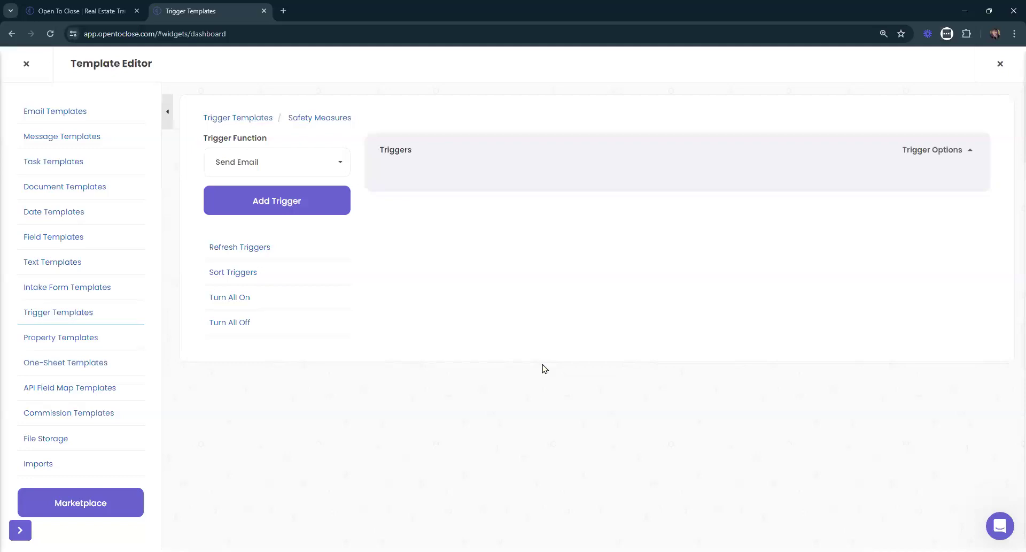
- Leave the template editor and look at the current plan and user costs in the Billing Dashboard
{"action": "left_click", "coordinate": [25, 64]}
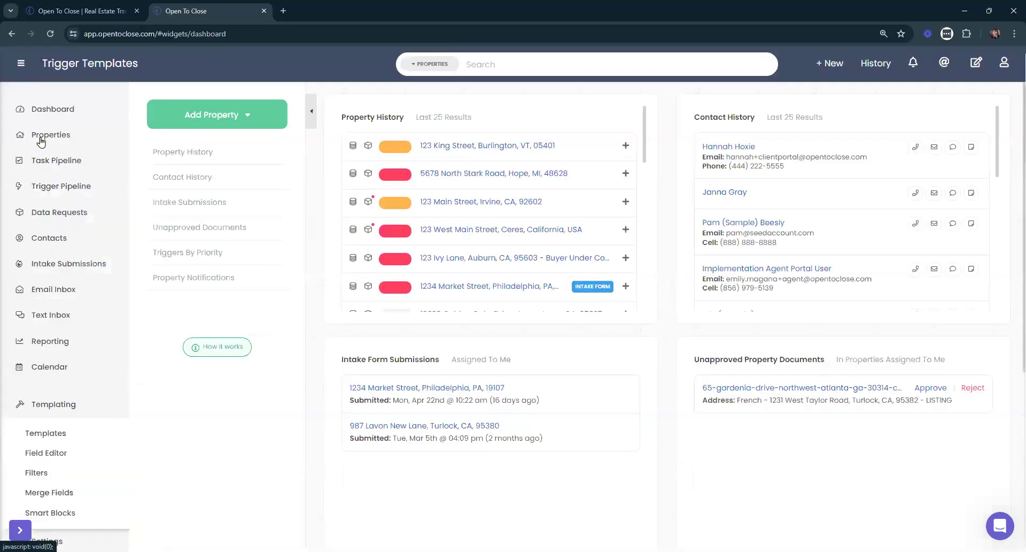
{"action": "left_click", "coordinate": [69, 410]}
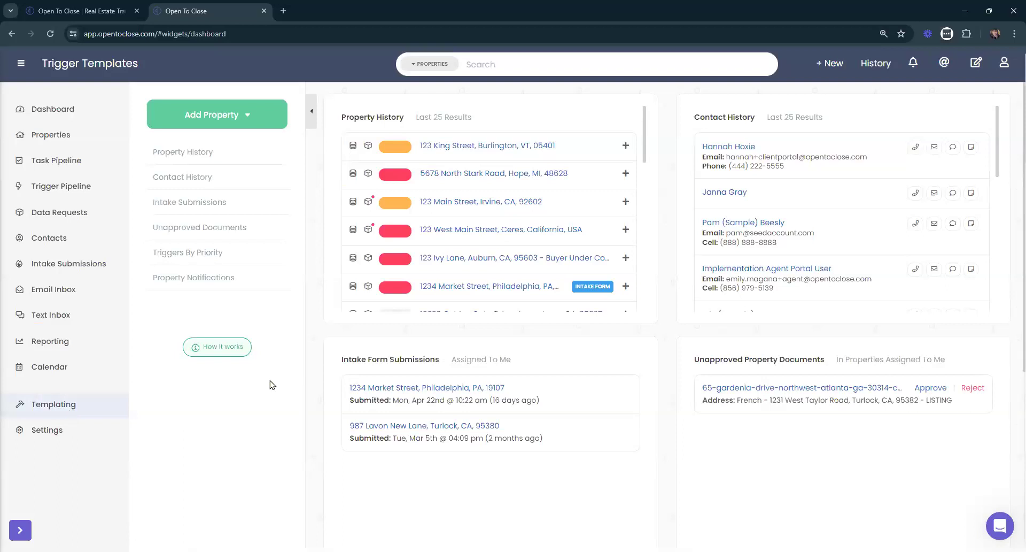
{"action": "left_click", "coordinate": [1004, 64]}
{"action": "left_click", "coordinate": [953, 127]}
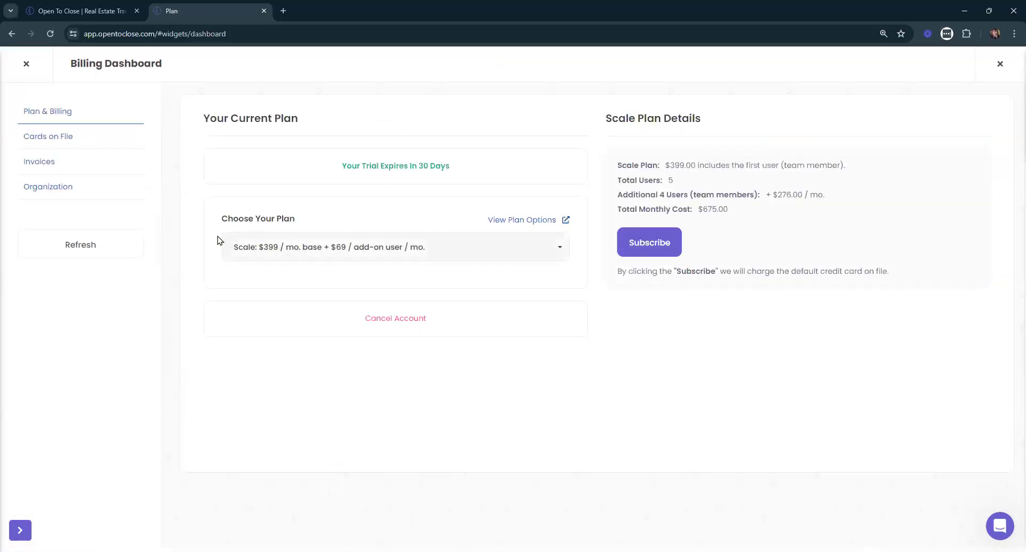
{"action": "left_click", "coordinate": [24, 64]}
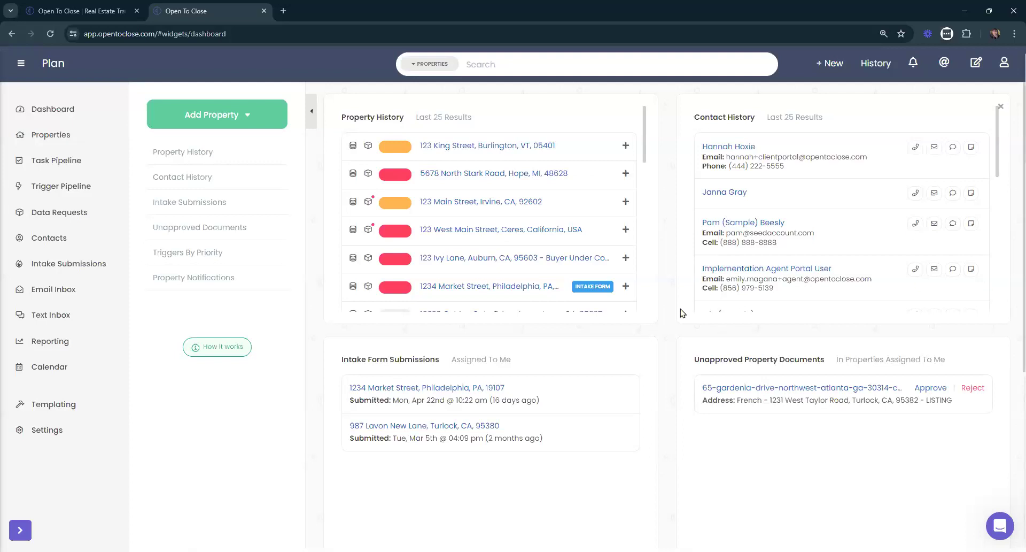
- Look through the Properties list with the main navigation collapsed, and view the Task Pipeline
{"action": "left_click", "coordinate": [43, 141]}
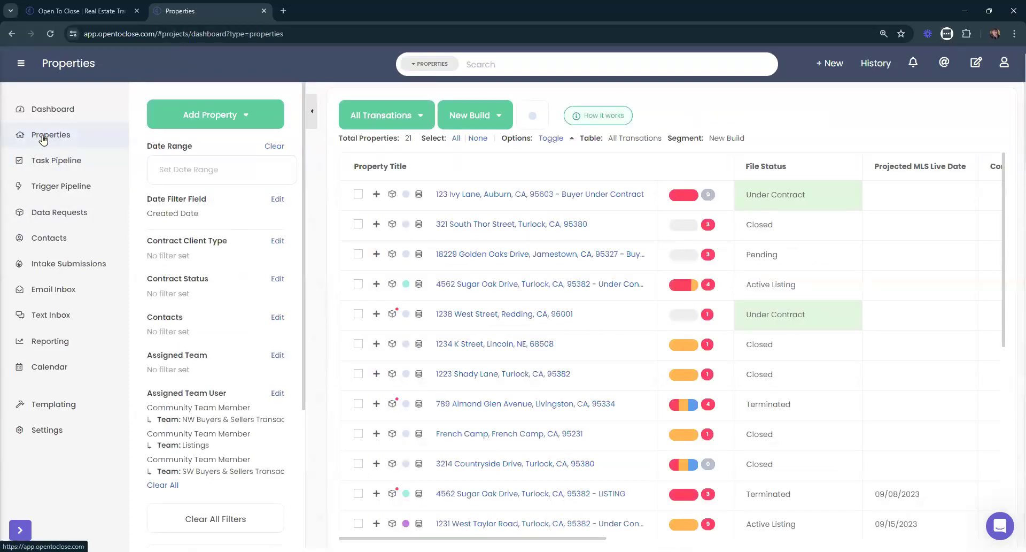
{"action": "left_click", "coordinate": [21, 63]}
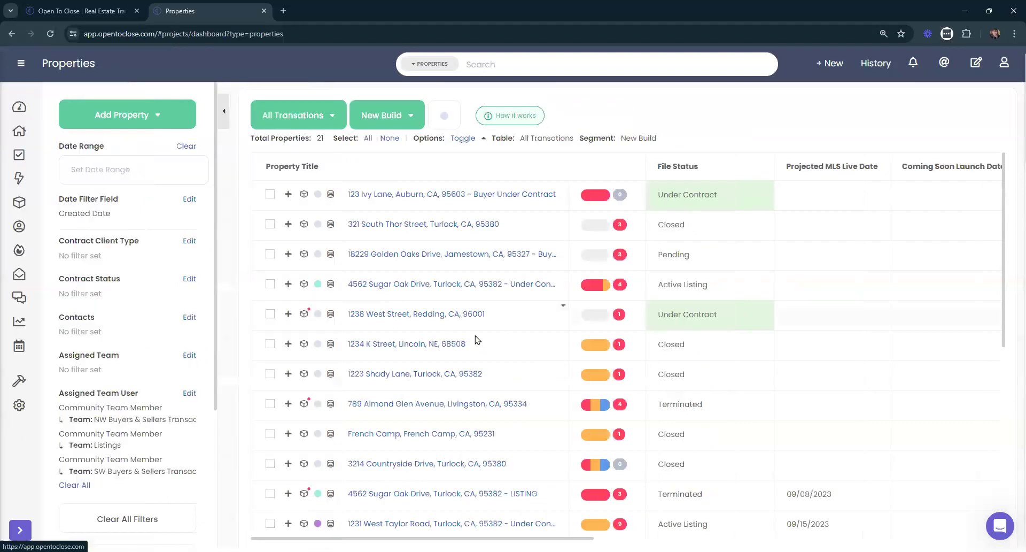
{"action": "left_click", "coordinate": [23, 161]}
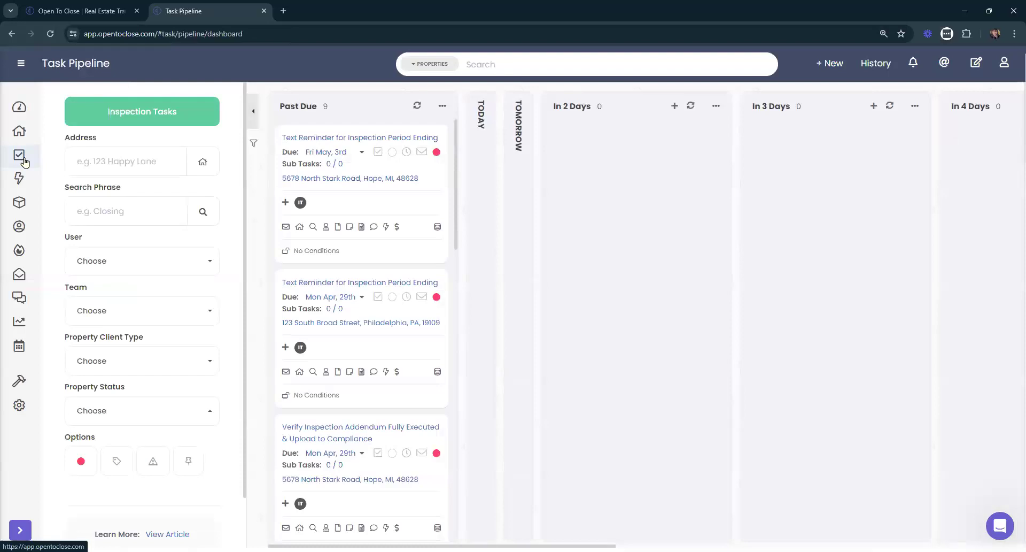
- Return to the Dashboard and open the Organization & Users settings
{"action": "left_click", "coordinate": [20, 109]}
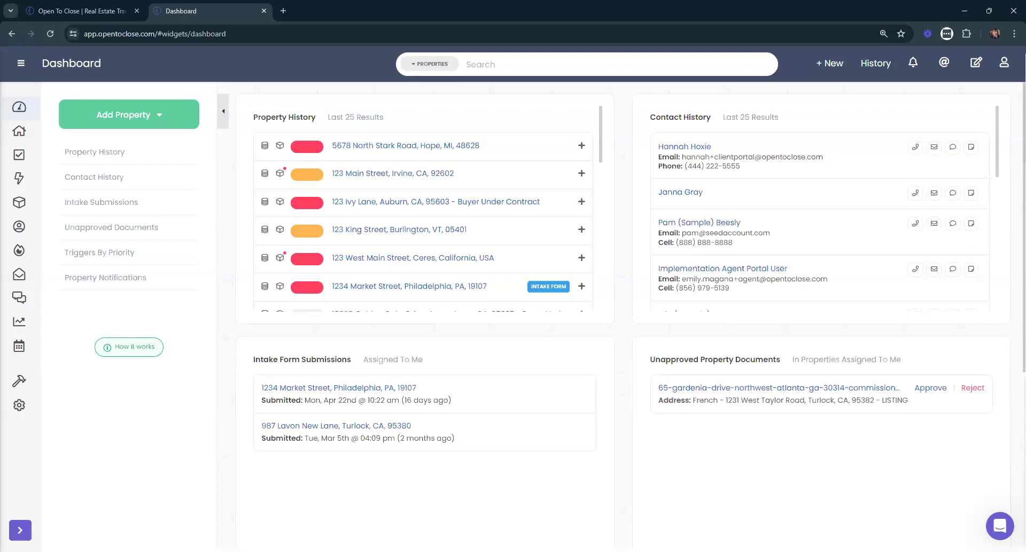
{"action": "mouse_move", "coordinate": [19, 405]}
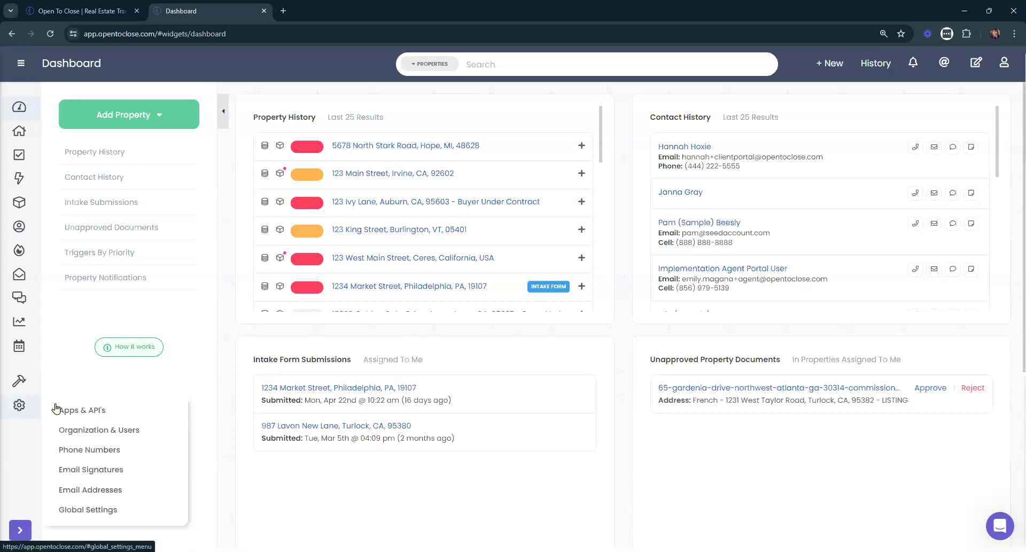
{"action": "left_click", "coordinate": [114, 427]}
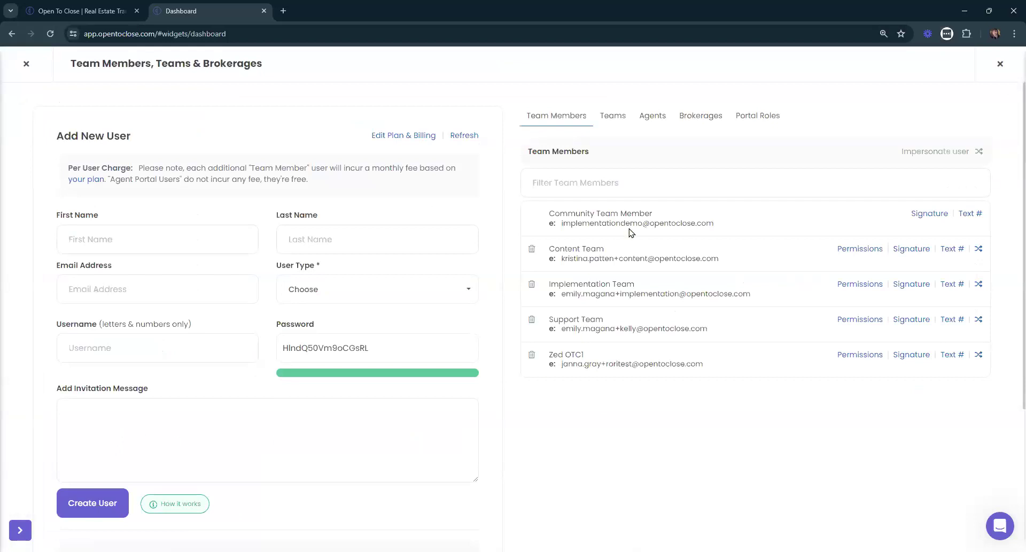
{"action": "left_click", "coordinate": [532, 249]}
{"action": "left_click", "coordinate": [445, 124]}
{"action": "type", "text": "delete"}
{"action": "left_click", "coordinate": [655, 170]}
- Try to delete the Implementation Team user by entering the confirmation word "delete"
{"action": "left_click", "coordinate": [532, 284]}
{"action": "left_click", "coordinate": [396, 123]}
{"action": "type", "text": "delete"}
{"action": "left_click", "coordinate": [389, 163]}
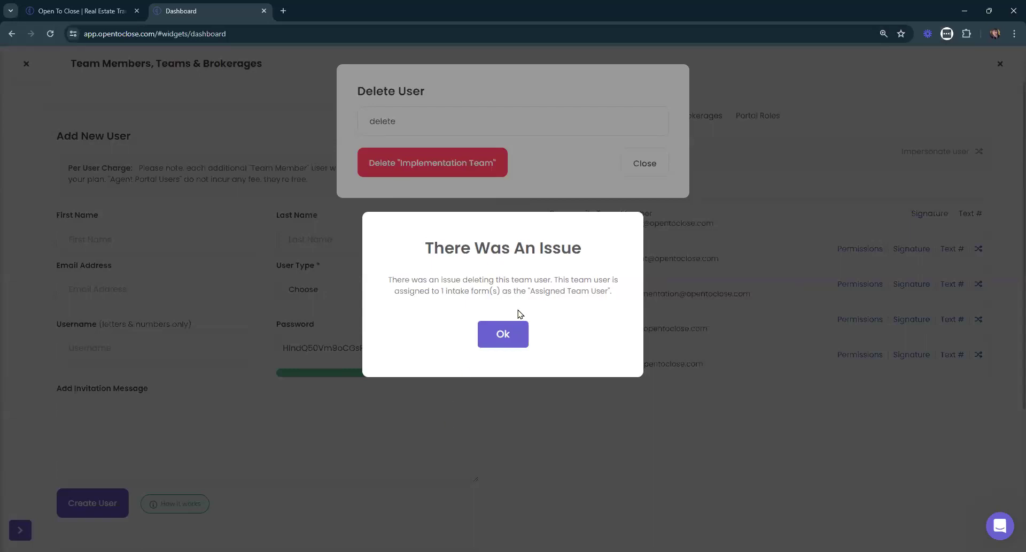
{"action": "left_click", "coordinate": [500, 330]}
{"action": "left_click", "coordinate": [645, 163]}
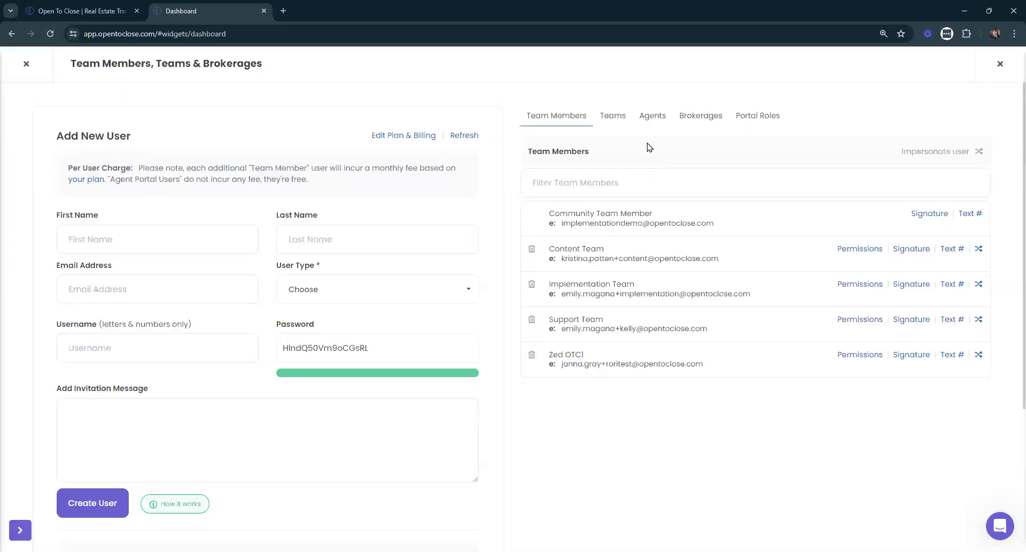
- Review the Team Members and Teams lists, and open the users of the Listings team
{"action": "left_click", "coordinate": [611, 118]}
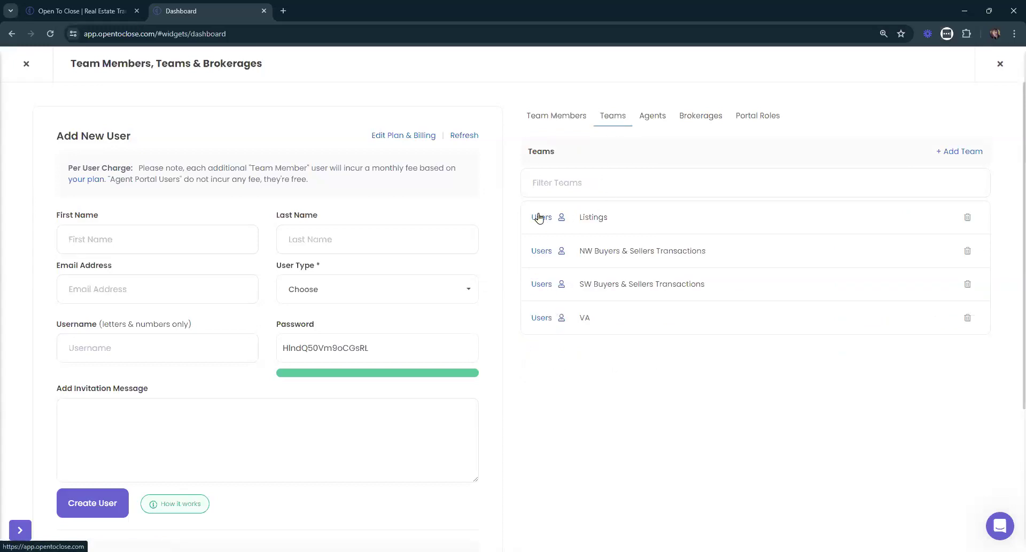
{"action": "left_click", "coordinate": [556, 116]}
{"action": "left_click_drag", "start_coordinate": [638, 285], "coordinate": [547, 286]}
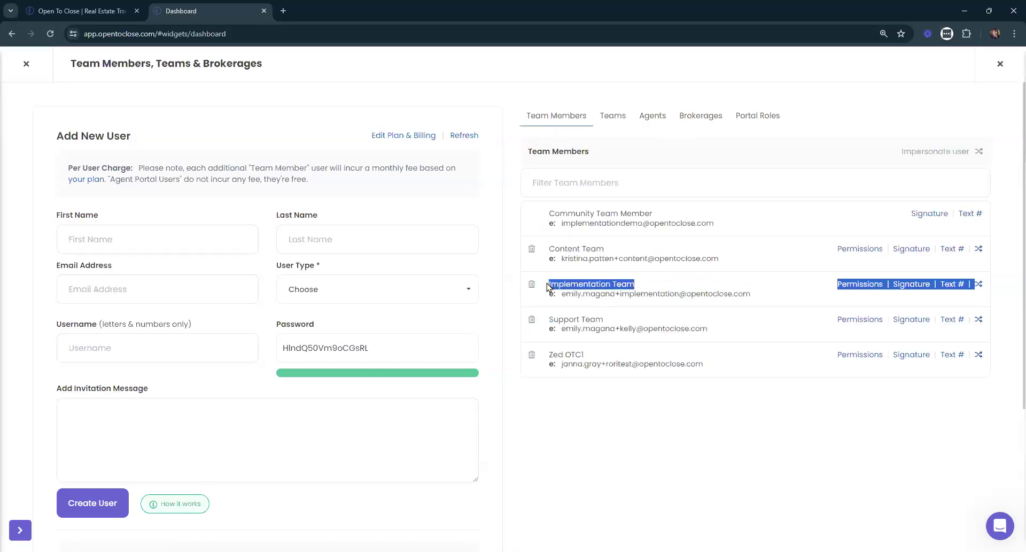
{"action": "left_click", "coordinate": [608, 286]}
{"action": "left_click", "coordinate": [611, 119]}
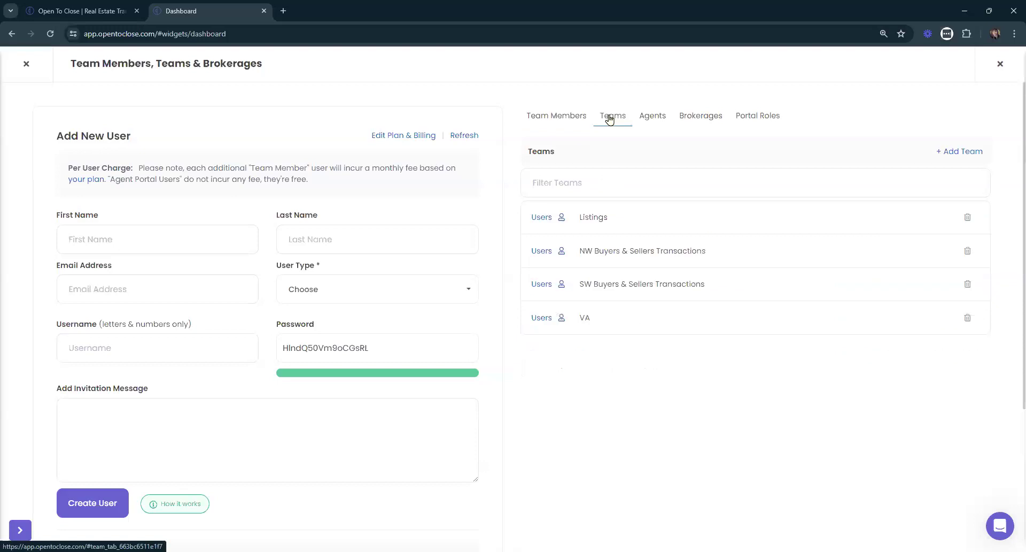
{"action": "left_click", "coordinate": [561, 216]}
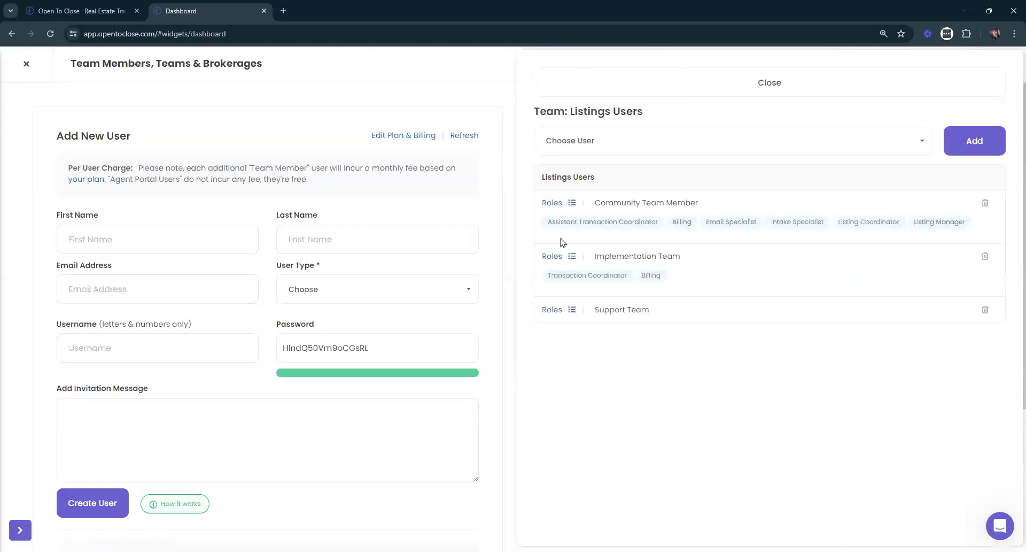
- Start removing Implementation Team from the Listings team, reassigning its intake forms to Community Team Member on Listings
{"action": "left_click", "coordinate": [986, 256]}
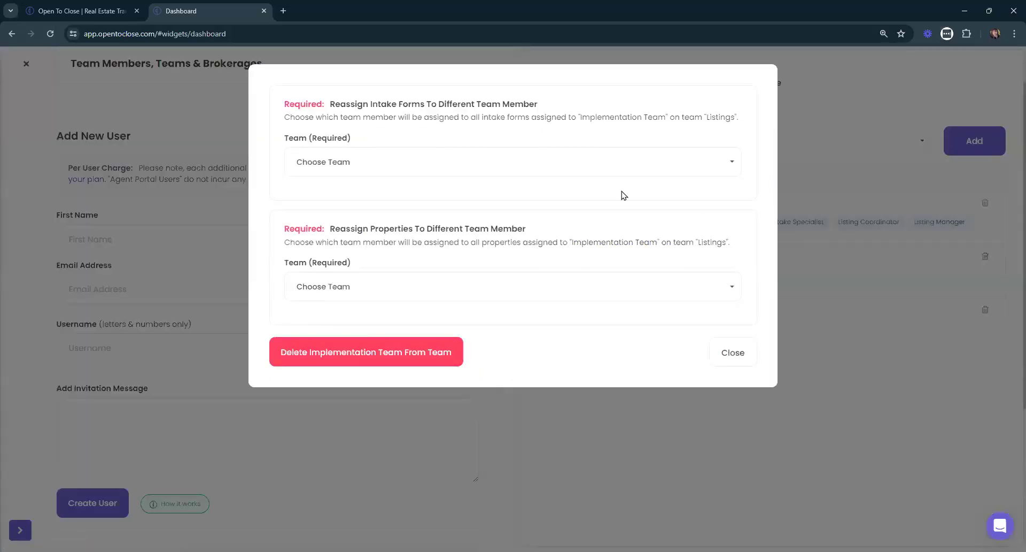
{"action": "left_click_drag", "start_coordinate": [327, 104], "coordinate": [549, 151]}
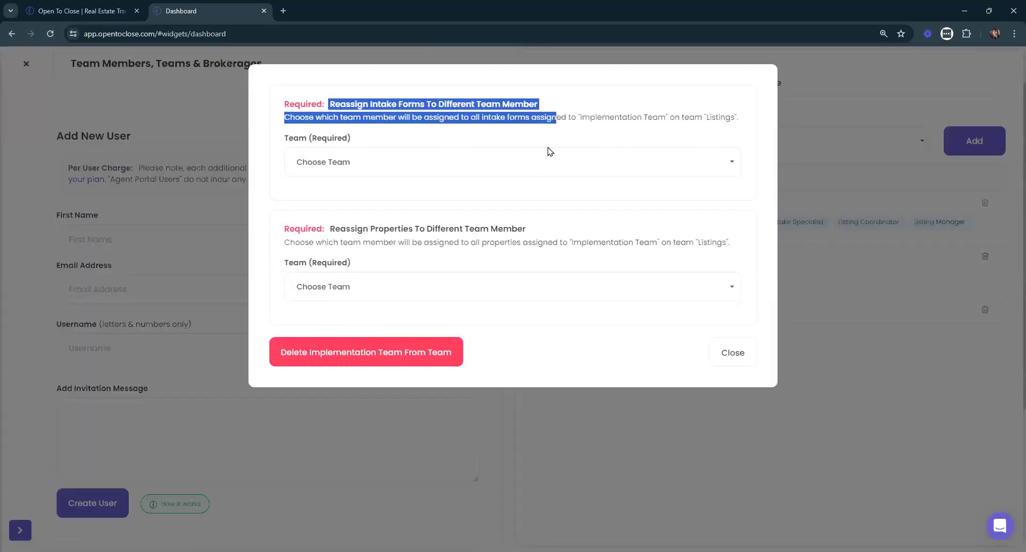
{"action": "left_click_drag", "start_coordinate": [326, 230], "coordinate": [551, 236]}
{"action": "left_click", "coordinate": [580, 230]}
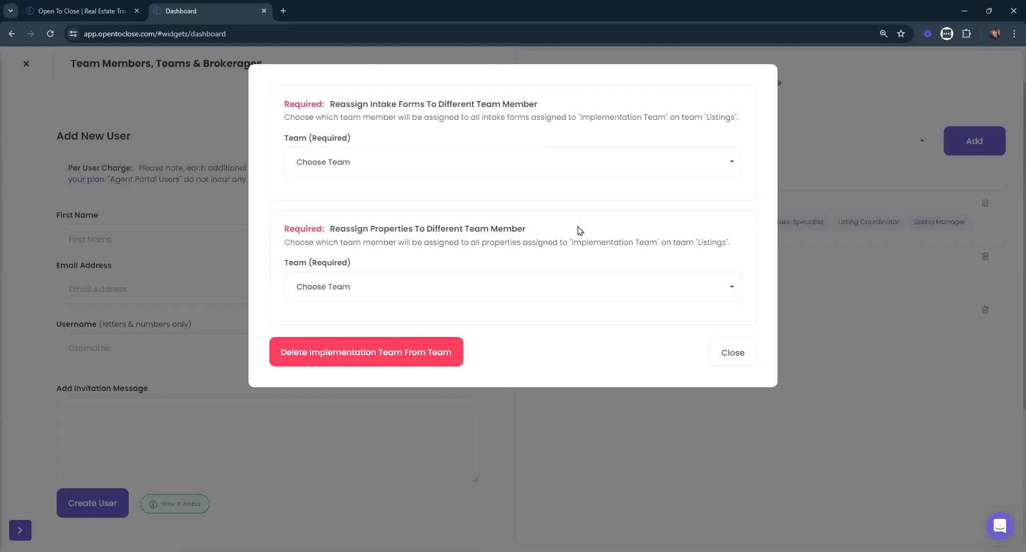
{"action": "left_click", "coordinate": [369, 160]}
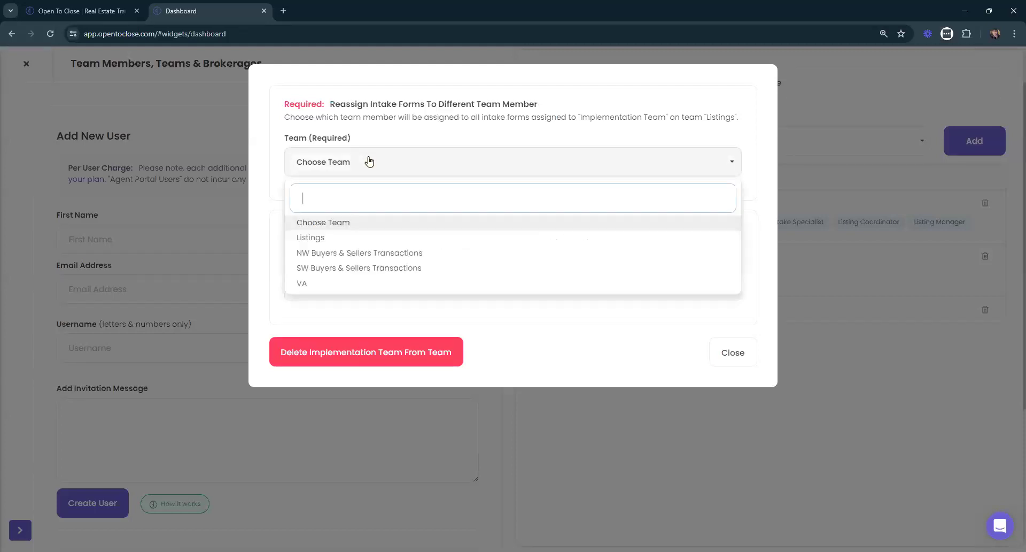
{"action": "left_click", "coordinate": [318, 236]}
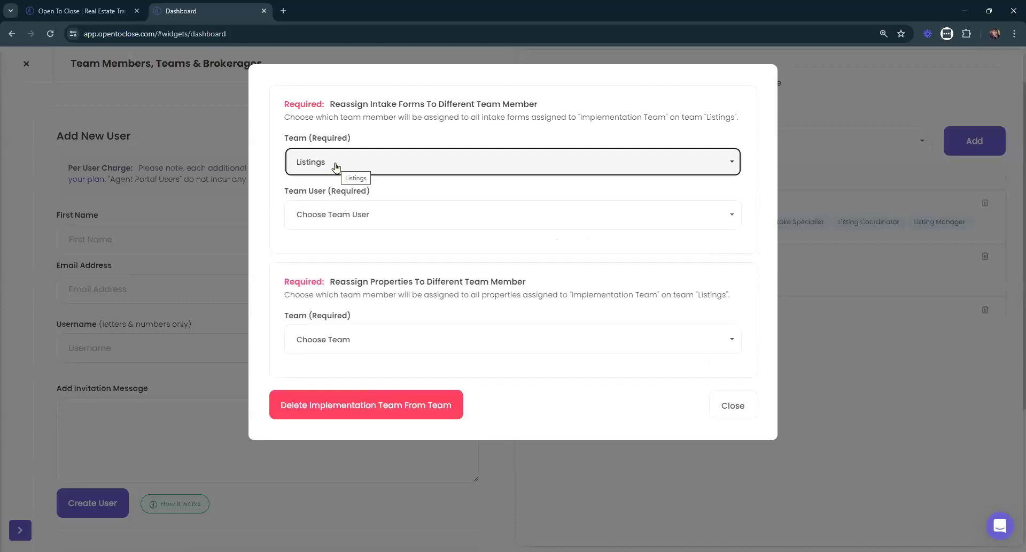
{"action": "left_click", "coordinate": [346, 220]}
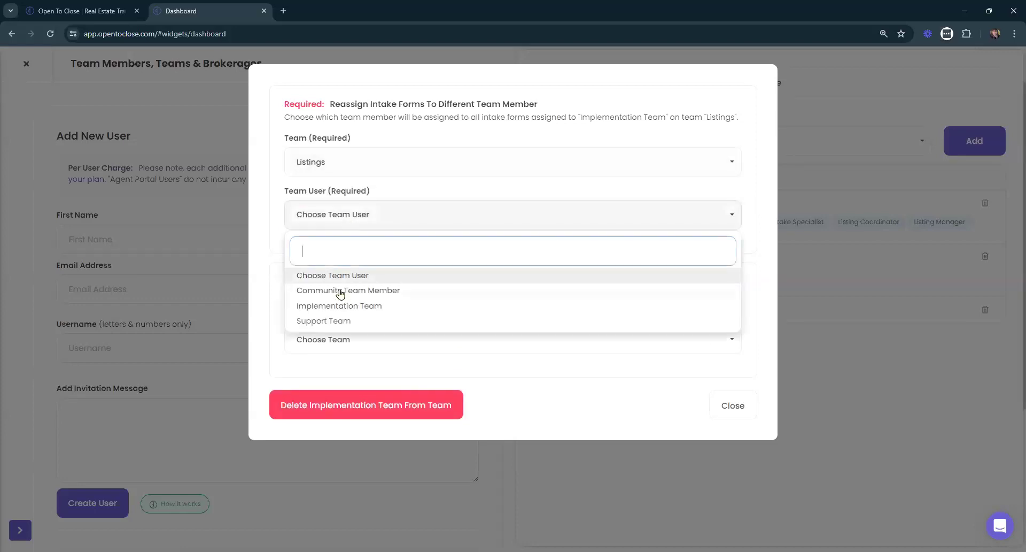
{"action": "left_click", "coordinate": [340, 292]}
- Reassign the properties to Community Team Member on Listings, and delete Implementation Team from the team
{"action": "left_click", "coordinate": [338, 345]}
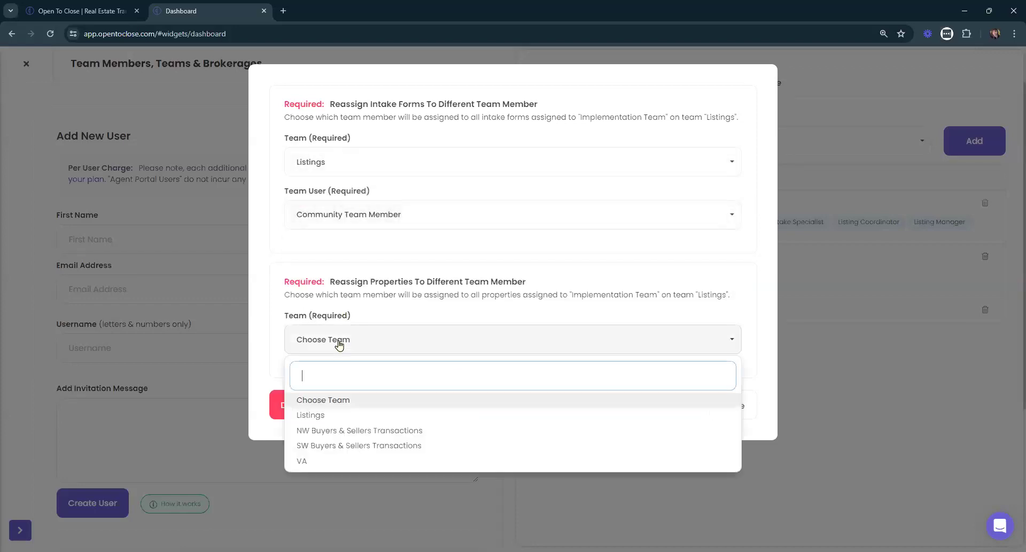
{"action": "left_click", "coordinate": [310, 416]}
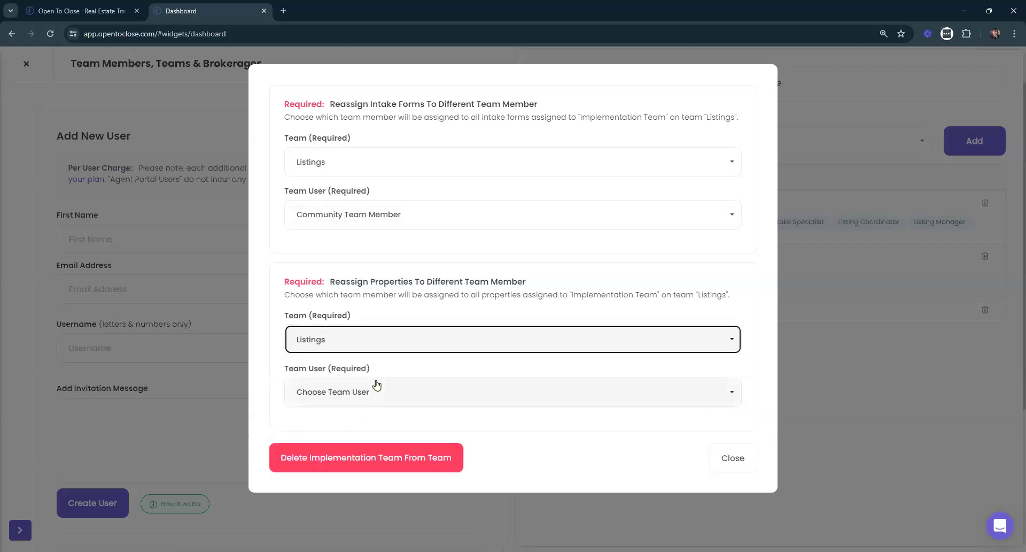
{"action": "left_click", "coordinate": [377, 385]}
{"action": "left_click", "coordinate": [322, 468]}
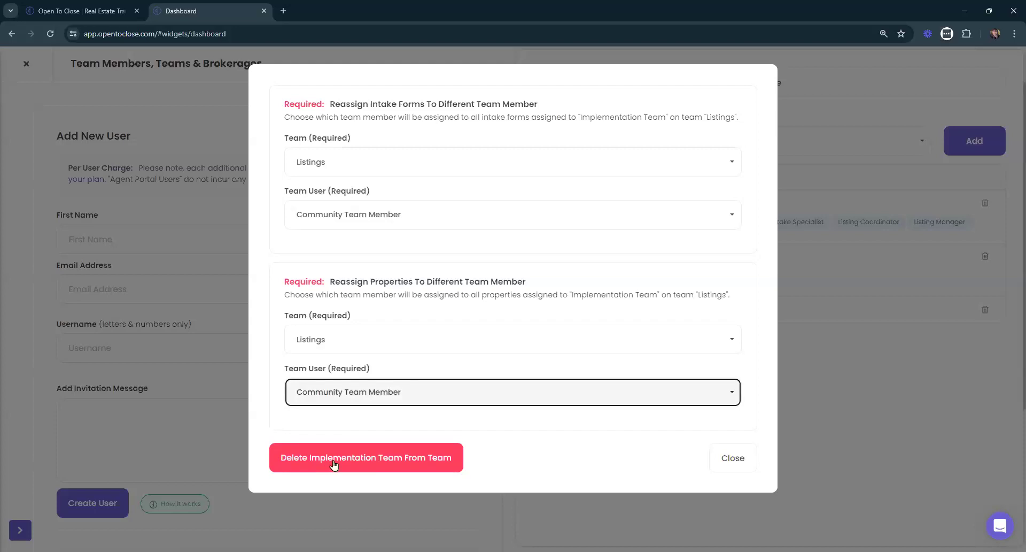
{"action": "left_click", "coordinate": [424, 459]}
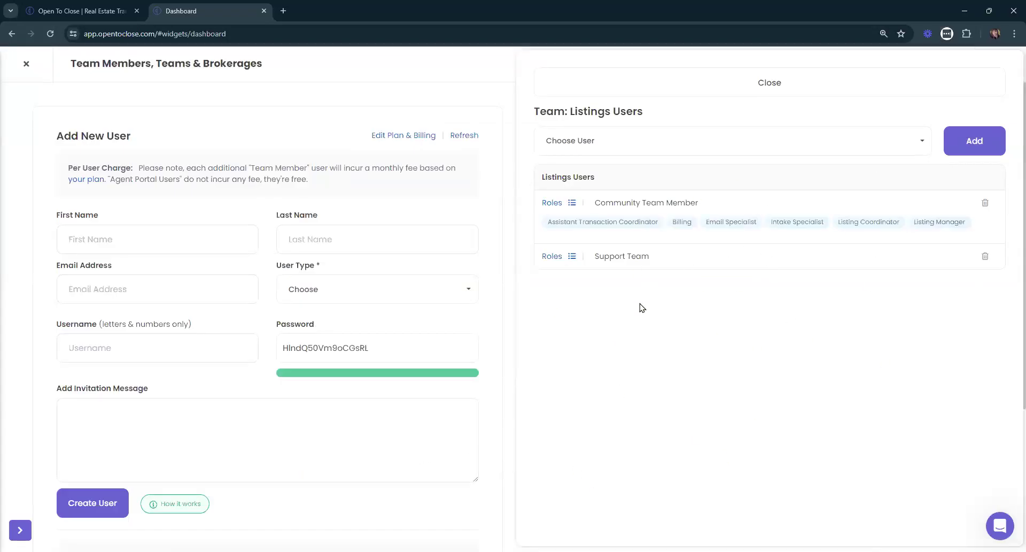
- Check the users of the NW and SW Buyers & Sellers Transactions teams and the VA team for Implementation Team
{"action": "left_click", "coordinate": [600, 81]}
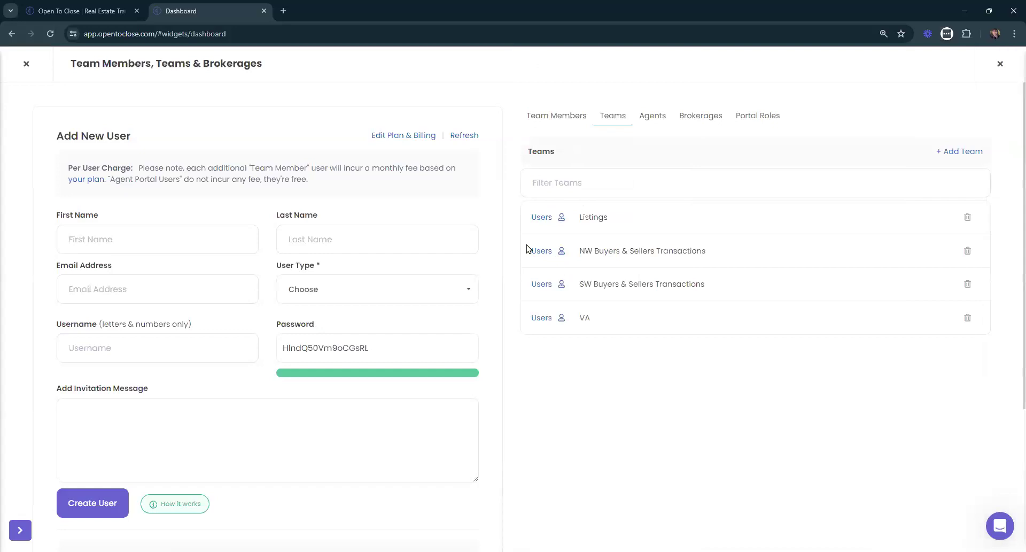
{"action": "left_click", "coordinate": [541, 251]}
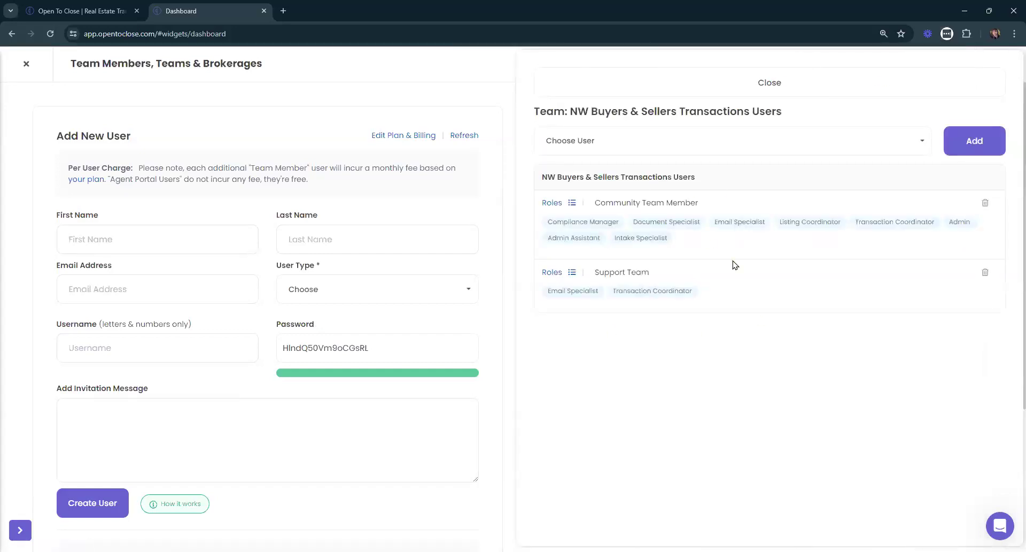
{"action": "left_click", "coordinate": [683, 87]}
{"action": "left_click", "coordinate": [540, 288]}
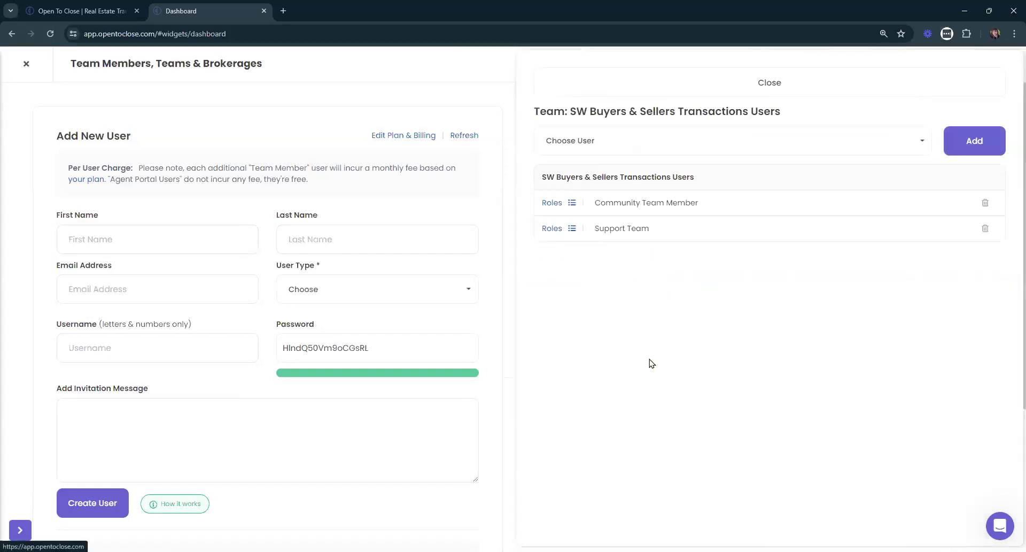
{"action": "left_click", "coordinate": [740, 94]}
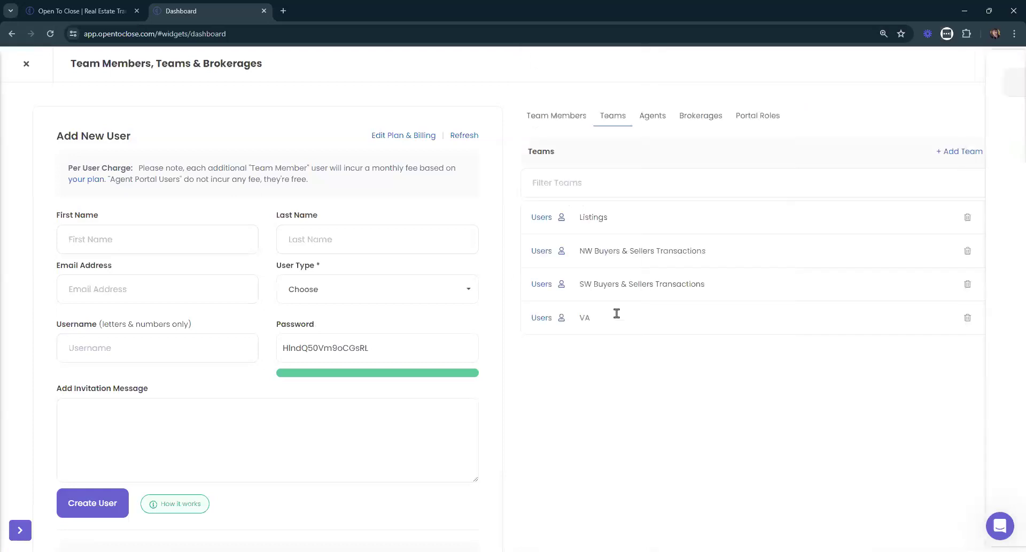
{"action": "left_click", "coordinate": [536, 319]}
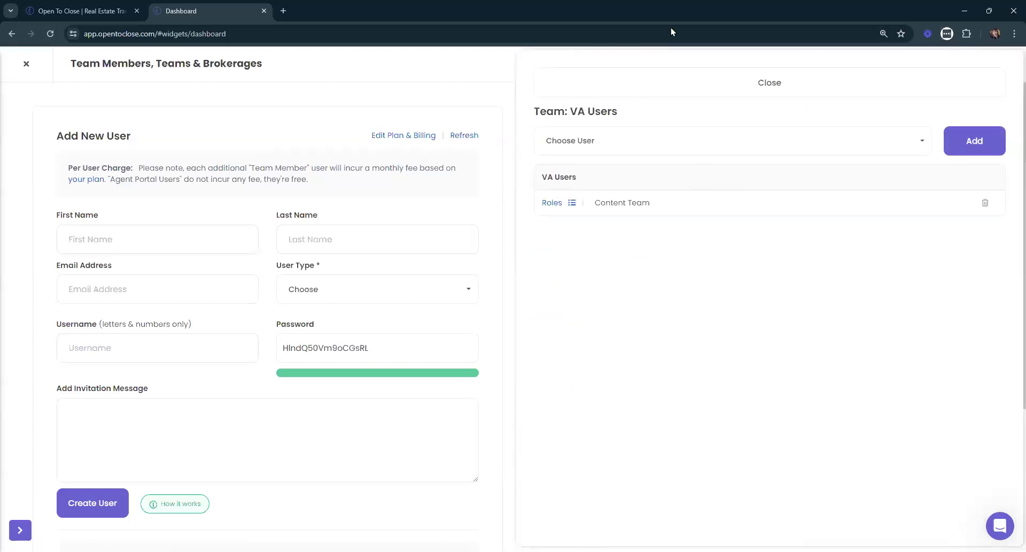
{"action": "left_click", "coordinate": [632, 84]}
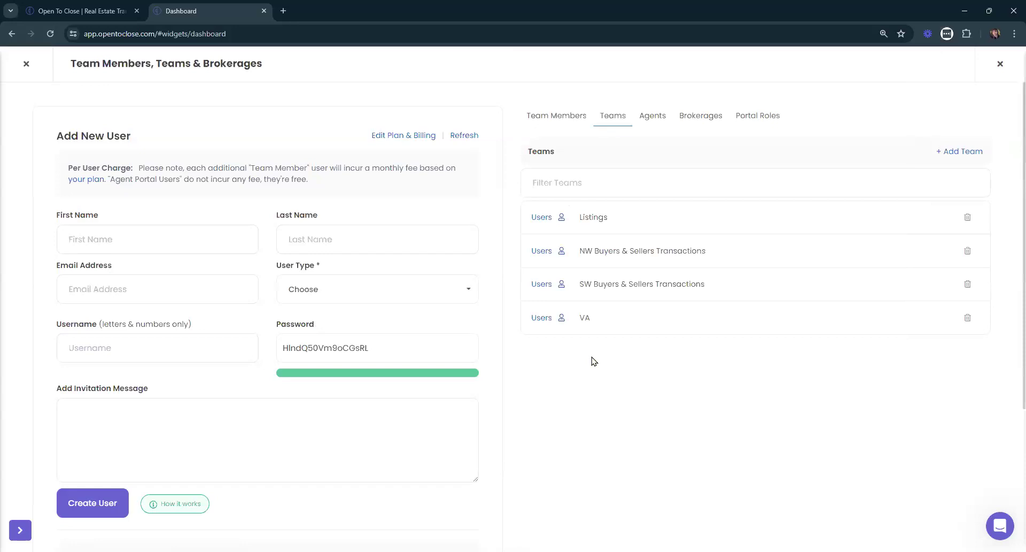
- Open the delete confirmation for Implementation Team among the team members, and close it without deleting the user
{"action": "left_click", "coordinate": [550, 117]}
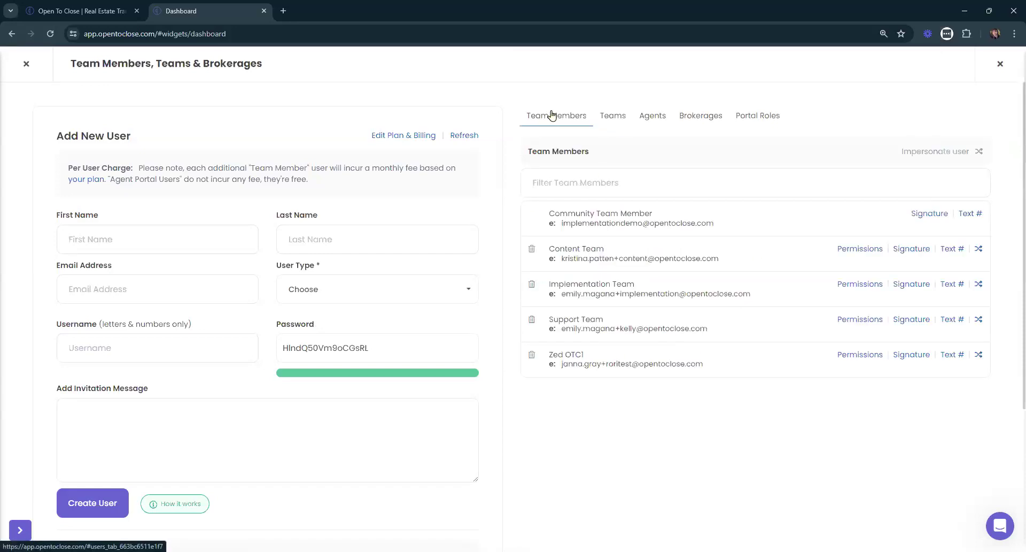
{"action": "left_click", "coordinate": [532, 284]}
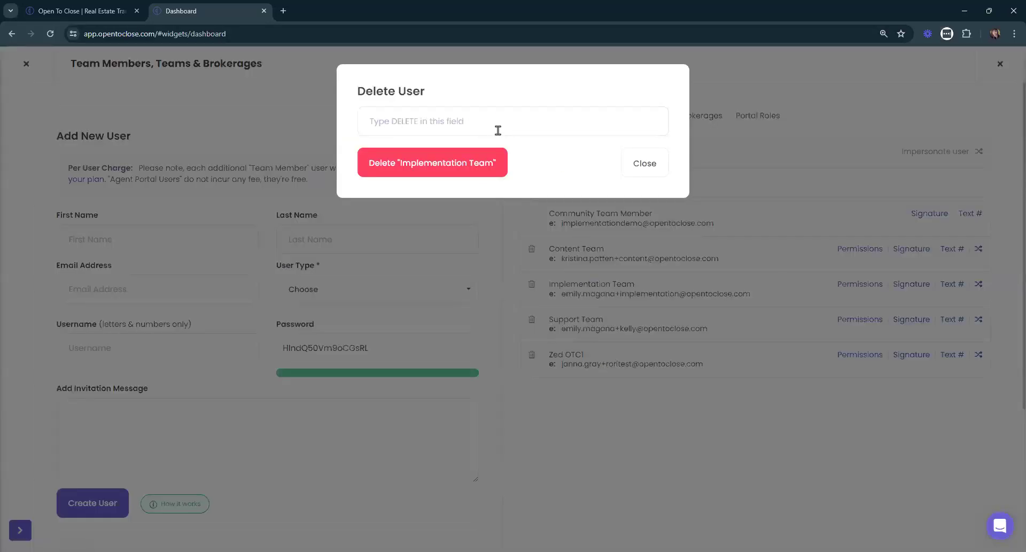
{"action": "left_click", "coordinate": [640, 169]}
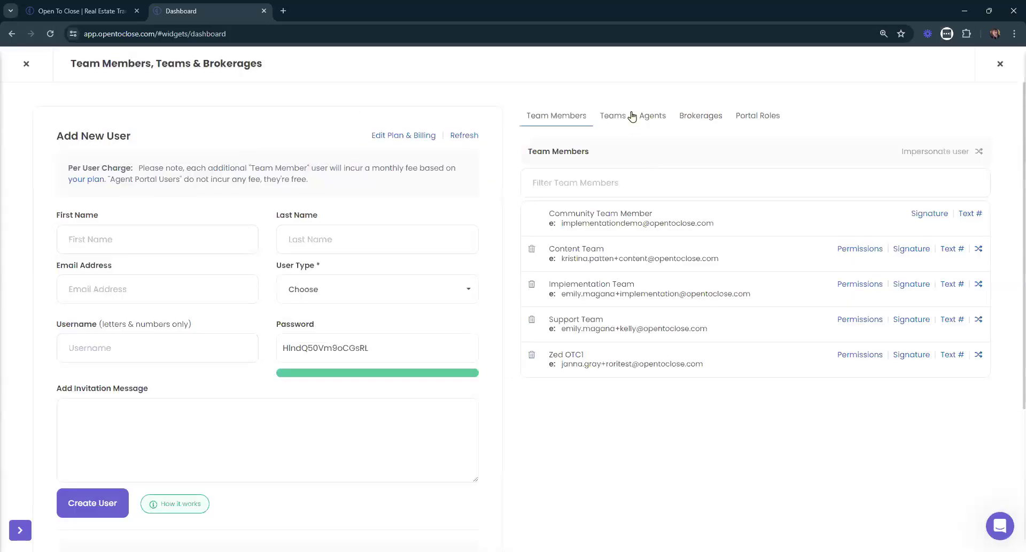
- Add Implementation Team as a user of the Listings team, and close that team's user list
{"action": "left_click", "coordinate": [614, 117]}
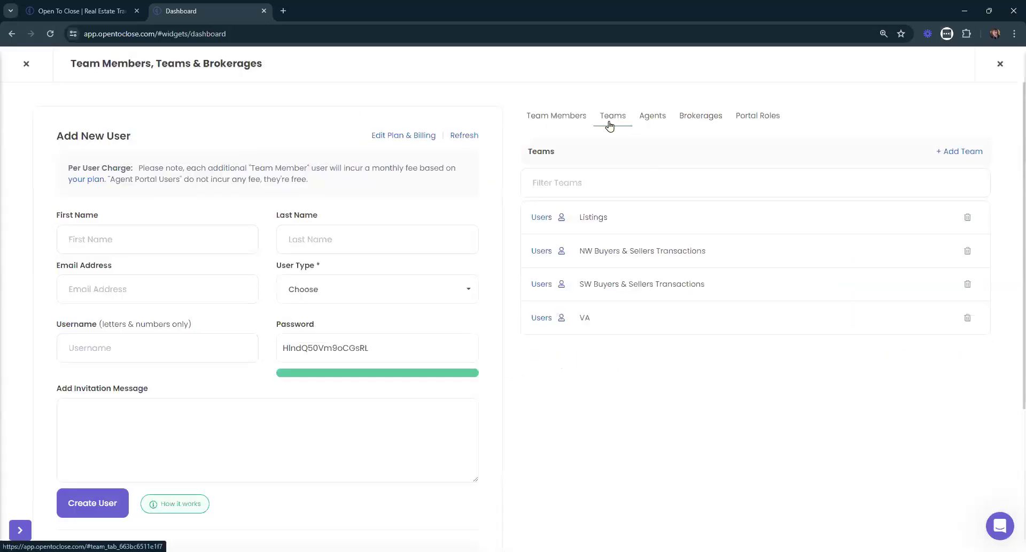
{"action": "left_click", "coordinate": [547, 220]}
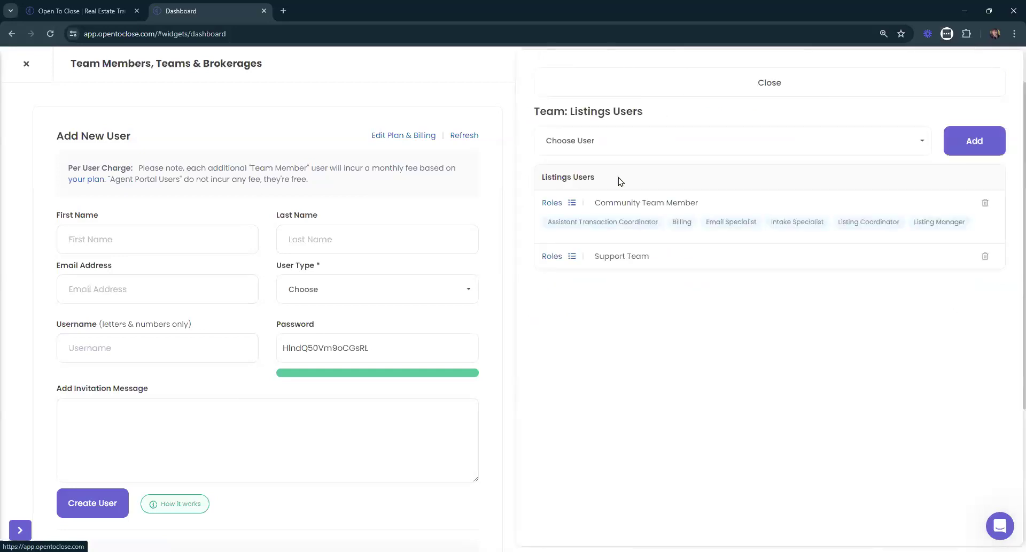
{"action": "left_click", "coordinate": [639, 141]}
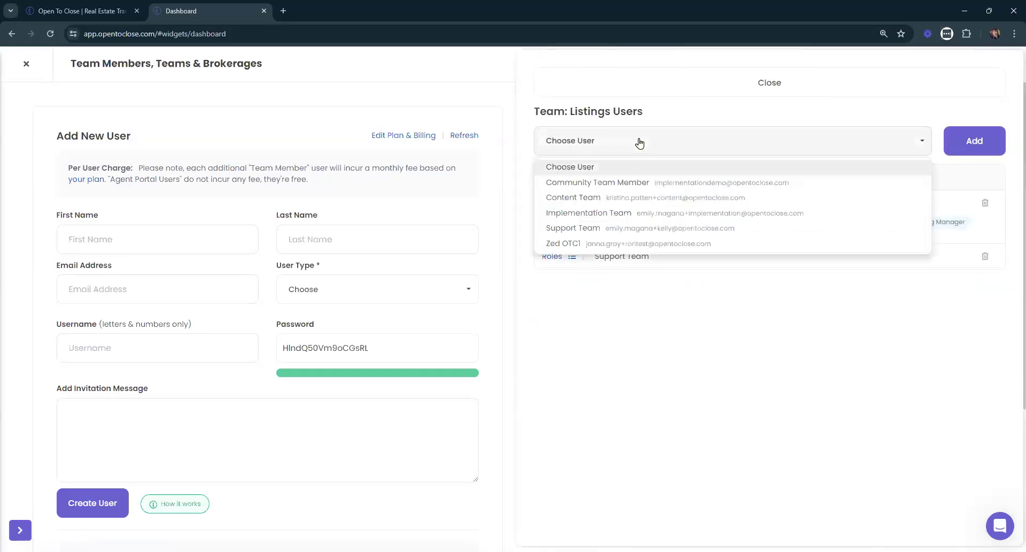
{"action": "left_click", "coordinate": [596, 215]}
{"action": "left_click", "coordinate": [964, 153]}
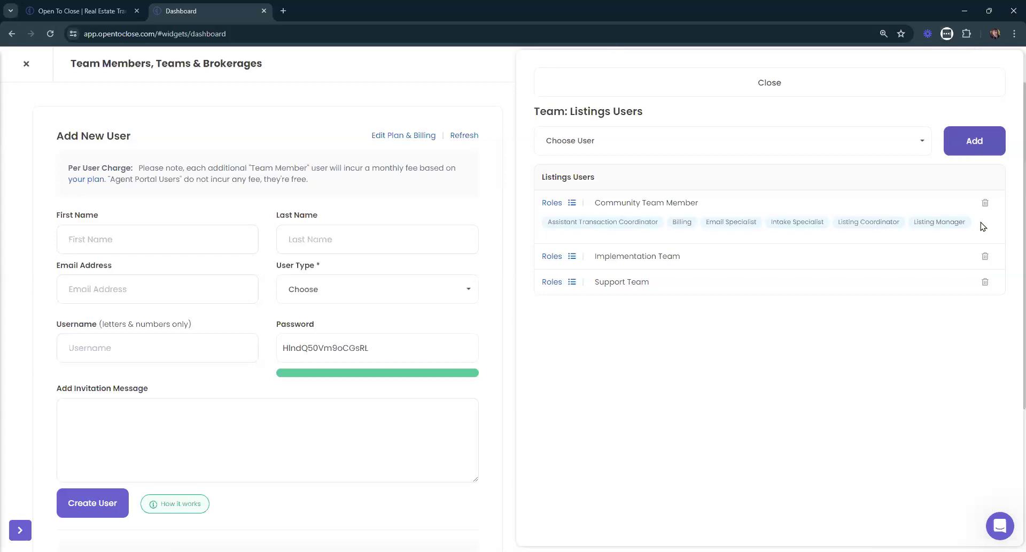
{"action": "left_click_drag", "start_coordinate": [596, 256], "coordinate": [758, 261]}
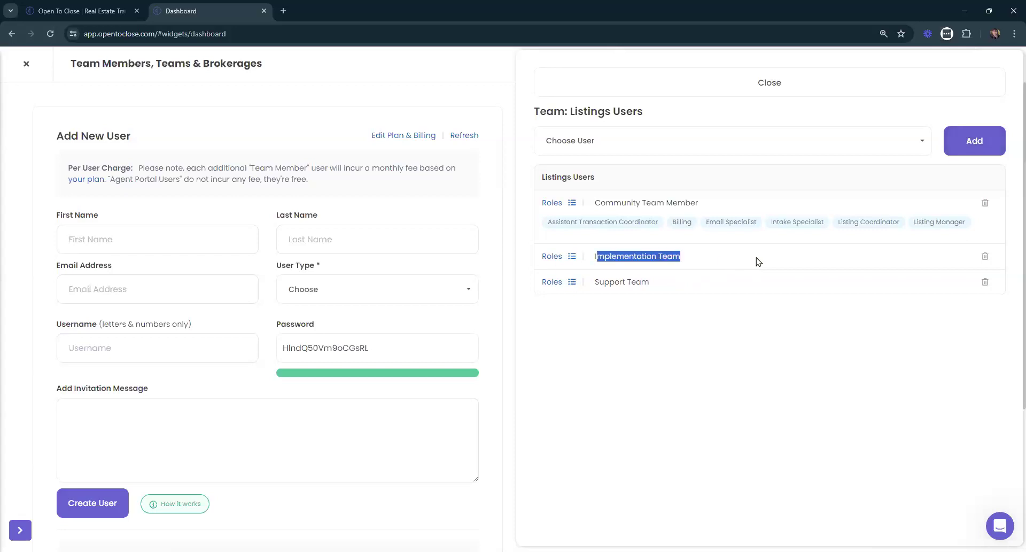
{"action": "left_click", "coordinate": [758, 261]}
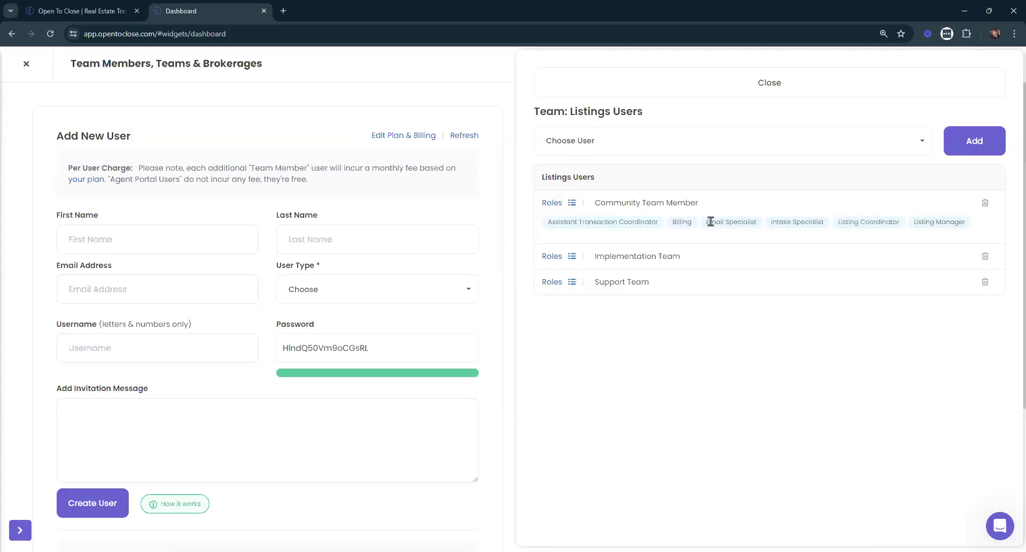
{"action": "left_click", "coordinate": [619, 96]}
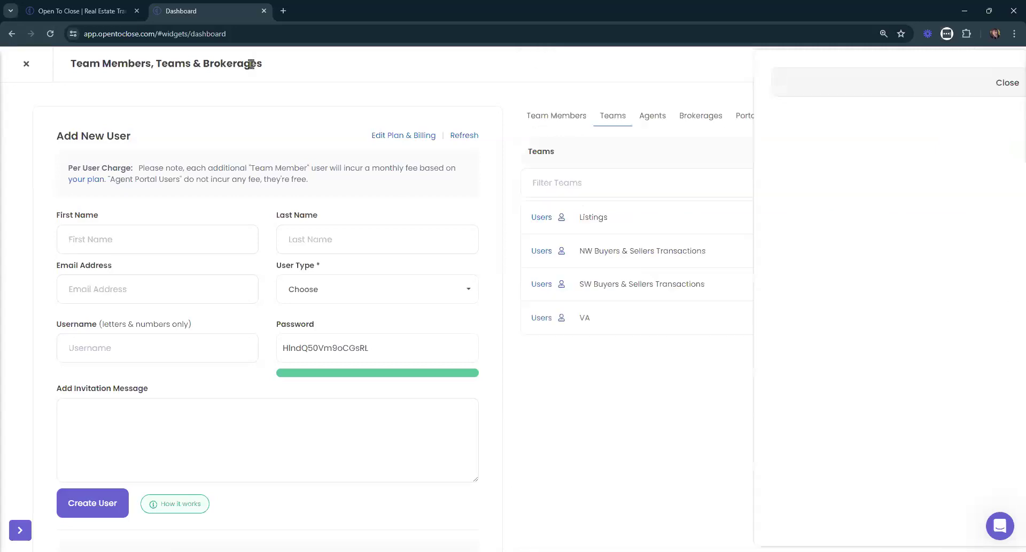
- Leave the team settings, open the Properties list, and look through the listed properties
{"action": "left_click", "coordinate": [26, 63]}
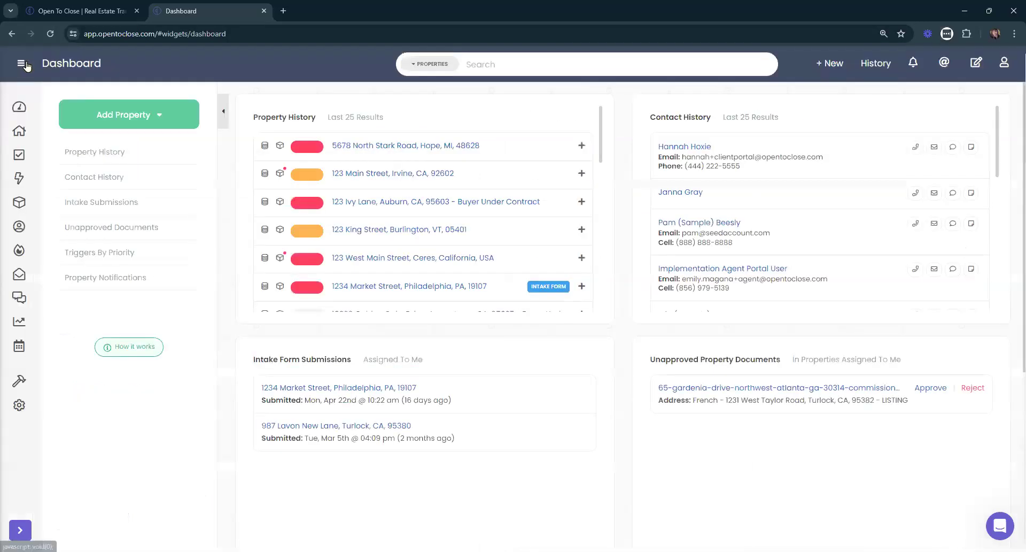
{"action": "left_click", "coordinate": [19, 132]}
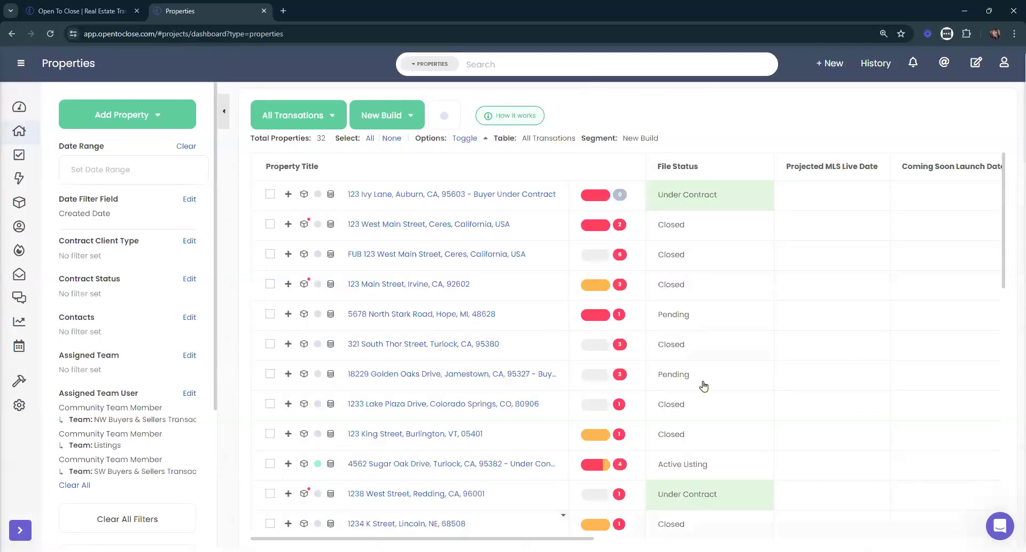
{"action": "left_click", "coordinate": [407, 114]}
{"action": "left_click", "coordinate": [406, 114]}
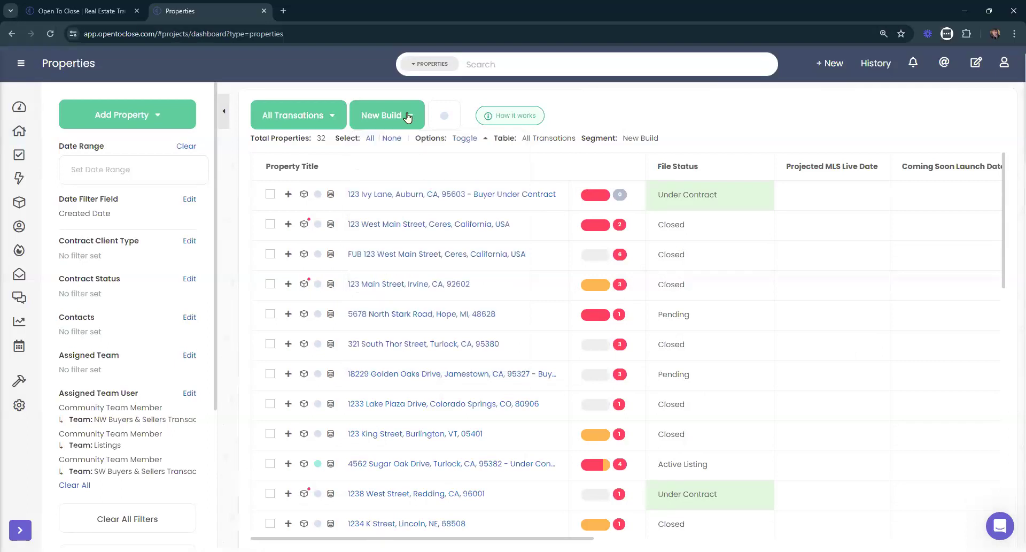
{"action": "scroll", "coordinate": [406, 256], "scroll_direction": "down", "scroll_amount": 10}
{"action": "scroll", "coordinate": [498, 390], "scroll_direction": "up", "scroll_amount": 15}
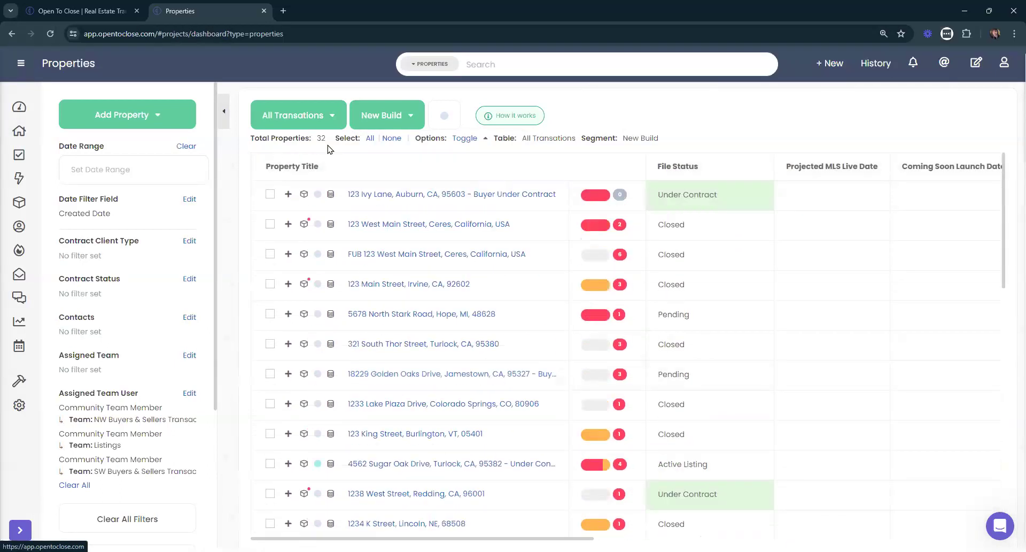
- Add the first four properties of the list to the queue and open the first one
{"action": "left_click", "coordinate": [288, 195]}
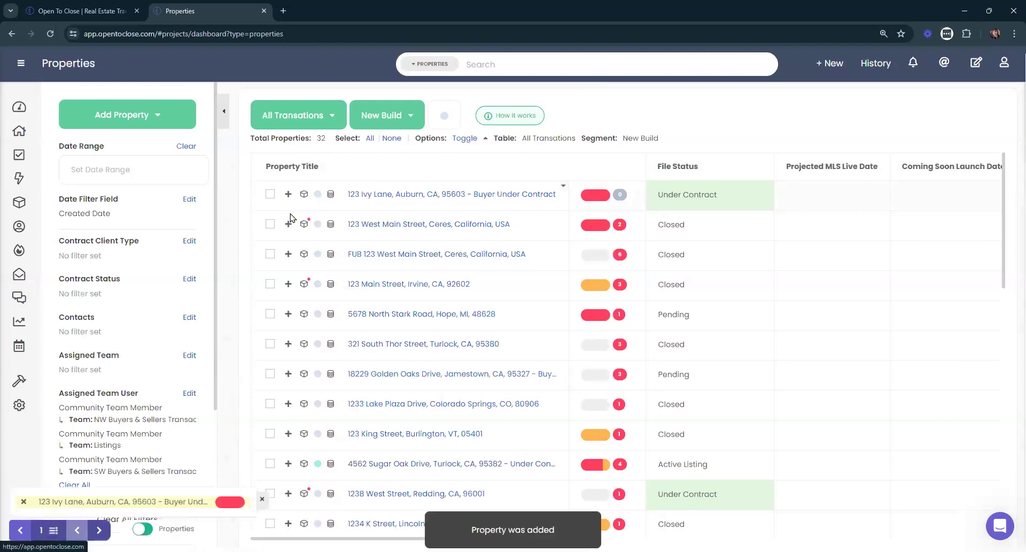
{"action": "left_click", "coordinate": [288, 224]}
{"action": "left_click", "coordinate": [288, 254]}
{"action": "left_click", "coordinate": [288, 284]}
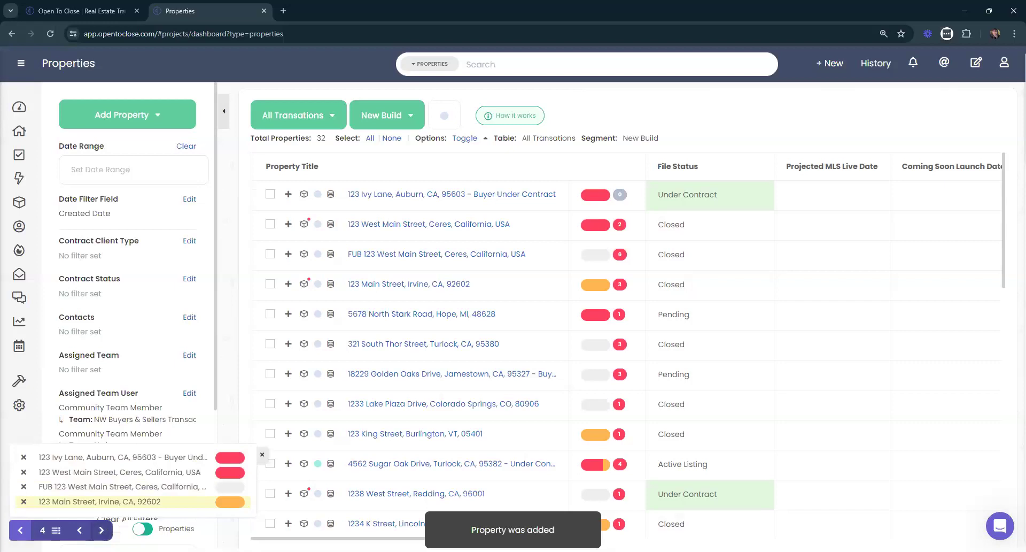
{"action": "left_click", "coordinate": [101, 530]}
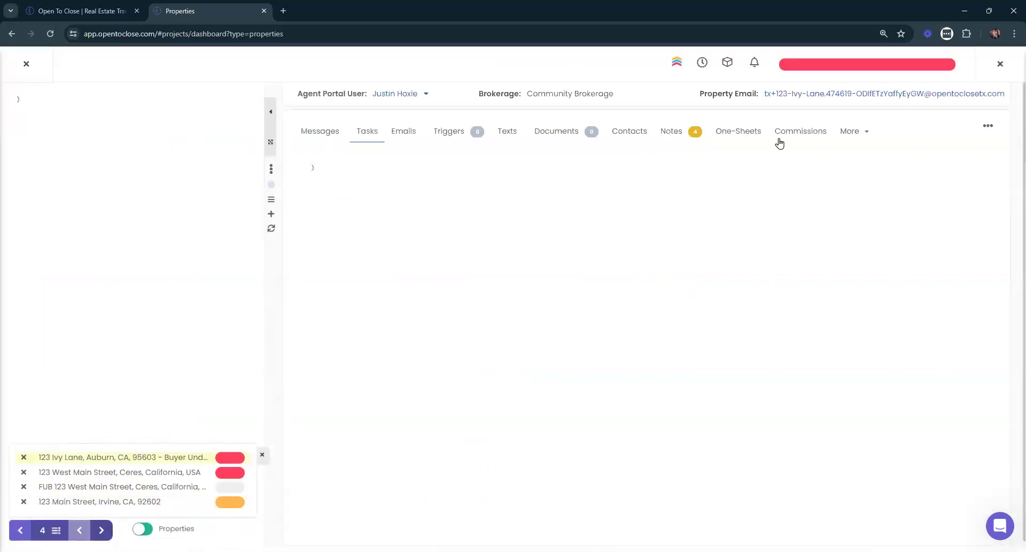
- Reassign the first queued property to the Listings team with Implementation Team as its team user
{"action": "left_click", "coordinate": [852, 132]}
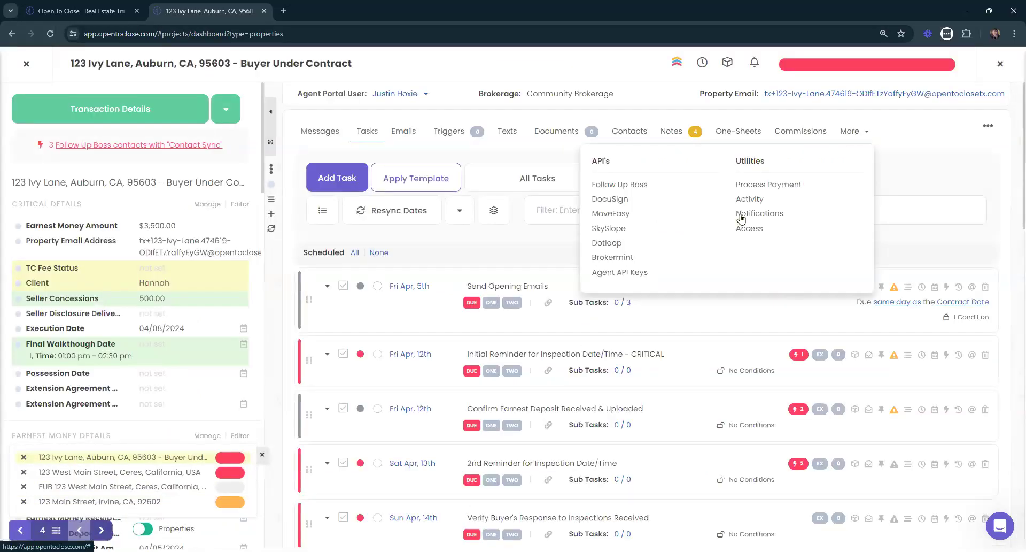
{"action": "left_click", "coordinate": [748, 228]}
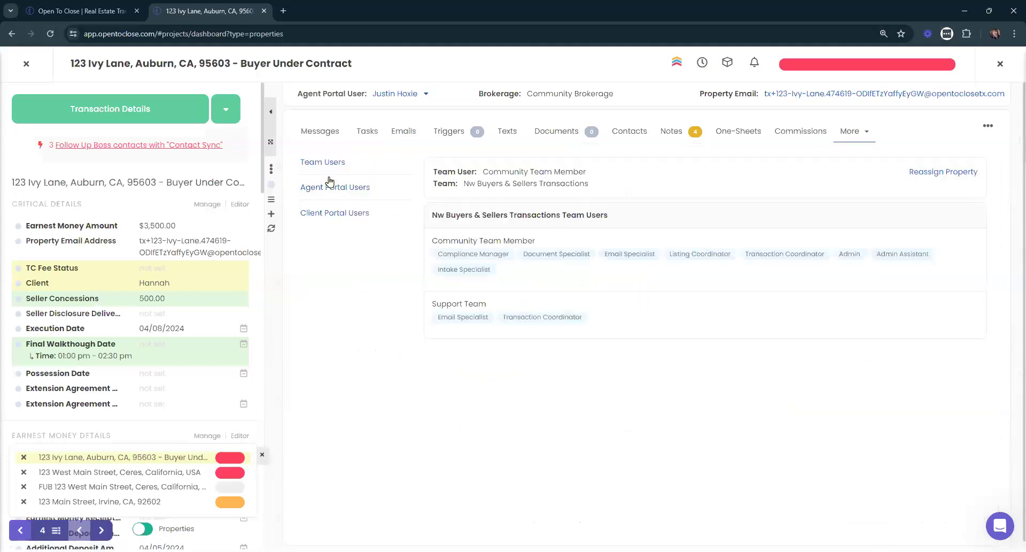
{"action": "left_click", "coordinate": [320, 164]}
{"action": "left_click", "coordinate": [912, 170]}
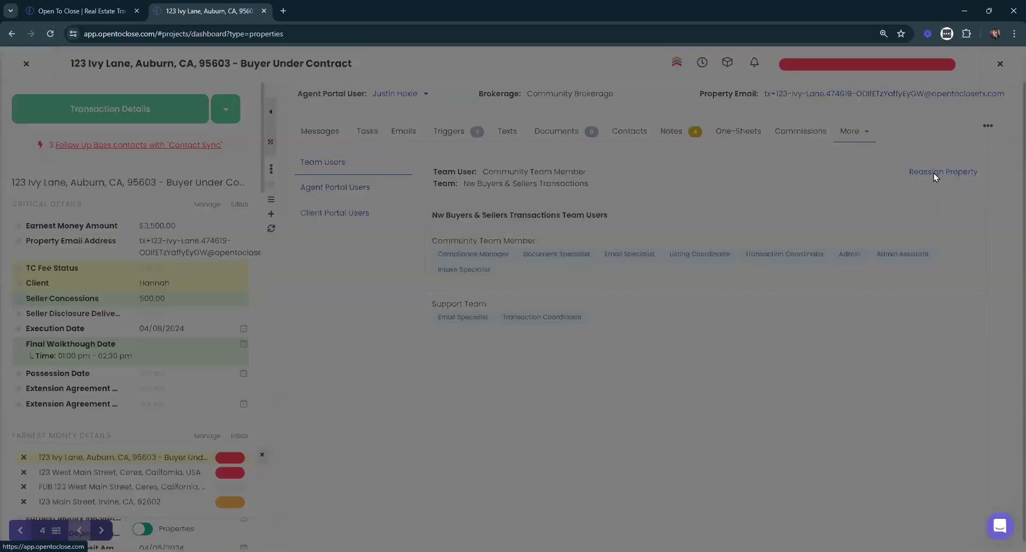
{"action": "left_click", "coordinate": [481, 193]}
{"action": "left_click", "coordinate": [405, 267]}
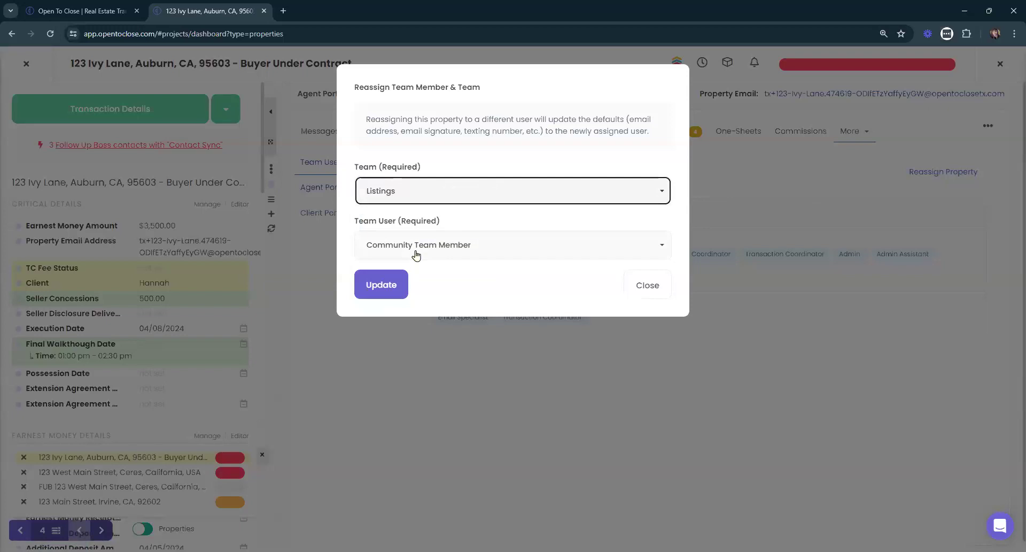
{"action": "left_click", "coordinate": [439, 251]}
{"action": "left_click", "coordinate": [417, 335]}
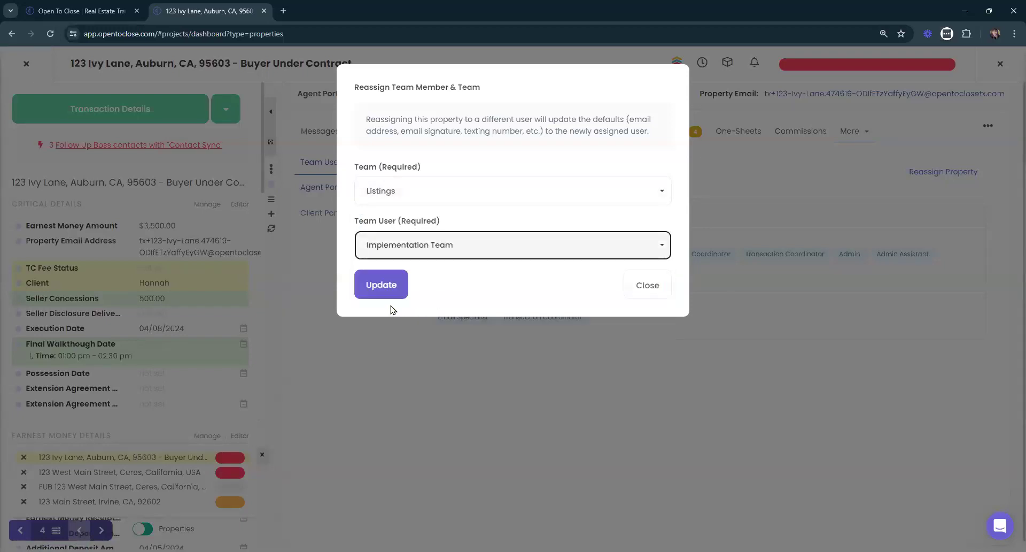
{"action": "left_click", "coordinate": [389, 284]}
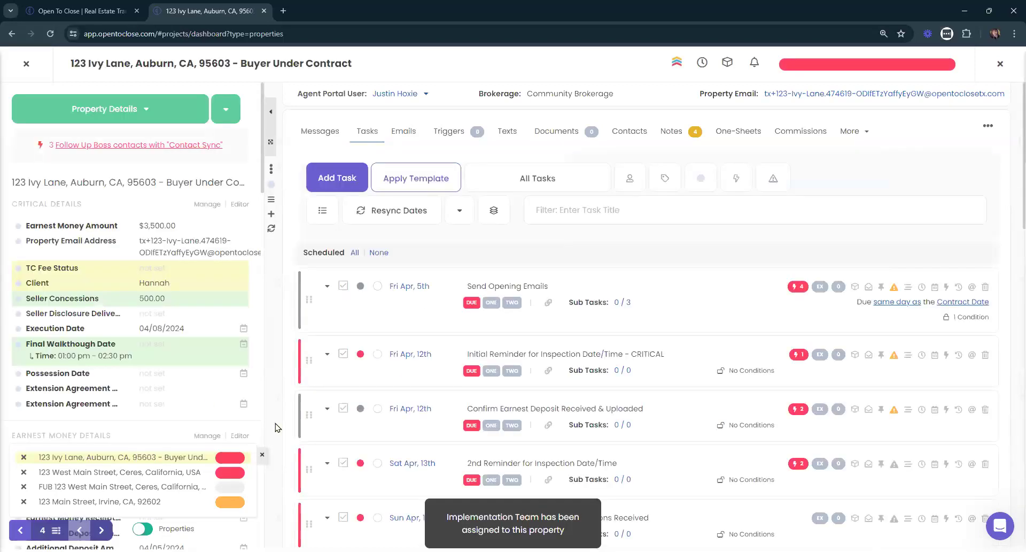
- Open the second queued property and check its team user access
{"action": "left_click", "coordinate": [119, 472]}
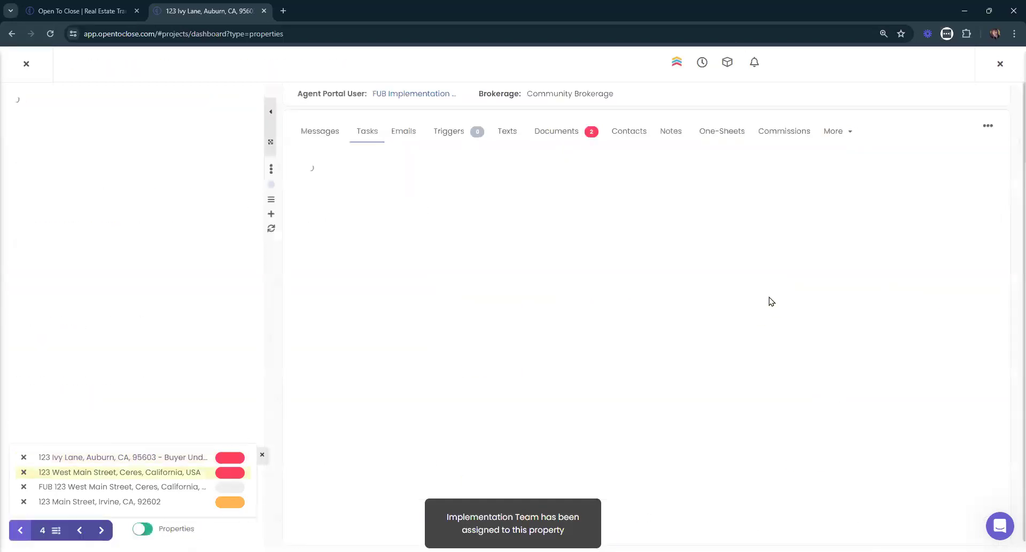
{"action": "left_click", "coordinate": [834, 131]}
{"action": "left_click", "coordinate": [725, 228]}
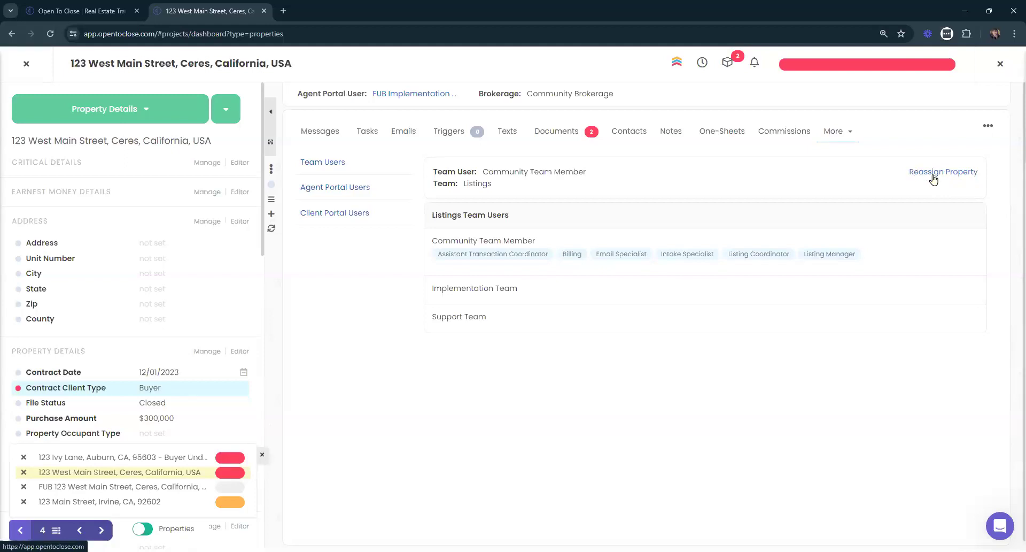
- Reassign the first queued property to Community Team Member on the NW Buyers & Sellers Transactions team
{"action": "left_click", "coordinate": [135, 460]}
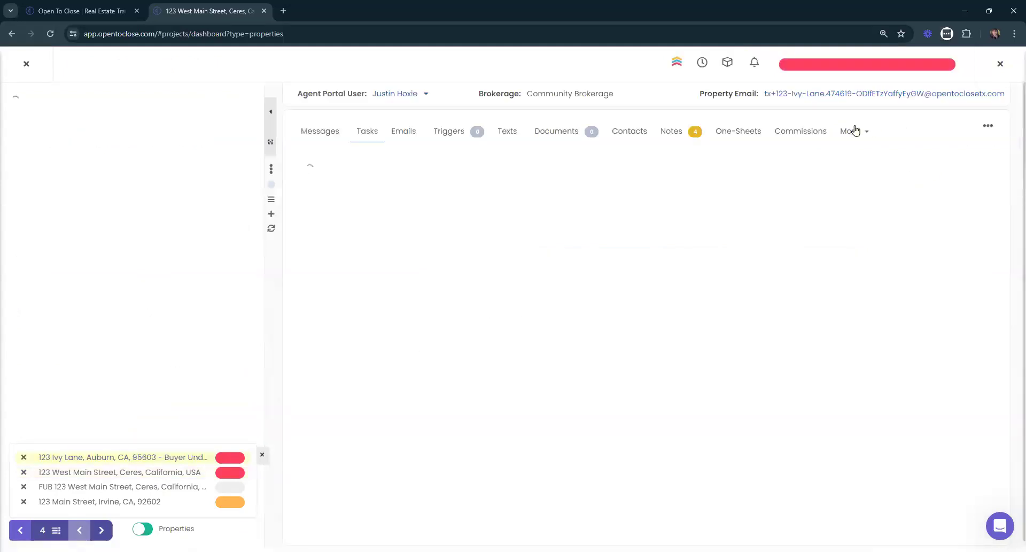
{"action": "left_click", "coordinate": [853, 131]}
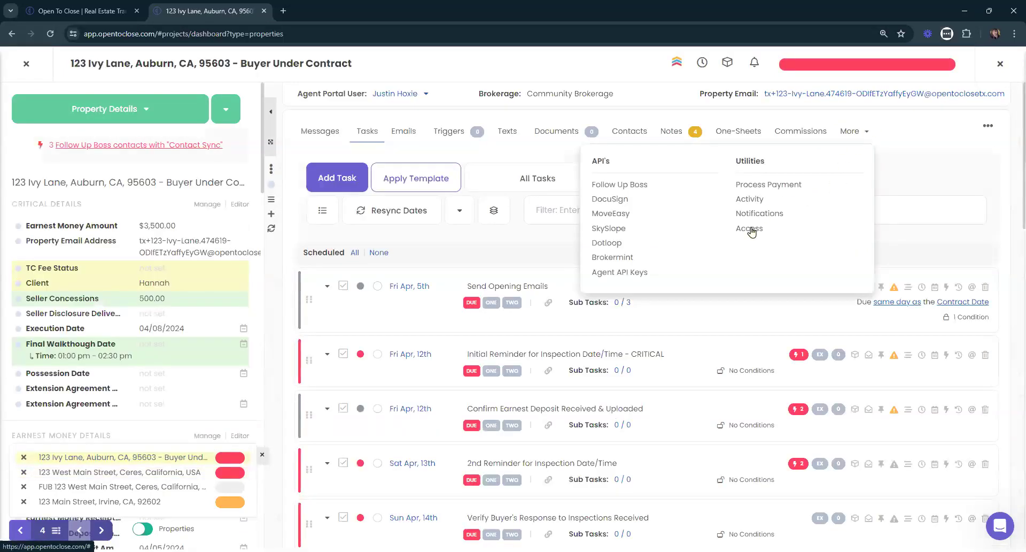
{"action": "left_click", "coordinate": [754, 228]}
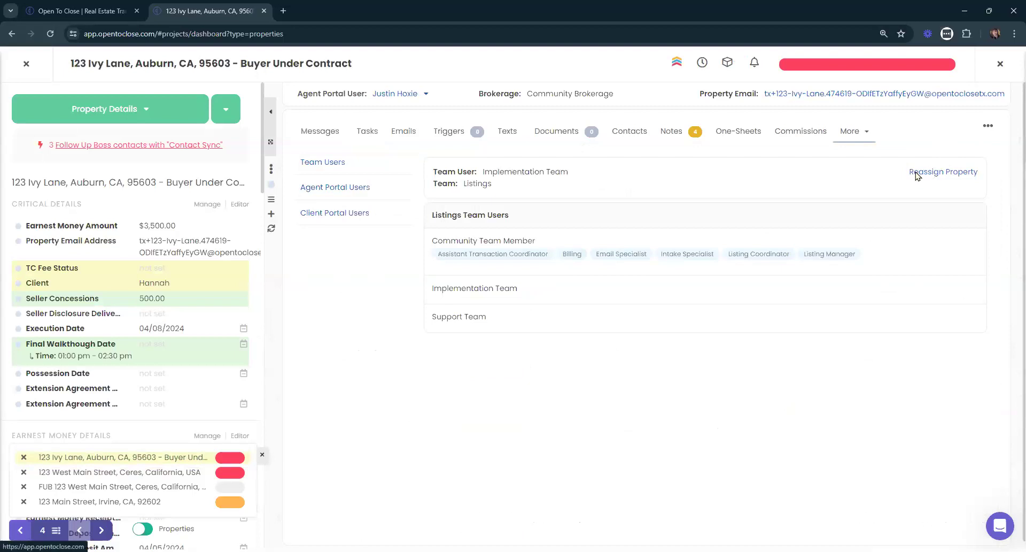
{"action": "left_click", "coordinate": [943, 171]}
{"action": "left_click", "coordinate": [415, 188]}
{"action": "left_click", "coordinate": [394, 280]}
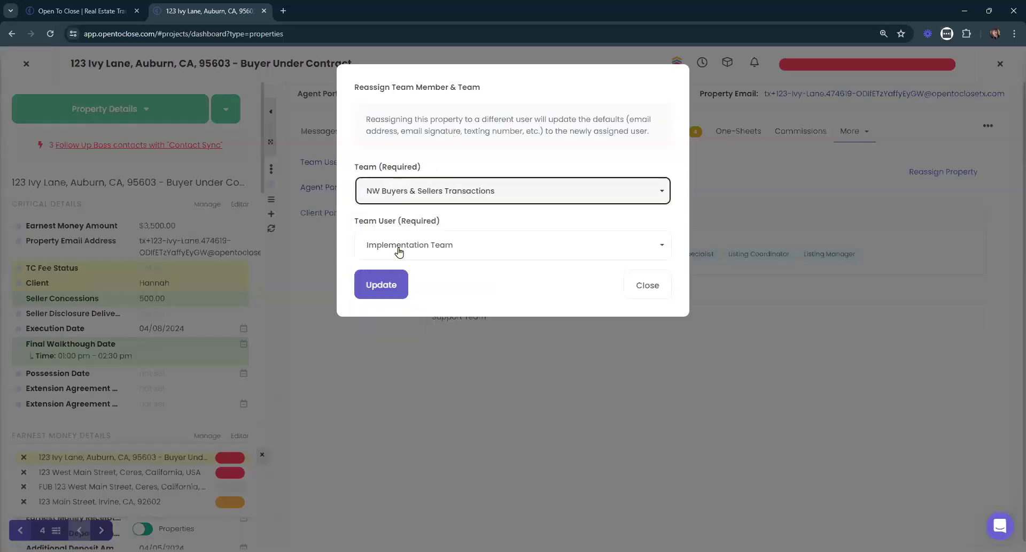
{"action": "left_click", "coordinate": [392, 243]}
{"action": "left_click", "coordinate": [387, 318]}
{"action": "left_click", "coordinate": [370, 289]}
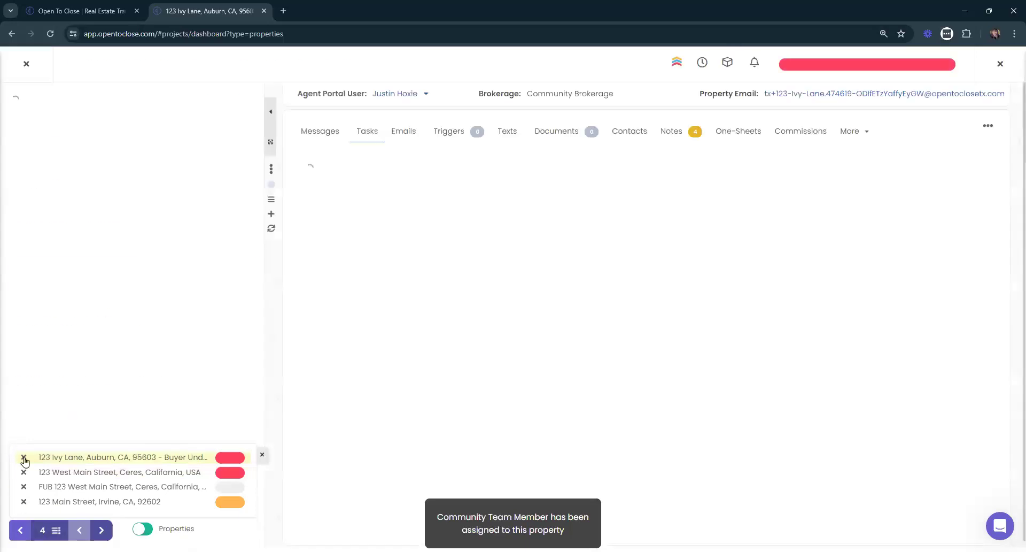
- Remove all four properties from the queue and close the open property
{"action": "left_click", "coordinate": [24, 457]}
{"action": "left_click", "coordinate": [23, 471]}
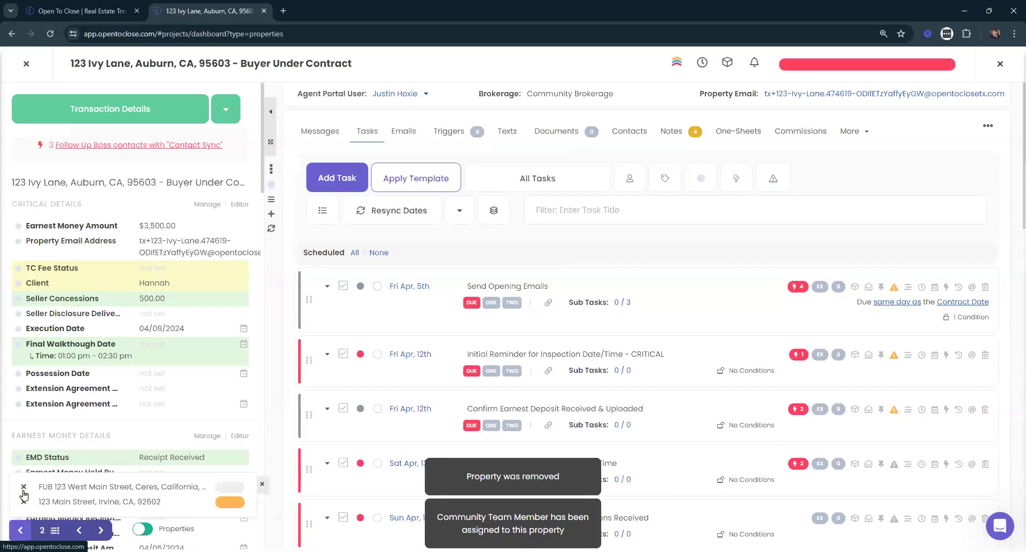
{"action": "left_click", "coordinate": [23, 487]}
{"action": "left_click", "coordinate": [23, 502]}
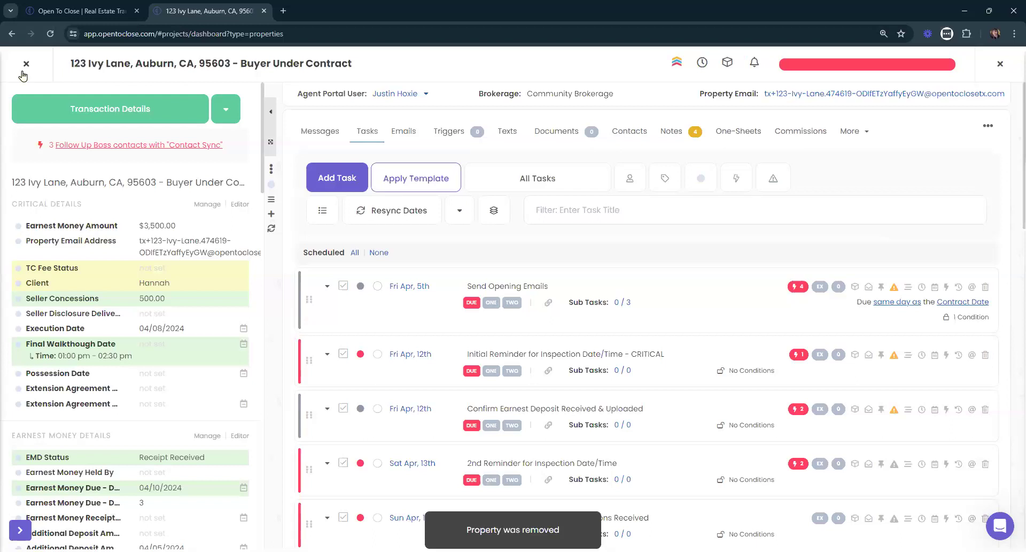
{"action": "left_click", "coordinate": [25, 64]}
- Select the first four properties and look at the bulk user access assignment dialog without assigning anything
{"action": "left_click", "coordinate": [270, 194]}
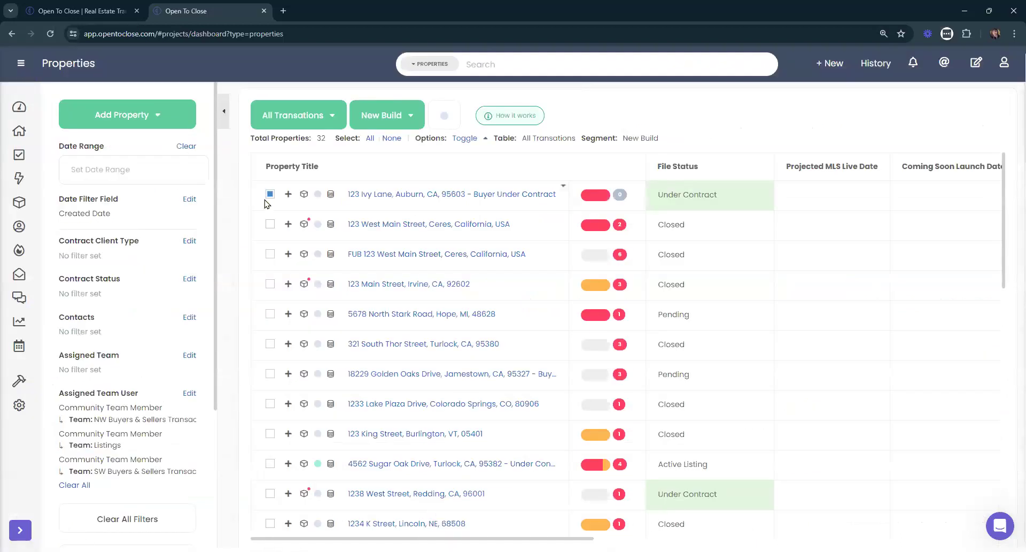
{"action": "left_click", "coordinate": [270, 224]}
{"action": "left_click", "coordinate": [270, 254]}
{"action": "left_click", "coordinate": [270, 284]}
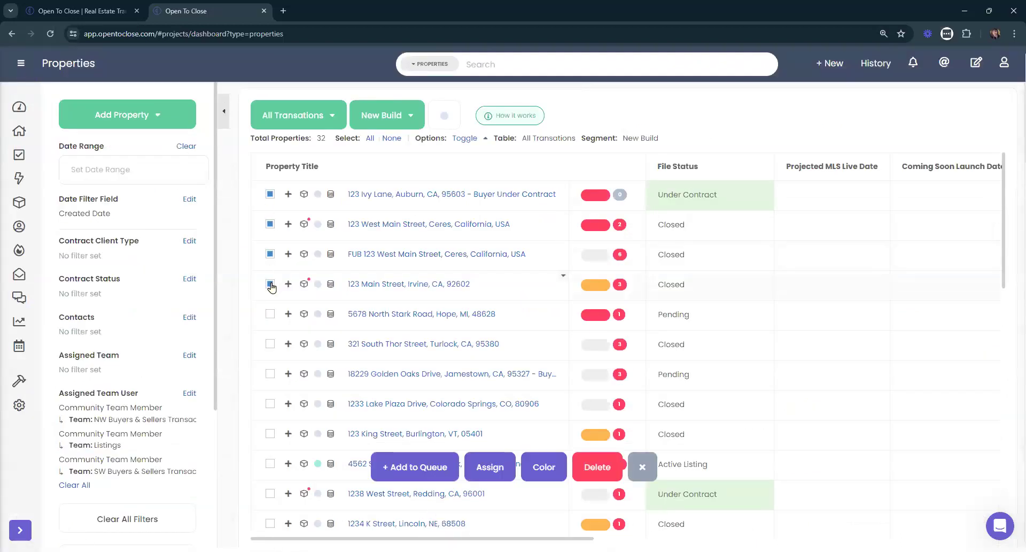
{"action": "left_click", "coordinate": [499, 470]}
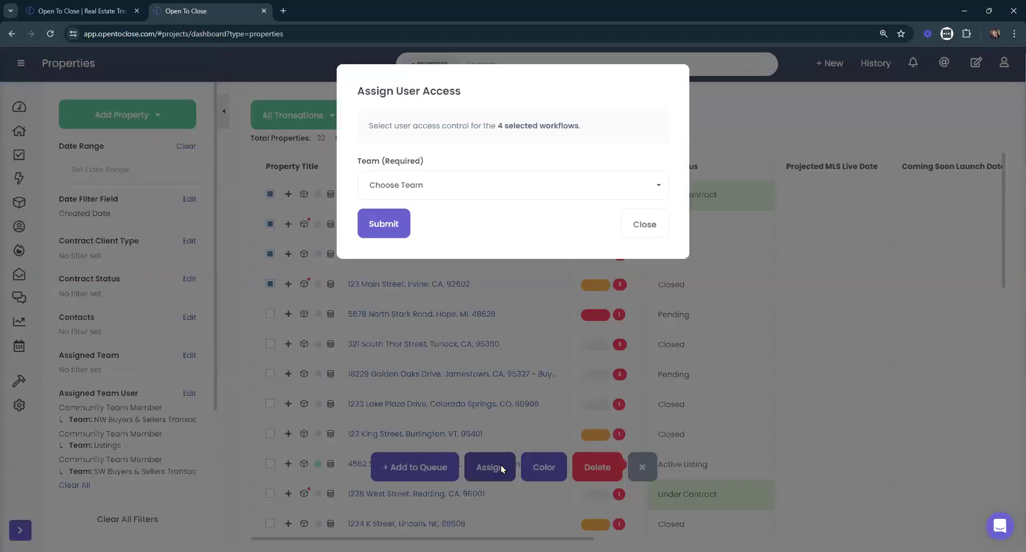
{"action": "left_click", "coordinate": [636, 224]}
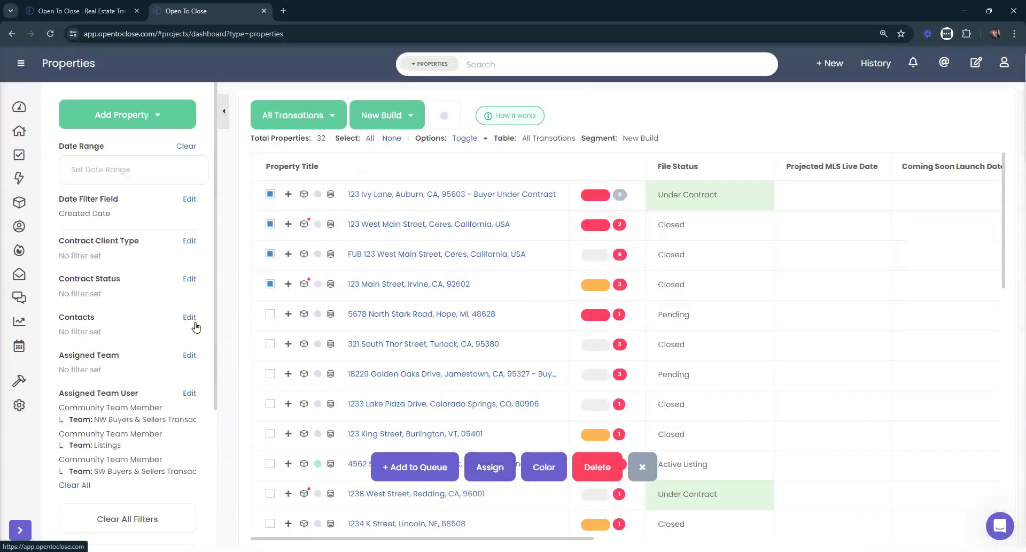
- Extend the selection to the first eight properties and review the team choices for assigning them in bulk
{"action": "left_click", "coordinate": [270, 314]}
{"action": "left_click", "coordinate": [270, 345]}
{"action": "left_click", "coordinate": [270, 374]}
{"action": "left_click", "coordinate": [270, 404]}
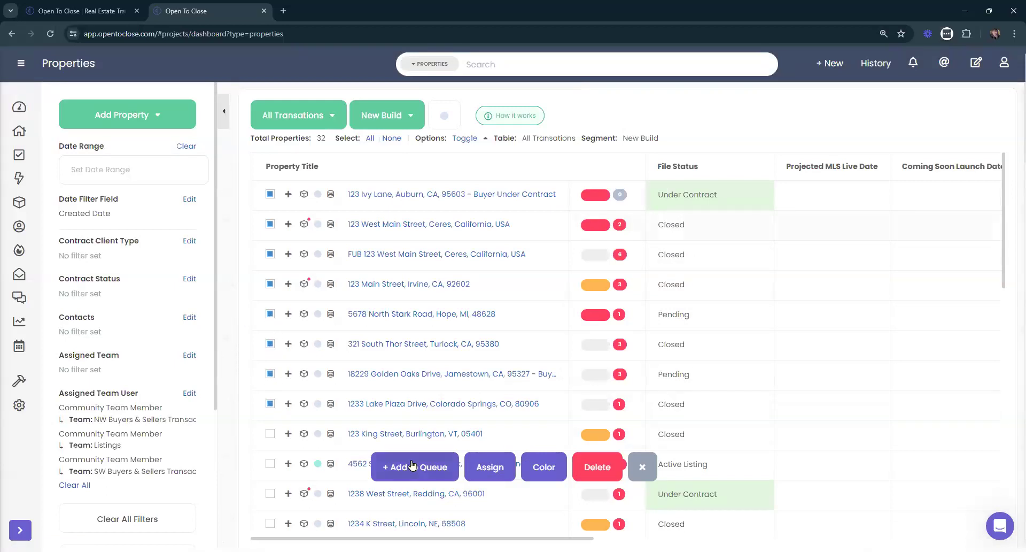
{"action": "left_click", "coordinate": [489, 467]}
{"action": "left_click", "coordinate": [589, 187]}
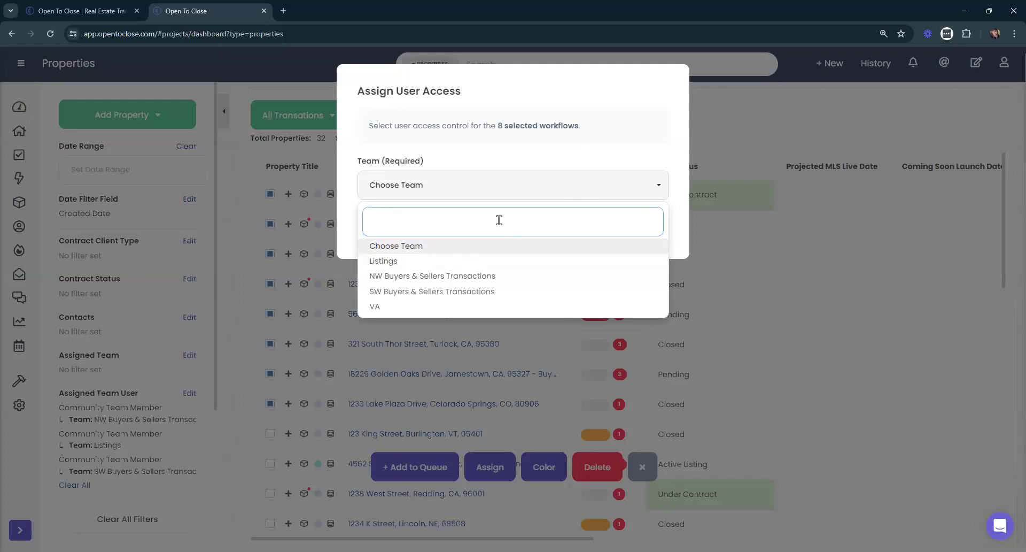
{"action": "left_click", "coordinate": [481, 248]}
{"action": "left_click", "coordinate": [645, 228]}
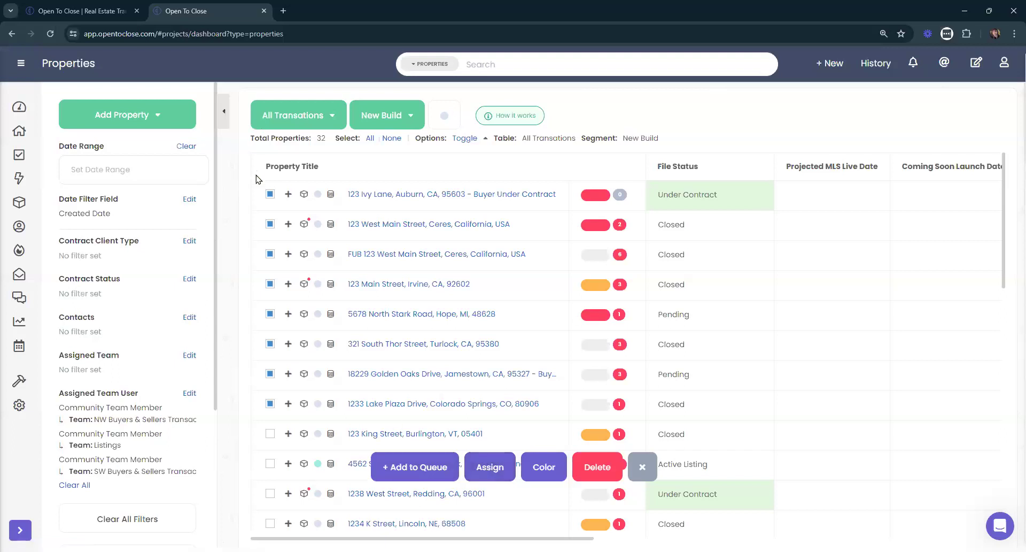
- Check the bulk assignment dialog once more, close it, and clear the property selection
{"action": "left_click", "coordinate": [497, 476]}
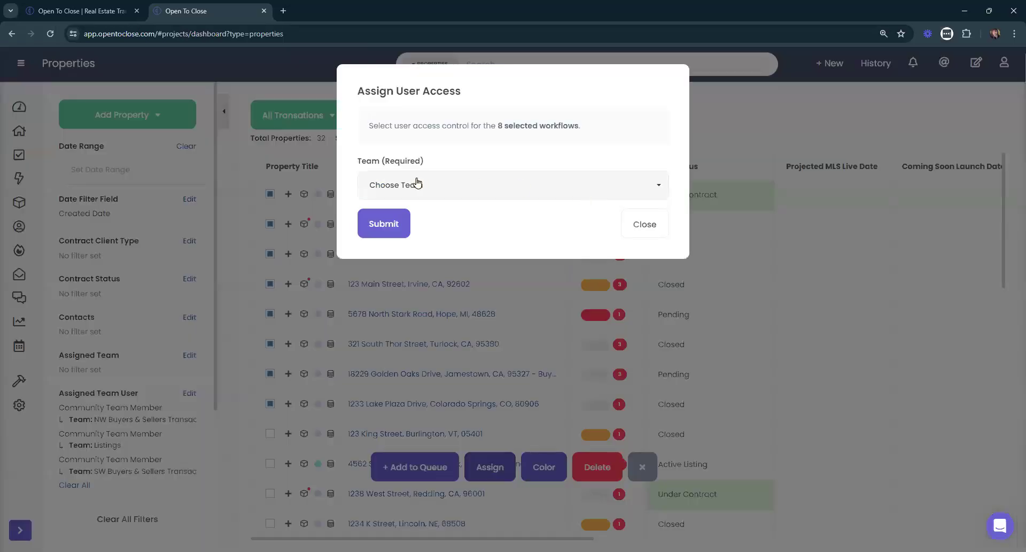
{"action": "left_click", "coordinate": [652, 232]}
{"action": "left_click", "coordinate": [634, 468]}
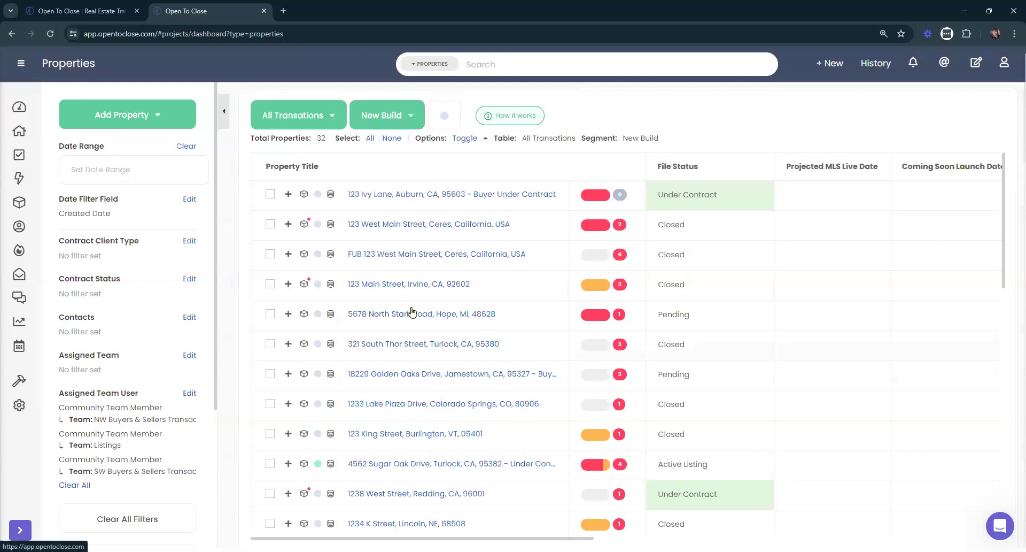
- Open the user list of the Listings team in the team settings
{"action": "mouse_move", "coordinate": [20, 409]}
{"action": "left_click", "coordinate": [90, 430]}
{"action": "left_click", "coordinate": [612, 116]}
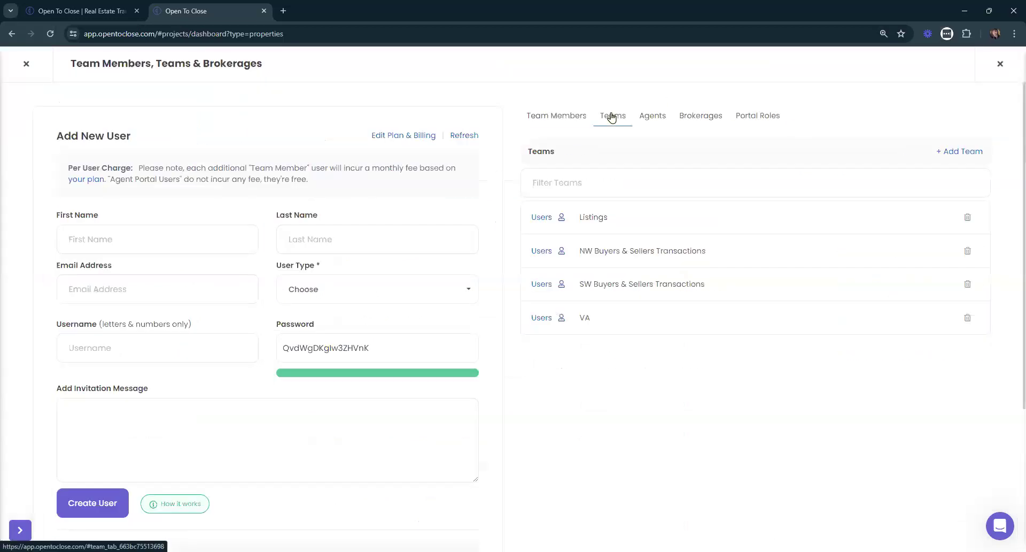
{"action": "left_click", "coordinate": [553, 244]}
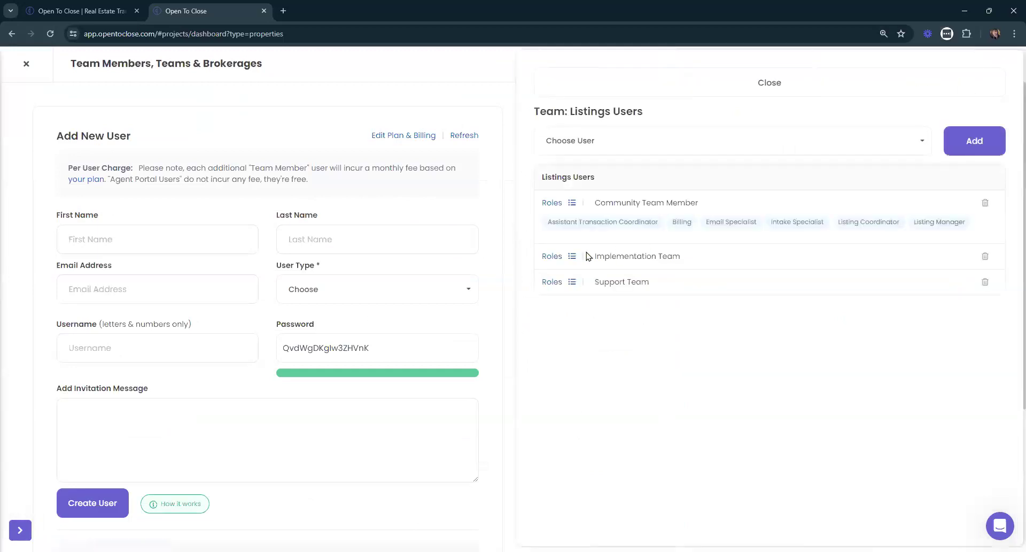
- Give Implementation Team the Admin, Admin Assistant, Compliance Manager, Compliance Specialist, Document Specialist, Realtor and Team Leader roles in Listings, closing the team settings
{"action": "left_click", "coordinate": [552, 255]}
{"action": "left_click", "coordinate": [545, 184]}
{"action": "left_click", "coordinate": [545, 205]}
{"action": "left_click", "coordinate": [546, 272]}
{"action": "left_click", "coordinate": [545, 294]}
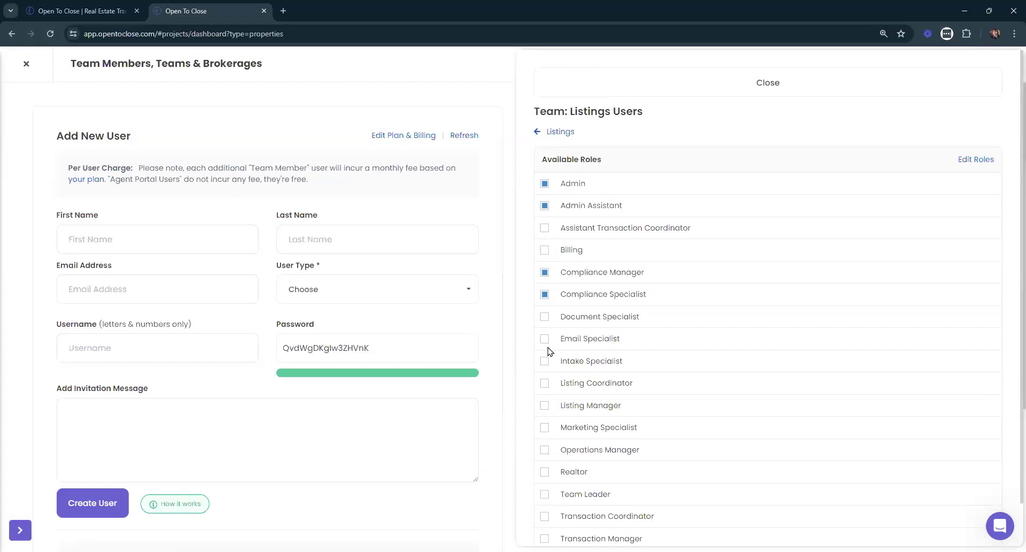
{"action": "left_click", "coordinate": [545, 316]}
{"action": "scroll", "coordinate": [551, 385], "scroll_direction": "down", "scroll_amount": 1}
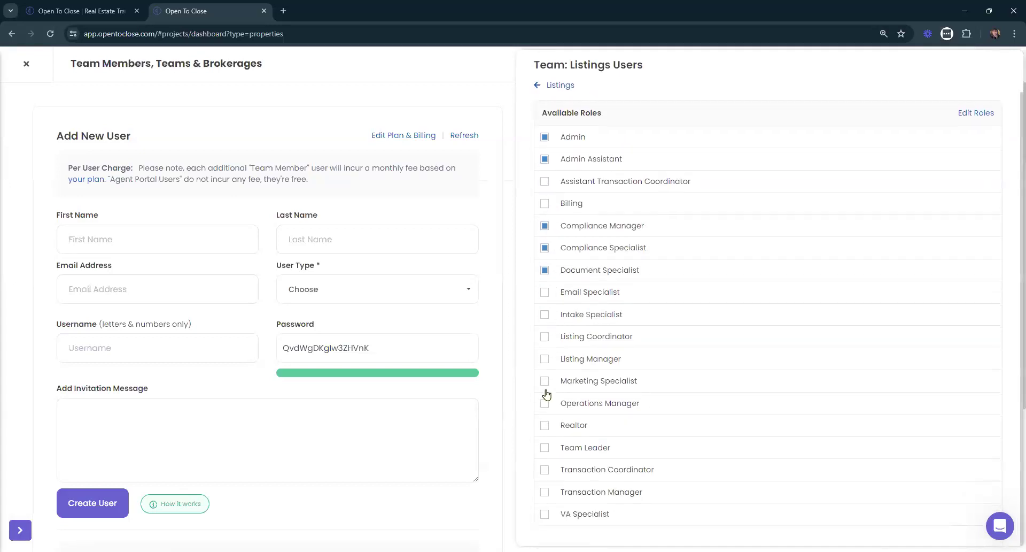
{"action": "left_click", "coordinate": [545, 425]}
{"action": "left_click", "coordinate": [545, 447]}
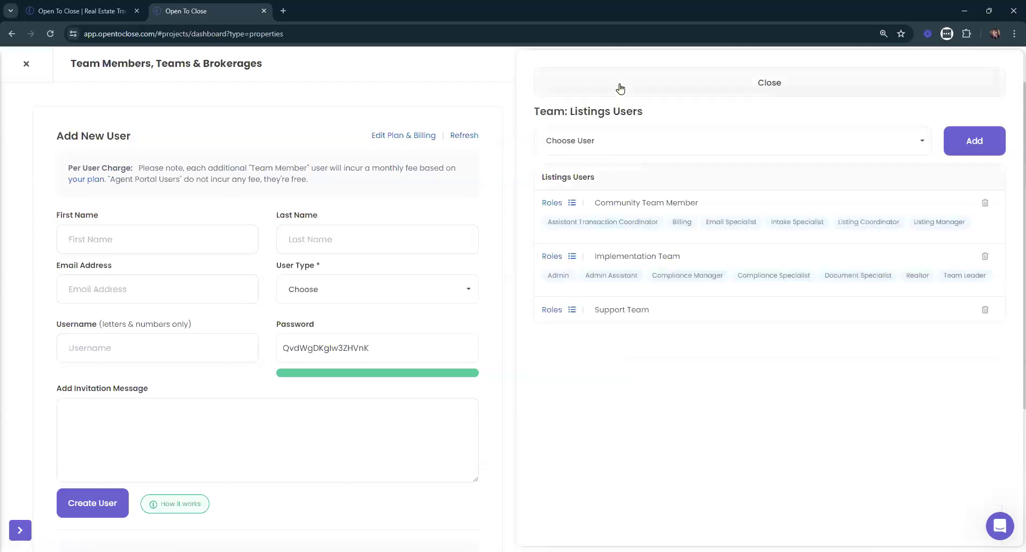
{"action": "left_click", "coordinate": [618, 86]}
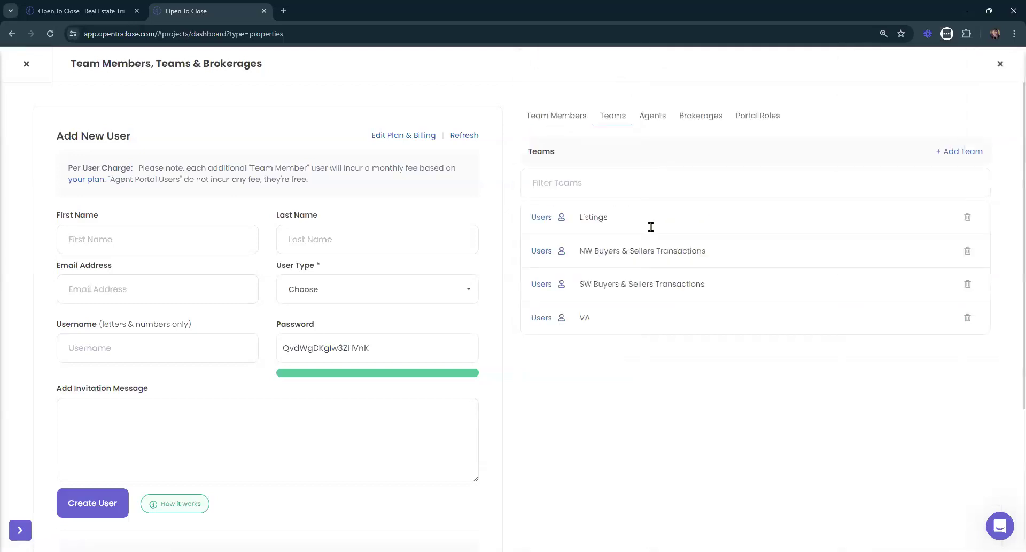
{"action": "left_click", "coordinate": [26, 64]}
- Return to the Dashboard and open the Field Editor from the templating section
{"action": "left_click", "coordinate": [18, 106]}
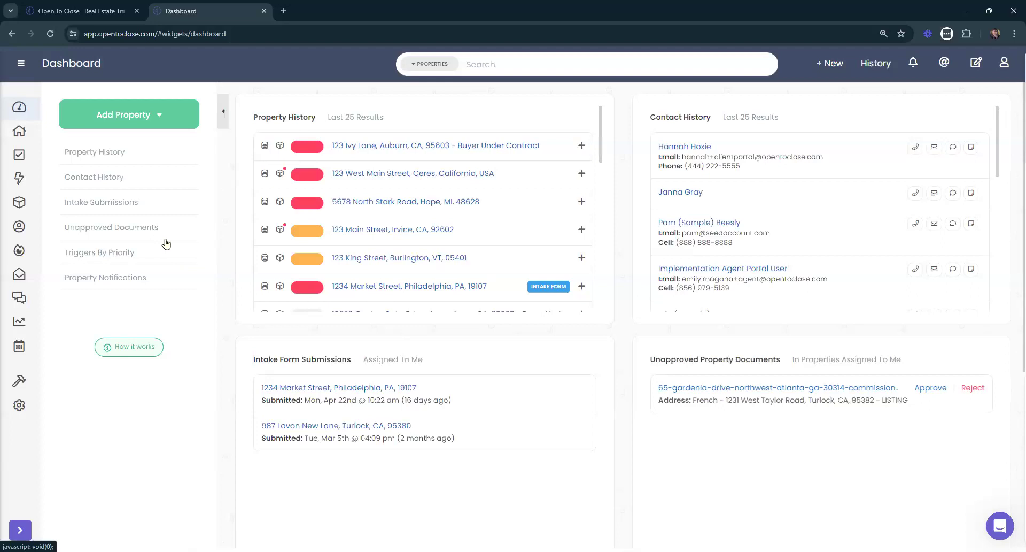
{"action": "left_click", "coordinate": [21, 64]}
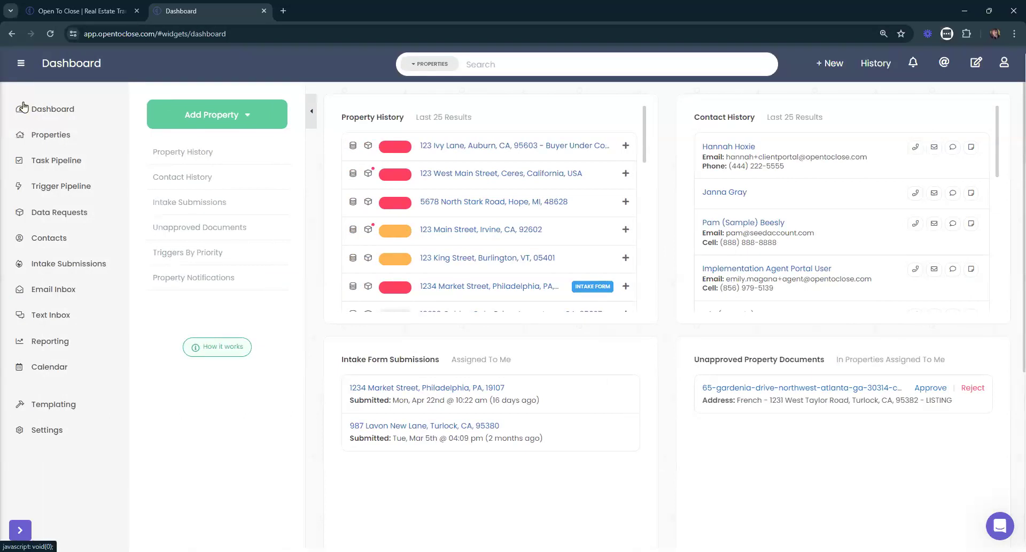
{"action": "left_click", "coordinate": [52, 400]}
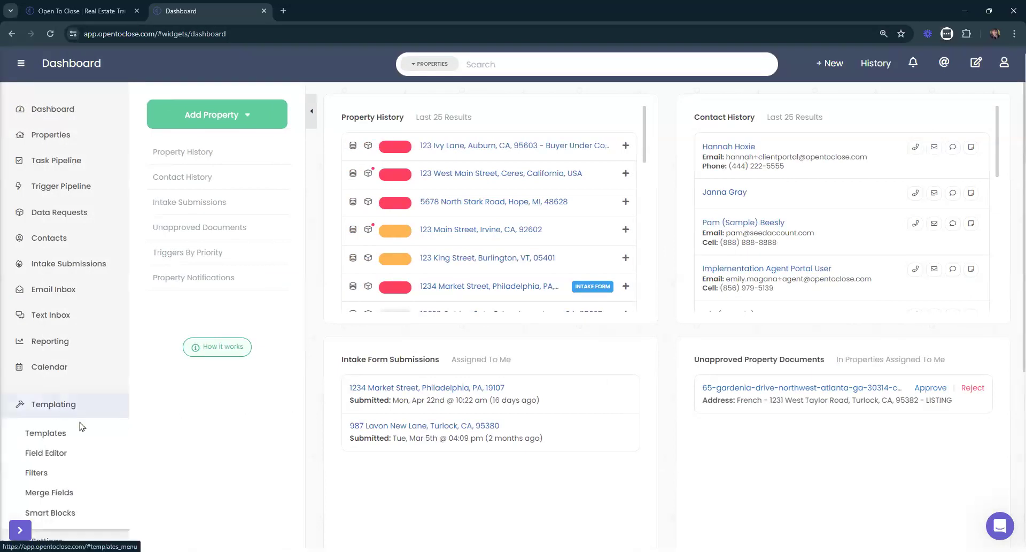
{"action": "left_click", "coordinate": [37, 454]}
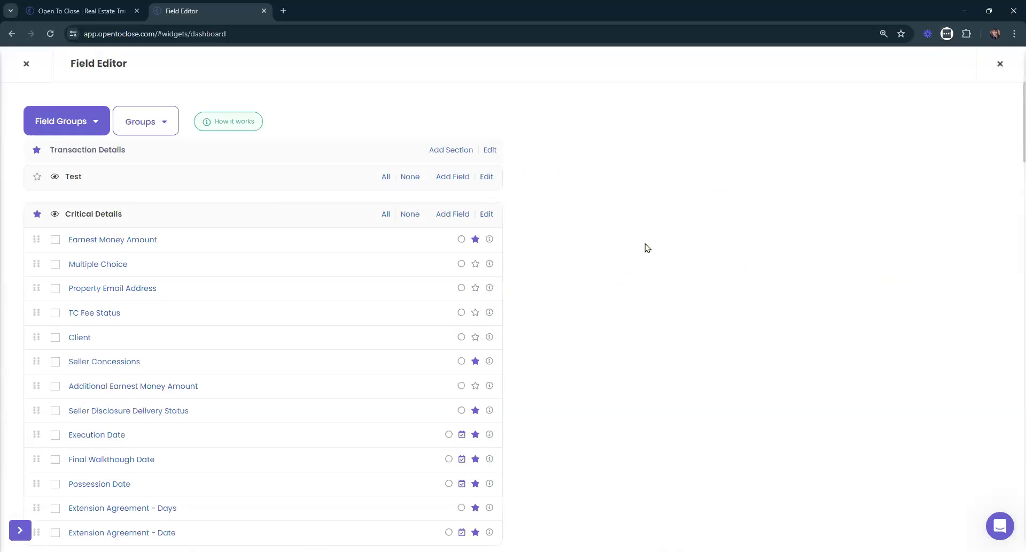
- Search the field list for "financ" to locate the financing fields
{"action": "key", "text": "ctrl+f"}
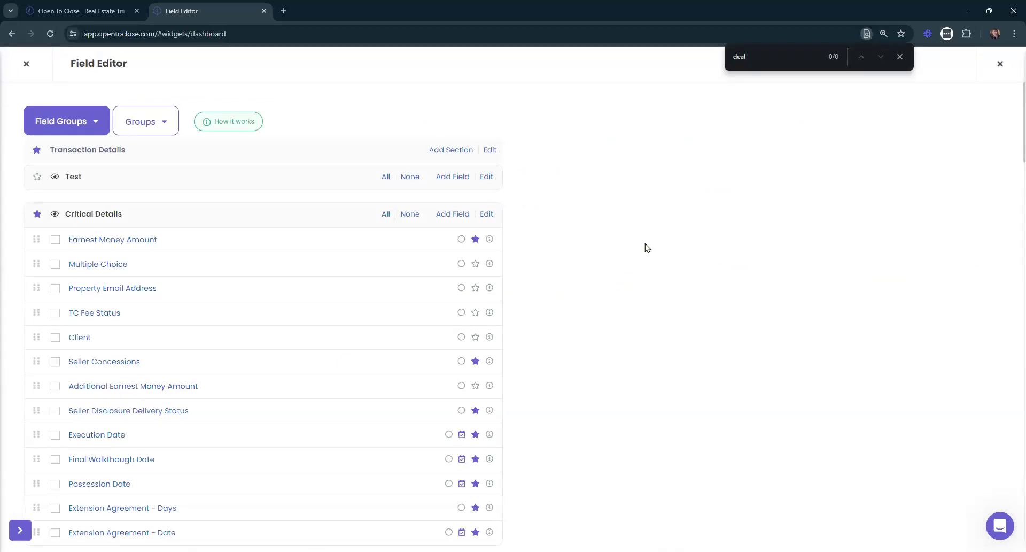
{"action": "key", "text": "BackSpace"}
{"action": "key", "text": "BackSpace"}
{"action": "type", "text": "fin"}
{"action": "type", "text": "i"}
{"action": "type", "text": "anc"}
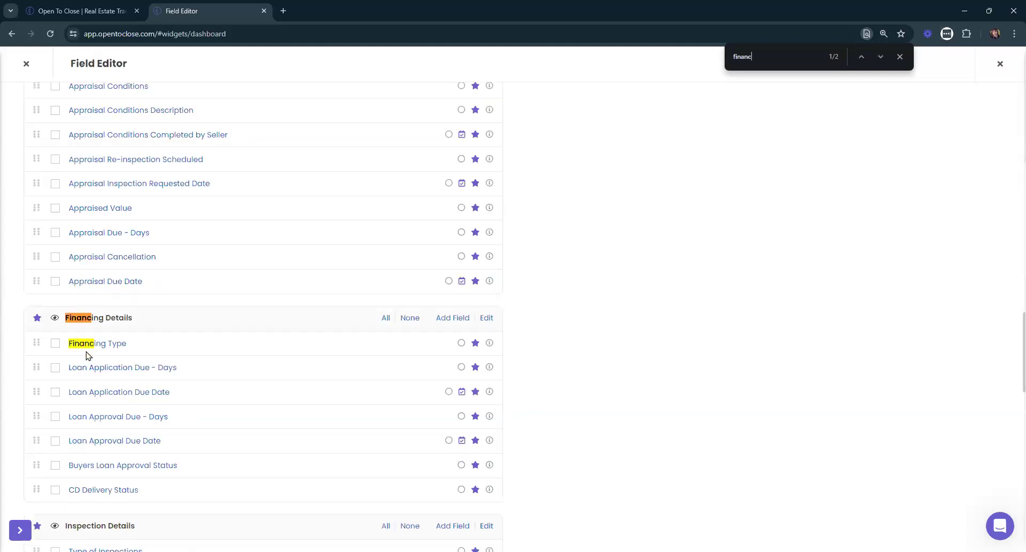
{"action": "left_click", "coordinate": [897, 59]}
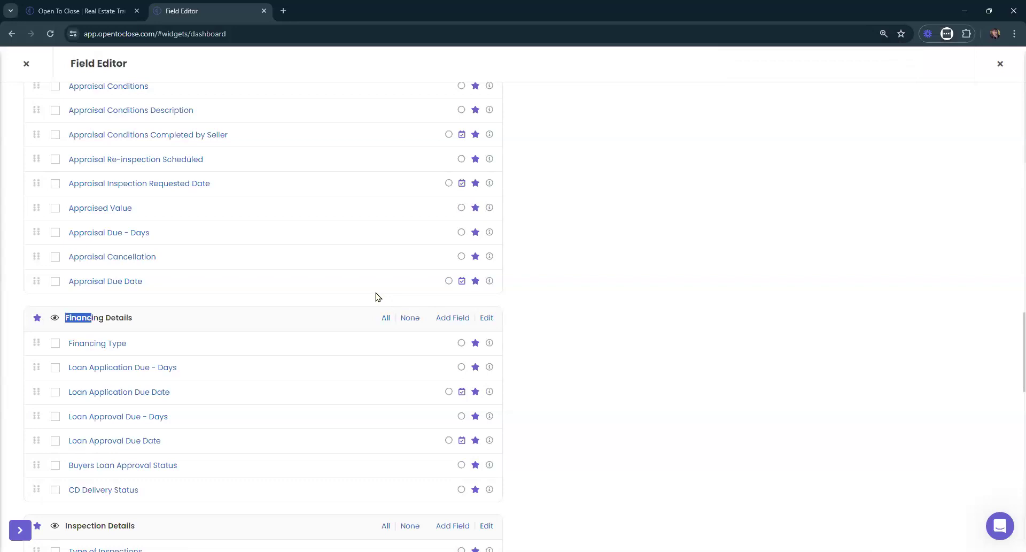
- Open the Financing Type field for editing and review its choice options and settings
{"action": "left_click", "coordinate": [112, 349]}
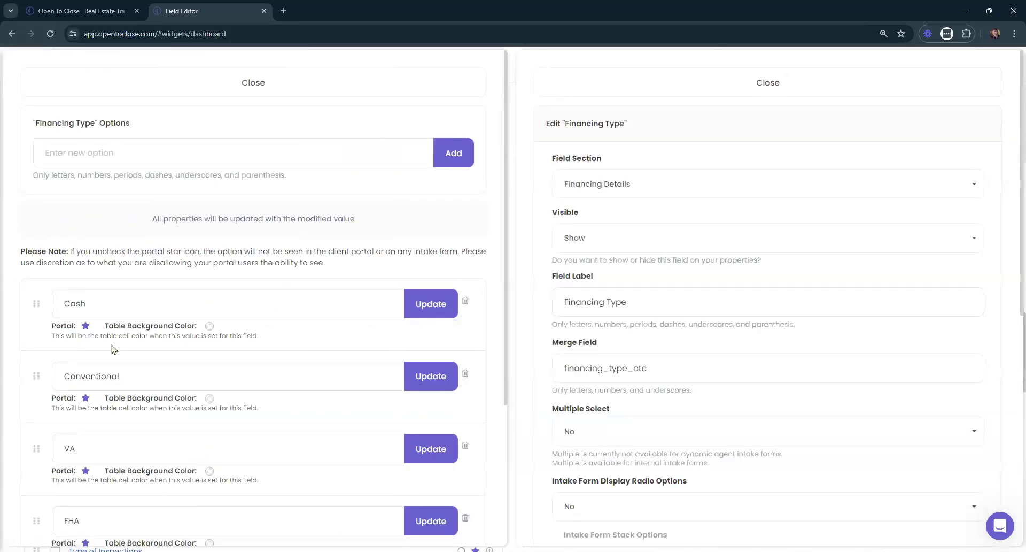
{"action": "scroll", "coordinate": [284, 208], "scroll_direction": "down", "scroll_amount": 2}
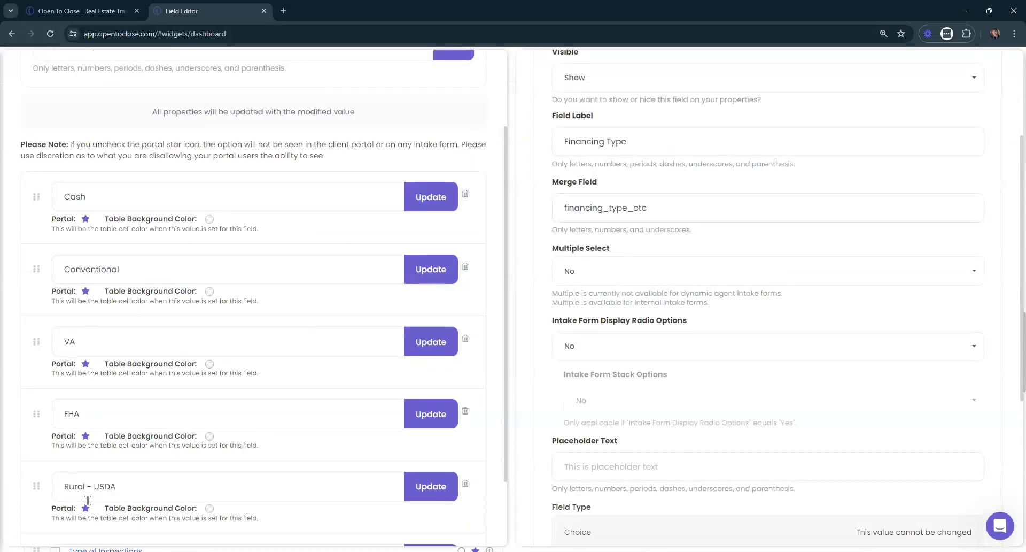
{"action": "scroll", "coordinate": [161, 471], "scroll_direction": "down", "scroll_amount": 1}
{"action": "scroll", "coordinate": [166, 461], "scroll_direction": "down", "scroll_amount": 2}
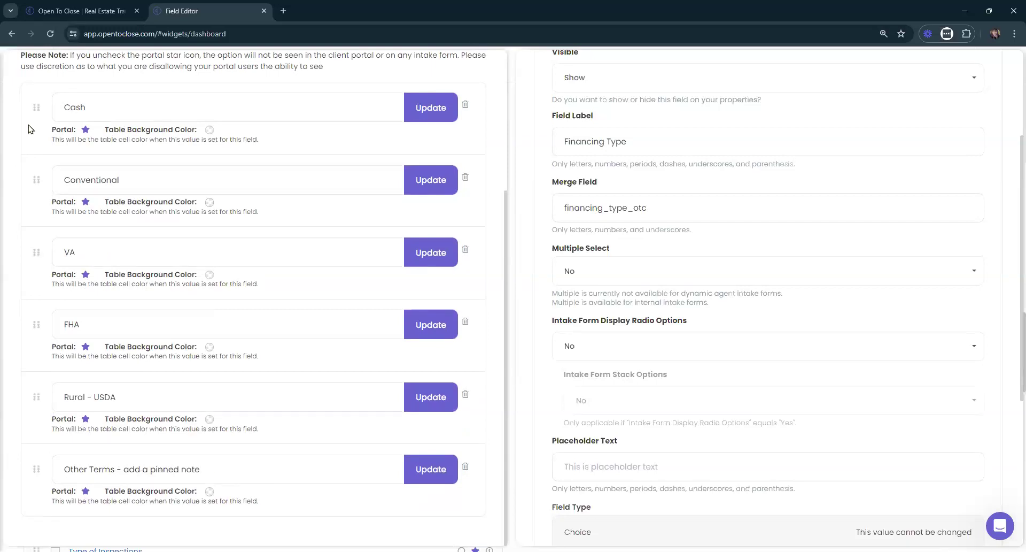
{"action": "scroll", "coordinate": [681, 367], "scroll_direction": "up", "scroll_amount": 3}
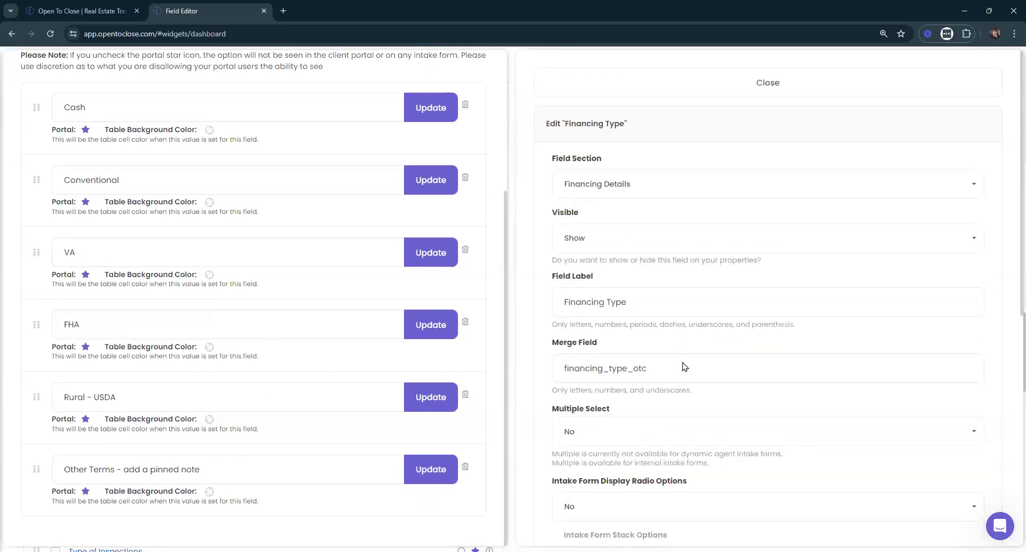
{"action": "scroll", "coordinate": [270, 239], "scroll_direction": "up", "scroll_amount": 3}
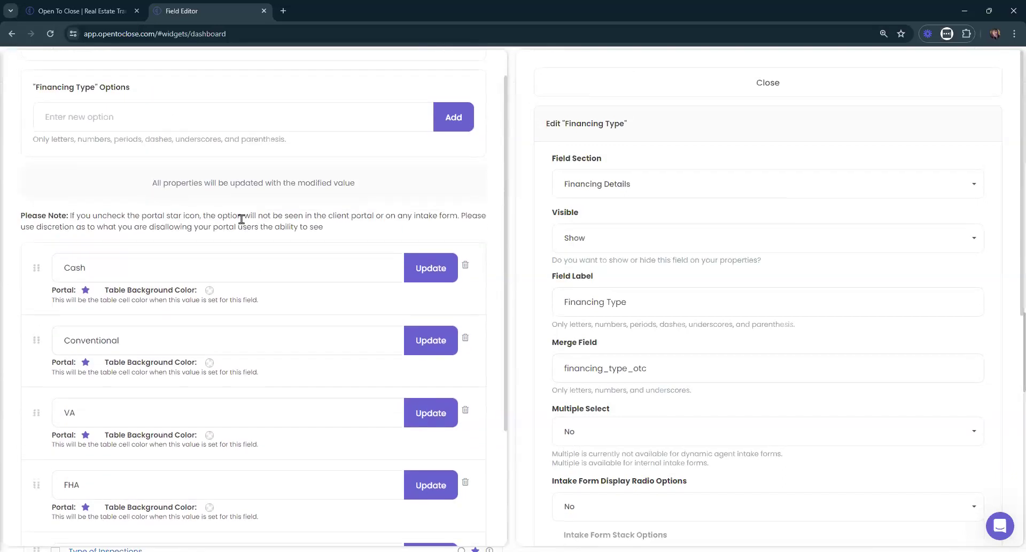
{"action": "scroll", "coordinate": [242, 218], "scroll_direction": "up", "scroll_amount": 1}
- Change the label of the Financing Type field to "Deal"
{"action": "triple_click", "coordinate": [663, 302]}
{"action": "key", "text": "BackSpace"}
{"action": "type", "text": "Deal"}
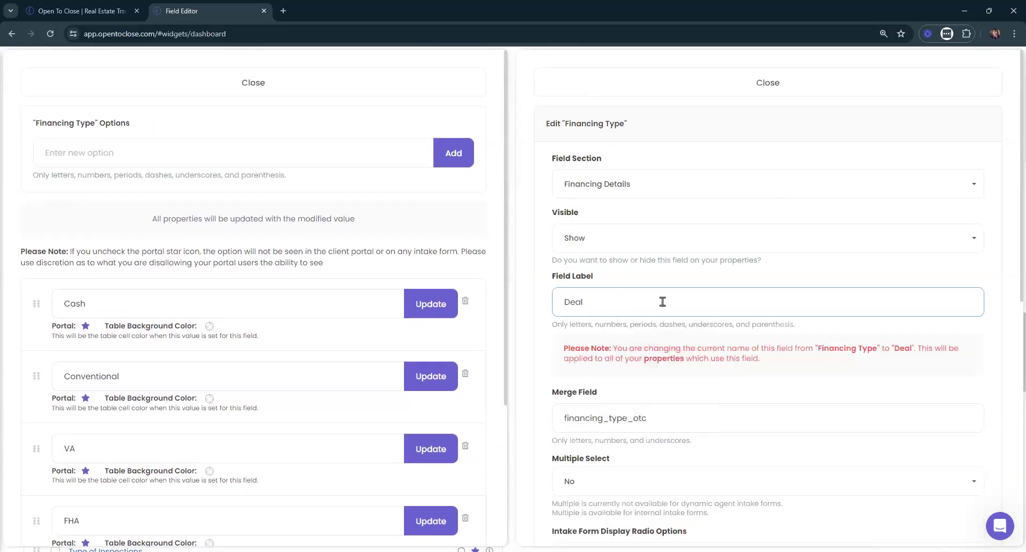
{"action": "triple_click", "coordinate": [587, 279]}
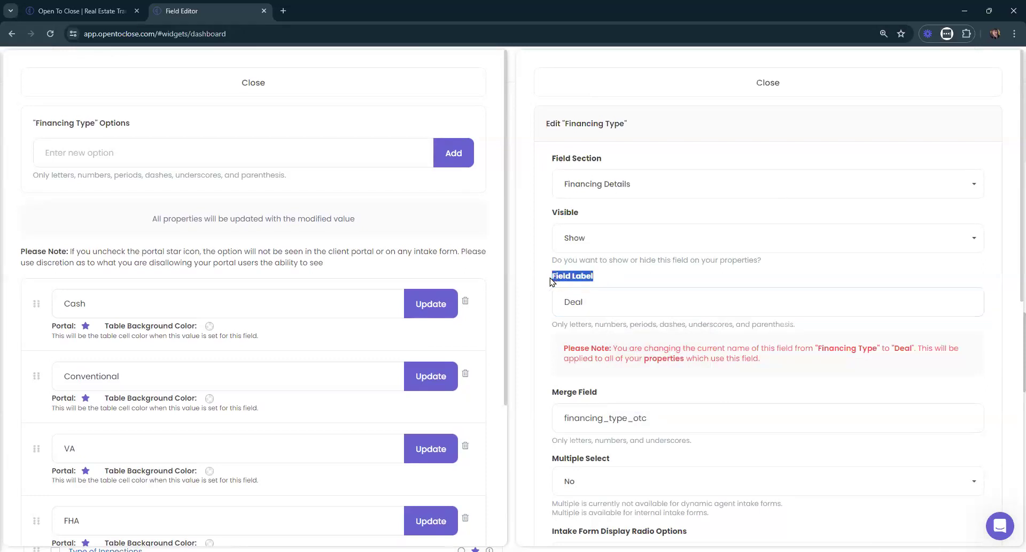
{"action": "left_click_drag", "start_coordinate": [601, 397], "coordinate": [545, 402]}
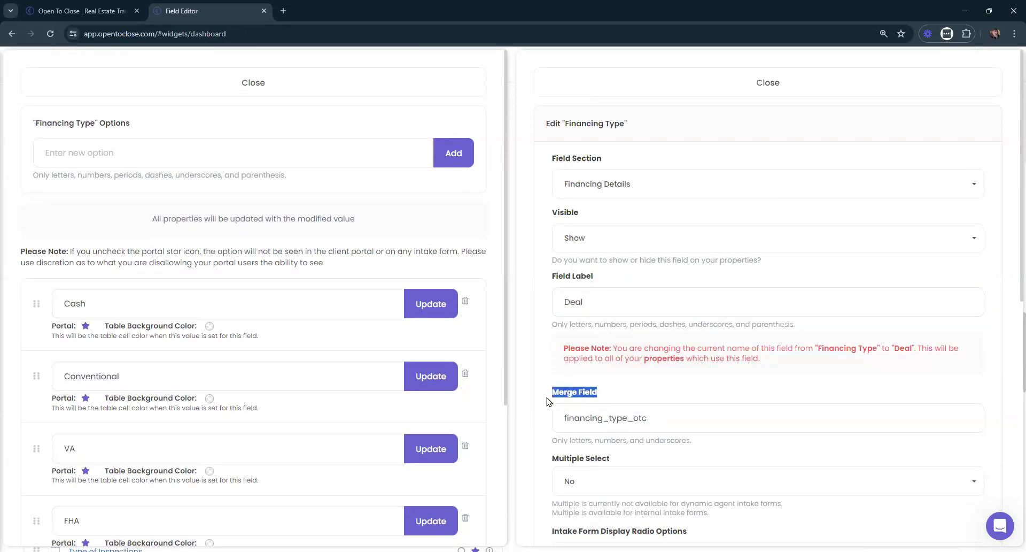
- Set the field's merge field name to "deal"
{"action": "double_click", "coordinate": [587, 300]}
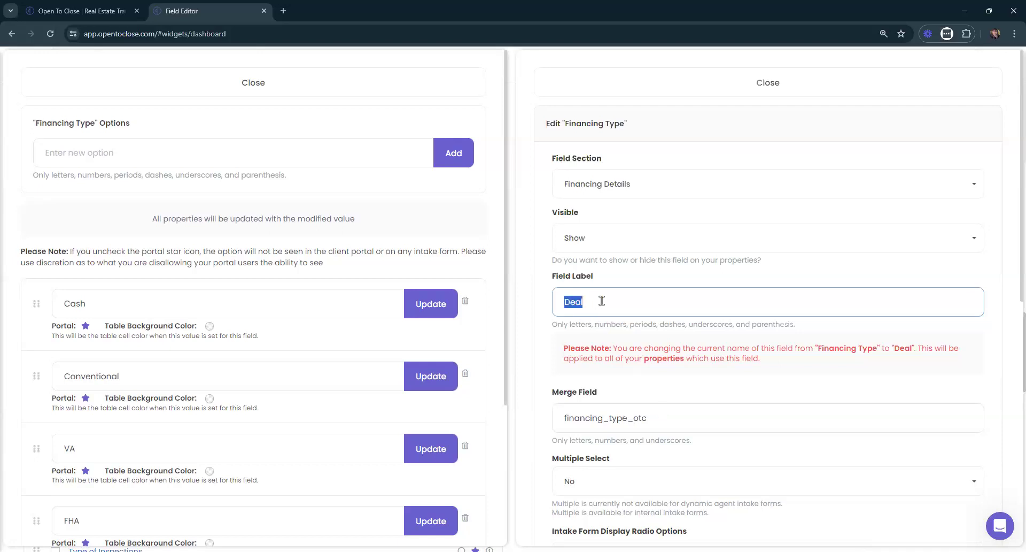
{"action": "left_click", "coordinate": [630, 411]}
{"action": "double_click", "coordinate": [630, 411]}
{"action": "type", "text": "deal"}
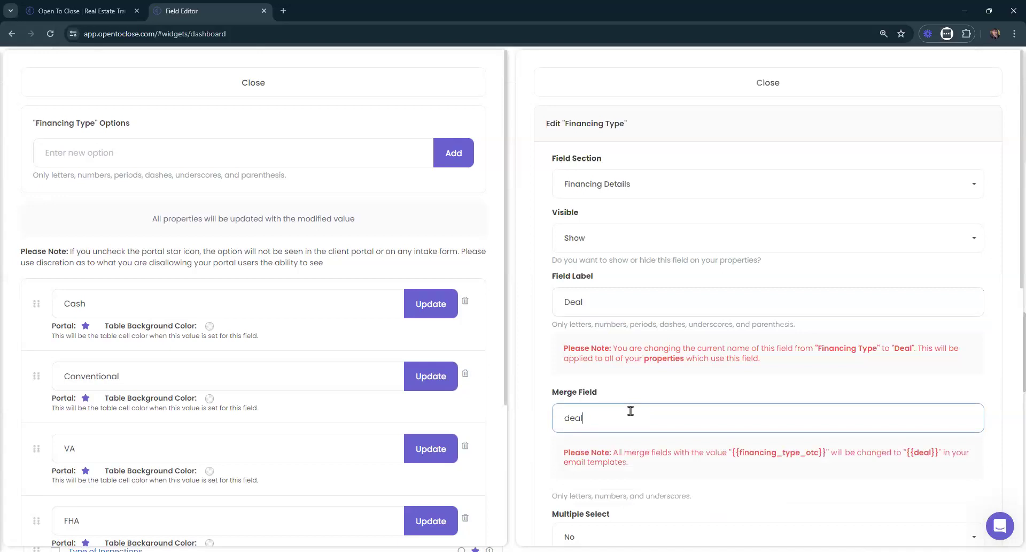
{"action": "left_click", "coordinate": [635, 374]}
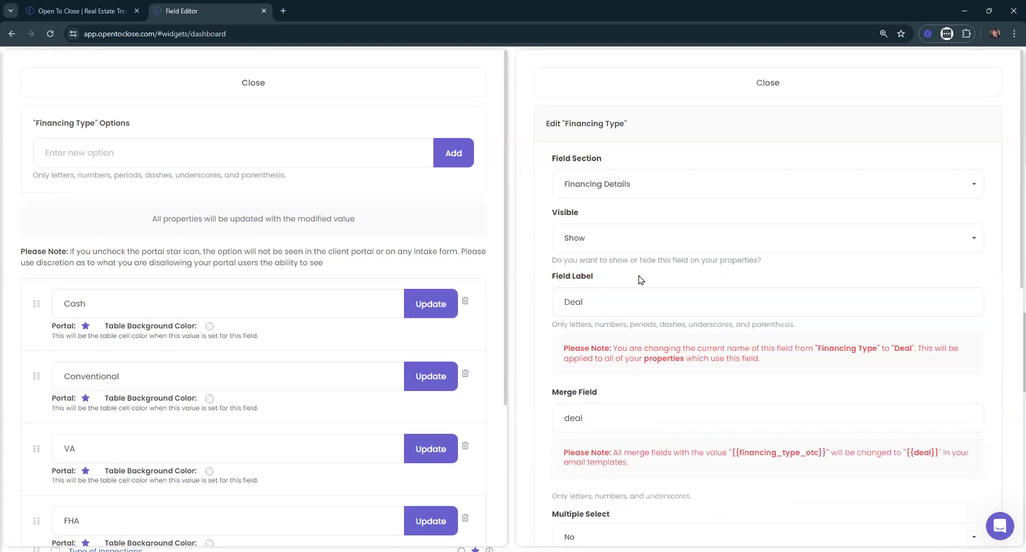
- Acknowledge the notice that updating this field affects all properties
{"action": "scroll", "coordinate": [641, 279], "scroll_direction": "down", "scroll_amount": 7}
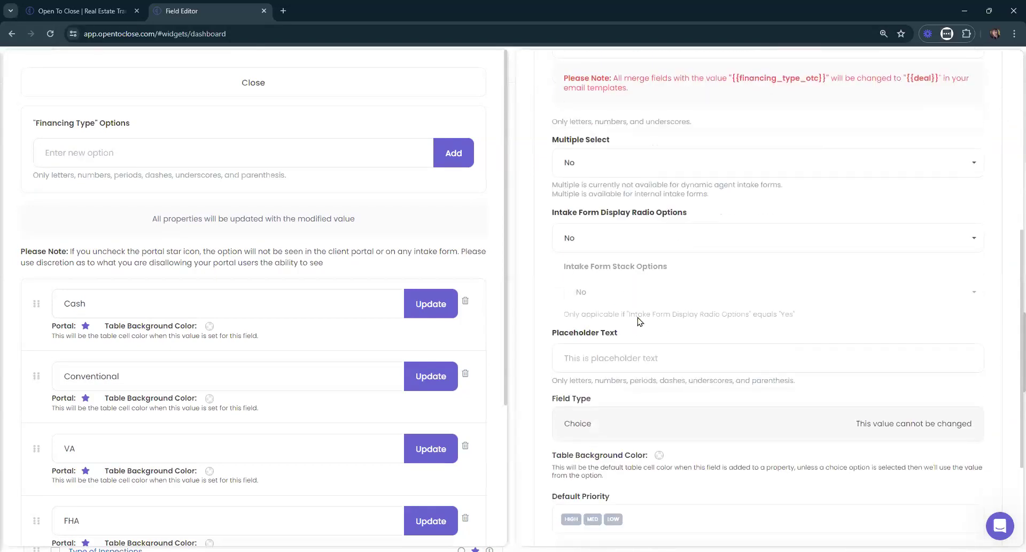
{"action": "scroll", "coordinate": [638, 321], "scroll_direction": "down", "scroll_amount": 3}
{"action": "left_click", "coordinate": [592, 445]}
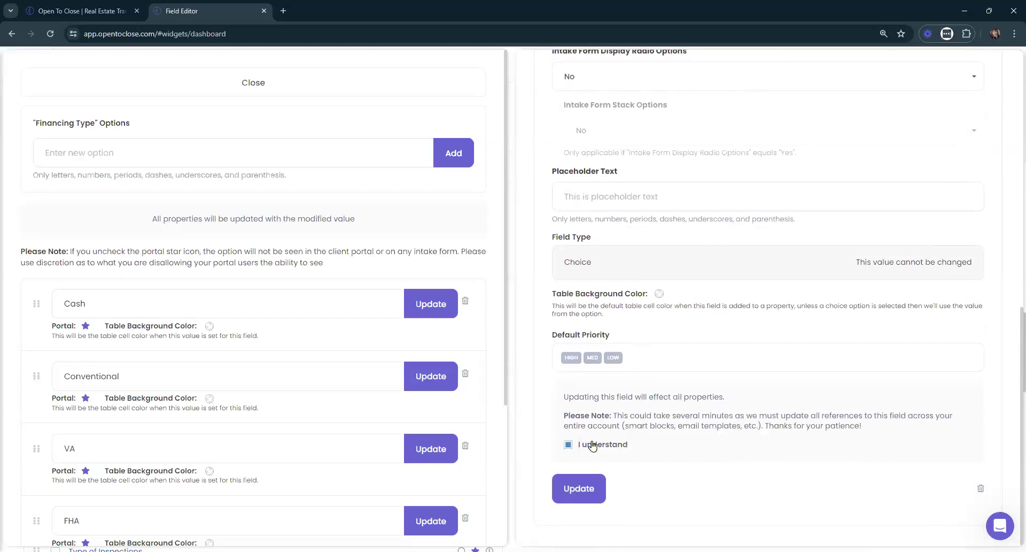
- Close the Financing Type field and its choice options without saving the rename
{"action": "left_click", "coordinate": [569, 489]}
{"action": "scroll", "coordinate": [758, 253], "scroll_direction": "up", "scroll_amount": 10}
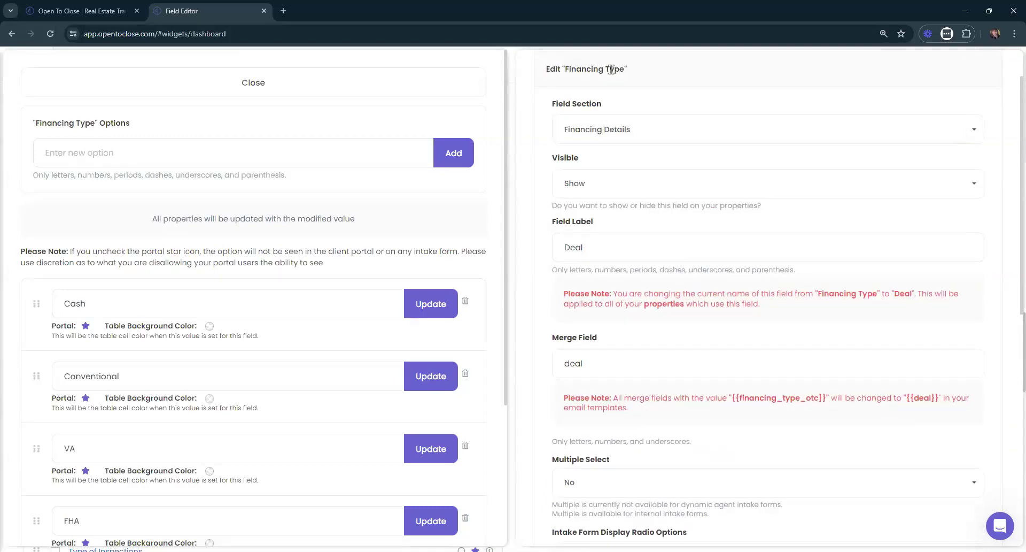
{"action": "scroll", "coordinate": [668, 278], "scroll_direction": "up", "scroll_amount": 3}
{"action": "left_click", "coordinate": [768, 83]}
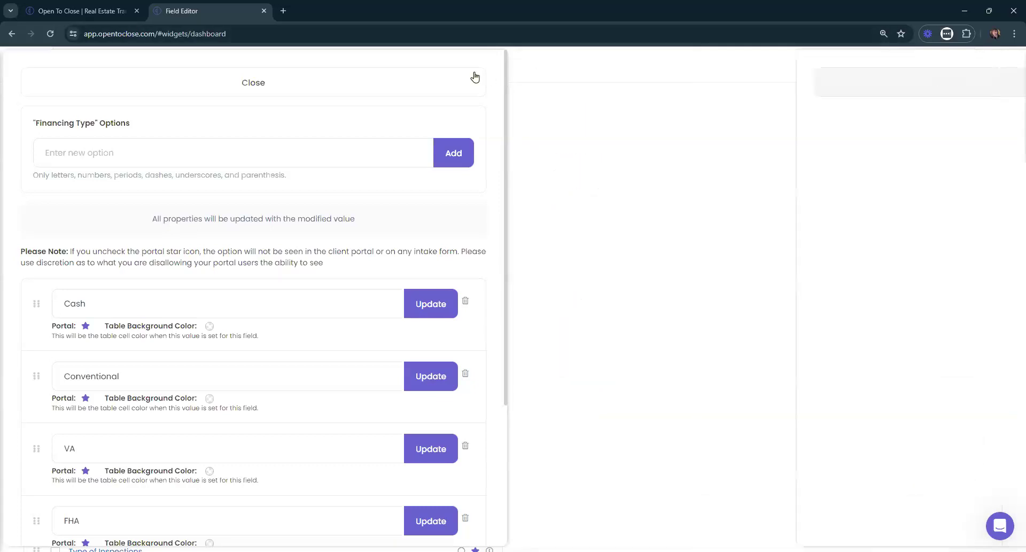
{"action": "left_click", "coordinate": [475, 77]}
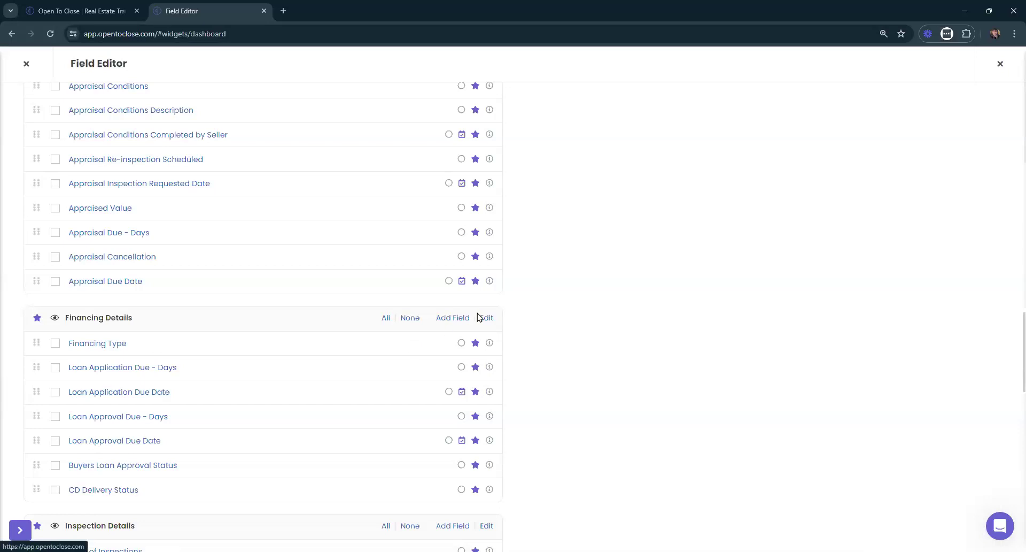
- Look through the field sections from Critical Details to Financing Details to see where a new field belongs
{"action": "scroll", "coordinate": [455, 321], "scroll_direction": "up", "scroll_amount": 4}
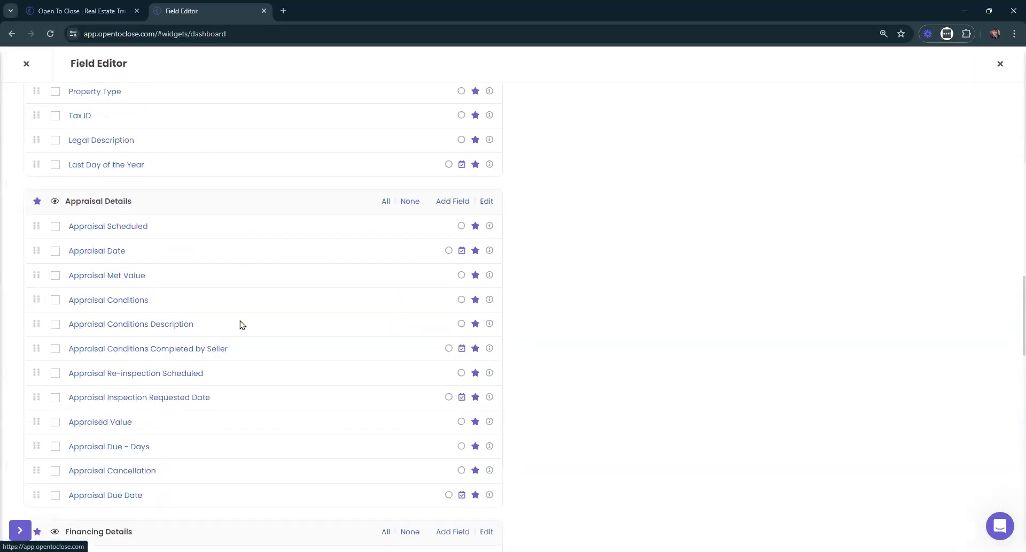
{"action": "scroll", "coordinate": [239, 323], "scroll_direction": "down", "scroll_amount": 3}
{"action": "left_click_drag", "start_coordinate": [62, 382], "coordinate": [177, 376]}
{"action": "scroll", "coordinate": [165, 292], "scroll_direction": "up", "scroll_amount": 4}
{"action": "scroll", "coordinate": [163, 289], "scroll_direction": "up", "scroll_amount": 7}
{"action": "scroll", "coordinate": [144, 270], "scroll_direction": "down", "scroll_amount": 1}
{"action": "scroll", "coordinate": [142, 257], "scroll_direction": "up", "scroll_amount": 3}
{"action": "scroll", "coordinate": [142, 238], "scroll_direction": "up", "scroll_amount": 10}
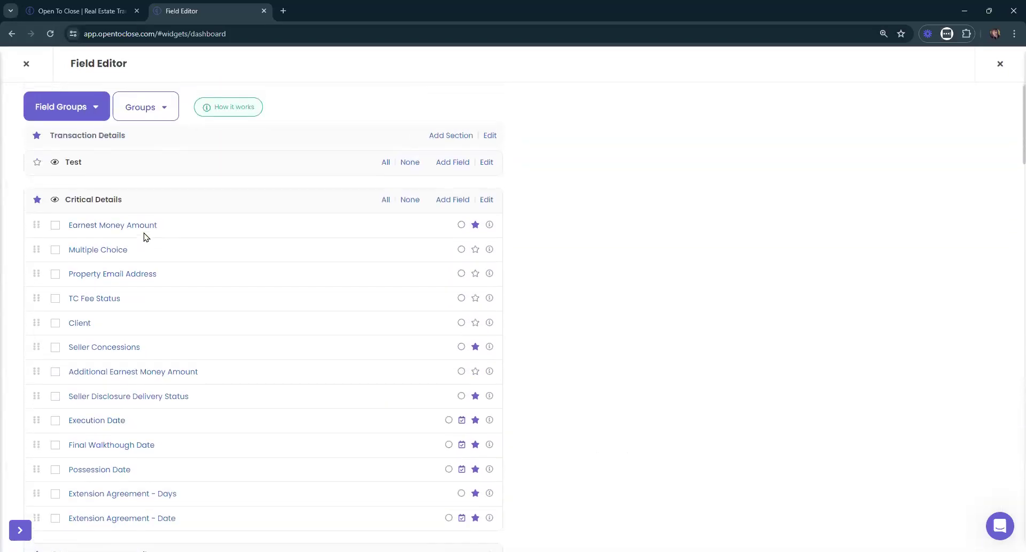
{"action": "scroll", "coordinate": [153, 222], "scroll_direction": "down", "scroll_amount": 20}
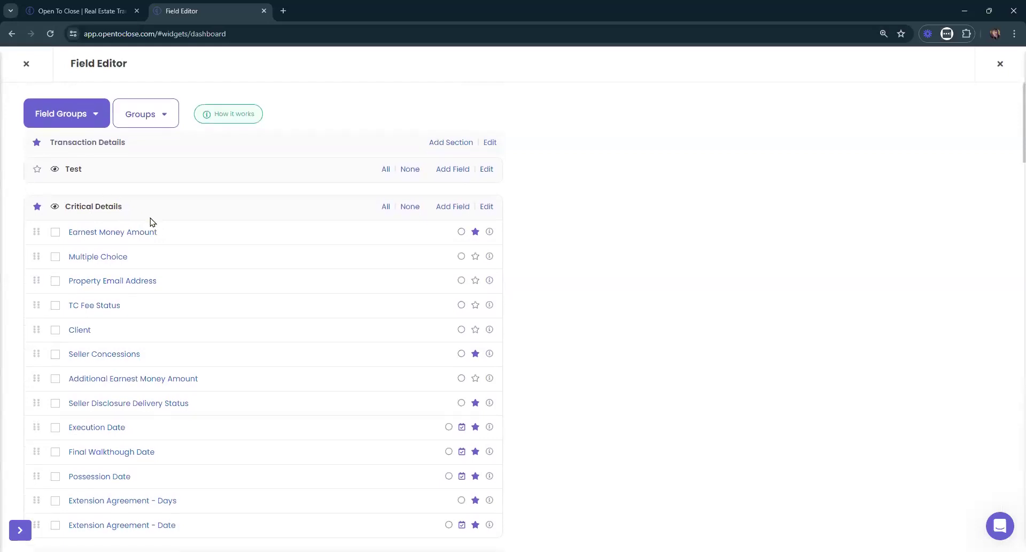
{"action": "scroll", "coordinate": [144, 219], "scroll_direction": "down", "scroll_amount": 7}
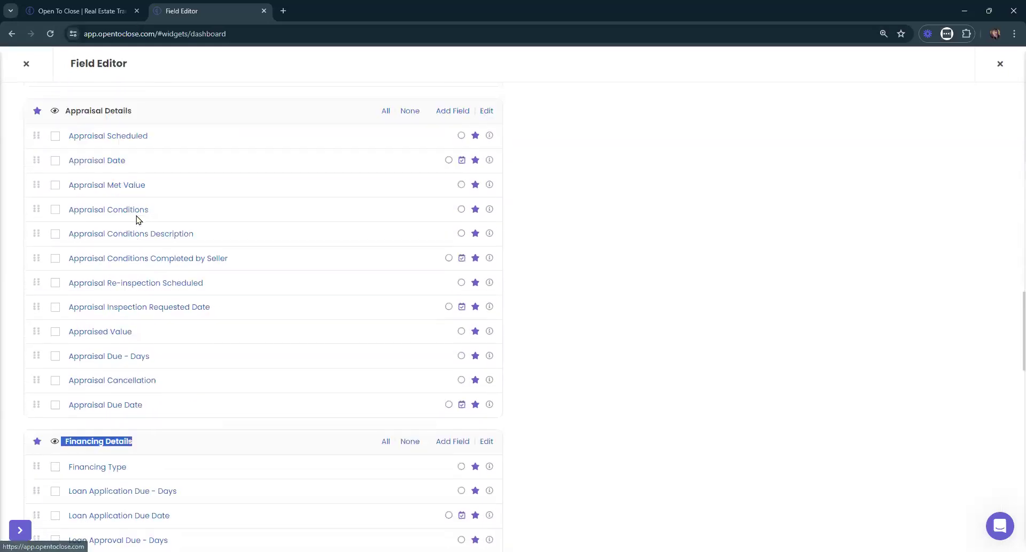
{"action": "left_click", "coordinate": [155, 231]}
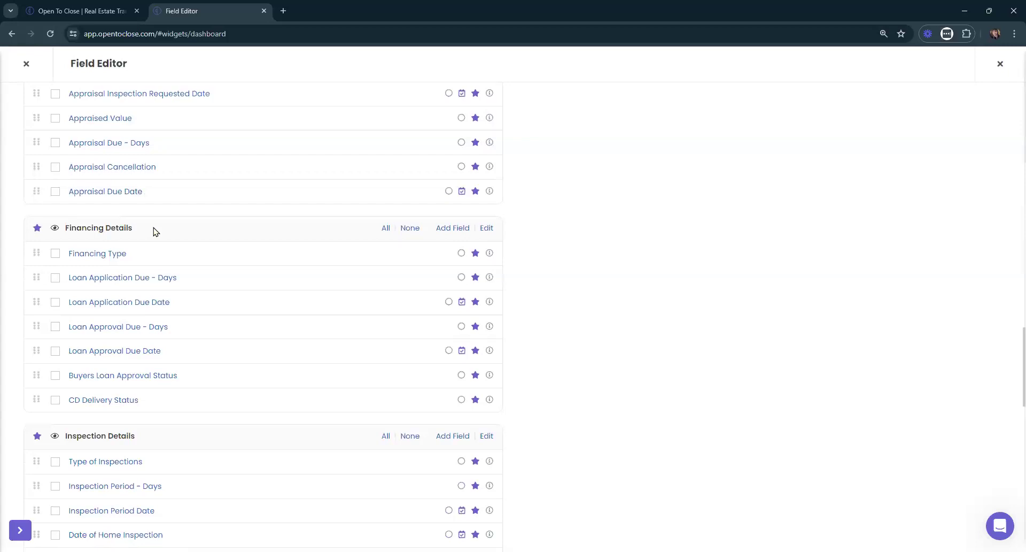
- Start a new field in the Financing Details section with the label "Deal" and merge field "deal"
{"action": "left_click", "coordinate": [452, 230]}
{"action": "left_click", "coordinate": [628, 235]}
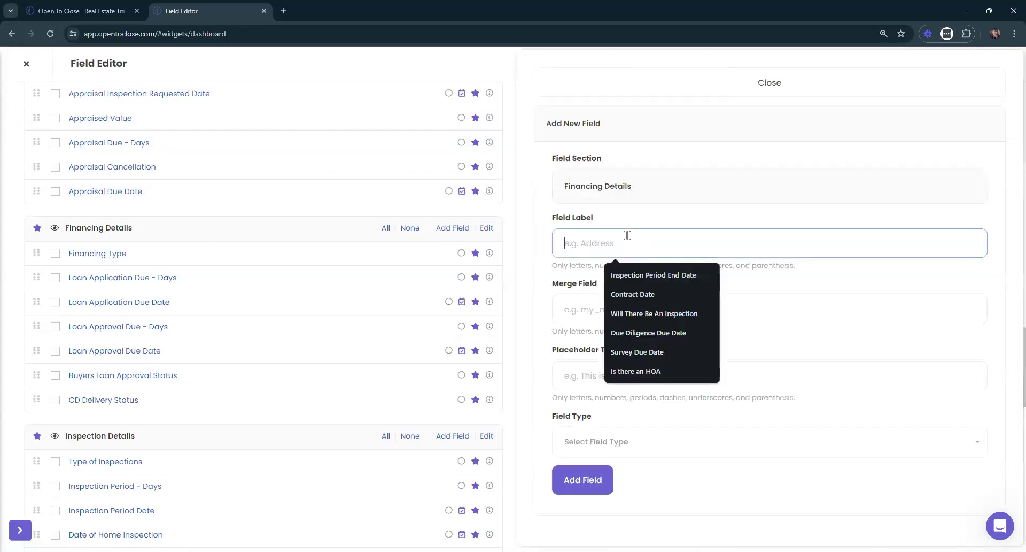
{"action": "type", "text": "Deal"}
{"action": "left_click", "coordinate": [579, 306]}
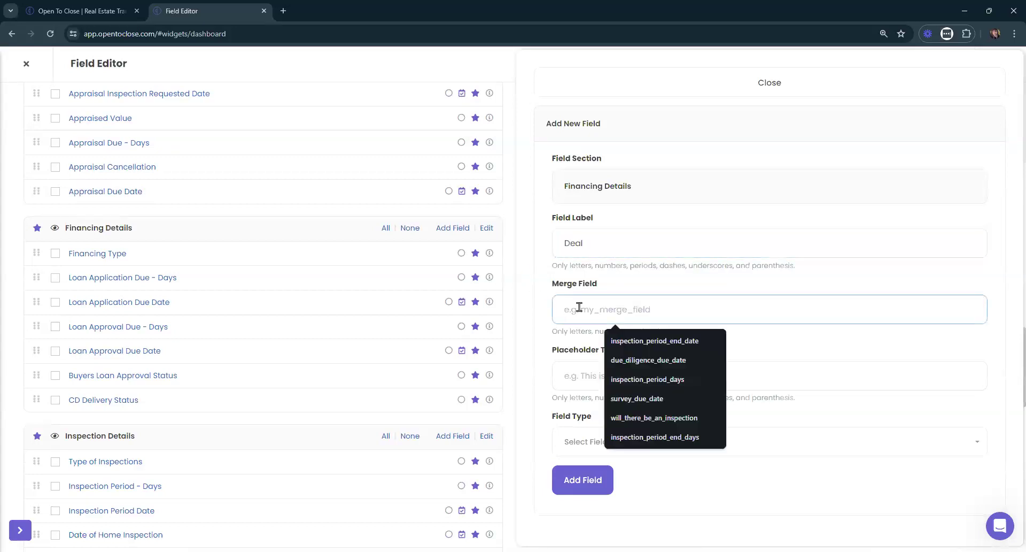
{"action": "type", "text": "deal"}
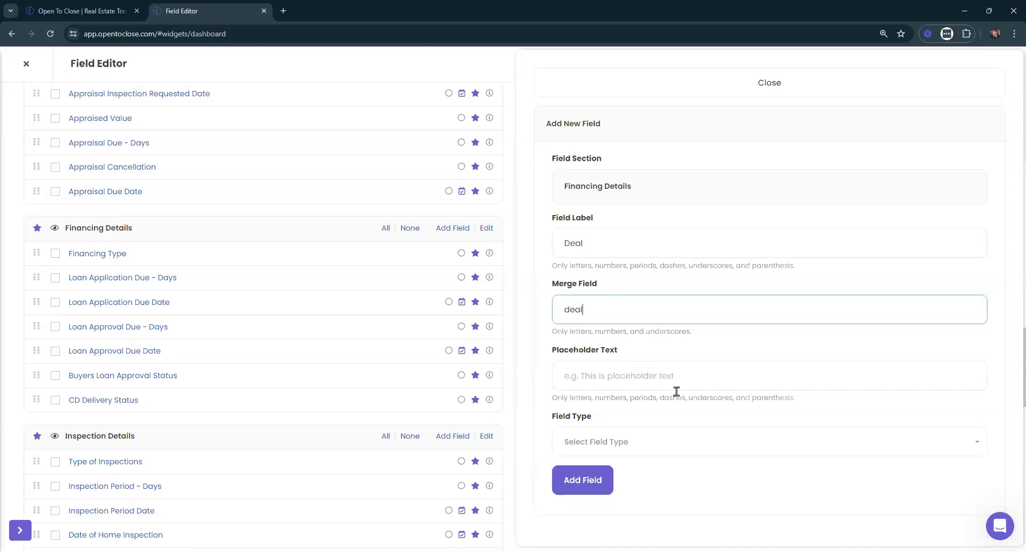
- Set the new field's type to Choice, leave its placeholder text empty and create the field
{"action": "left_click_drag", "start_coordinate": [550, 416], "coordinate": [619, 415]}
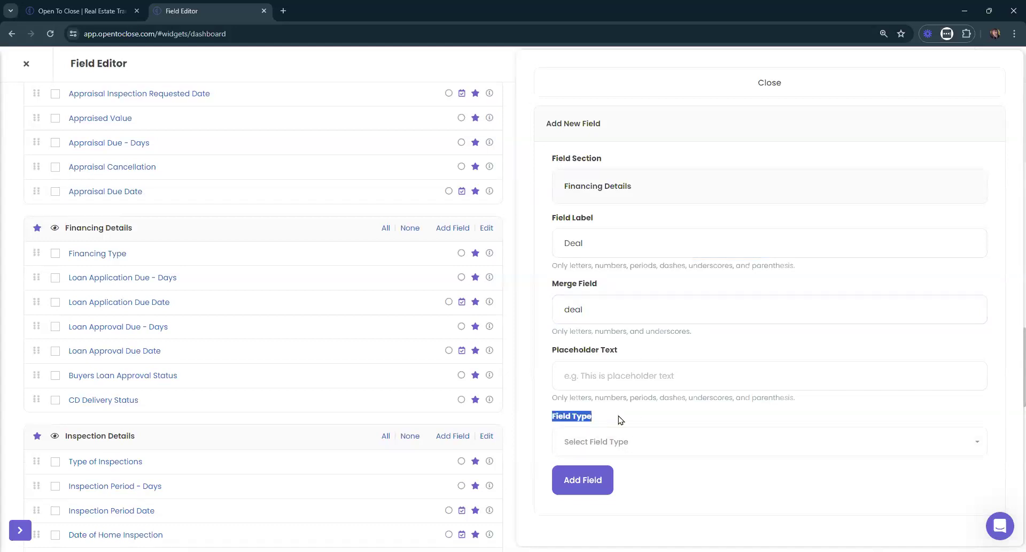
{"action": "left_click", "coordinate": [695, 447]}
{"action": "left_click", "coordinate": [683, 417]}
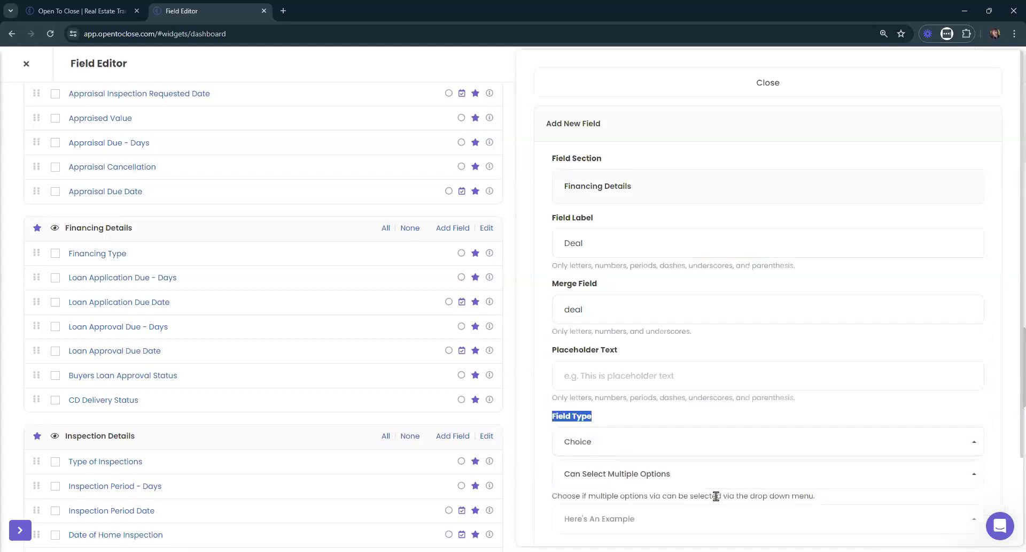
{"action": "left_click_drag", "start_coordinate": [547, 351], "coordinate": [620, 350]}
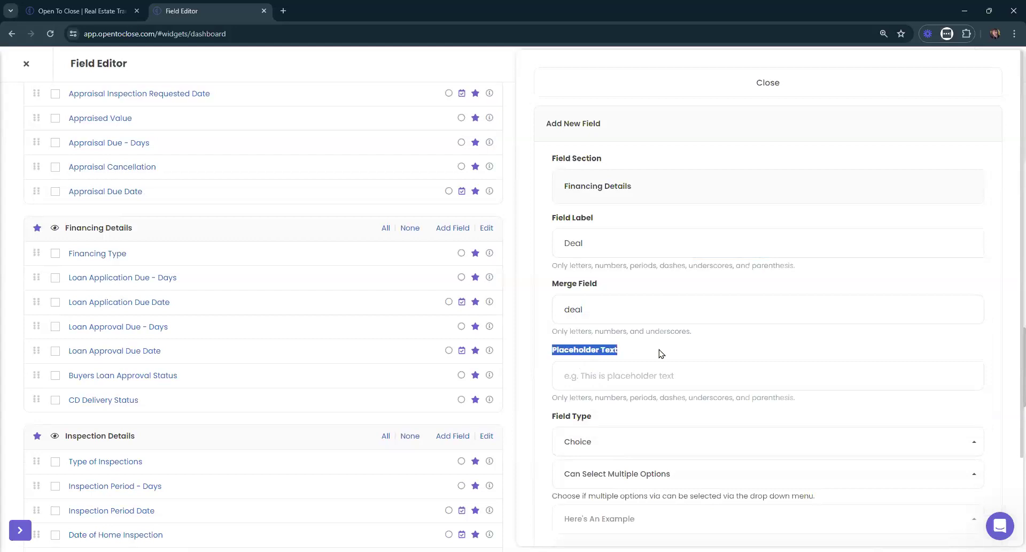
{"action": "left_click", "coordinate": [702, 410]}
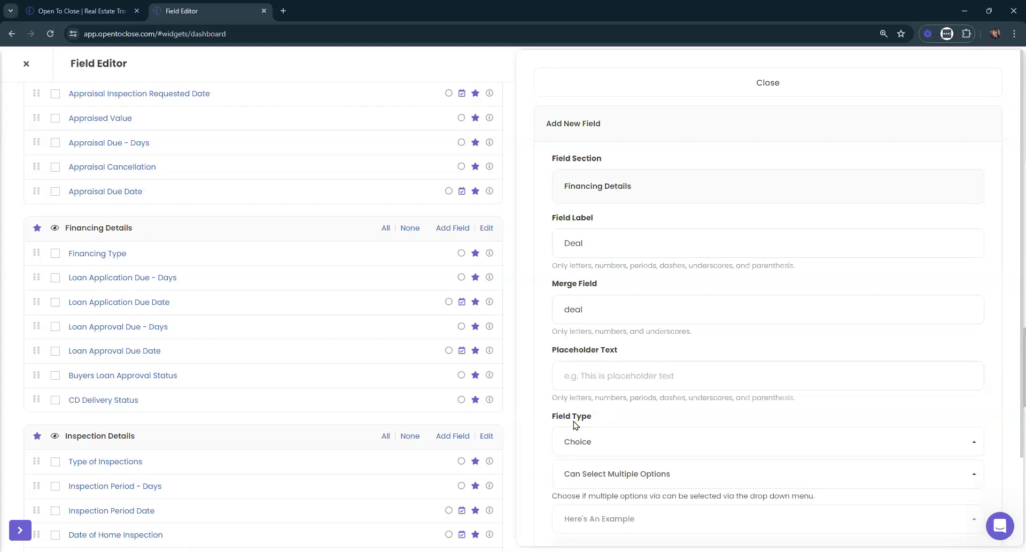
{"action": "scroll", "coordinate": [626, 401], "scroll_direction": "down", "scroll_amount": 2}
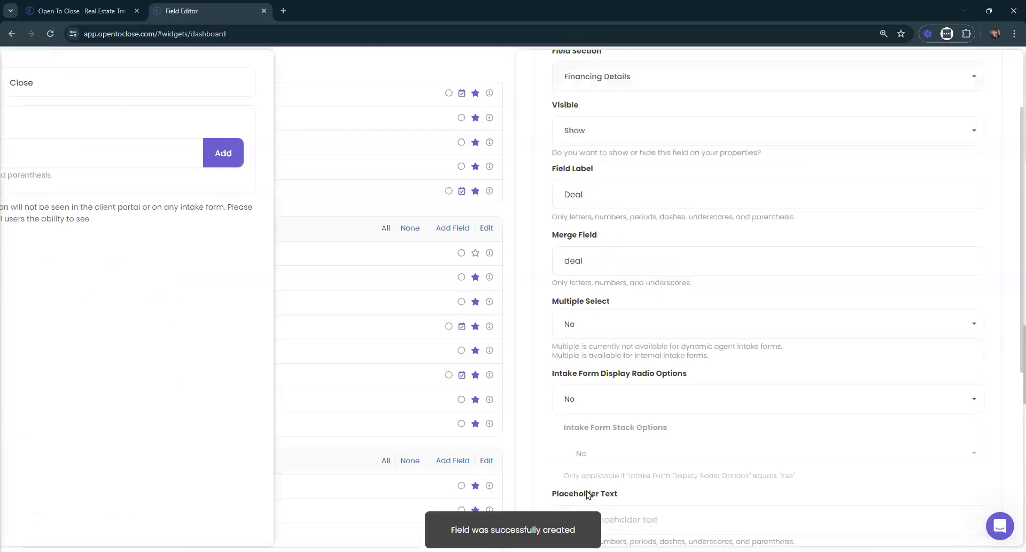
- Add the choice options "Subto" and "Cash" to the Deal field
{"action": "left_click", "coordinate": [115, 150]}
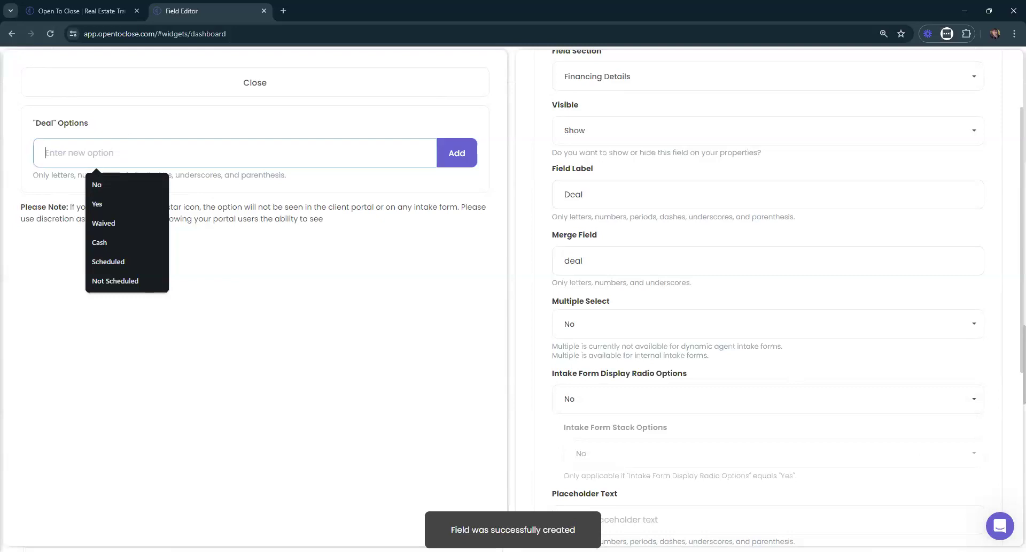
{"action": "left_click", "coordinate": [238, 158]}
{"action": "type", "text": "Subto"}
{"action": "left_click", "coordinate": [458, 153]}
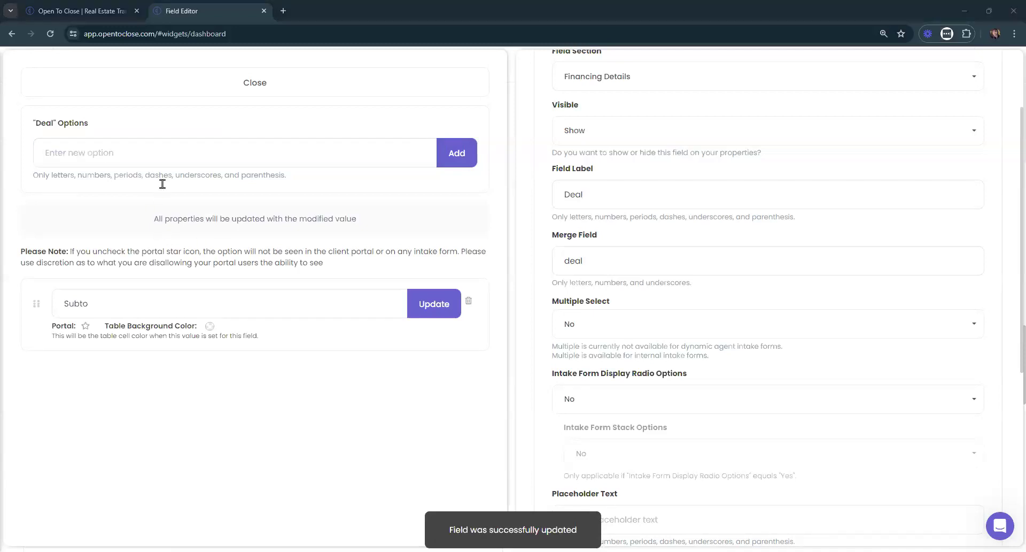
{"action": "type", "text": "Cash"}
{"action": "key", "text": "Return"}
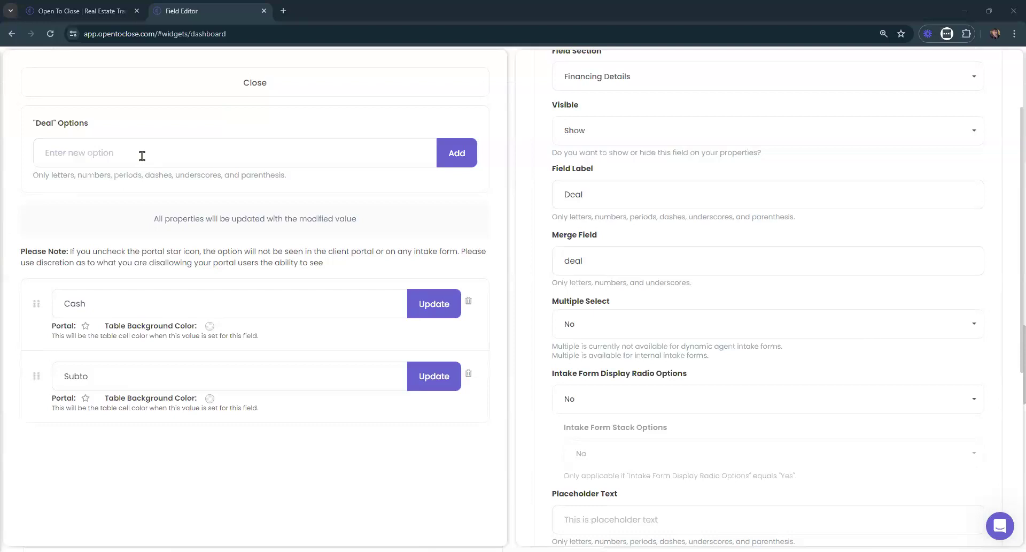
- Add the choice options "Hybrid" and "Other" to the Deal field
{"action": "type", "text": "Hybrid"}
{"action": "key", "text": "Return"}
{"action": "left_click", "coordinate": [160, 150]}
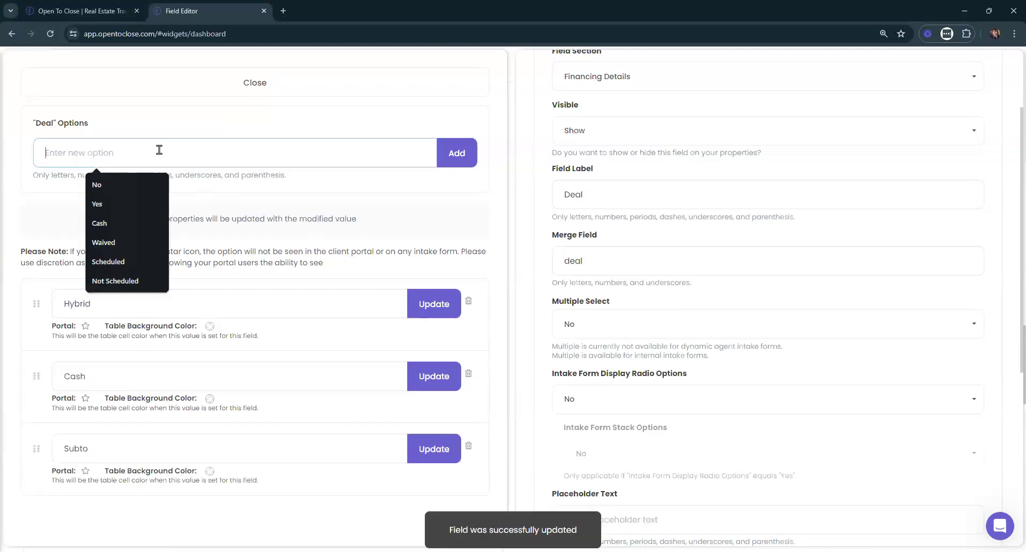
{"action": "type", "text": "Other"}
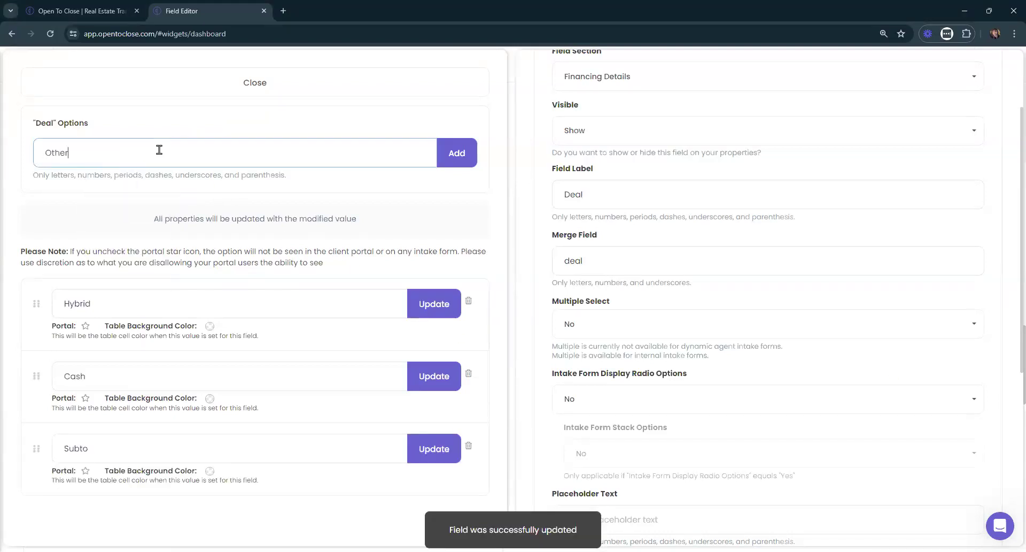
{"action": "left_click", "coordinate": [457, 161]}
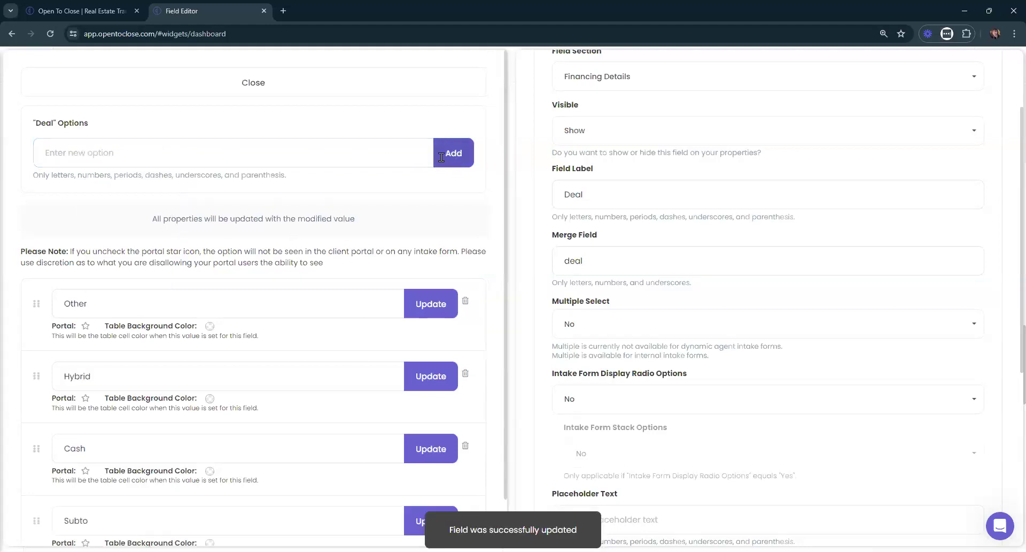
- Order the Deal options as Subto, Cash, Hybrid, Other and enable portal visibility for all four
{"action": "scroll", "coordinate": [172, 371], "scroll_direction": "down", "scroll_amount": 1}
{"action": "left_click_drag", "start_coordinate": [31, 469], "coordinate": [33, 427]}
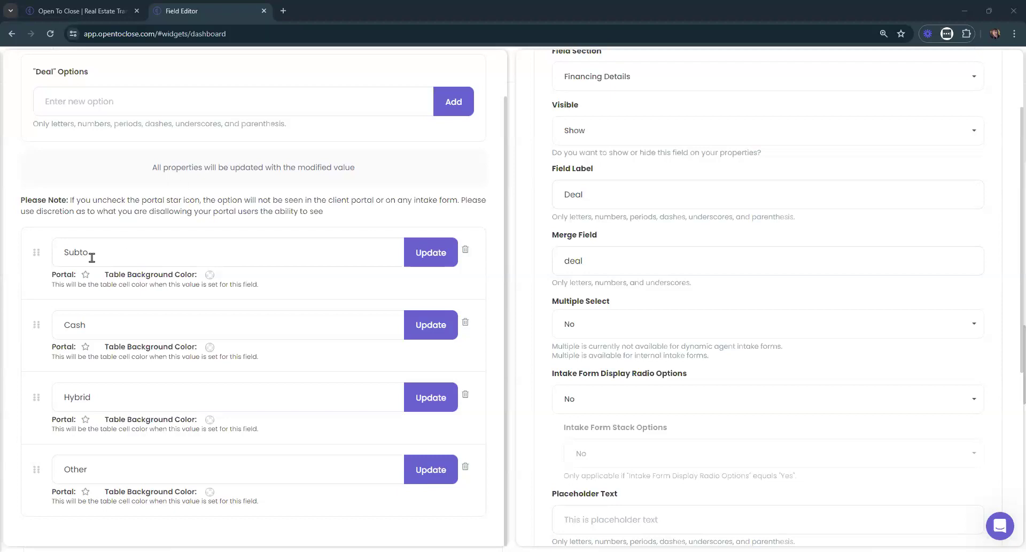
{"action": "left_click", "coordinate": [86, 274]}
{"action": "left_click", "coordinate": [85, 347]}
{"action": "left_click", "coordinate": [86, 419]}
{"action": "left_click", "coordinate": [85, 491]}
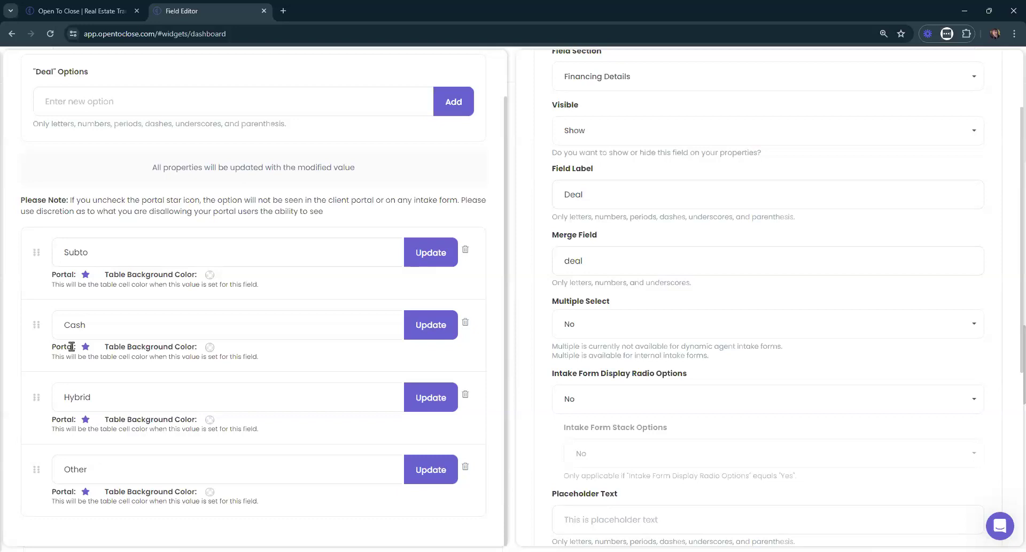
{"action": "left_click", "coordinate": [86, 274]}
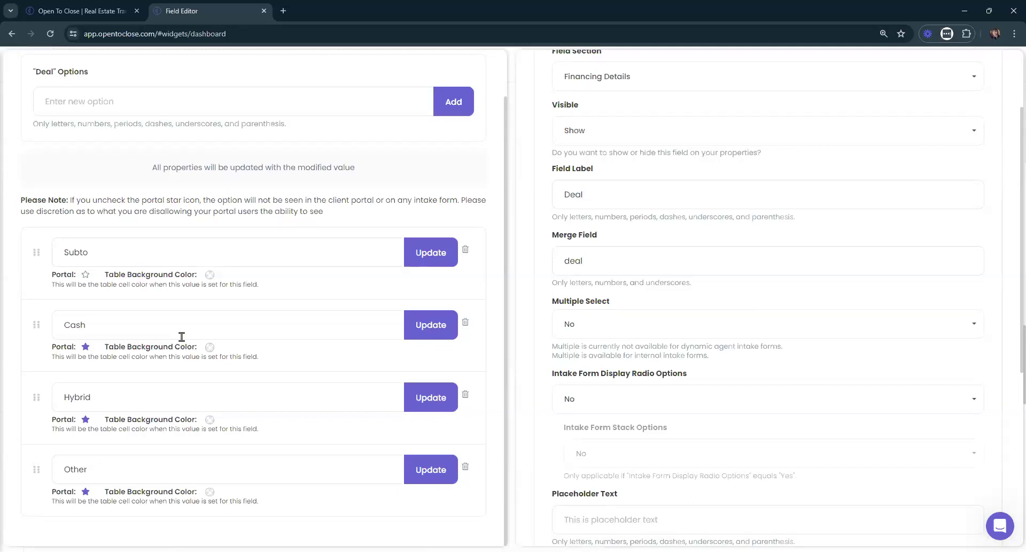
{"action": "left_click", "coordinate": [86, 274]}
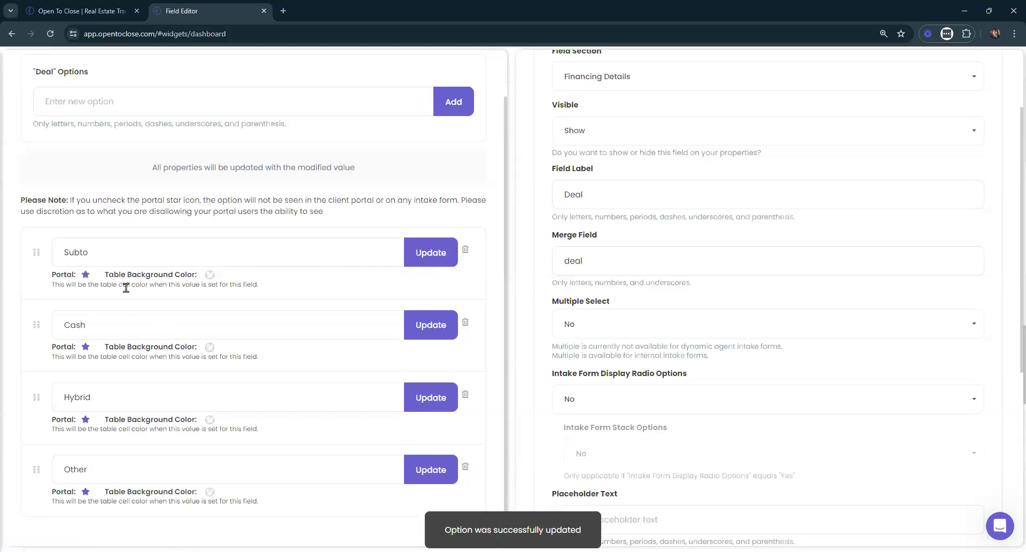
- Close the Deal field's options and settings, and enable portal visibility for the Deal field in Financing Details
{"action": "scroll", "coordinate": [661, 332], "scroll_direction": "up", "scroll_amount": 2}
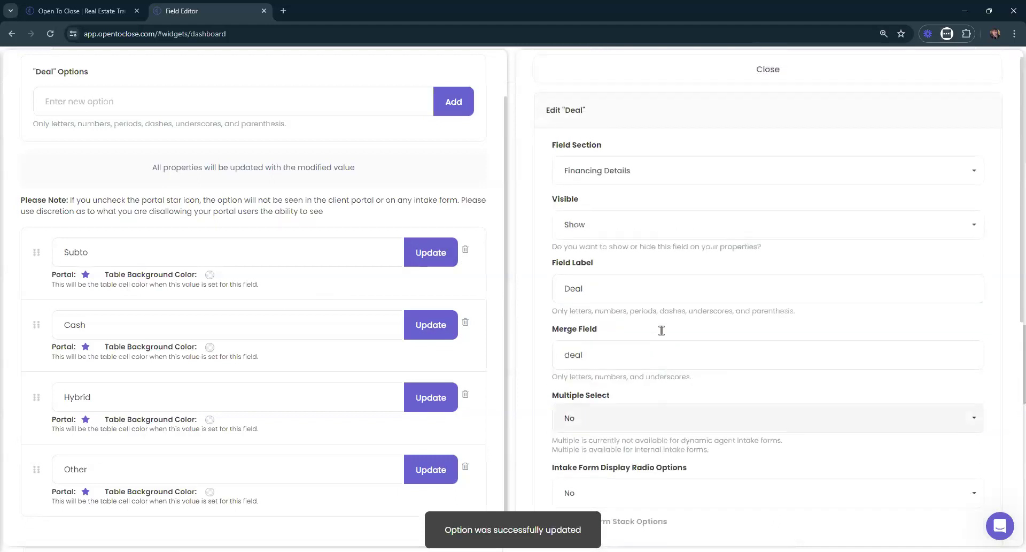
{"action": "scroll", "coordinate": [293, 291], "scroll_direction": "up", "scroll_amount": 1}
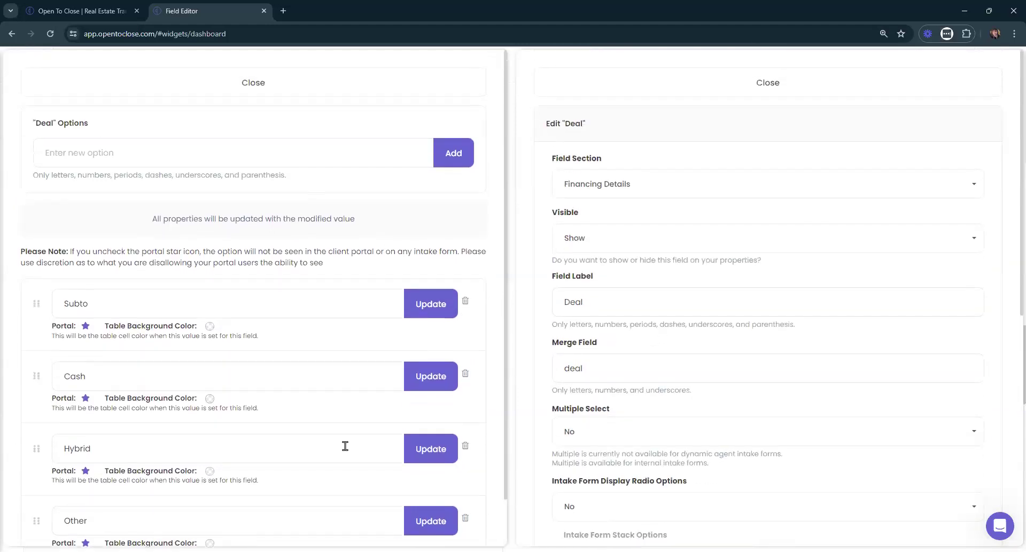
{"action": "left_click", "coordinate": [386, 90]}
{"action": "left_click", "coordinate": [573, 88]}
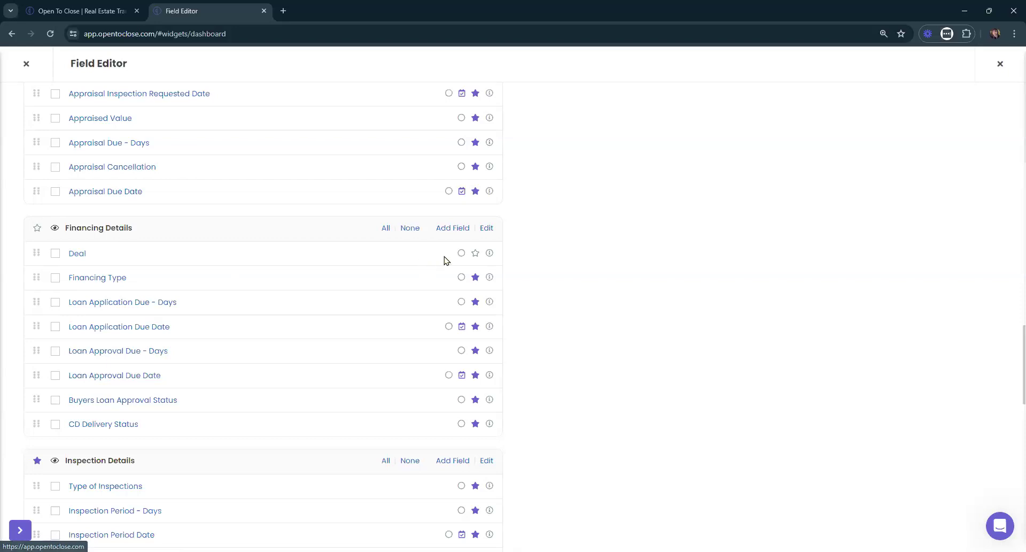
{"action": "left_click", "coordinate": [475, 254]}
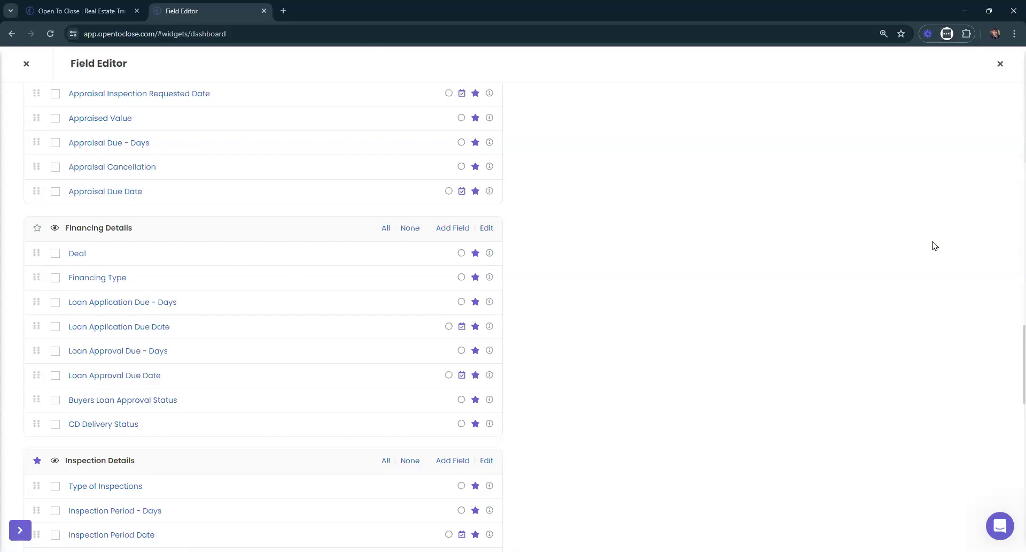
- Search the field list for "deal" and open the Deal field at its new option entry
{"action": "scroll", "coordinate": [935, 246], "scroll_direction": "up", "scroll_amount": 15}
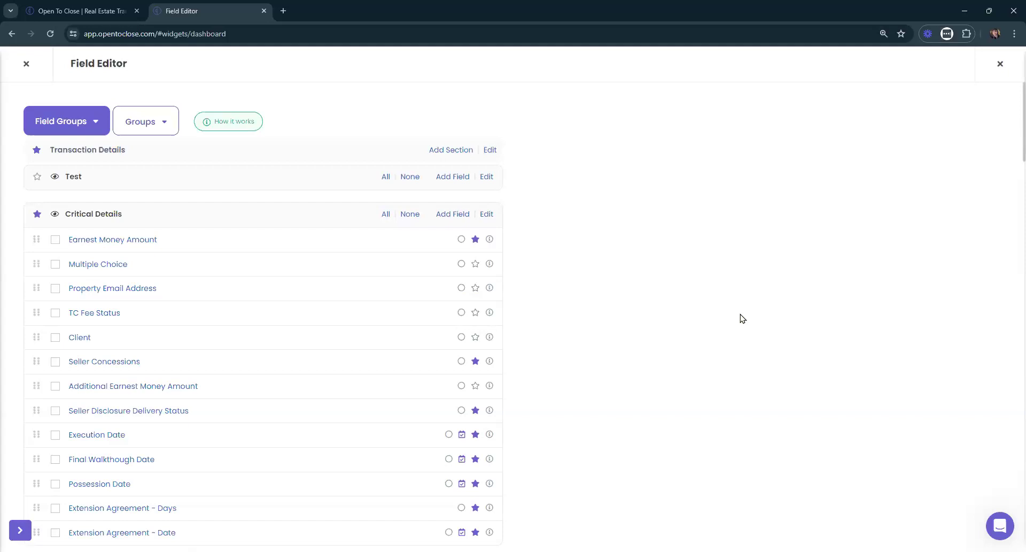
{"action": "key", "text": "ctrl+f"}
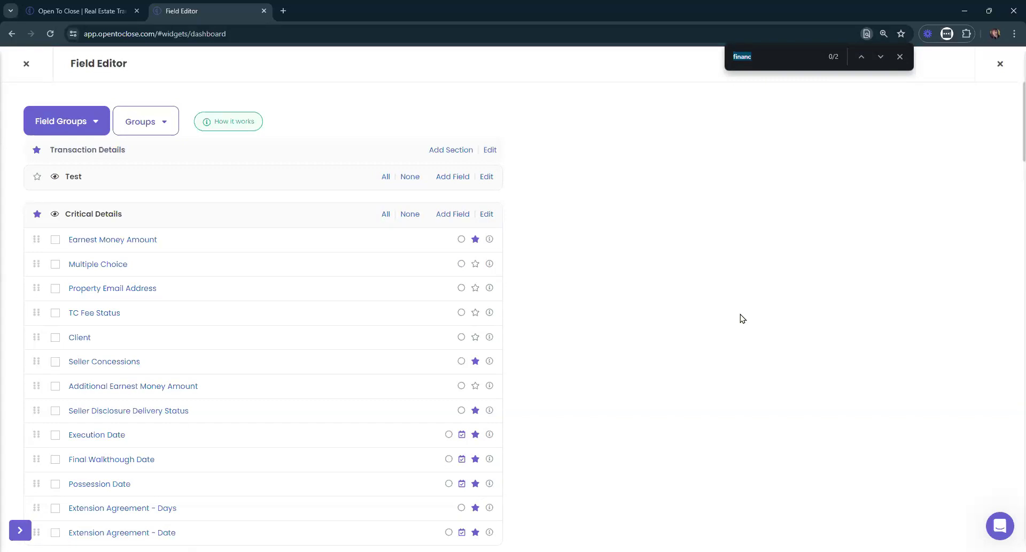
{"action": "type", "text": "deal"}
{"action": "key", "text": "Return"}
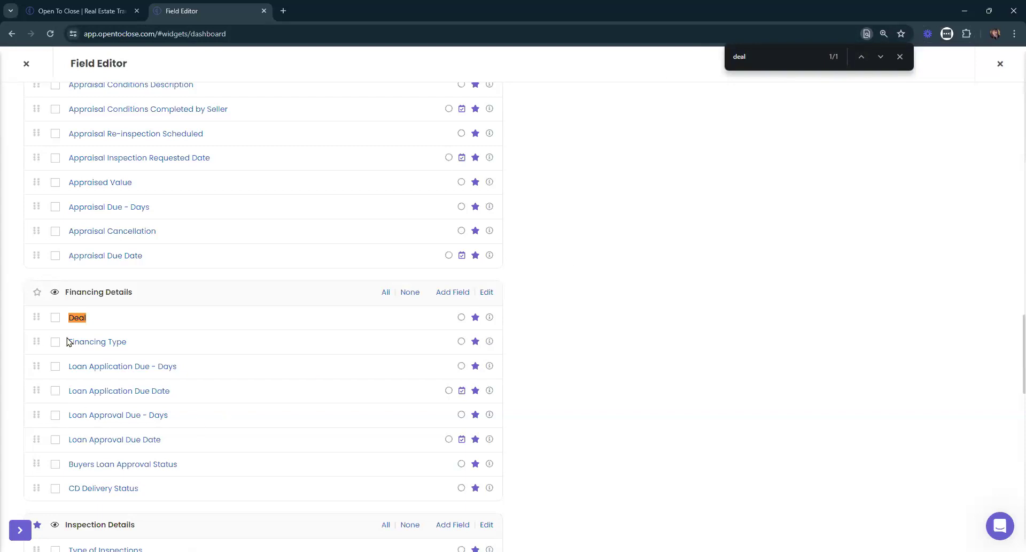
{"action": "left_click", "coordinate": [77, 320]}
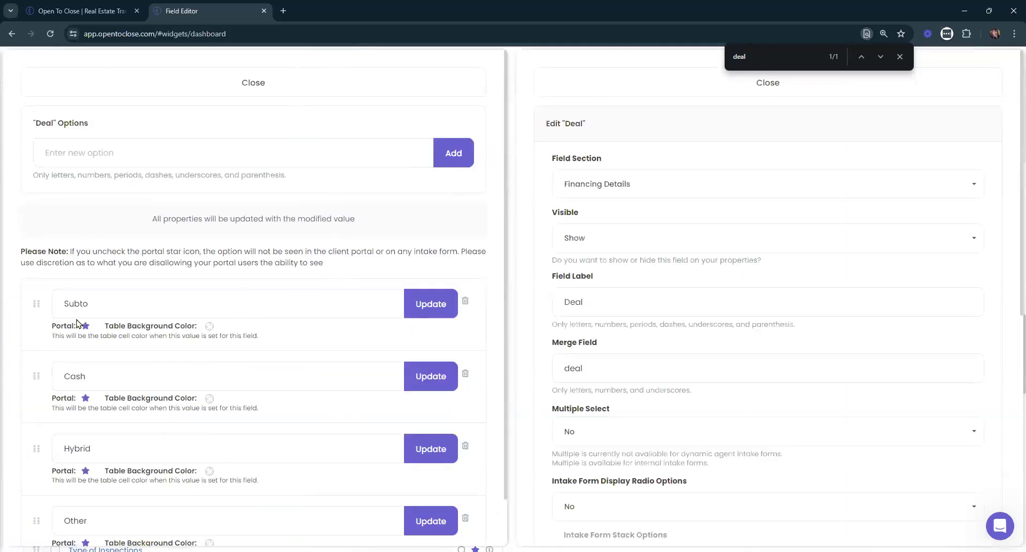
{"action": "left_click", "coordinate": [183, 157]}
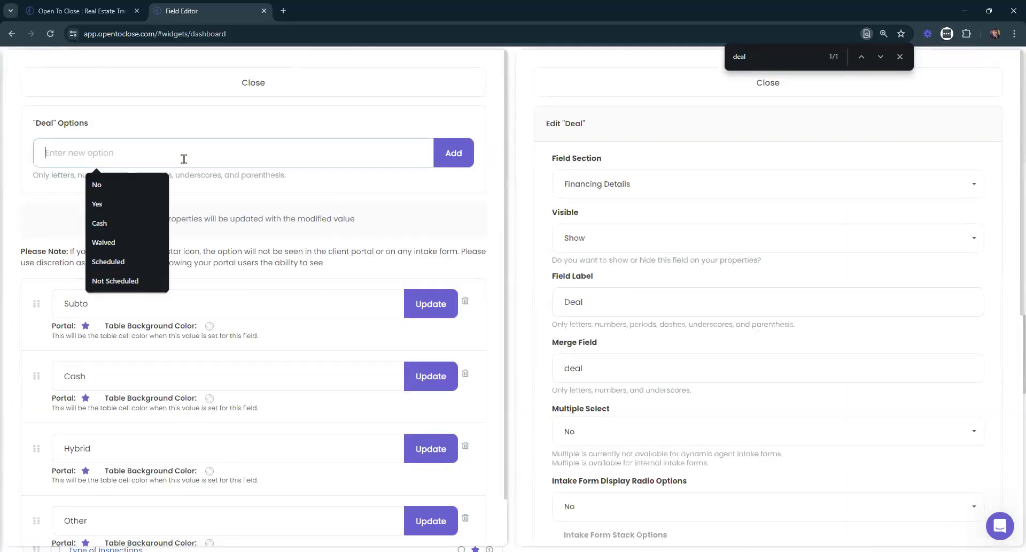
- Update the Deal field's Subto option to read "Subto -"
{"action": "left_click", "coordinate": [451, 274]}
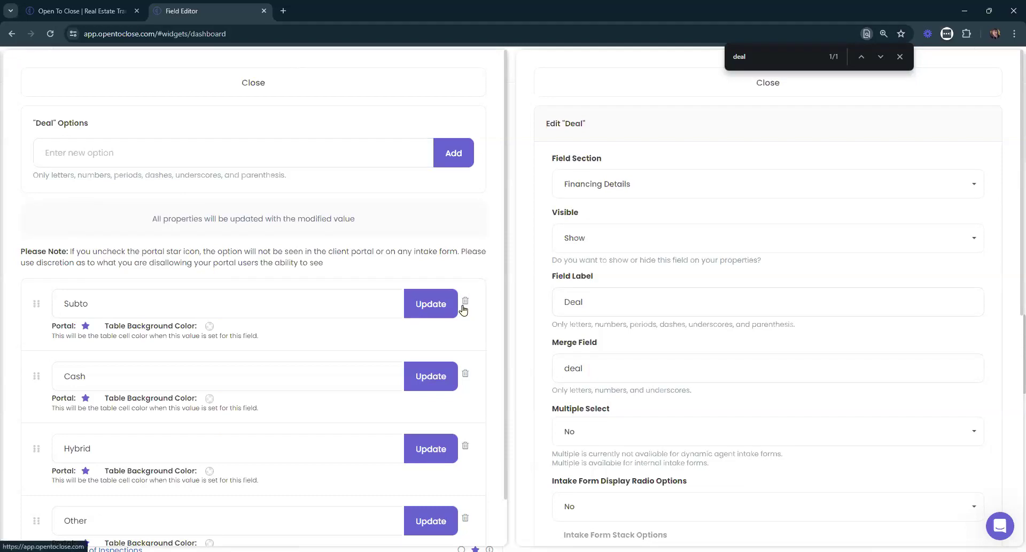
{"action": "left_click", "coordinate": [248, 306]}
{"action": "type", "text": "-"}
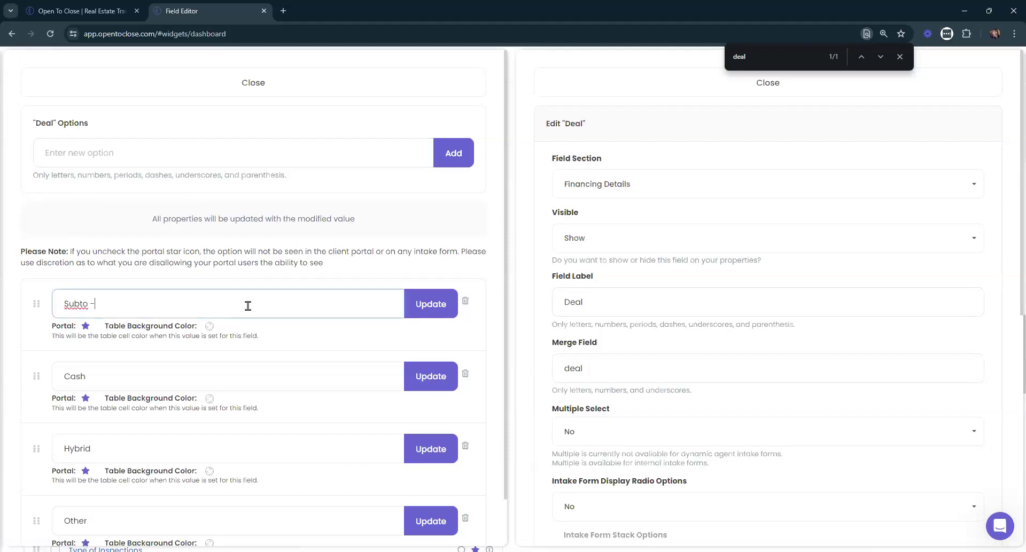
{"action": "left_click", "coordinate": [440, 305]}
- Change the edited Deal option back to "Subto" and update it
{"action": "left_click", "coordinate": [303, 304]}
{"action": "key", "text": "BackSpace"}
{"action": "key", "text": "BackSpace"}
{"action": "key", "text": "BackSpace"}
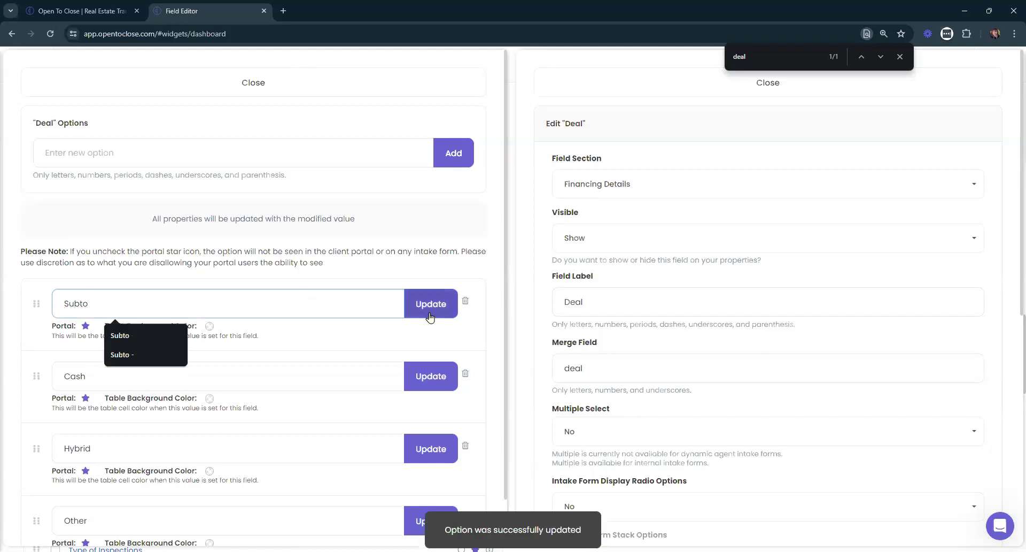
{"action": "left_click", "coordinate": [430, 315]}
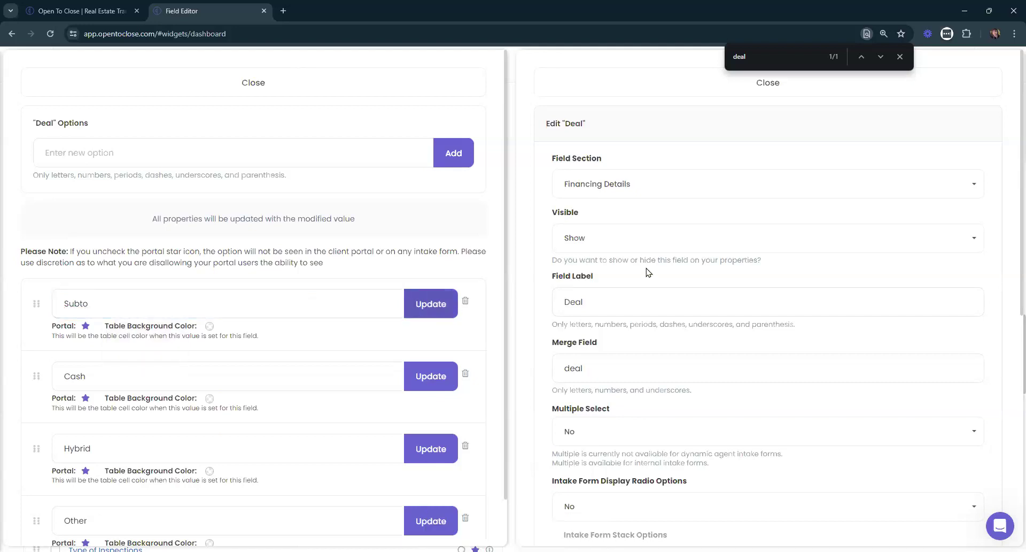
- Review the Deal field's settings and examine the choices available for Multiple Select
{"action": "scroll", "coordinate": [647, 270], "scroll_direction": "down", "scroll_amount": 8}
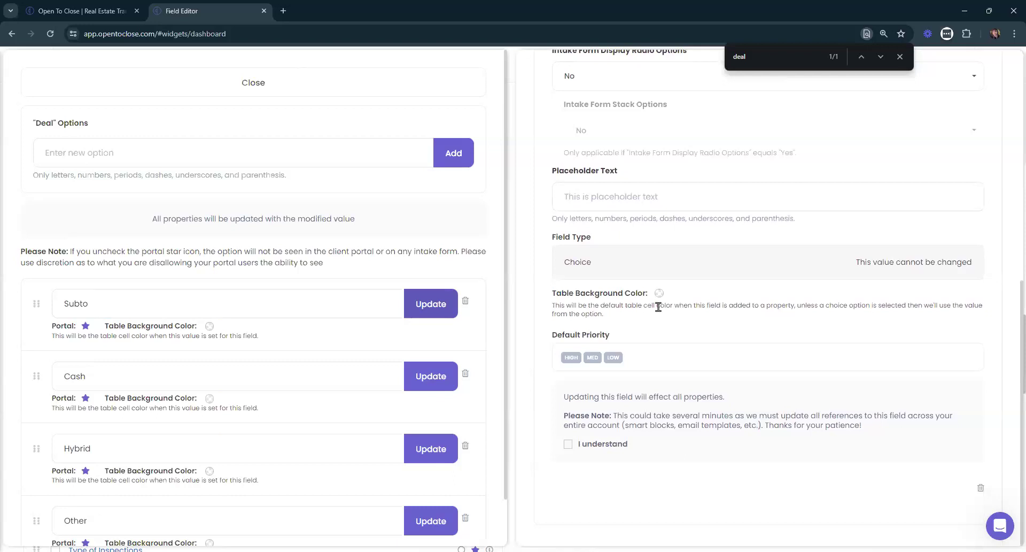
{"action": "scroll", "coordinate": [663, 316], "scroll_direction": "up", "scroll_amount": 3}
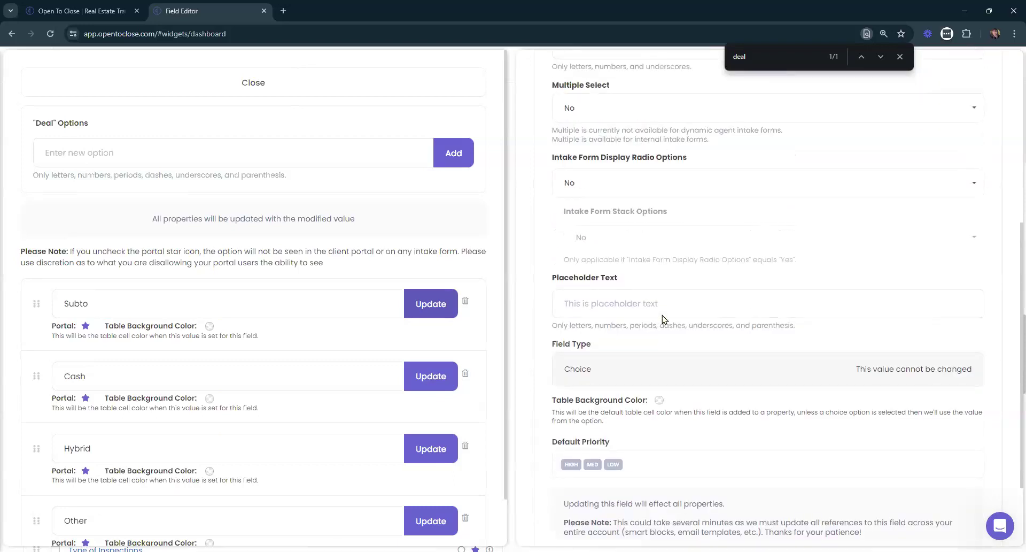
{"action": "left_click_drag", "start_coordinate": [546, 138], "coordinate": [610, 139]}
{"action": "left_click", "coordinate": [667, 168]}
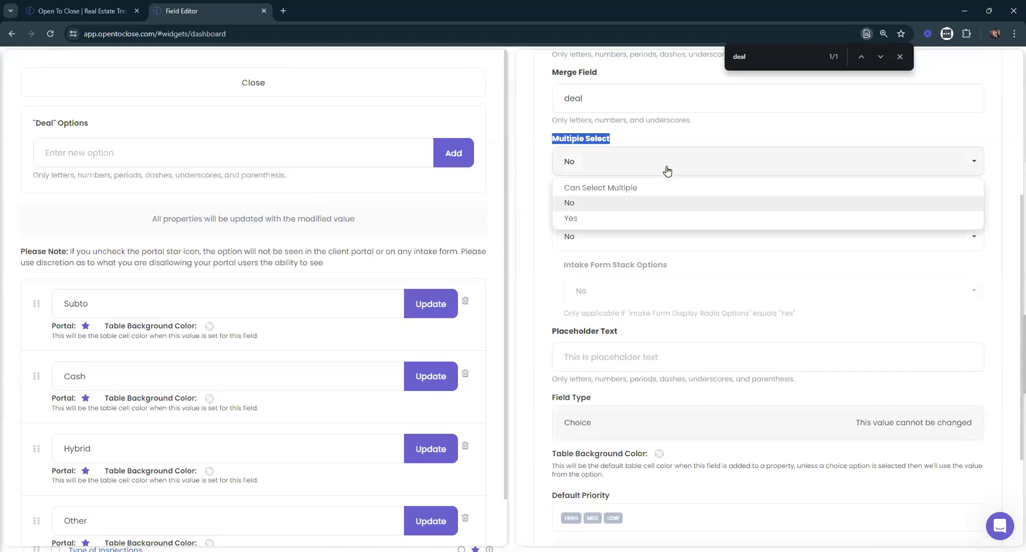
{"action": "left_click", "coordinate": [666, 170]}
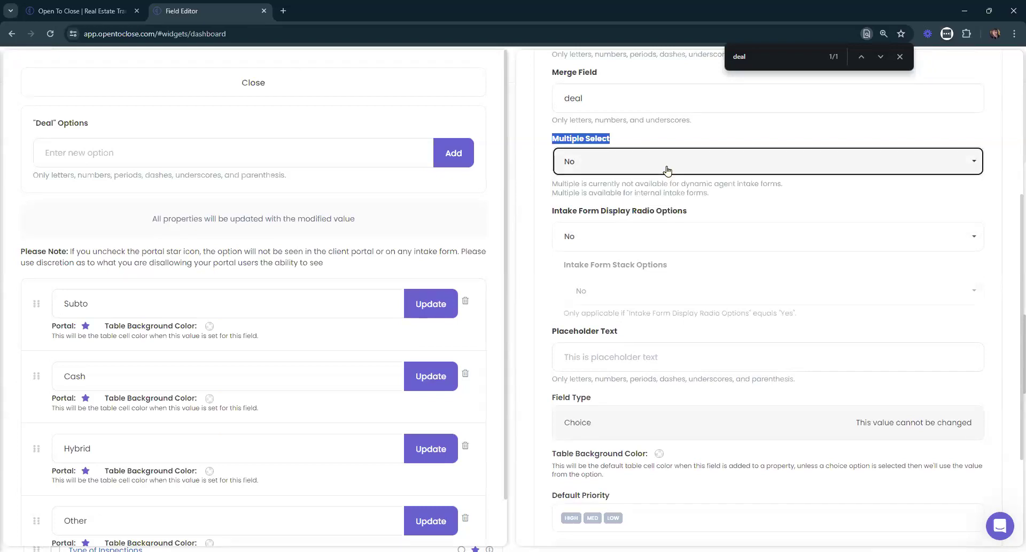
{"action": "left_click", "coordinate": [667, 170]}
{"action": "left_click", "coordinate": [666, 170]}
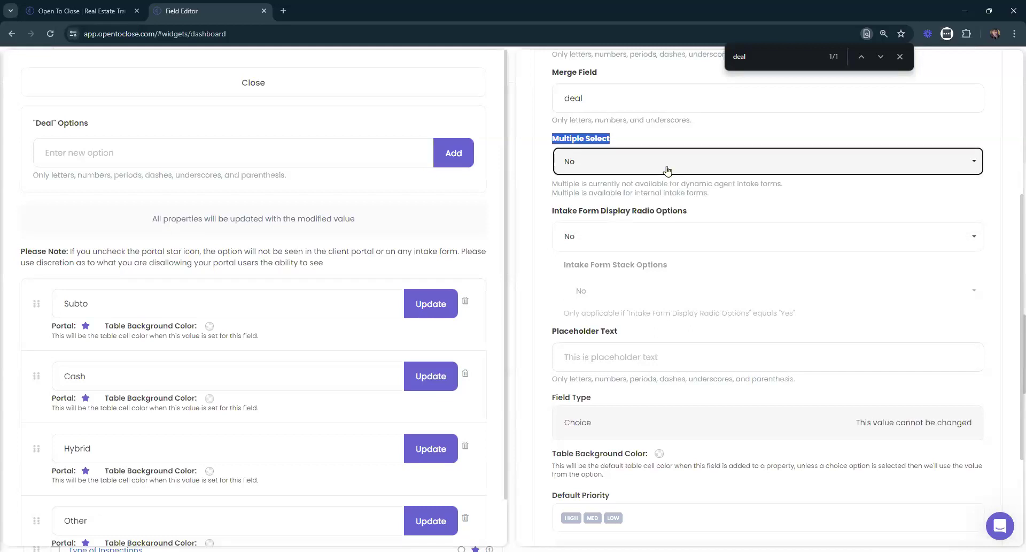
{"action": "left_click", "coordinate": [661, 197]}
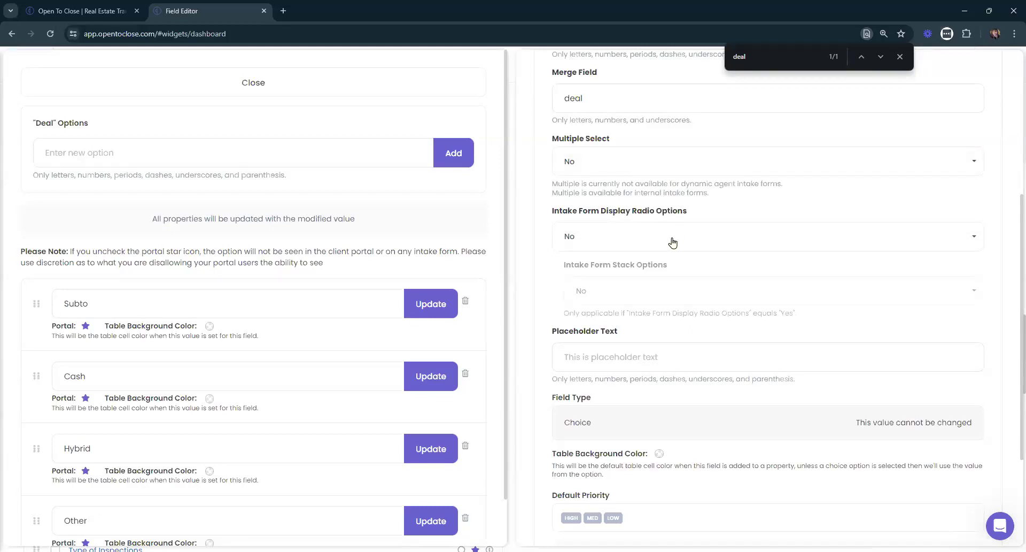
- Set the Deal field's Intake Form Display Radio Options and Intake Form Stack Options to Yes, acknowledge the notice and save the field
{"action": "left_click", "coordinate": [591, 237]}
{"action": "left_click", "coordinate": [582, 279]}
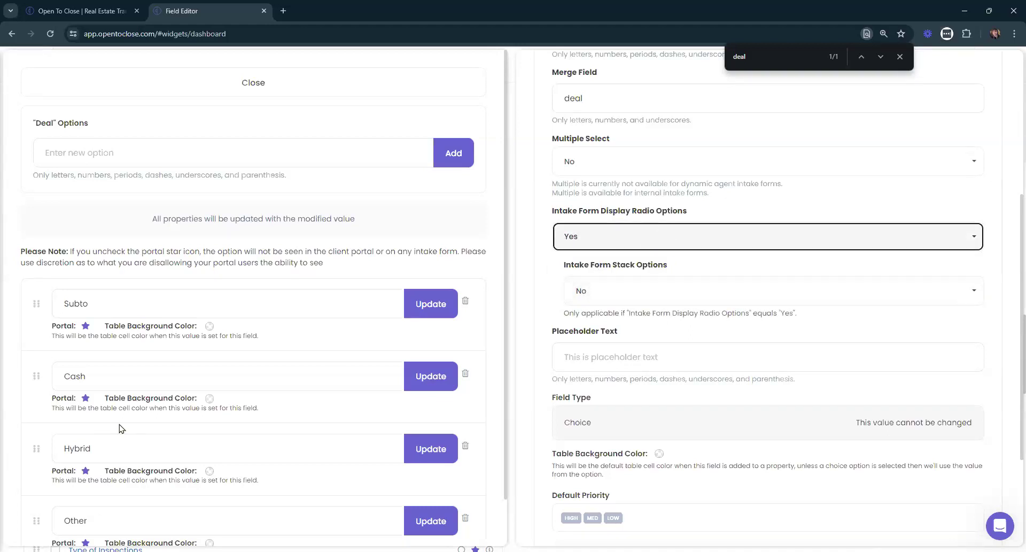
{"action": "scroll", "coordinate": [103, 239], "scroll_direction": "down", "scroll_amount": 1}
{"action": "left_click", "coordinate": [650, 294]}
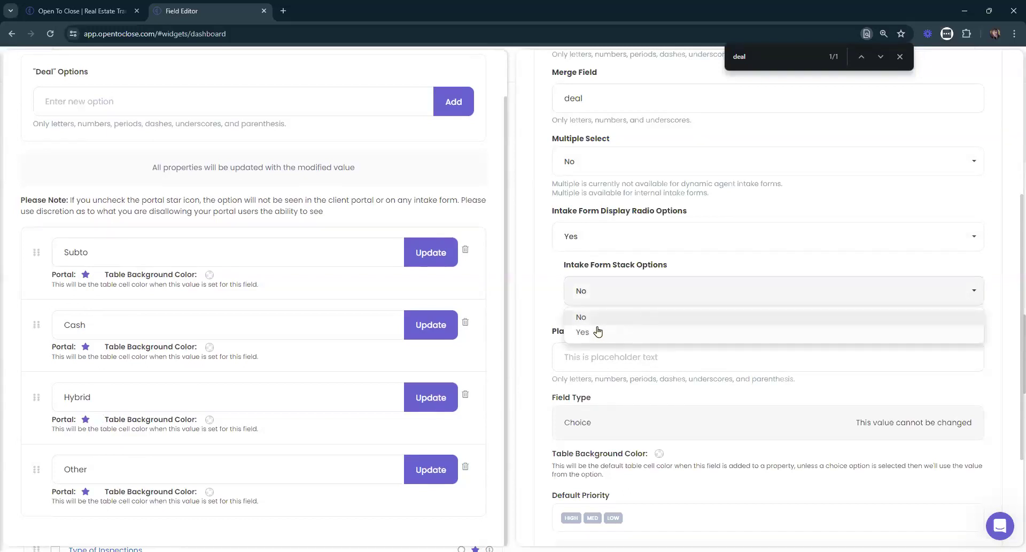
{"action": "left_click", "coordinate": [597, 332]}
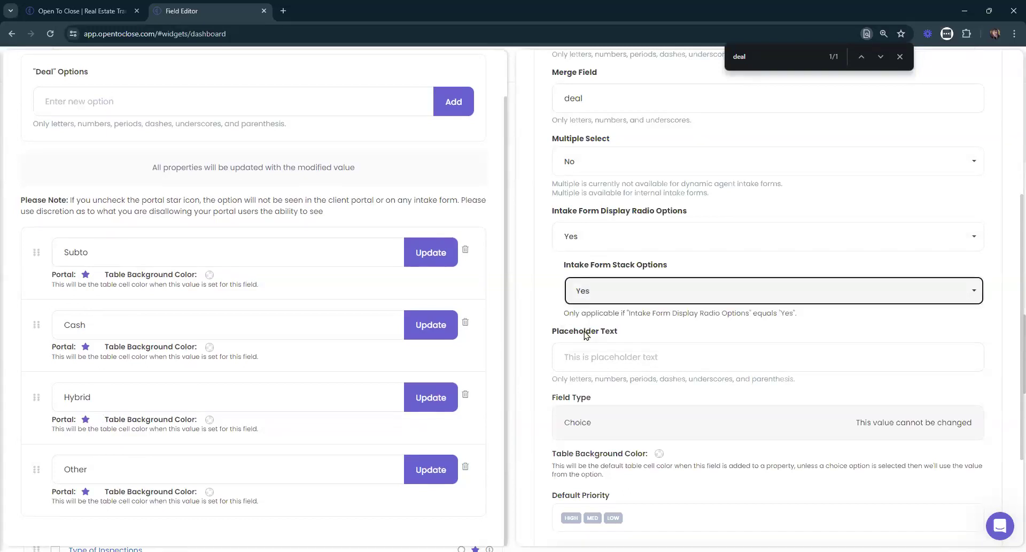
{"action": "scroll", "coordinate": [577, 457], "scroll_direction": "down", "scroll_amount": 3}
{"action": "left_click", "coordinate": [568, 446]}
{"action": "left_click", "coordinate": [575, 488]}
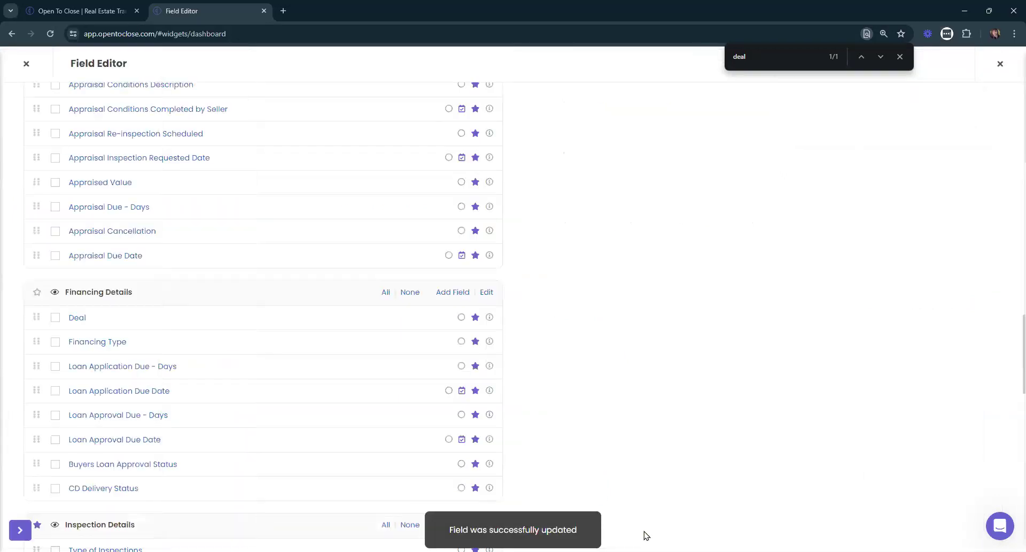
- Set the Financing Type field's Intake Form Display Radio Options and Intake Form Stack Options to Yes, acknowledge the notice and save it
{"action": "scroll", "coordinate": [684, 267], "scroll_direction": "down", "scroll_amount": 4}
{"action": "left_click", "coordinate": [679, 244]}
{"action": "left_click", "coordinate": [567, 281]}
{"action": "left_click", "coordinate": [572, 293]}
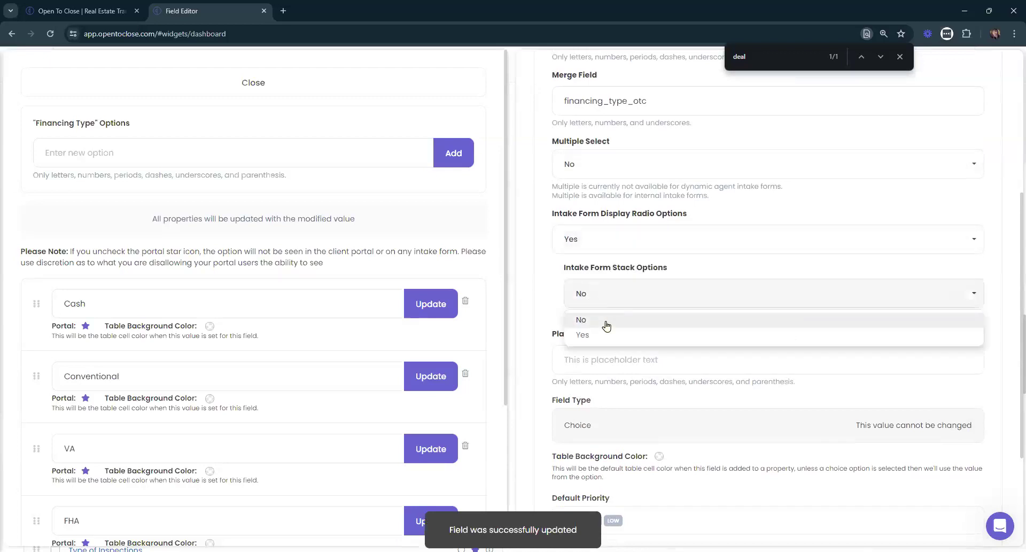
{"action": "left_click", "coordinate": [586, 337]}
{"action": "scroll", "coordinate": [556, 428], "scroll_direction": "down", "scroll_amount": 3}
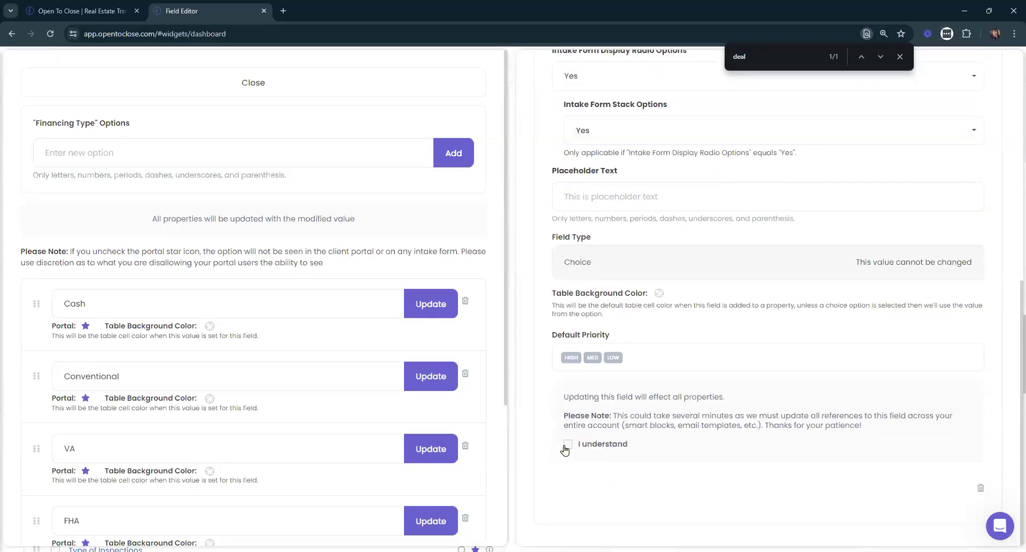
{"action": "left_click", "coordinate": [568, 444]}
{"action": "left_click", "coordinate": [581, 488]}
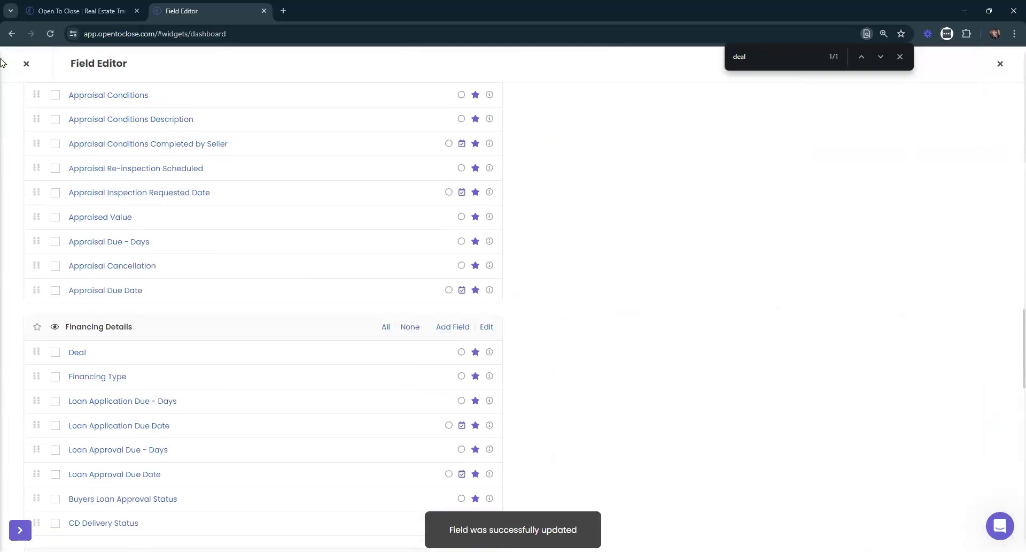
- Close the field editor and open the Buyers Residential Contract intake form (OTC2) as a new submission
{"action": "left_click", "coordinate": [30, 70]}
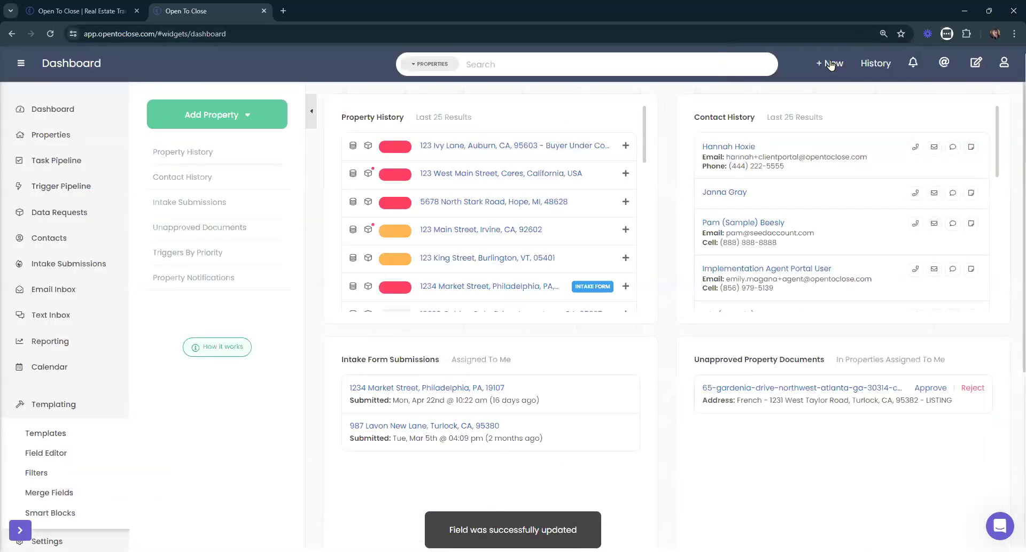
{"action": "left_click", "coordinate": [834, 64]}
{"action": "left_click", "coordinate": [751, 138]}
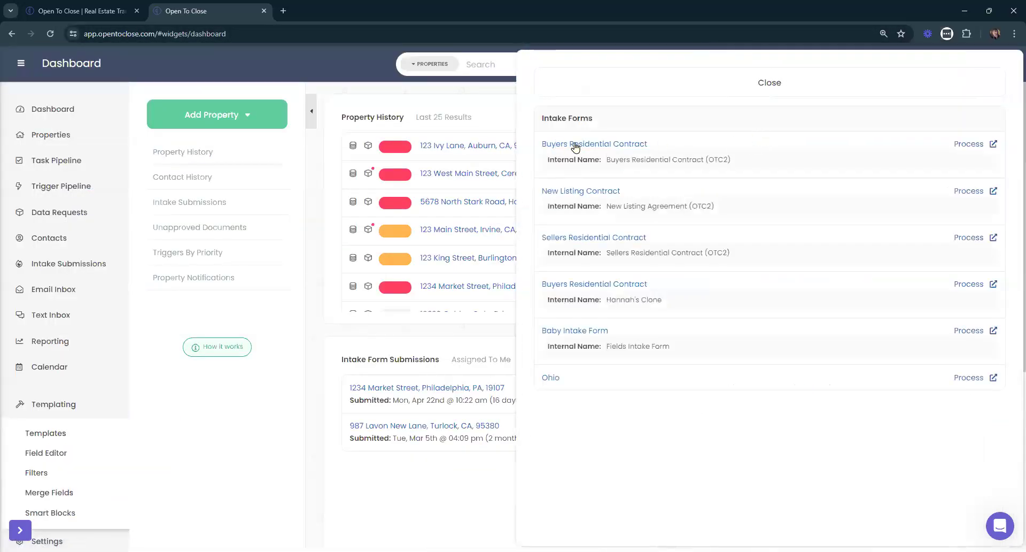
{"action": "left_click", "coordinate": [576, 143]}
{"action": "key", "text": "ctrl+f"}
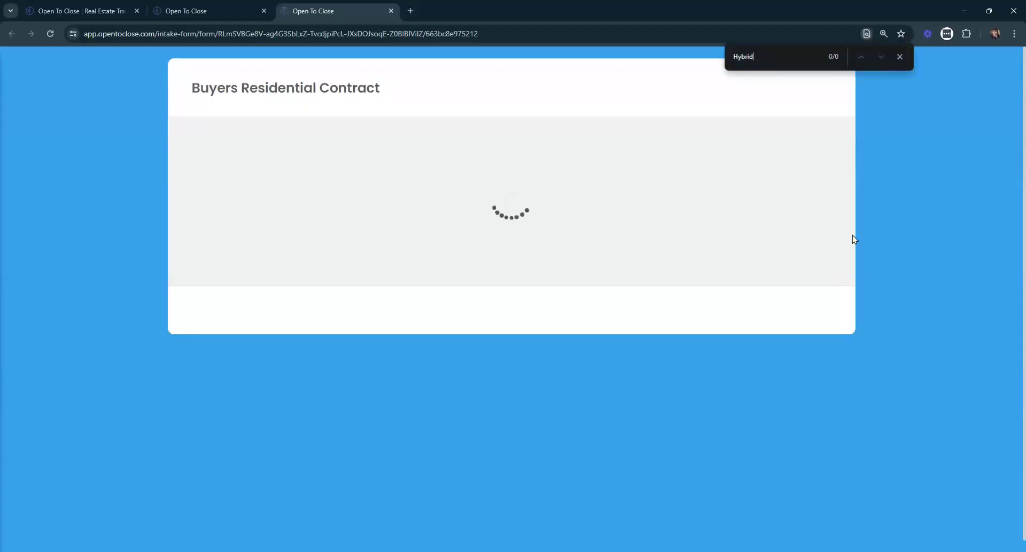
{"action": "left_click", "coordinate": [901, 57]}
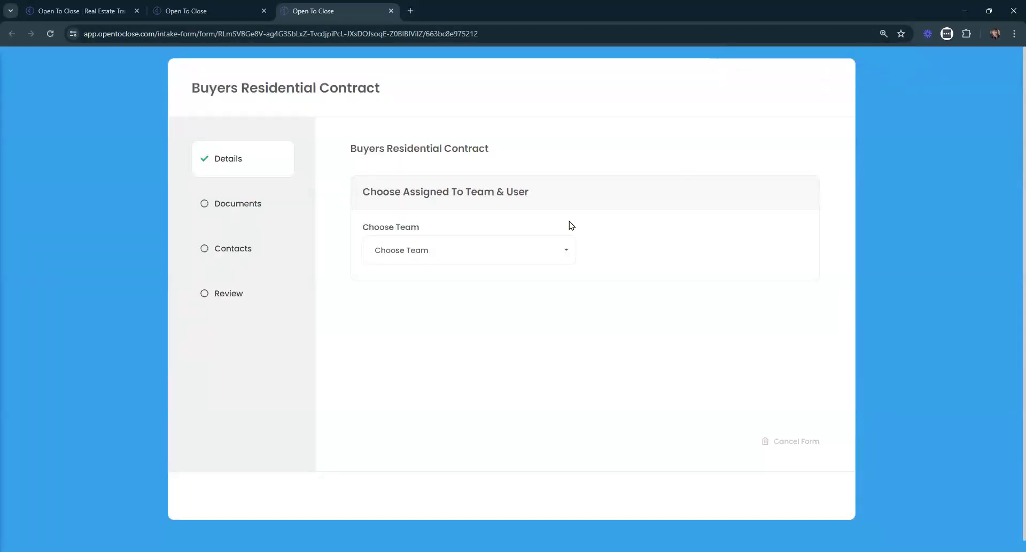
- Assign the intake form to the Listings team with Community Team Member as the team user
{"action": "left_click", "coordinate": [394, 261]}
{"action": "left_click", "coordinate": [387, 327]}
{"action": "left_click", "coordinate": [653, 253]}
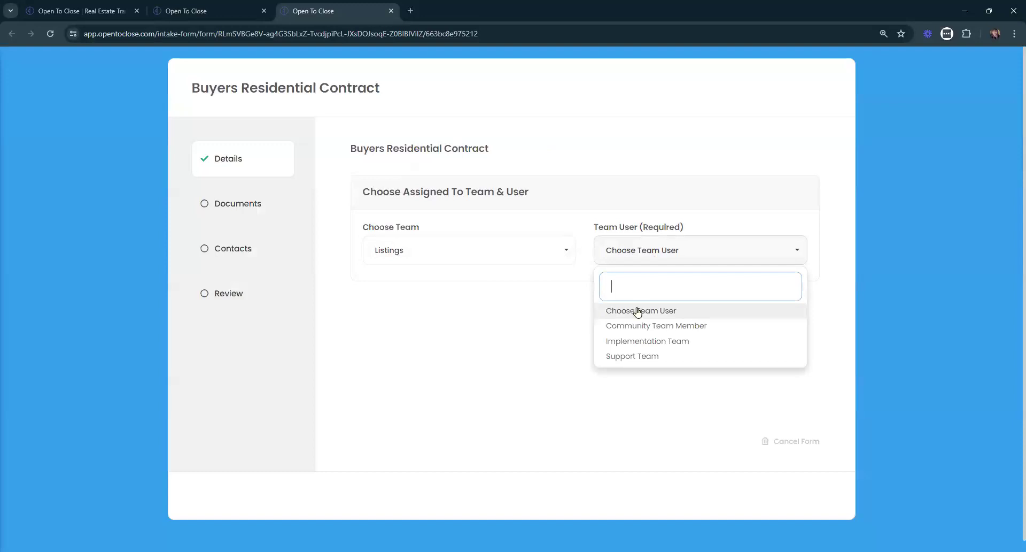
{"action": "left_click", "coordinate": [625, 326]}
- Search the Buyers Residential Contract intake form for "fi" and close the form
{"action": "scroll", "coordinate": [516, 270], "scroll_direction": "down", "scroll_amount": 9}
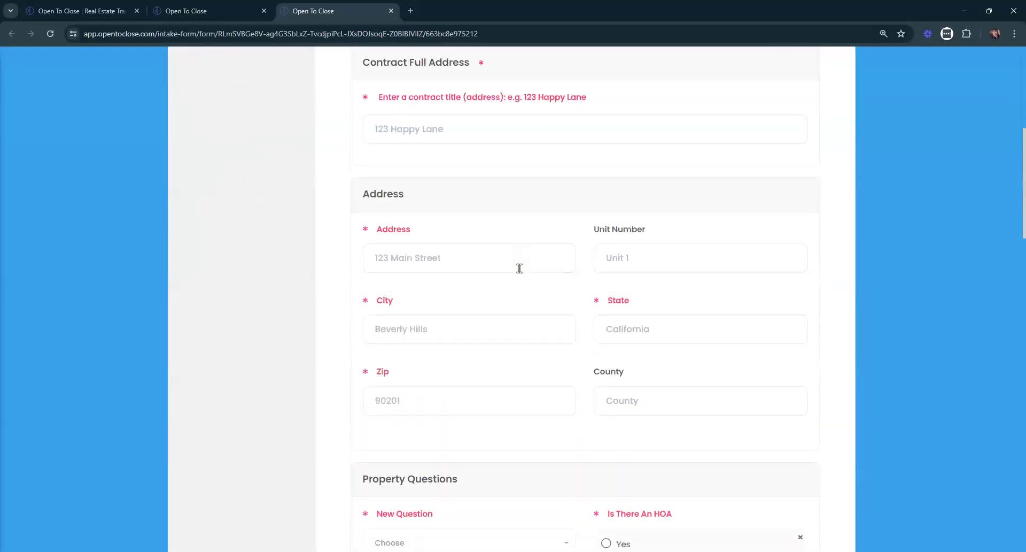
{"action": "key", "text": "Return"}
{"action": "type", "text": "firs"}
{"action": "key", "text": "BackSpace"}
{"action": "key", "text": "BackSpace"}
{"action": "left_click", "coordinate": [900, 190]}
{"action": "key", "text": "ctrl+f"}
{"action": "type", "text": "fi"}
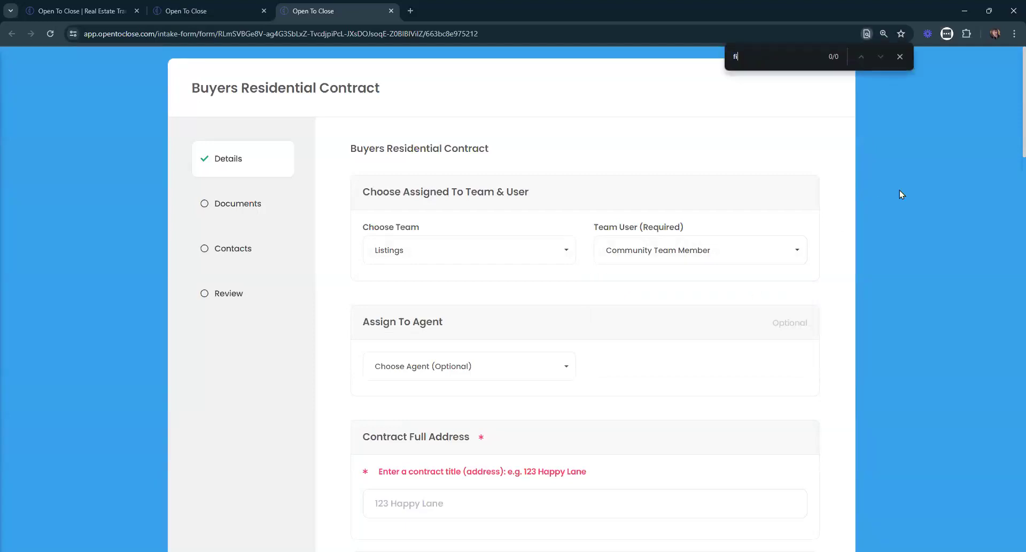
{"action": "key", "text": "BackSpace"}
{"action": "key", "text": "BackSpace"}
{"action": "key", "text": "BackSpace"}
{"action": "left_click", "coordinate": [391, 11]}
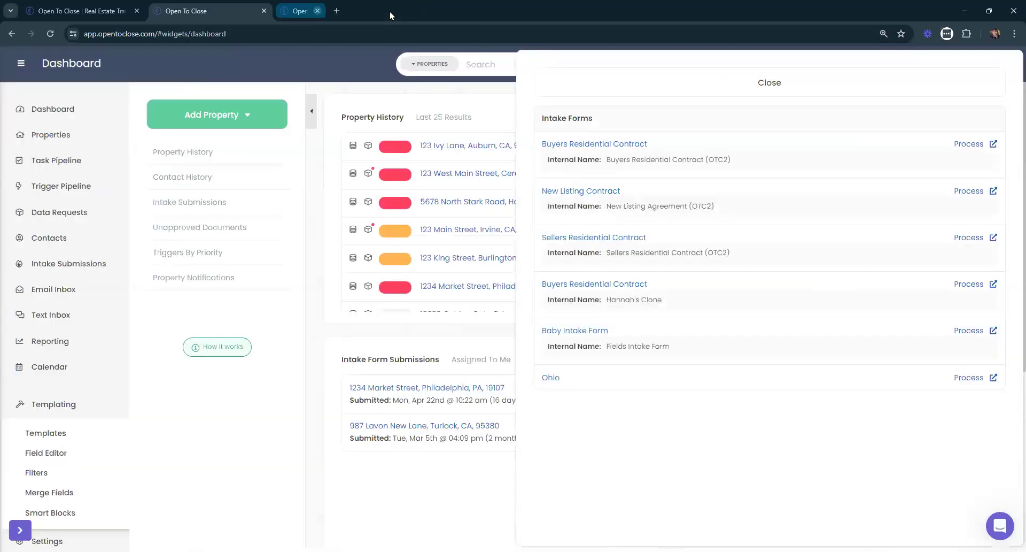
- Include the Financing Type field under Financing Details in the Buyers Residential Contract intake form template and close the template editor
{"action": "left_click", "coordinate": [54, 444]}
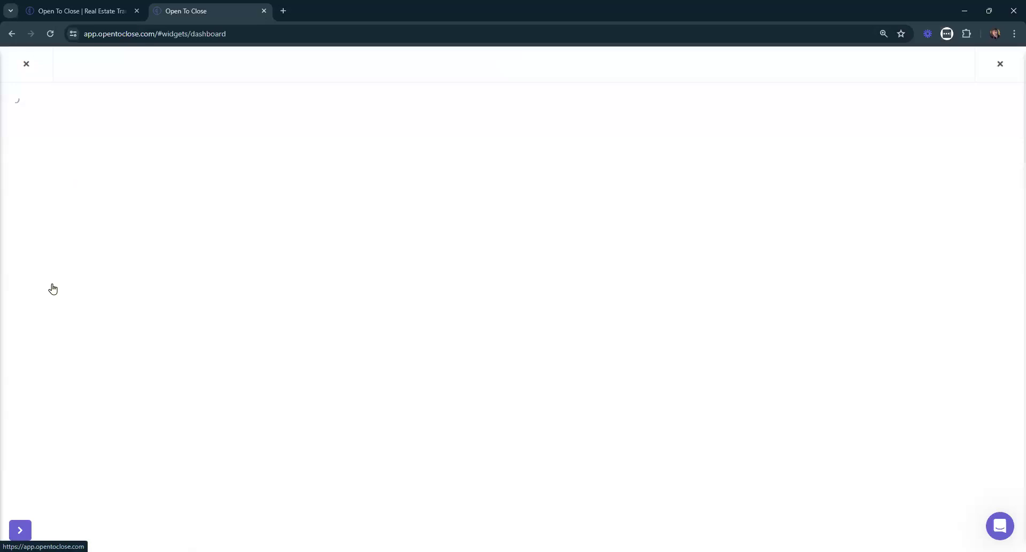
{"action": "scroll", "coordinate": [547, 270], "scroll_direction": "down", "scroll_amount": 2}
{"action": "left_click", "coordinate": [383, 109]}
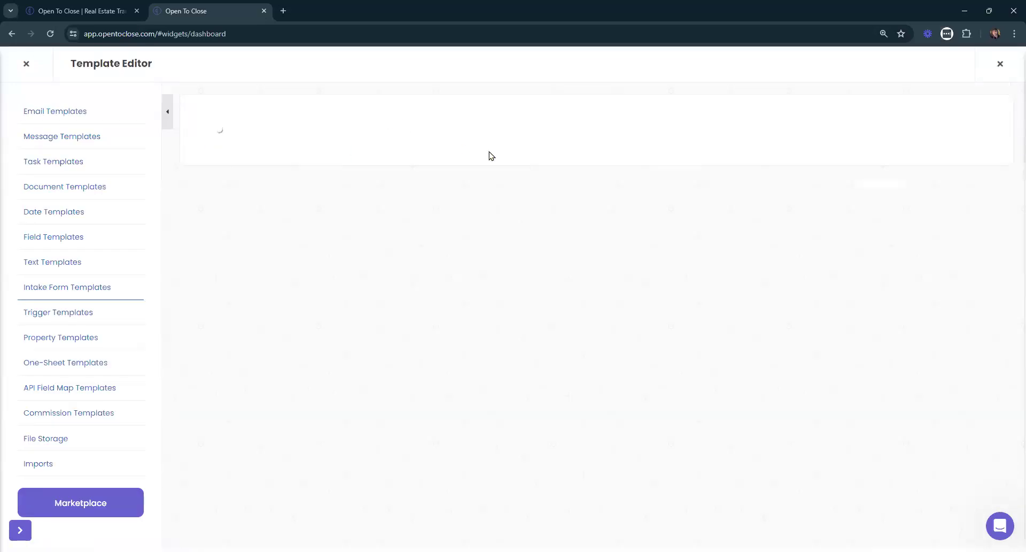
{"action": "scroll", "coordinate": [620, 276], "scroll_direction": "down", "scroll_amount": 14}
{"action": "scroll", "coordinate": [620, 277], "scroll_direction": "down", "scroll_amount": 18}
{"action": "scroll", "coordinate": [620, 277], "scroll_direction": "down", "scroll_amount": 5}
{"action": "left_click", "coordinate": [335, 275]}
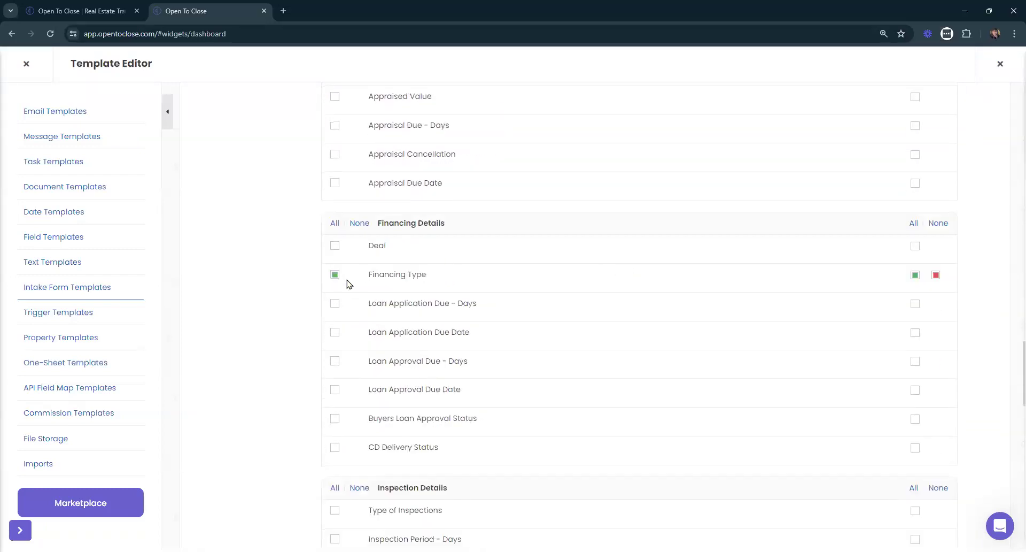
{"action": "left_click", "coordinate": [26, 64]}
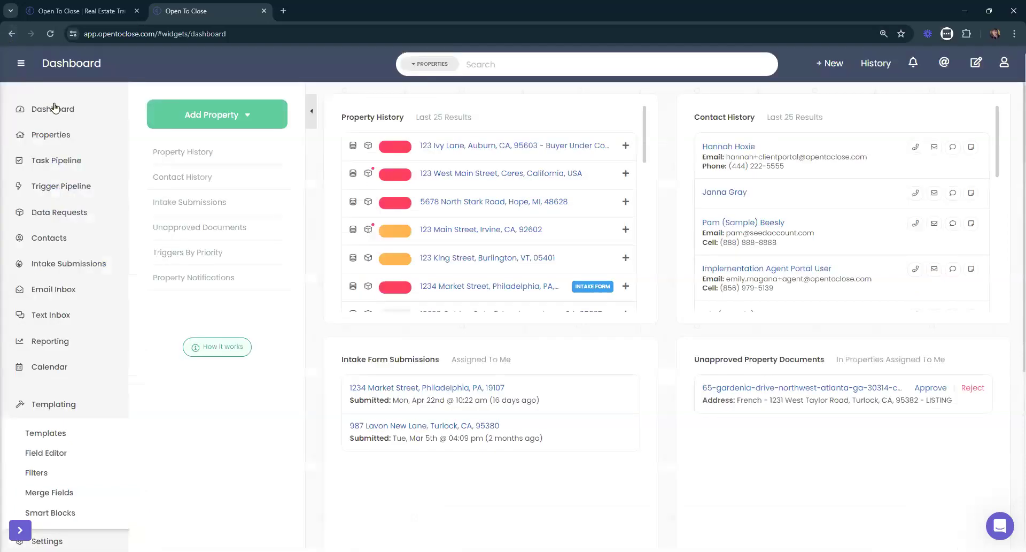
- Reopen the Buyers Residential Contract intake form and examine how the Financing Type options are laid out under Financing Details
{"action": "left_click", "coordinate": [830, 63]}
{"action": "left_click", "coordinate": [740, 135]}
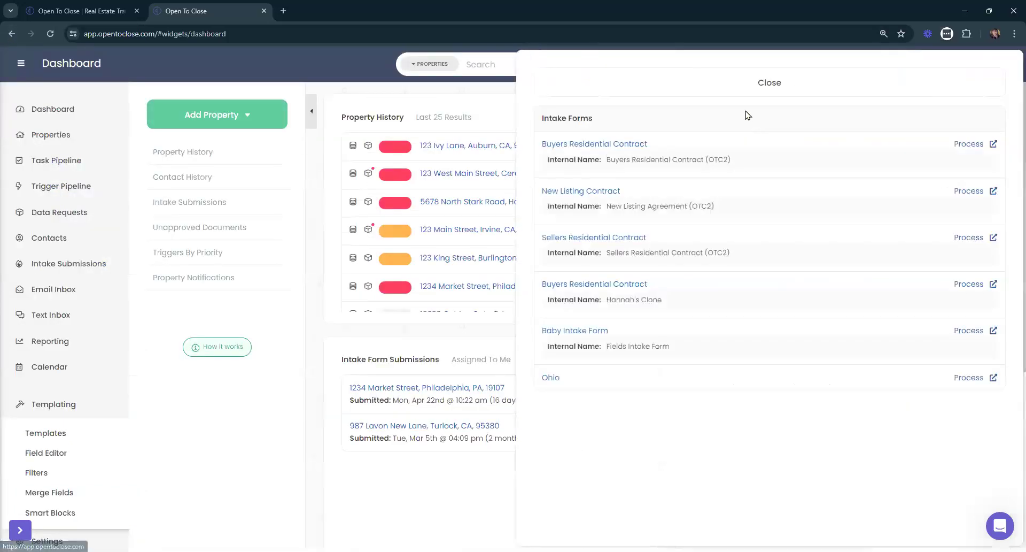
{"action": "left_click", "coordinate": [607, 143]}
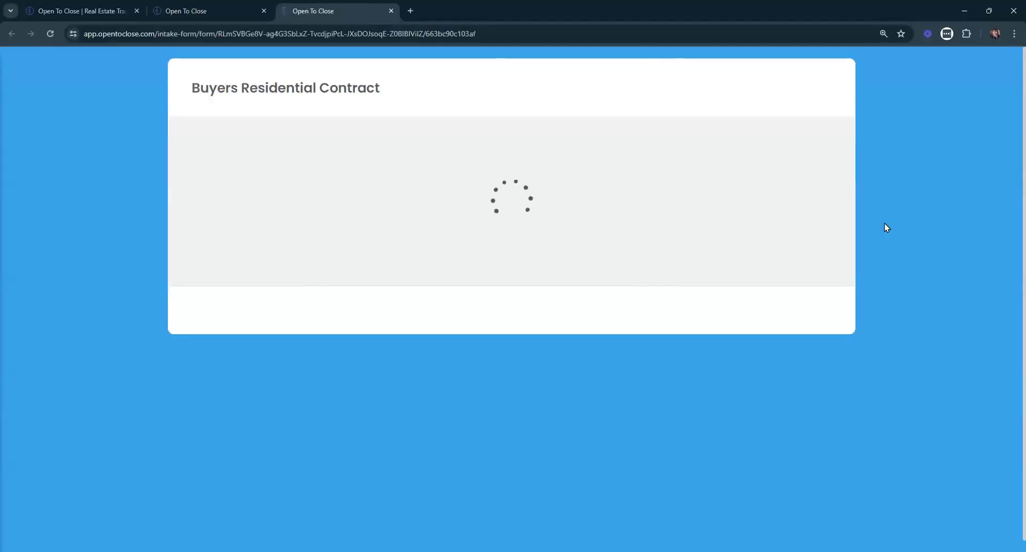
{"action": "scroll", "coordinate": [915, 189], "scroll_direction": "down", "scroll_amount": 12}
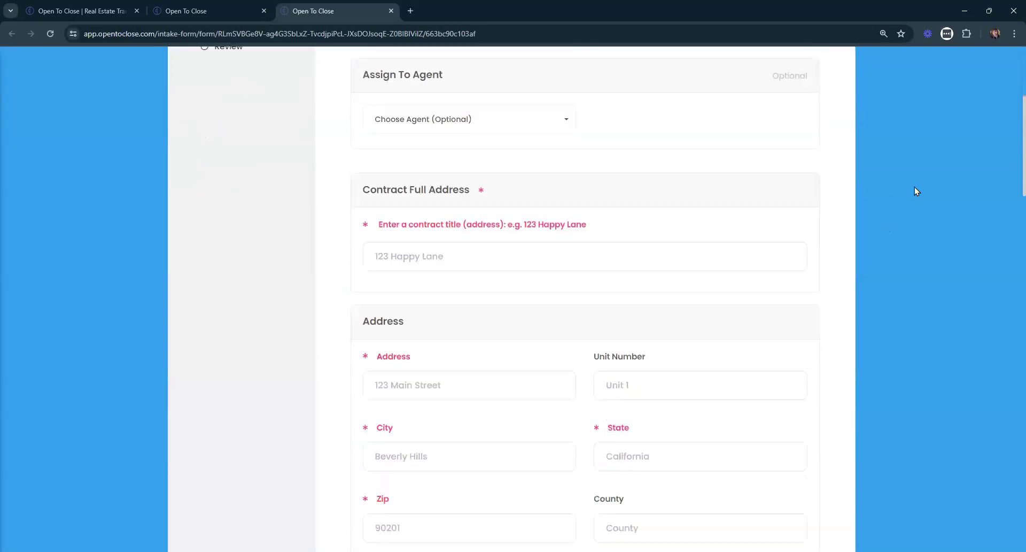
{"action": "scroll", "coordinate": [918, 215], "scroll_direction": "down", "scroll_amount": 10}
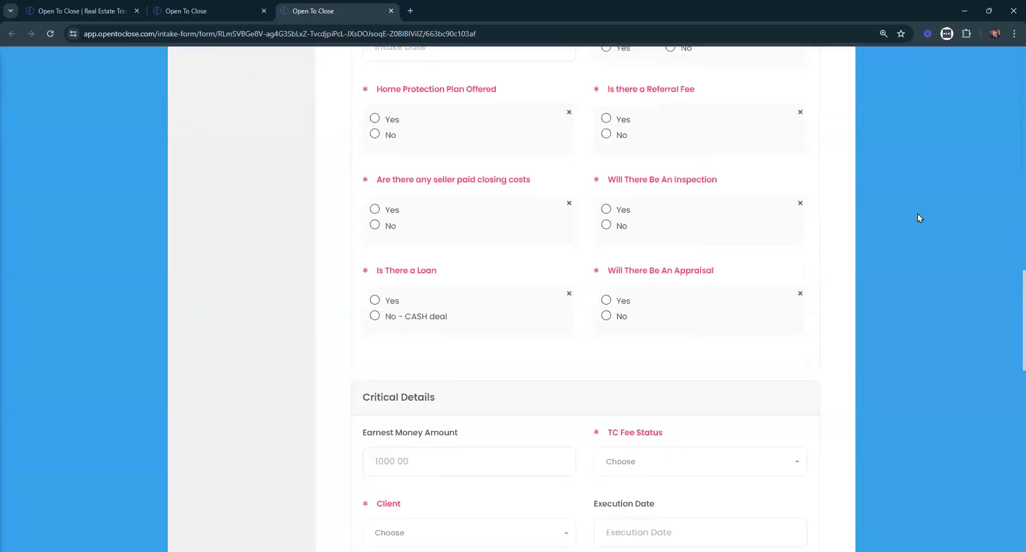
{"action": "scroll", "coordinate": [918, 213], "scroll_direction": "down", "scroll_amount": 11}
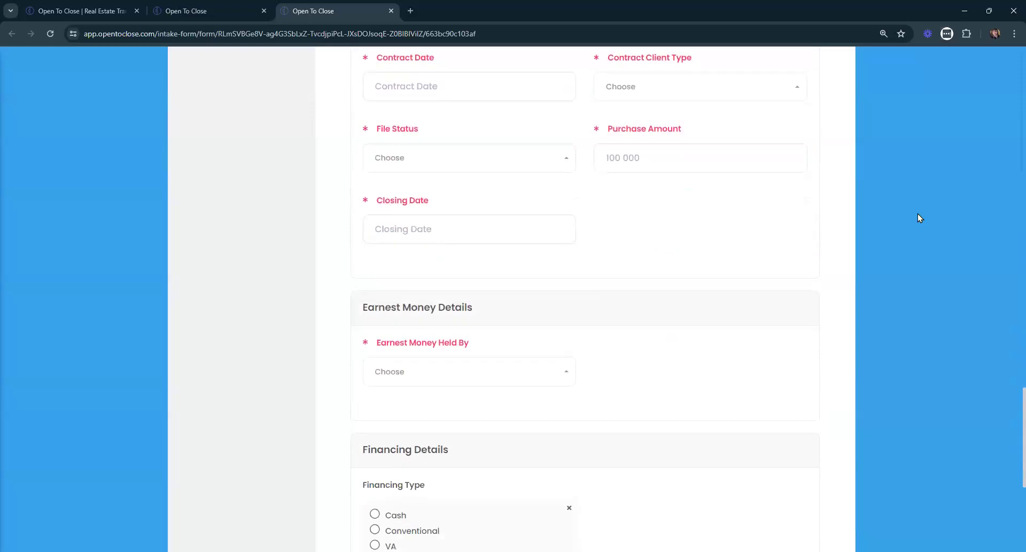
{"action": "scroll", "coordinate": [919, 214], "scroll_direction": "down", "scroll_amount": 2}
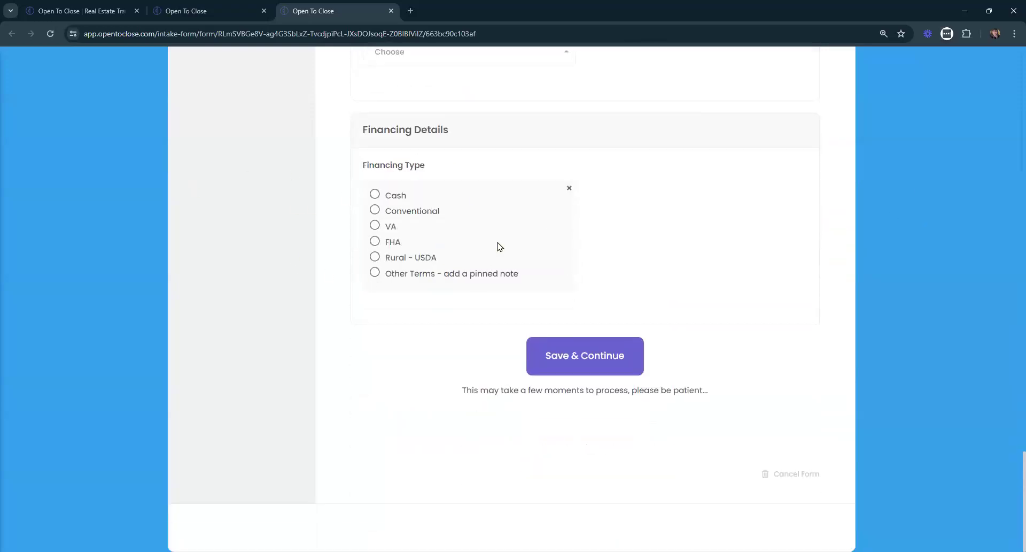
- Try each Financing Type option in turn on the intake form, ending with Other Terms - add a pinned note
{"action": "left_click", "coordinate": [376, 195]}
{"action": "left_click", "coordinate": [376, 210]}
{"action": "left_click", "coordinate": [376, 226]}
{"action": "left_click", "coordinate": [376, 242]}
{"action": "left_click", "coordinate": [376, 257]}
{"action": "left_click", "coordinate": [375, 273]}
- Find the Deal field in the Field Editor and examine its Intake Form Display Radio Options and Intake Form Stack Options settings
{"action": "left_click", "coordinate": [241, 11]}
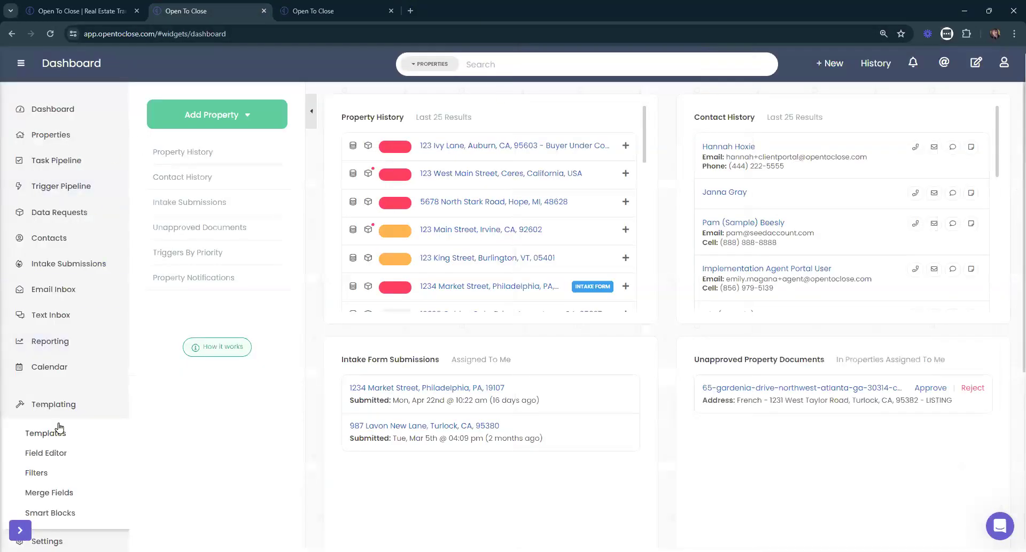
{"action": "left_click", "coordinate": [36, 453]}
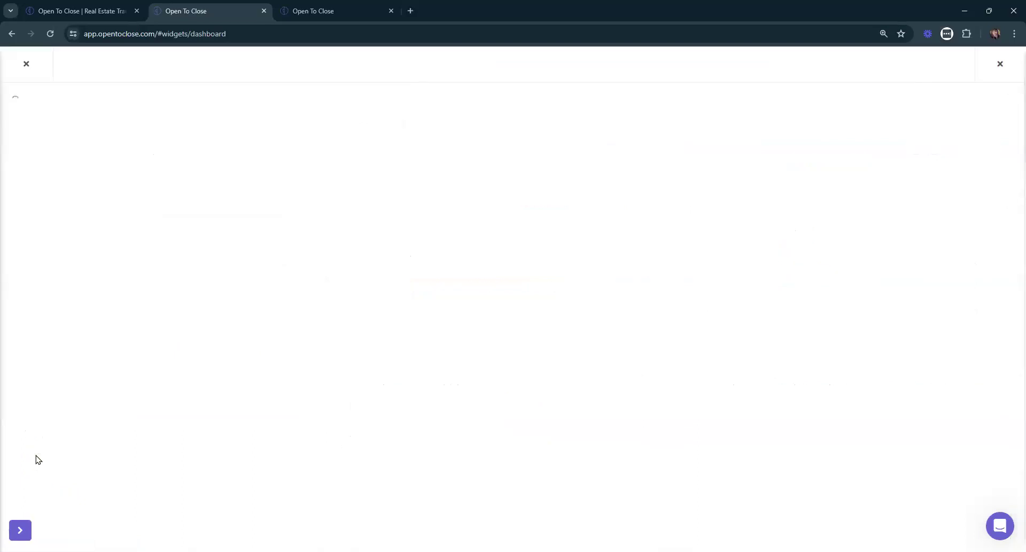
{"action": "key", "text": "ctrl+f"}
{"action": "type", "text": "deal"}
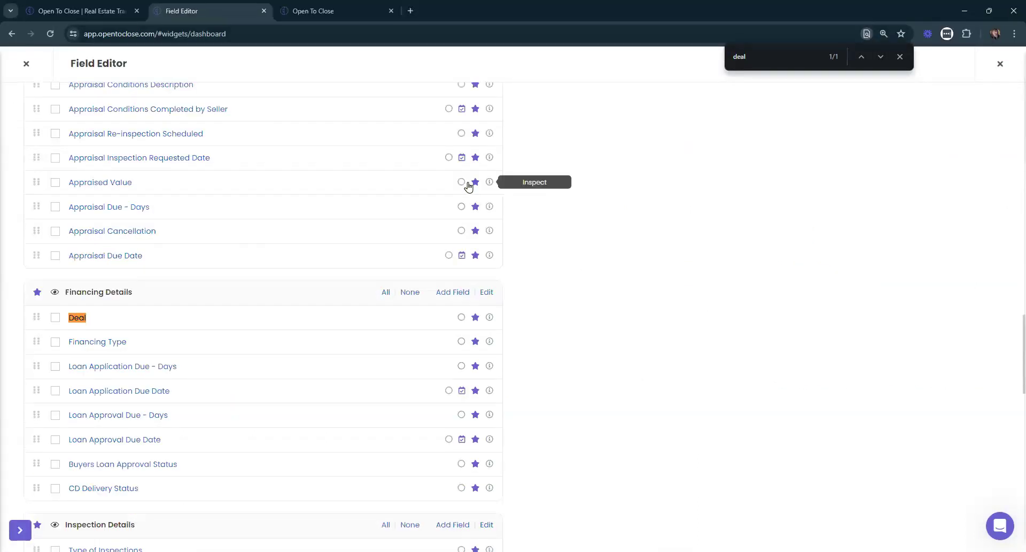
{"action": "left_click", "coordinate": [77, 318]}
{"action": "scroll", "coordinate": [772, 193], "scroll_direction": "down", "scroll_amount": 4}
{"action": "scroll", "coordinate": [771, 193], "scroll_direction": "down", "scroll_amount": 2}
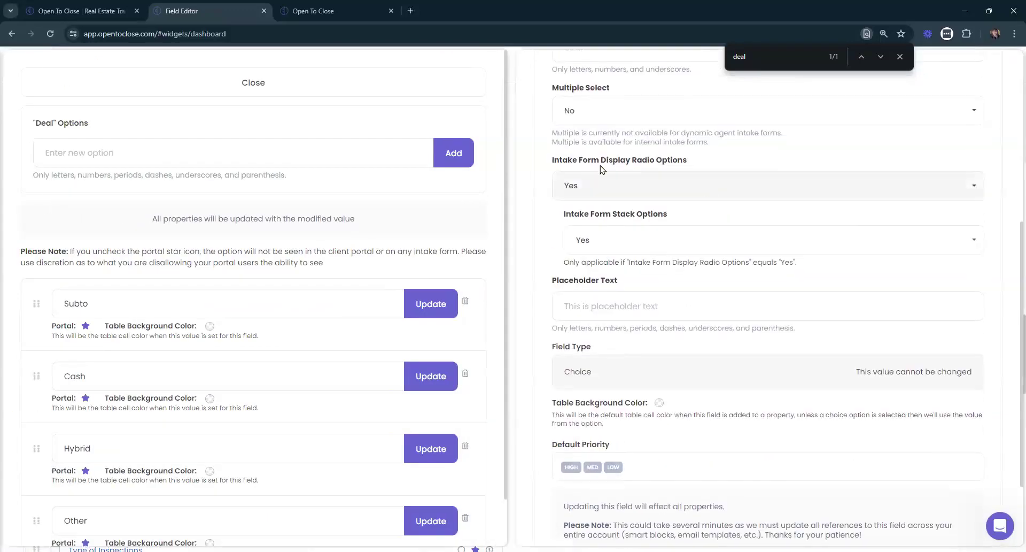
{"action": "left_click_drag", "start_coordinate": [551, 160], "coordinate": [736, 161]}
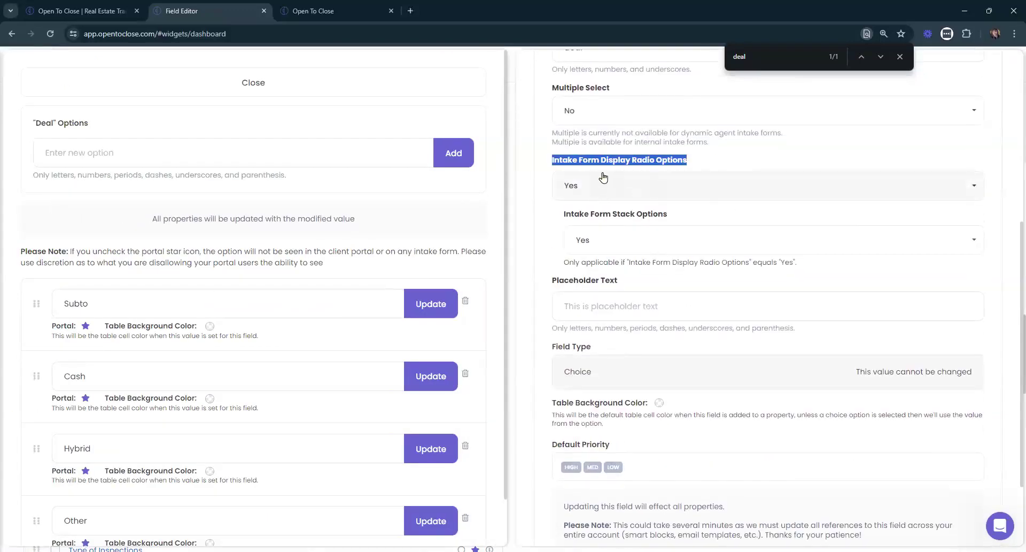
{"action": "left_click_drag", "start_coordinate": [559, 214], "coordinate": [707, 210]}
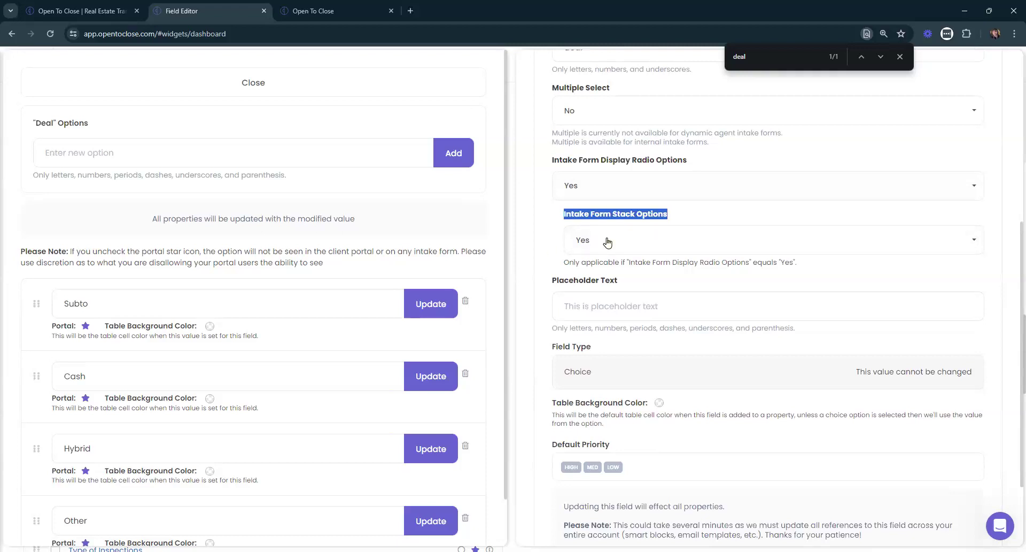
- Cancel the open intake form and close its browser tab
{"action": "key", "text": "ctrl+Tab"}
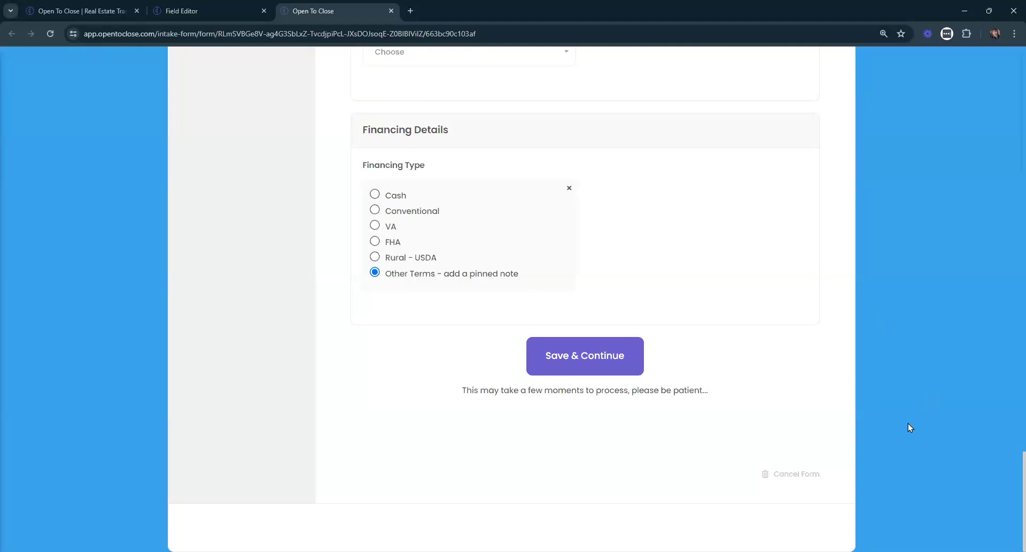
{"action": "left_click", "coordinate": [796, 473]}
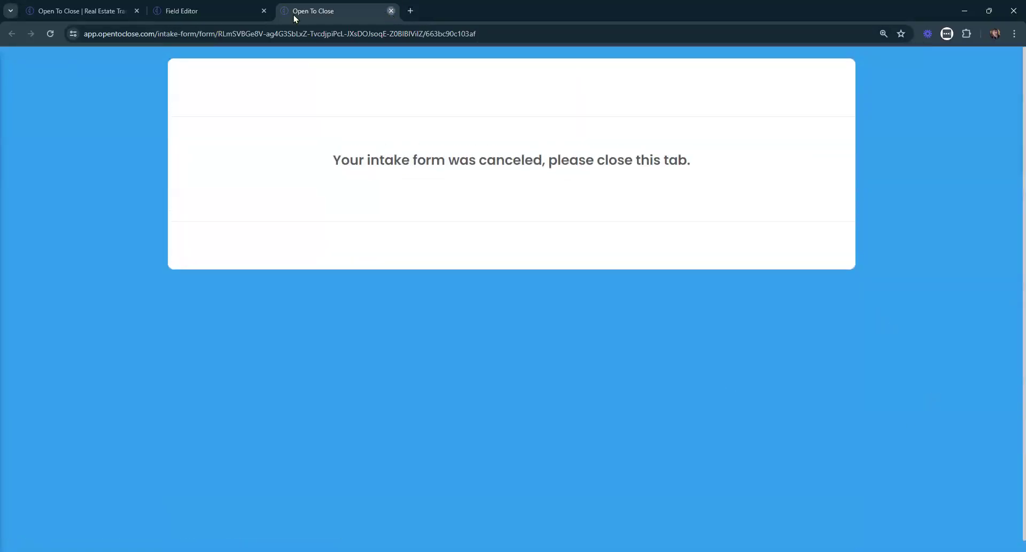
{"action": "left_click", "coordinate": [391, 11]}
- Close the Deal field's settings and the Field Editor, and collapse the navigation menu on the Dashboard
{"action": "left_click", "coordinate": [348, 97]}
{"action": "scroll", "coordinate": [589, 223], "scroll_direction": "up", "scroll_amount": 5}
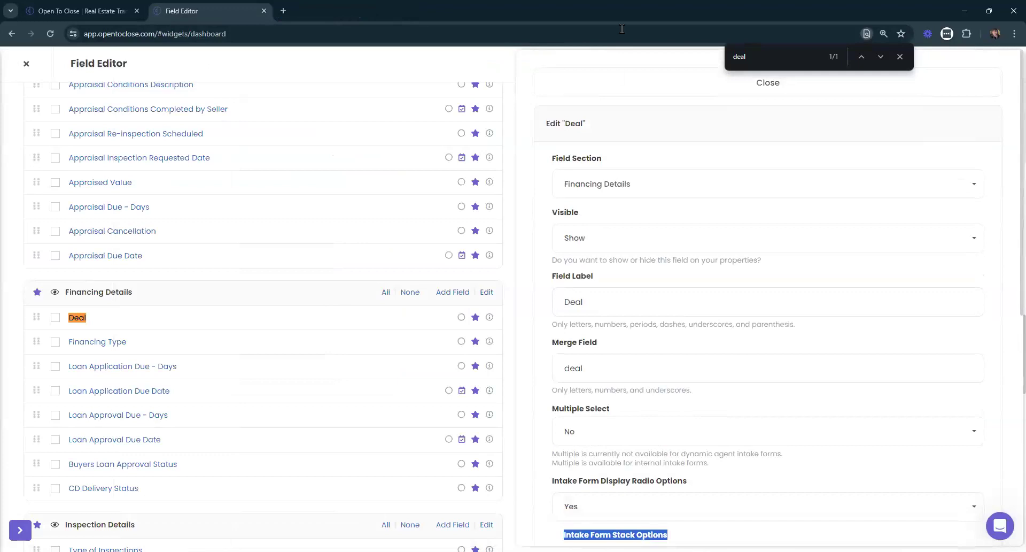
{"action": "left_click", "coordinate": [587, 83]}
{"action": "left_click", "coordinate": [900, 56]}
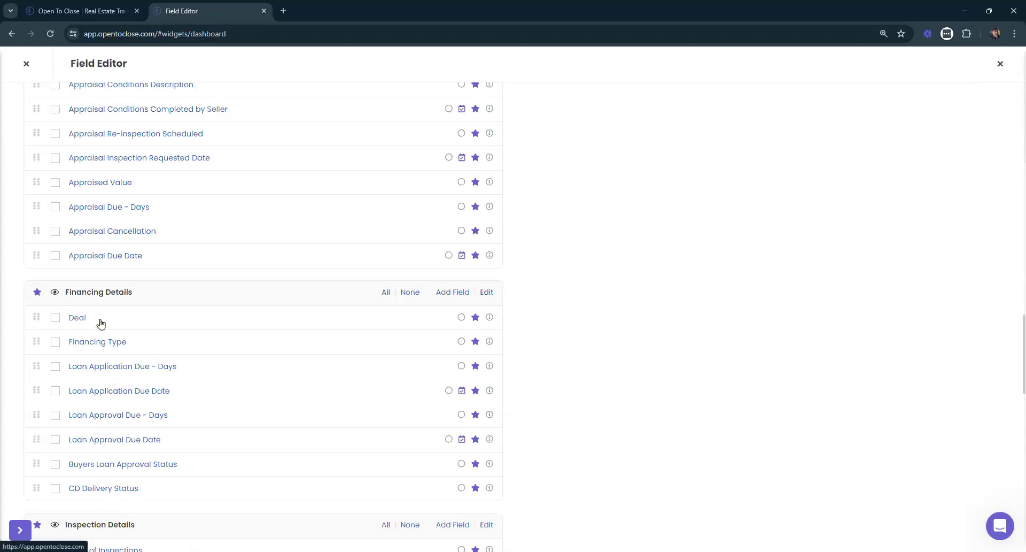
{"action": "left_click", "coordinate": [32, 65]}
{"action": "left_click", "coordinate": [21, 64]}
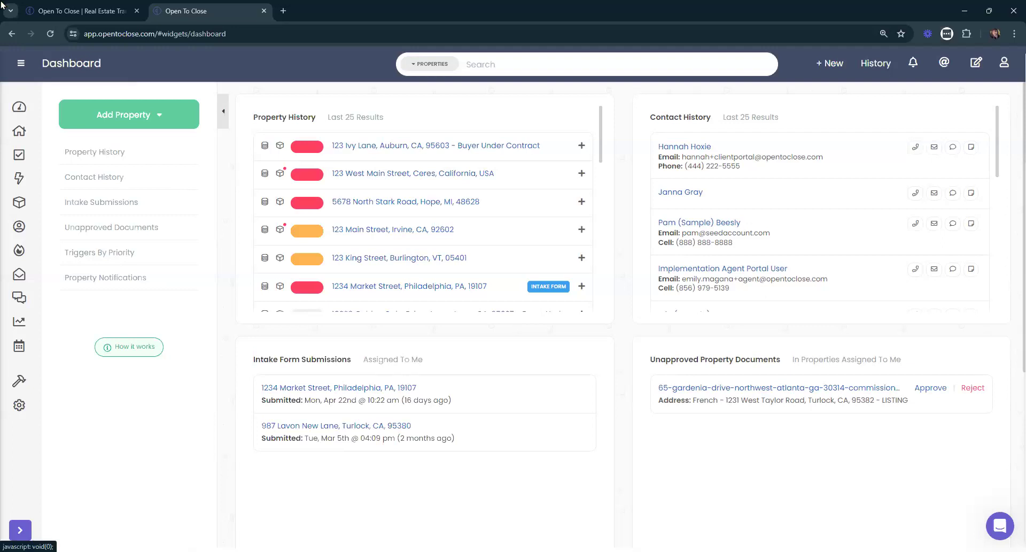
- Open the Onboarding Series collection in the Open to Close support site and look through its articles
{"action": "left_click", "coordinate": [118, 10]}
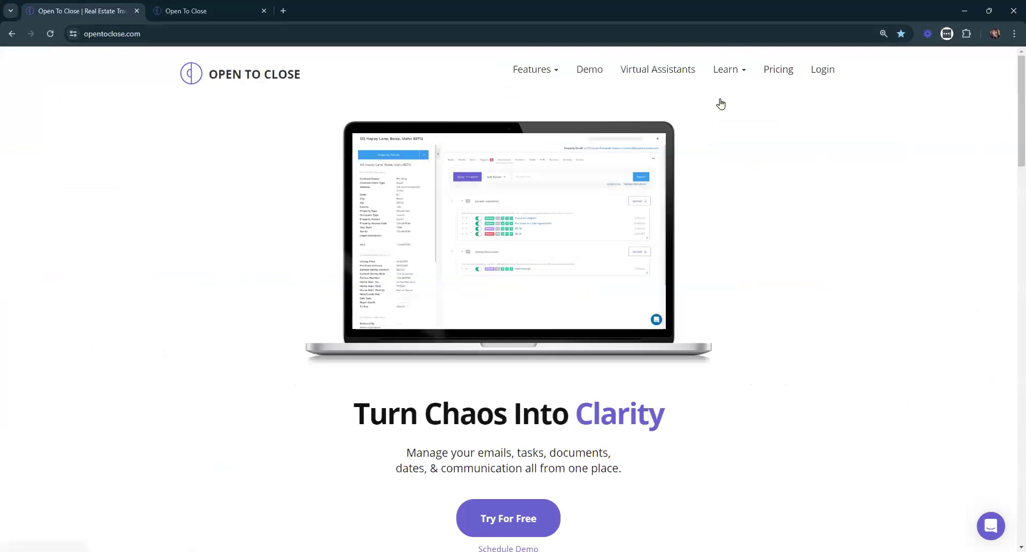
{"action": "left_click", "coordinate": [720, 99]}
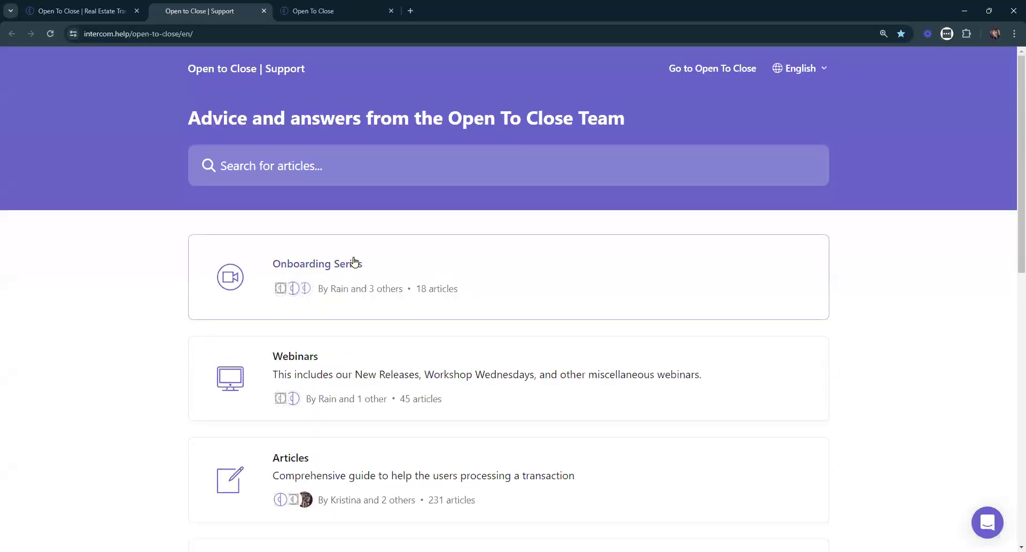
{"action": "left_click", "coordinate": [355, 264]}
{"action": "scroll", "coordinate": [356, 261], "scroll_direction": "down", "scroll_amount": 2}
{"action": "scroll", "coordinate": [353, 262], "scroll_direction": "down", "scroll_amount": 1}
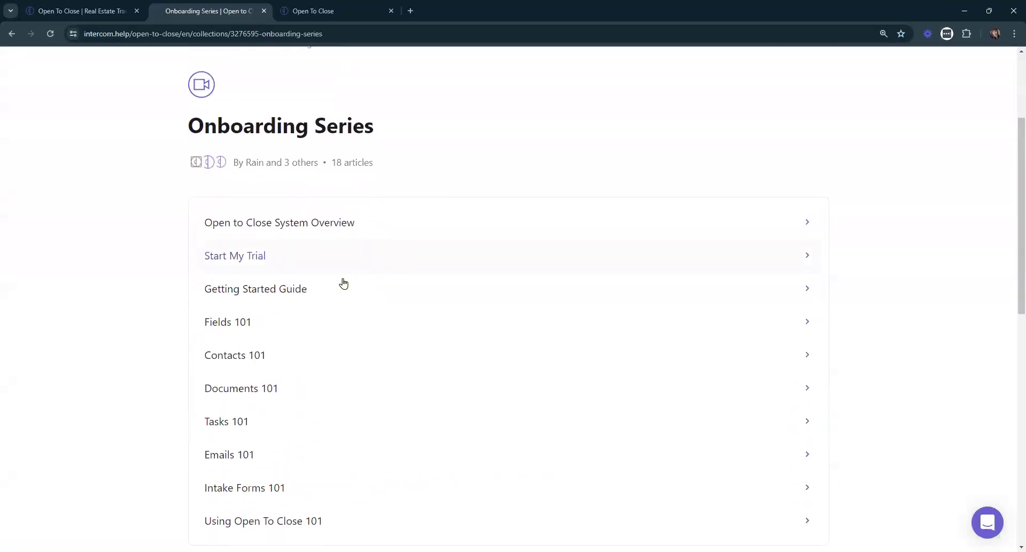
- Open the Getting Started Guide and review its Customization Journey section, highlighting the Fields 101 entry
{"action": "left_click", "coordinate": [239, 289]}
{"action": "scroll", "coordinate": [238, 291], "scroll_direction": "down", "scroll_amount": 8}
{"action": "scroll", "coordinate": [593, 294], "scroll_direction": "down", "scroll_amount": 20}
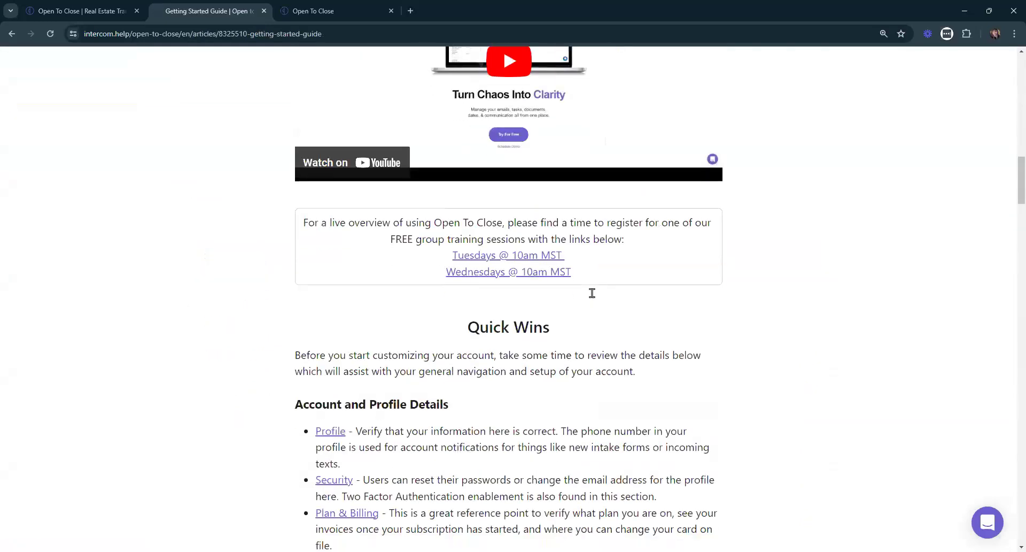
{"action": "scroll", "coordinate": [580, 286], "scroll_direction": "up", "scroll_amount": 8}
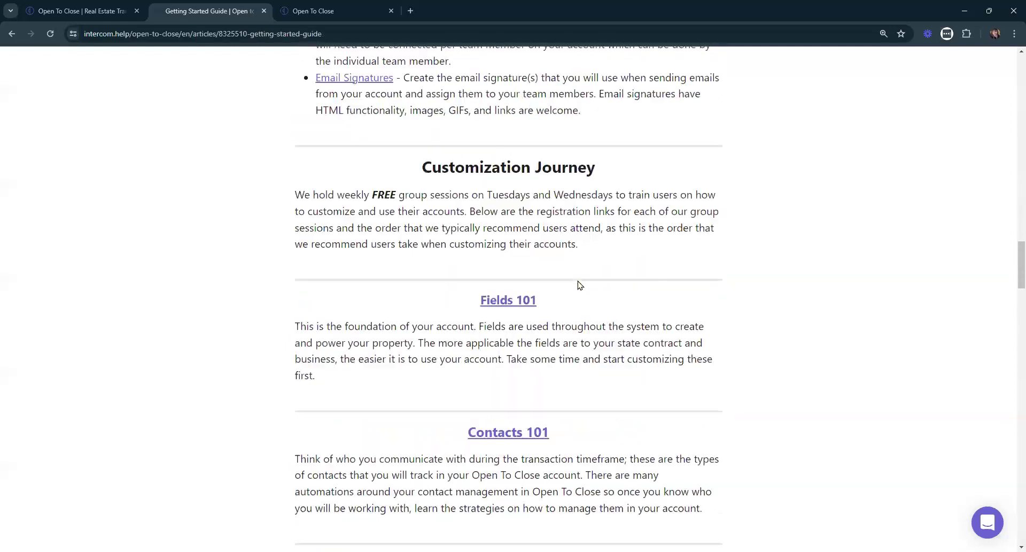
{"action": "left_click_drag", "start_coordinate": [570, 350], "coordinate": [396, 325]}
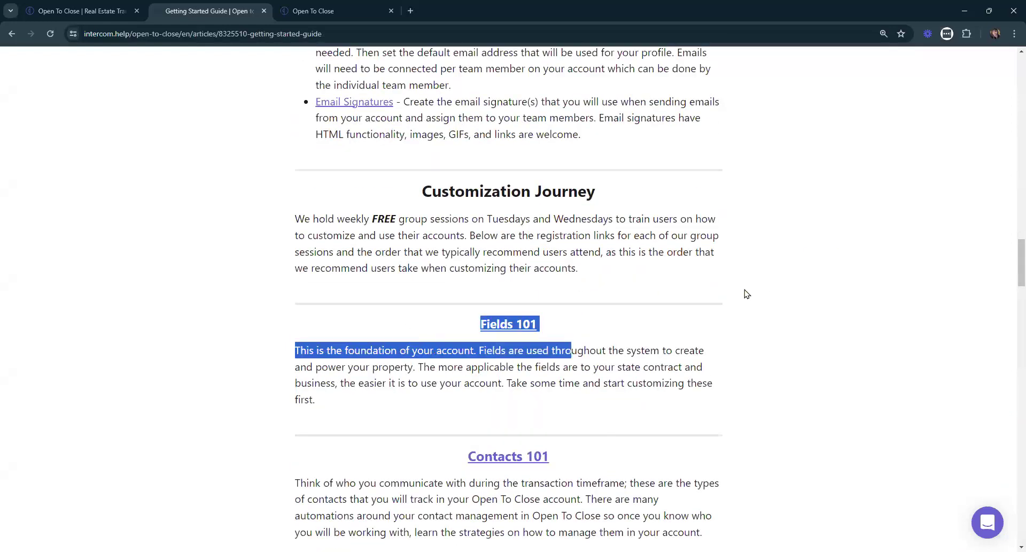
- View the Fields 101 article and return to the Onboarding Series article list
{"action": "left_click", "coordinate": [521, 327]}
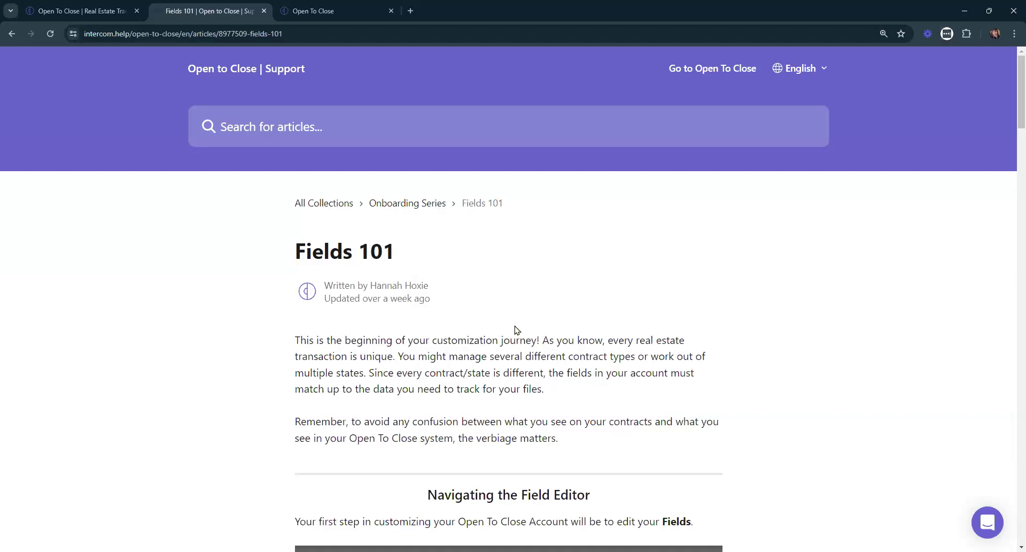
{"action": "left_click", "coordinate": [410, 206]}
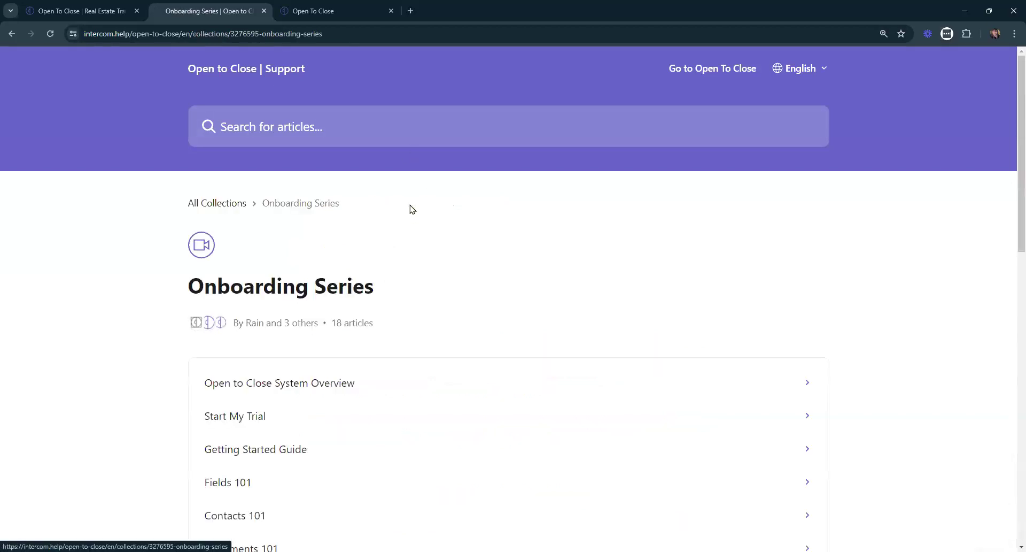
{"action": "scroll", "coordinate": [413, 209], "scroll_direction": "down", "scroll_amount": 5}
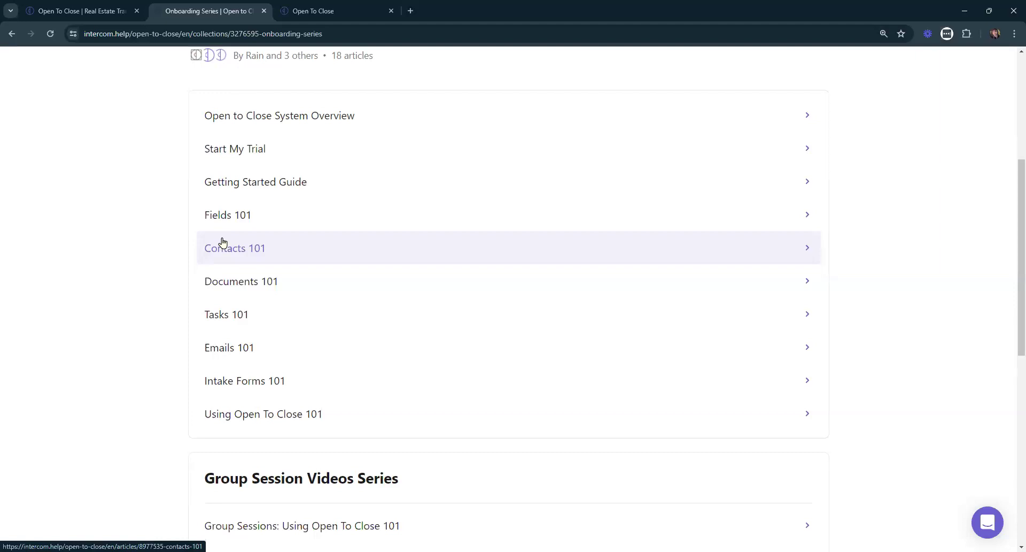
- Switch to the Open To Close dashboard and show the contacts of the Buyer Under Contract property from Property History
{"action": "left_click", "coordinate": [362, 8]}
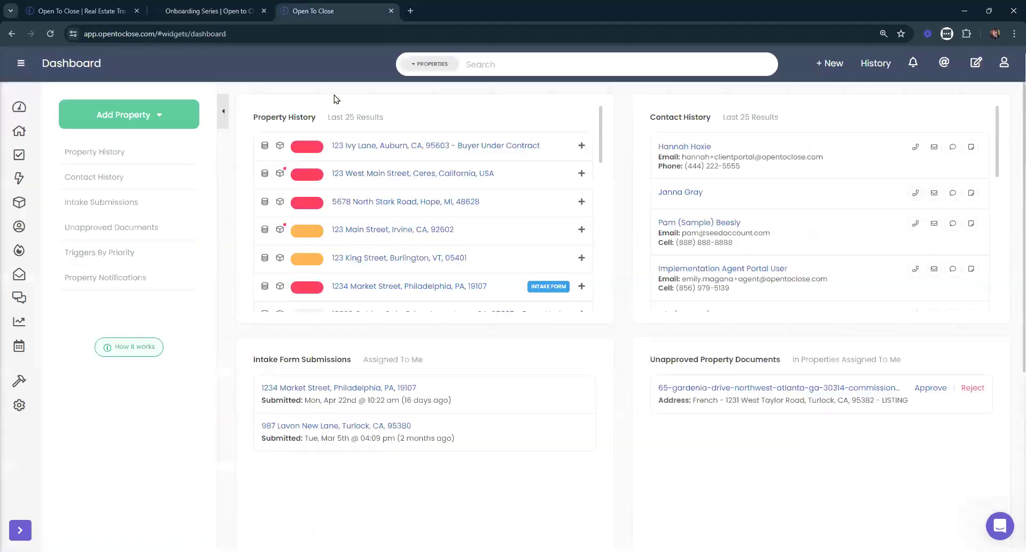
{"action": "left_click", "coordinate": [420, 145]}
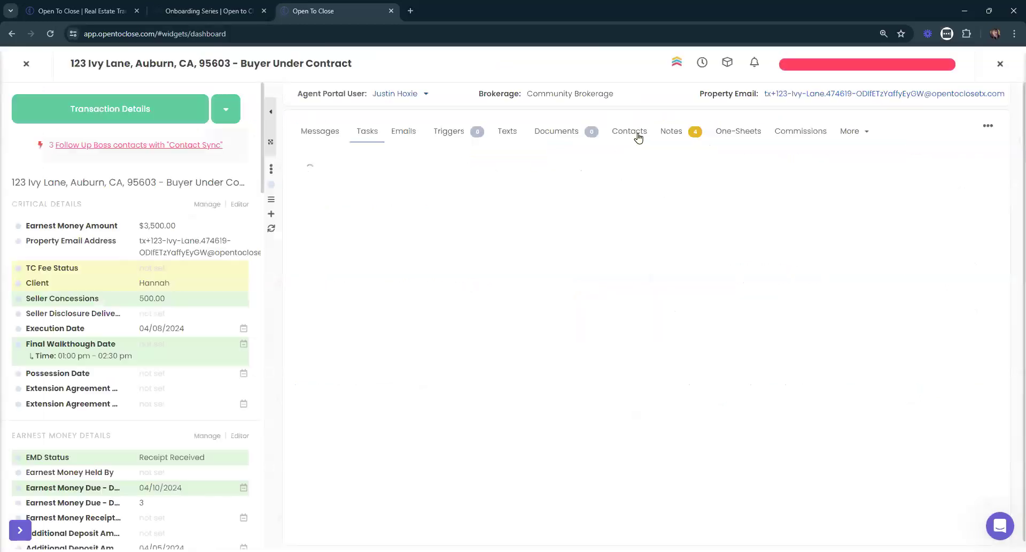
{"action": "left_click", "coordinate": [636, 136]}
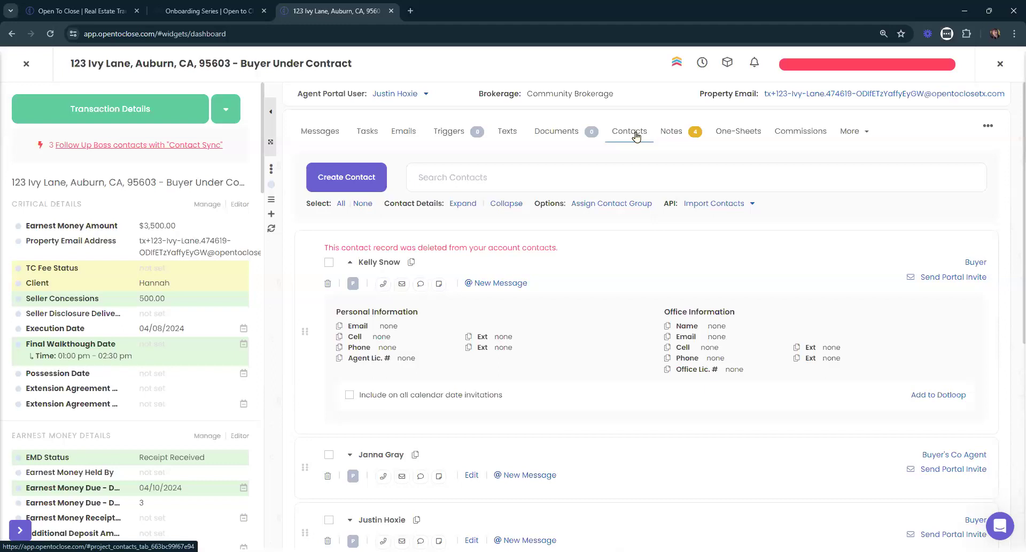
- Preview the members of the second contact group under Assign Contact Group and close the dialog without assigning it
{"action": "left_click", "coordinate": [588, 205]}
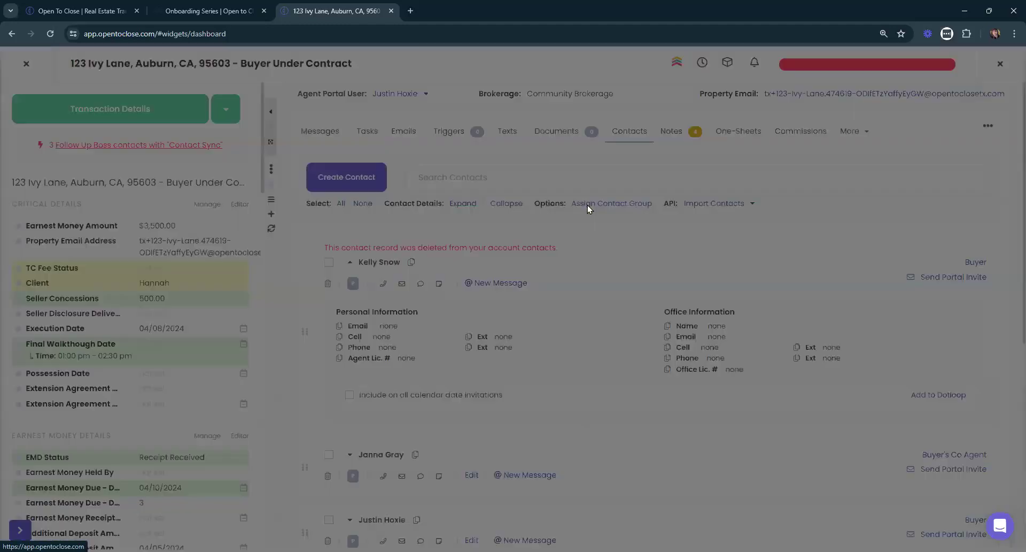
{"action": "left_click", "coordinate": [303, 158]}
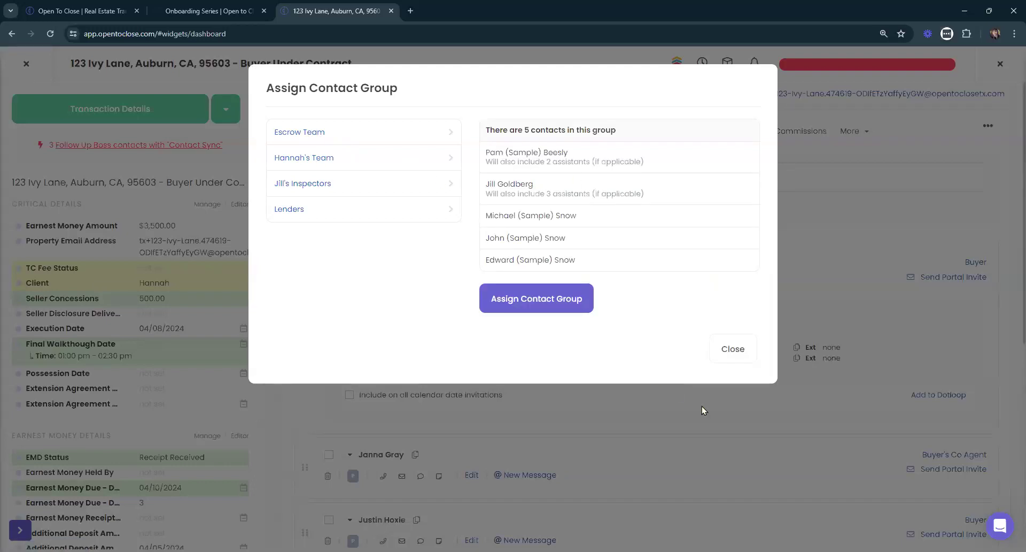
{"action": "left_click", "coordinate": [730, 350]}
{"action": "left_click", "coordinate": [505, 178]}
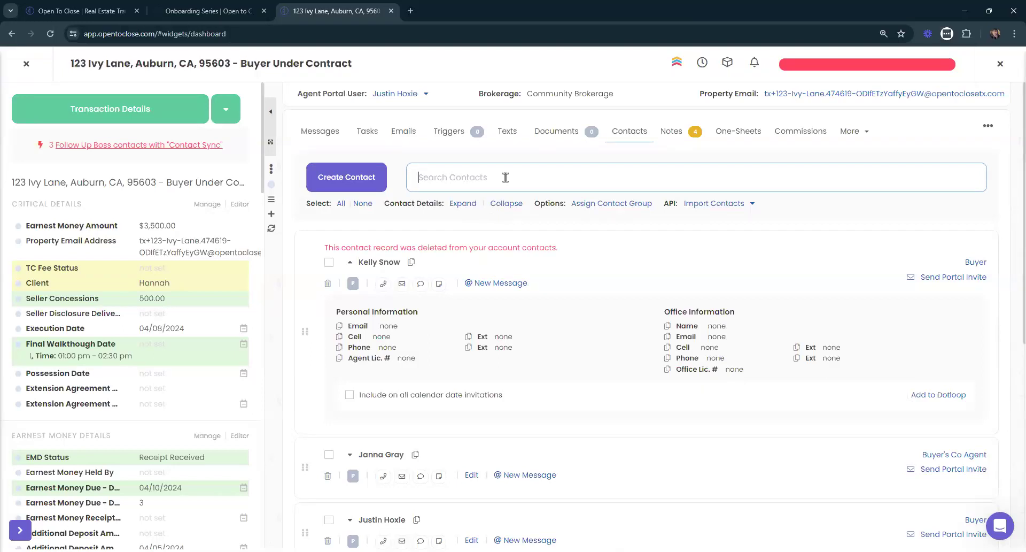
- Revisit Assign Contact Group and the Contacts 101 listing in the support articles, and collapse the first contact's details on the property
{"action": "left_click", "coordinate": [620, 204]}
{"action": "left_click", "coordinate": [240, 11]}
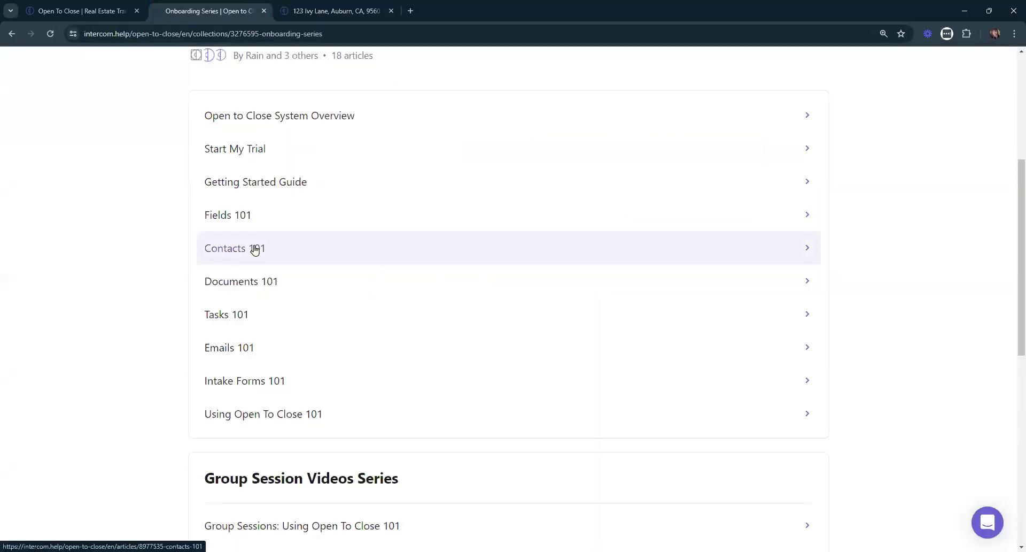
{"action": "key", "text": "ctrl+Tab"}
{"action": "left_click", "coordinate": [740, 271]}
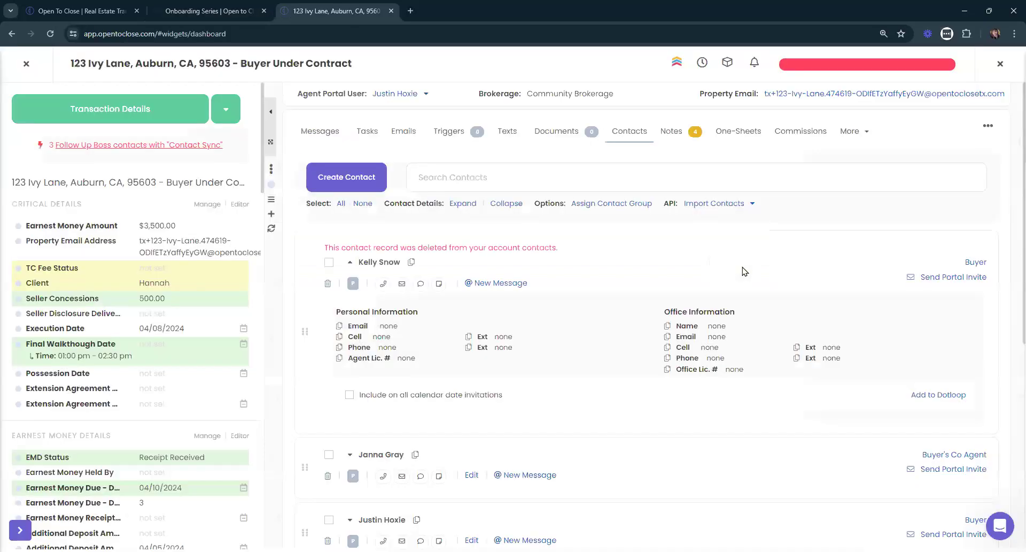
{"action": "left_click", "coordinate": [350, 262]}
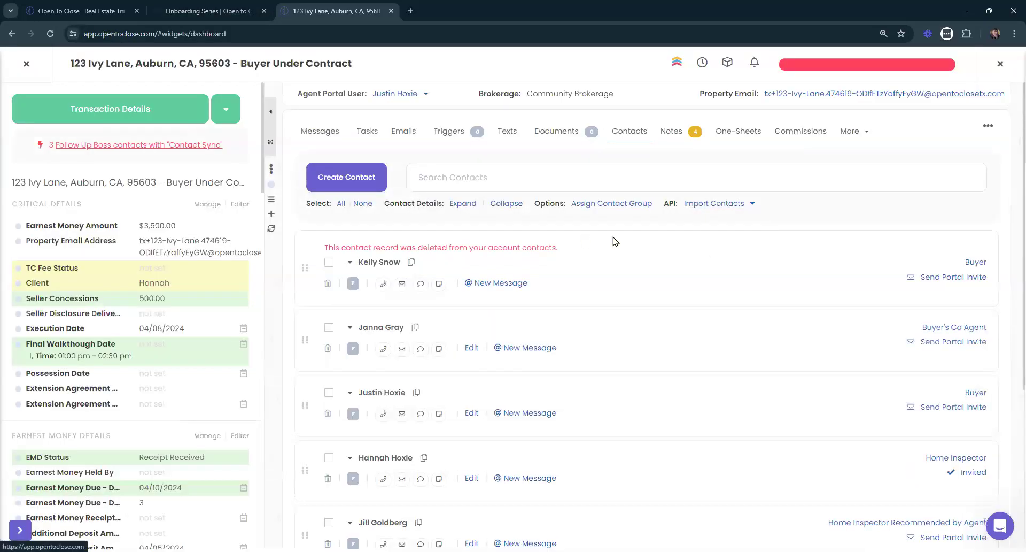
- Locate Documents 101 in the Onboarding Series, examine the property's document folders, and return to the article list
{"action": "left_click", "coordinate": [193, 8]}
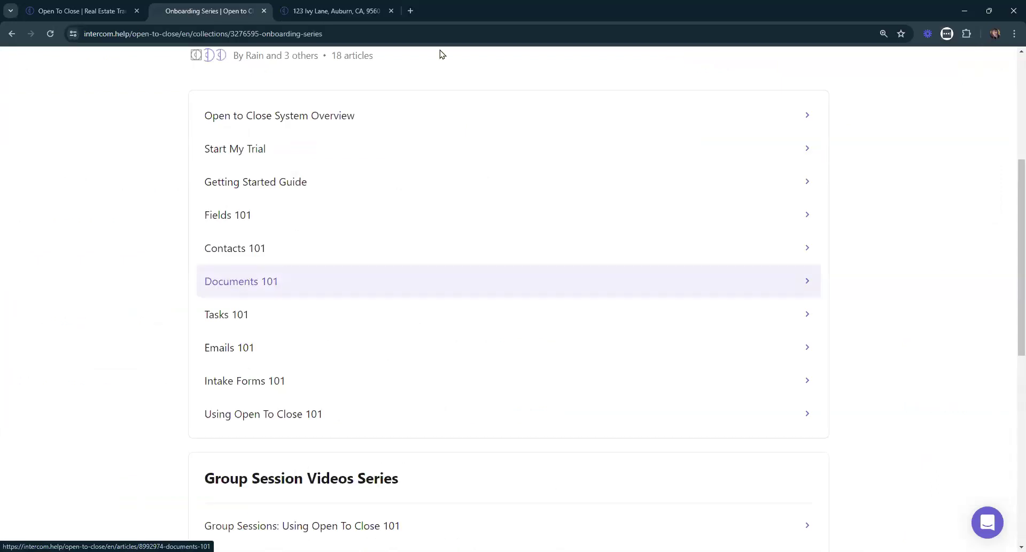
{"action": "key", "text": "ctrl+Tab"}
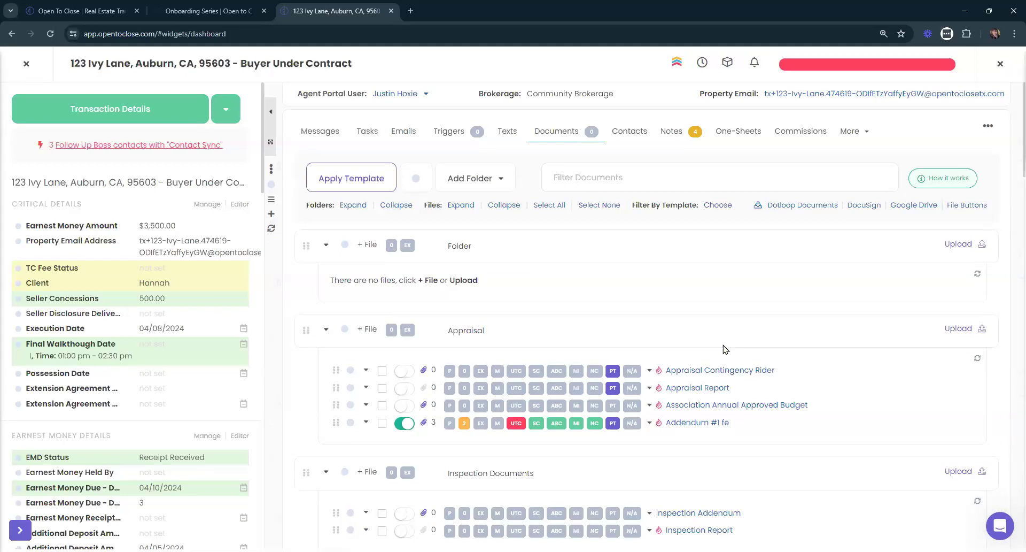
{"action": "left_click", "coordinate": [208, 10]}
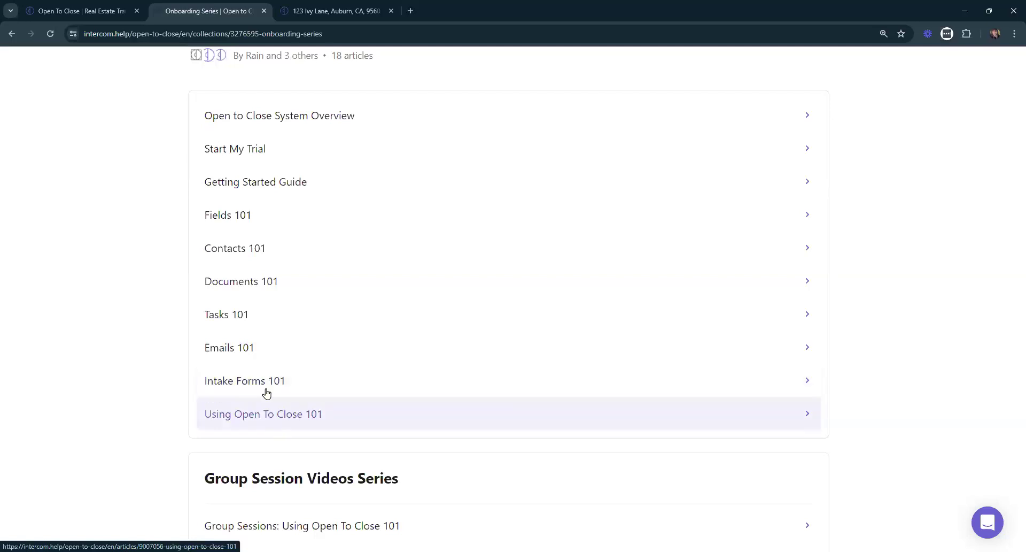
- Close the open property and the support site tab, and reload the Dashboard
{"action": "key", "text": "ctrl+Tab"}
{"action": "left_click", "coordinate": [47, 132]}
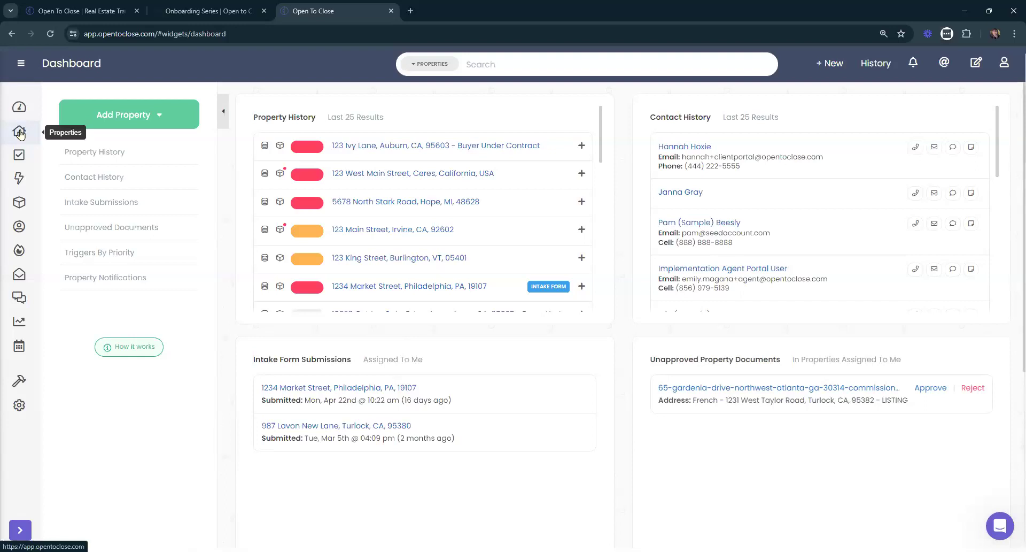
{"action": "left_click", "coordinate": [235, 11]}
{"action": "left_click", "coordinate": [263, 11]}
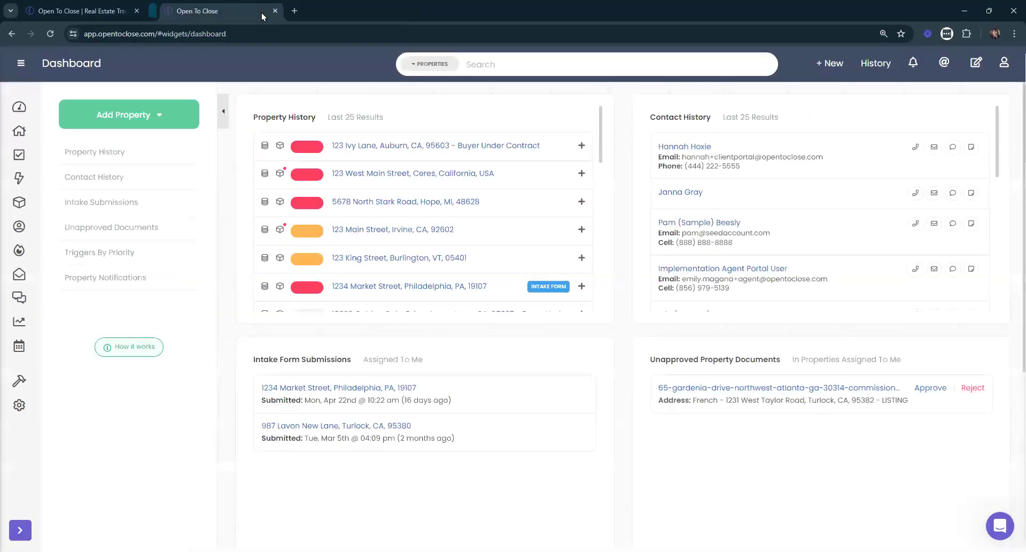
{"action": "left_click", "coordinate": [23, 106]}
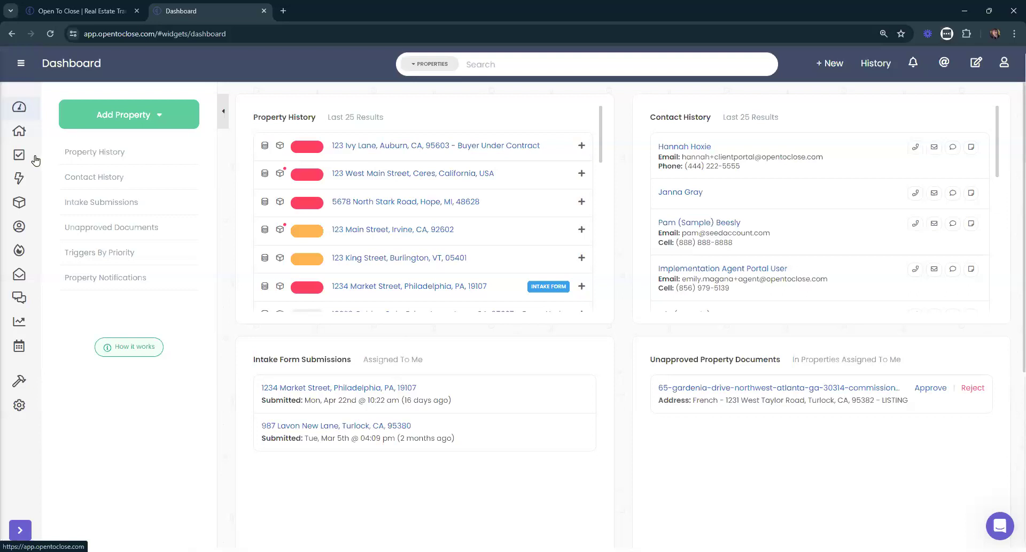
- Show the Dashboard's support messenger with its message and help search options, close it, and reload the Dashboard
{"action": "left_click", "coordinate": [1002, 525]}
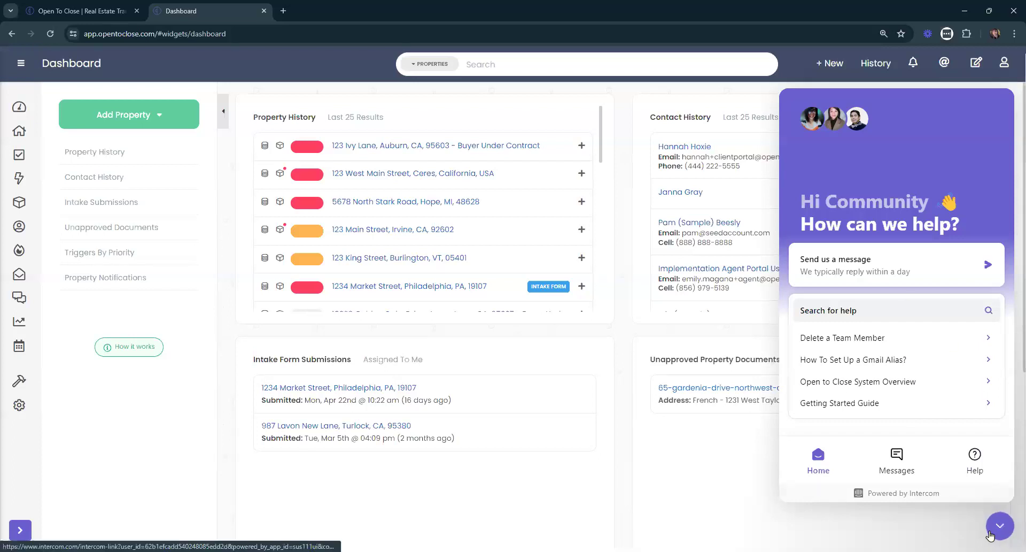
{"action": "left_click", "coordinate": [991, 534]}
{"action": "left_click", "coordinate": [64, 63]}
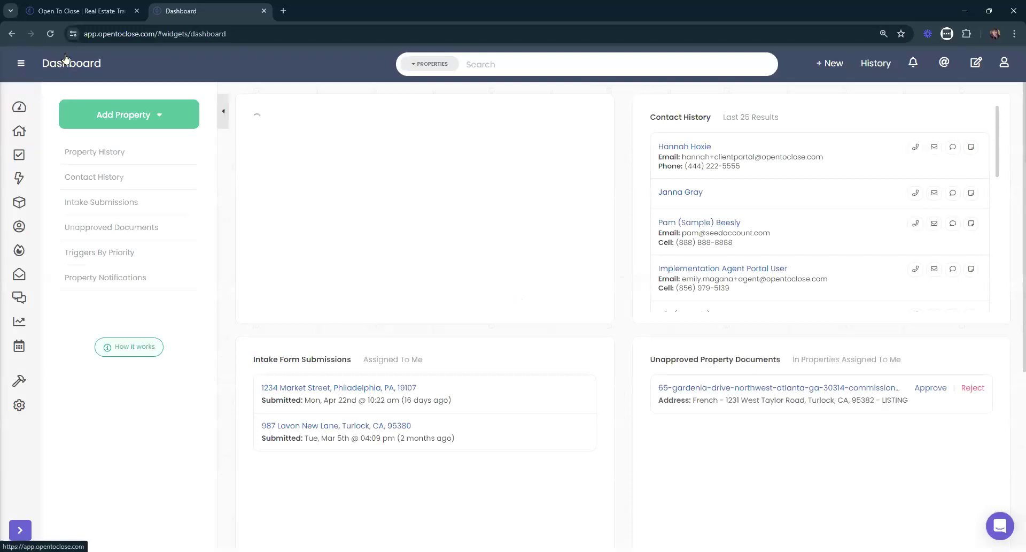
- Switch to the Open To Close website and briefly open and close its support messenger
{"action": "left_click", "coordinate": [74, 6]}
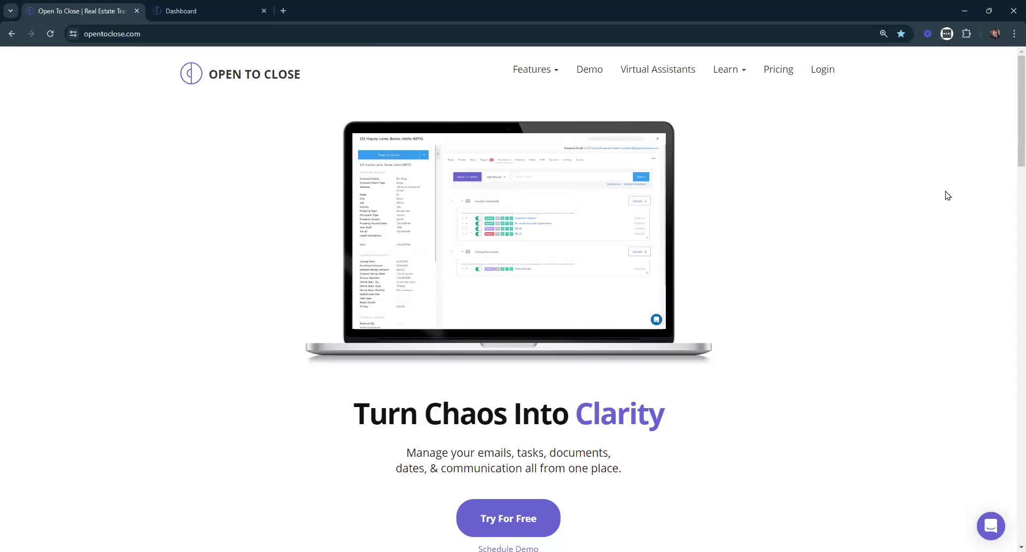
{"action": "left_click", "coordinate": [993, 524]}
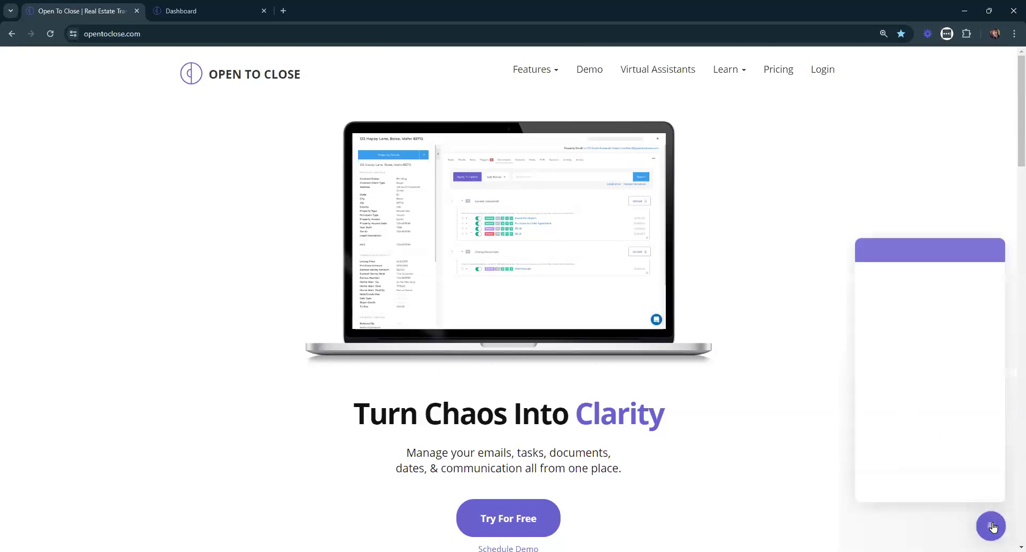
{"action": "left_click", "coordinate": [993, 525]}
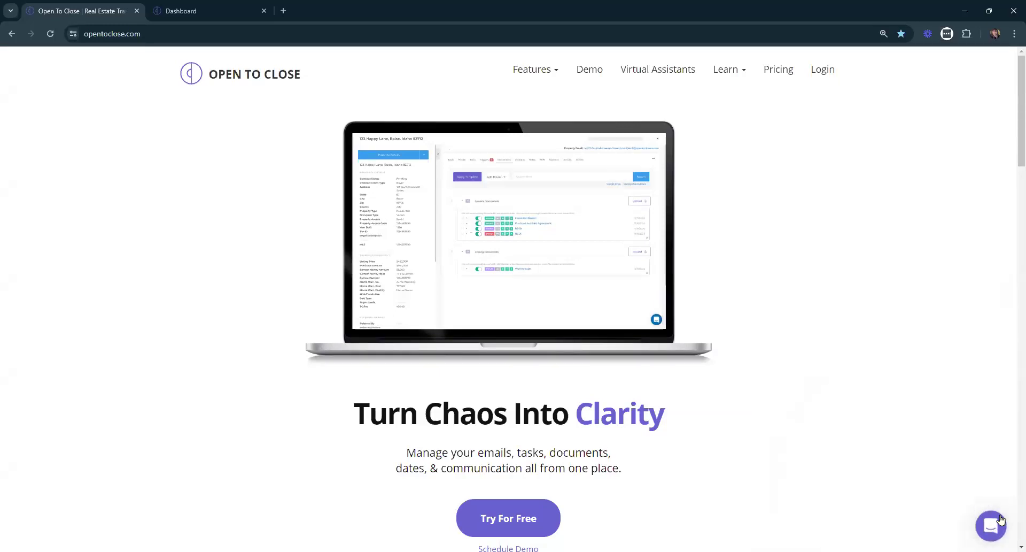
- Open the Onboarding page from the website's Learn resources and return to the home page
{"action": "mouse_move", "coordinate": [722, 70]}
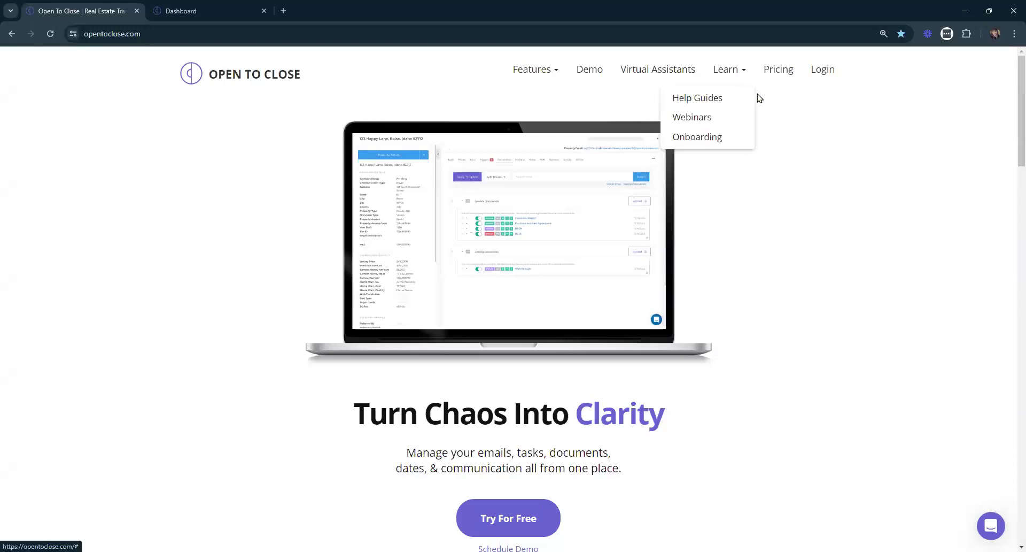
{"action": "left_click", "coordinate": [713, 138]}
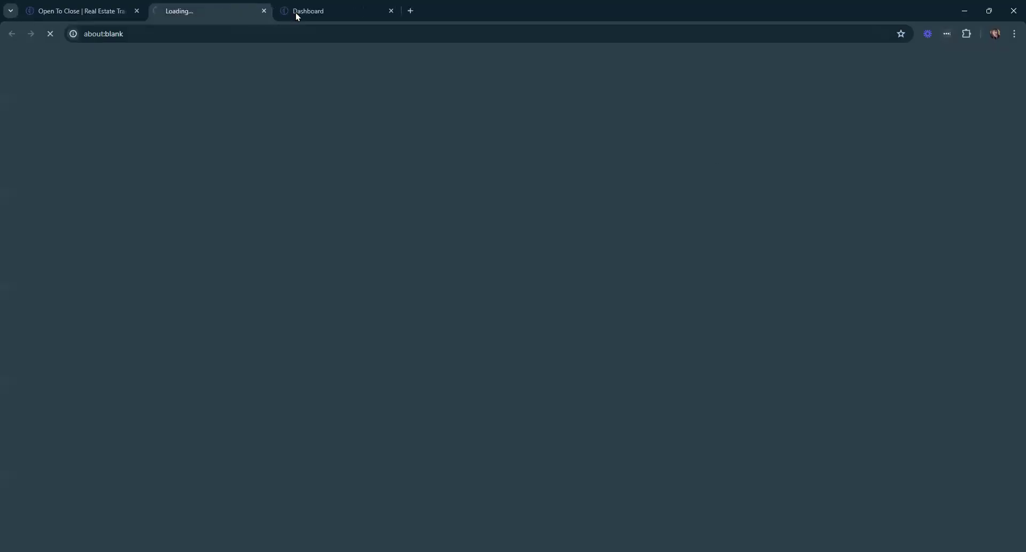
{"action": "scroll", "coordinate": [604, 289], "scroll_direction": "down", "scroll_amount": 5}
{"action": "scroll", "coordinate": [605, 289], "scroll_direction": "up", "scroll_amount": 2}
{"action": "left_click", "coordinate": [31, 5]}
- Open the support site with its Onboarding Series from the Learn resources and return to the home page
{"action": "mouse_move", "coordinate": [728, 84]}
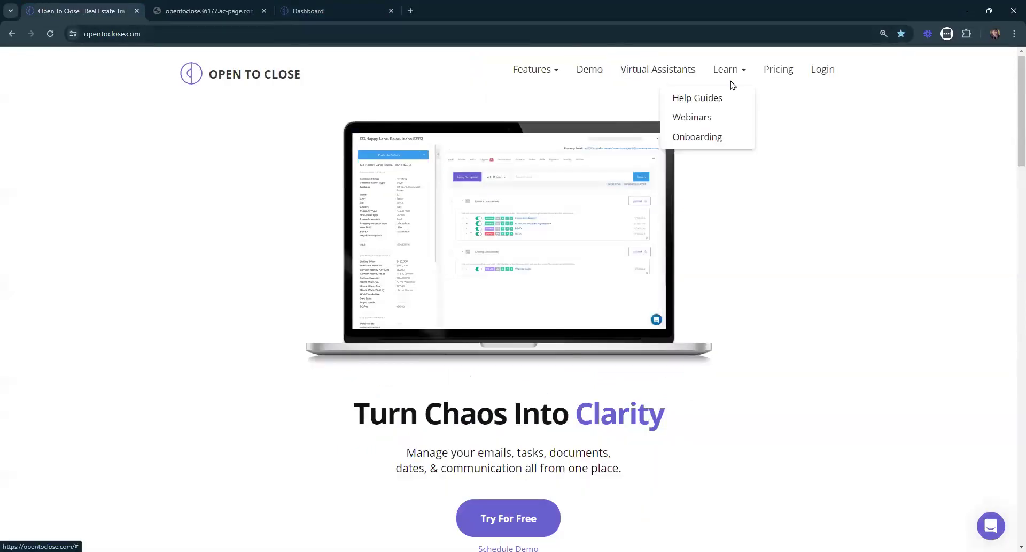
{"action": "left_click", "coordinate": [710, 135]}
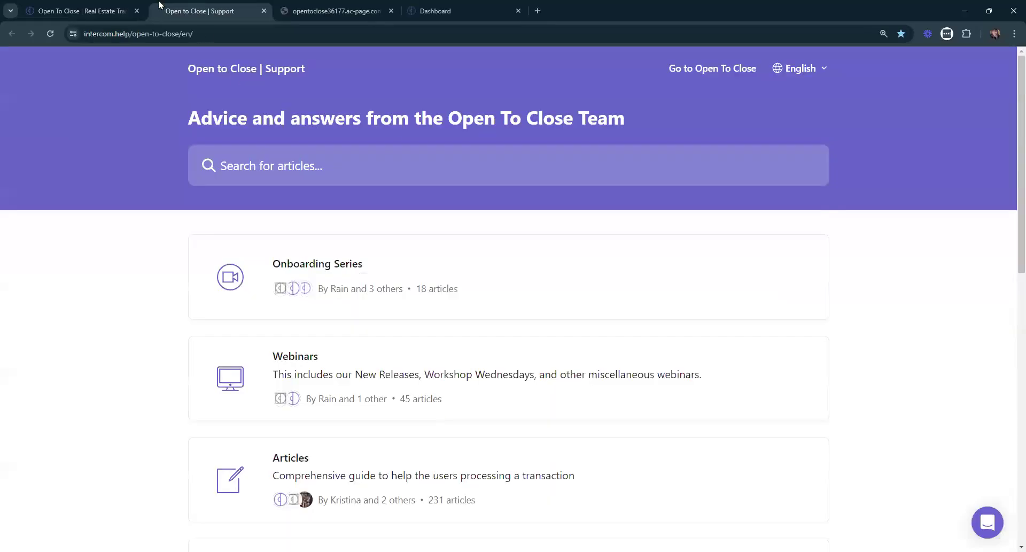
{"action": "key", "text": "ctrl+shift+Tab"}
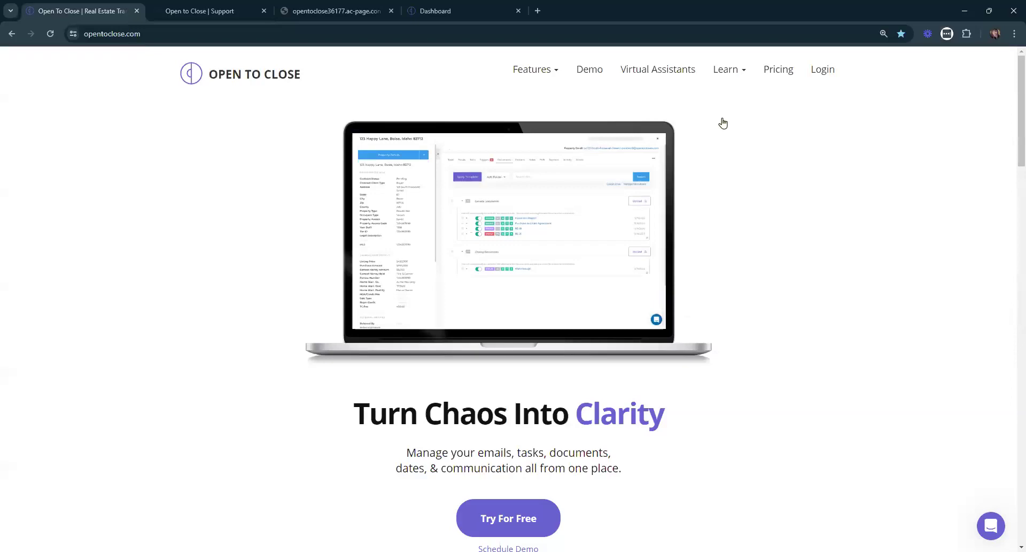
- Open the Webinars page from the Learn resources and point out Importing 101 among the on-demand webinars
{"action": "left_click", "coordinate": [722, 121]}
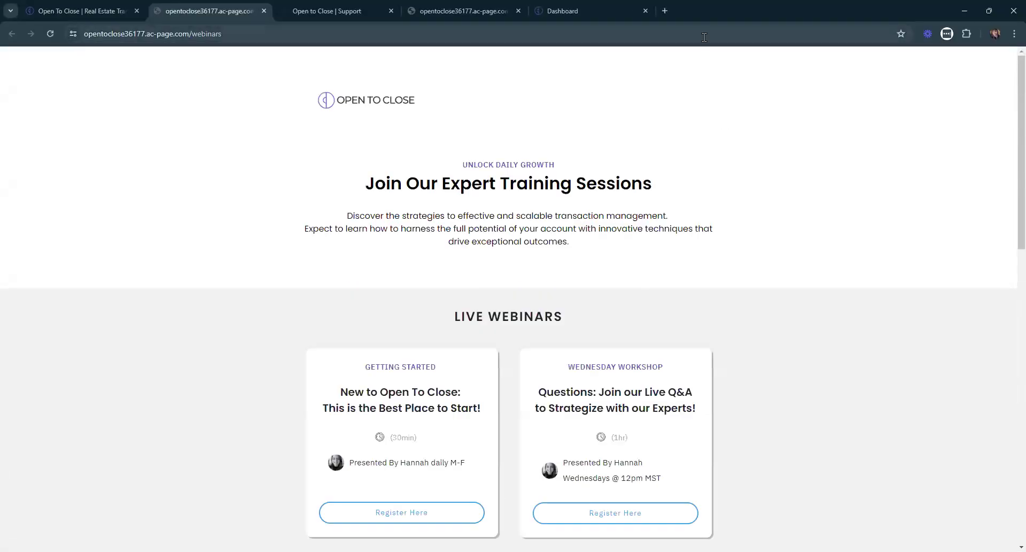
{"action": "scroll", "coordinate": [778, 299], "scroll_direction": "down", "scroll_amount": 7}
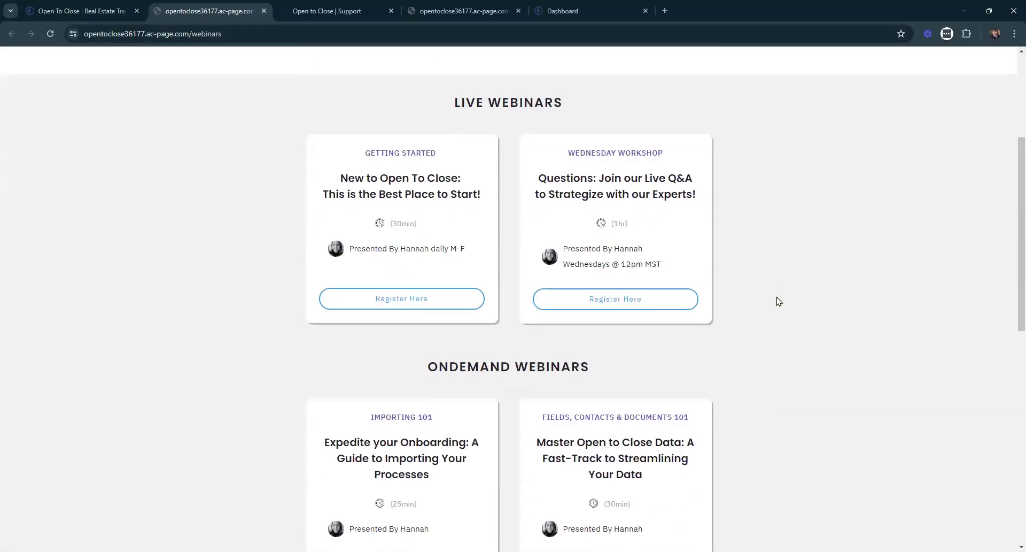
{"action": "left_click_drag", "start_coordinate": [369, 257], "coordinate": [455, 249]}
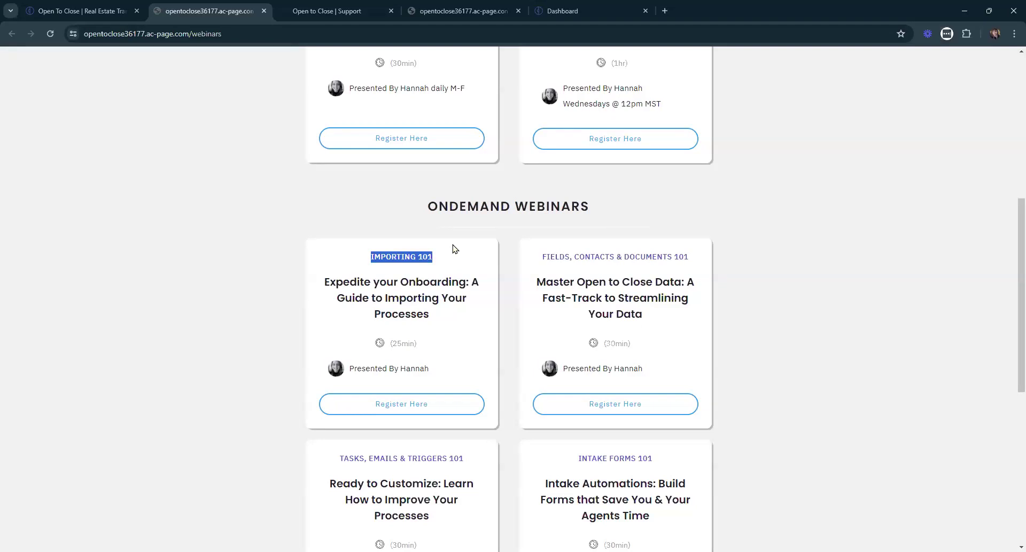
{"action": "left_click", "coordinate": [454, 248]}
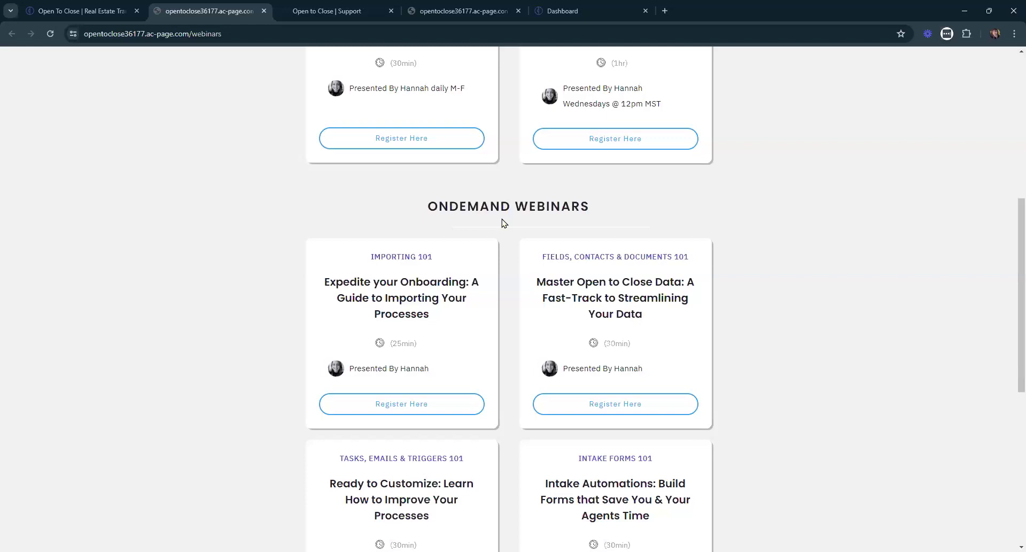
- Point out the Fields, Contacts & Documents 101 webinar and look back over the on-demand and live sessions
{"action": "scroll", "coordinate": [502, 222], "scroll_direction": "down", "scroll_amount": 3}
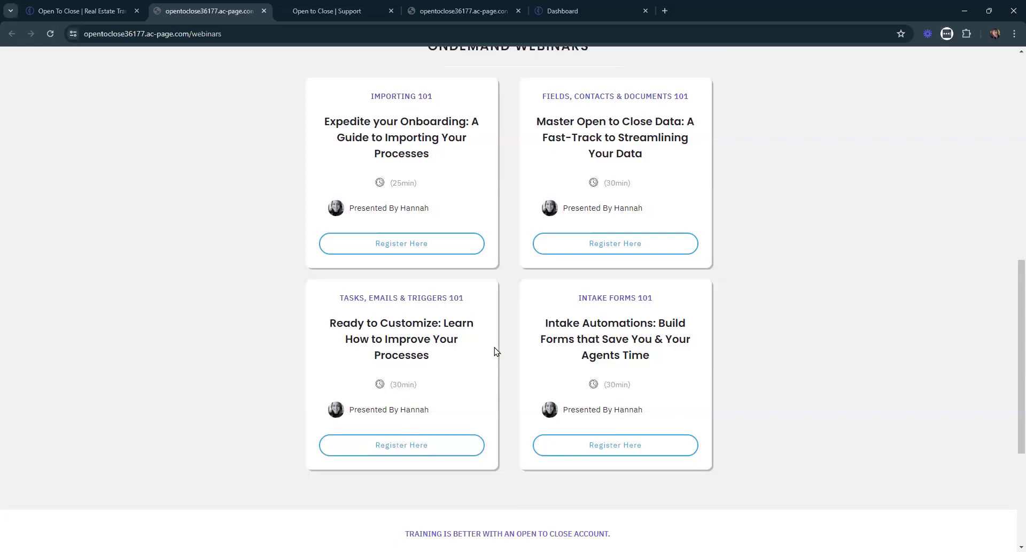
{"action": "left_click_drag", "start_coordinate": [526, 99], "coordinate": [703, 98]}
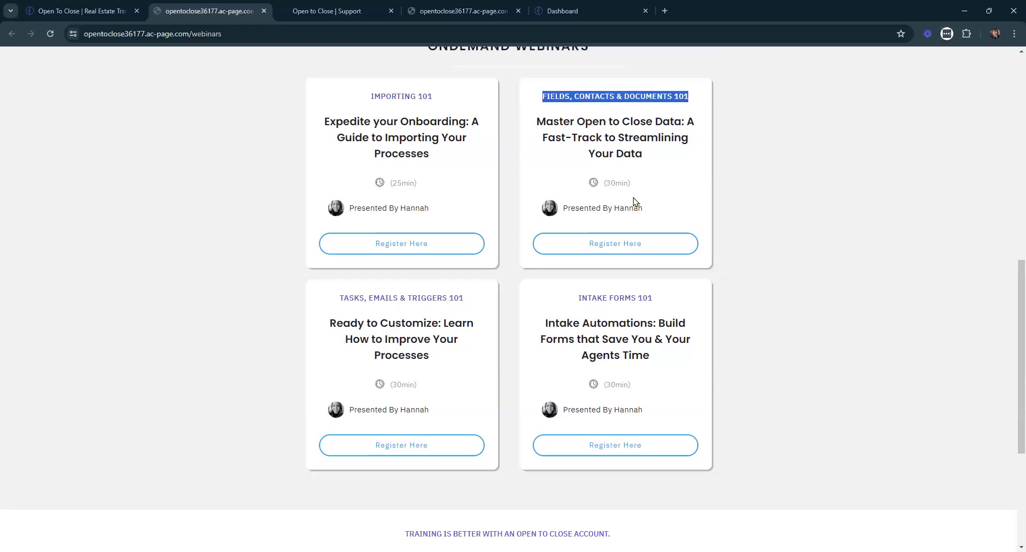
{"action": "left_click", "coordinate": [843, 202]}
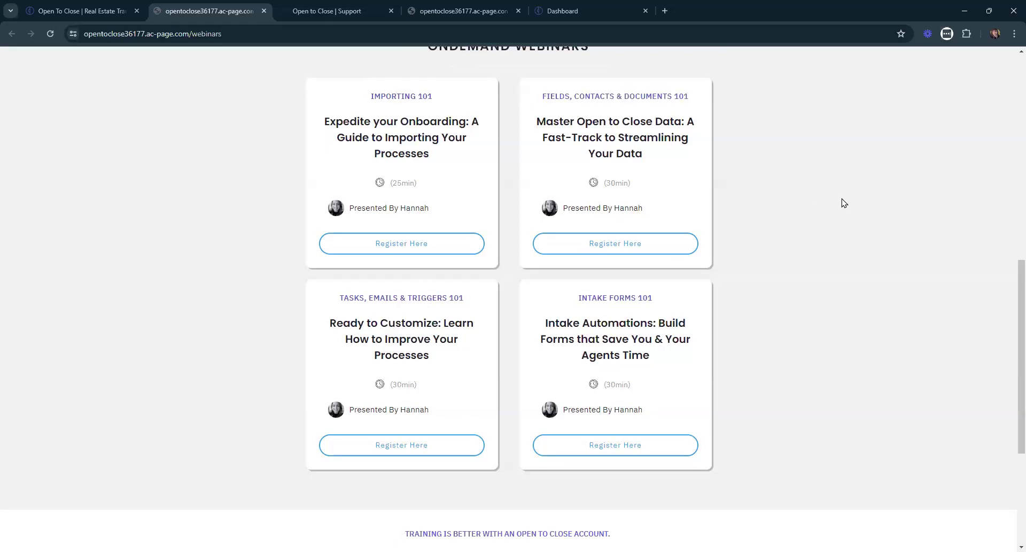
{"action": "scroll", "coordinate": [827, 182], "scroll_direction": "up", "scroll_amount": 7}
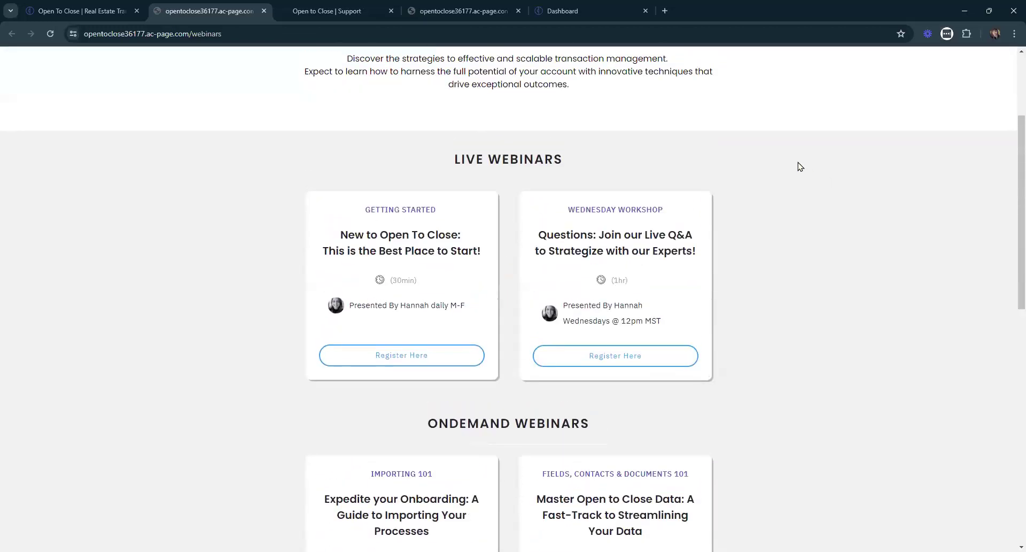
{"action": "scroll", "coordinate": [799, 166], "scroll_direction": "up", "scroll_amount": 3}
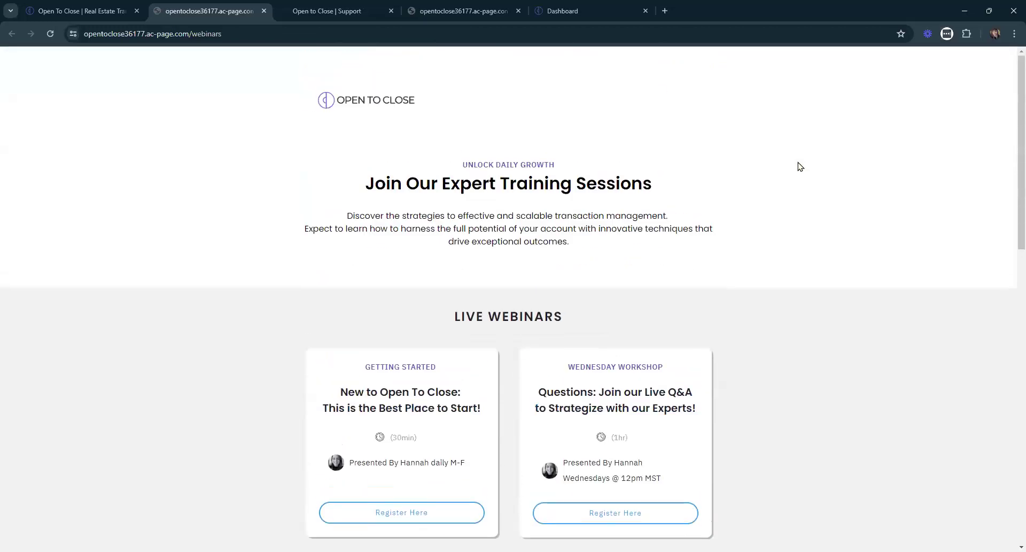
- Close the webinars page, the support site and the other training page, keeping the website and Dashboard open
{"action": "left_click", "coordinate": [265, 10]}
{"action": "left_click", "coordinate": [264, 11]}
{"action": "left_click", "coordinate": [264, 11]}
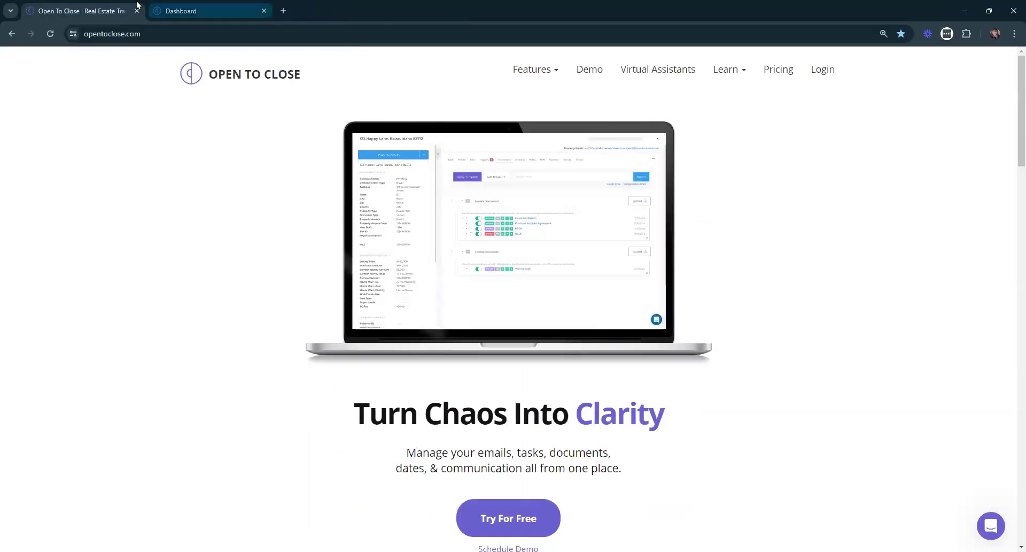